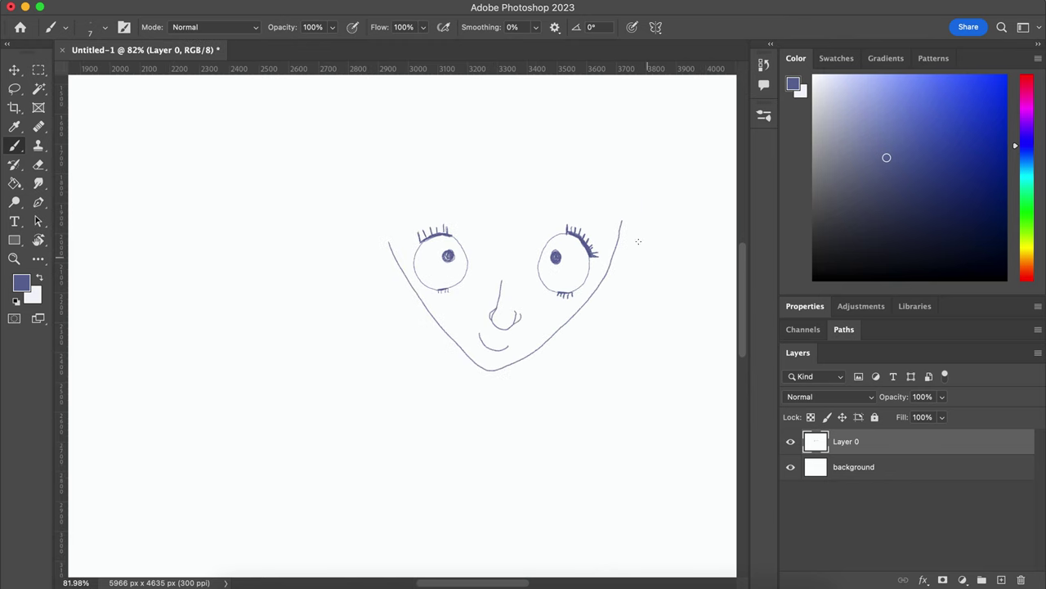
Step: Extend the face outline, then erase and redraw the old jaw and chin
drag(500, 209, 587, 206)
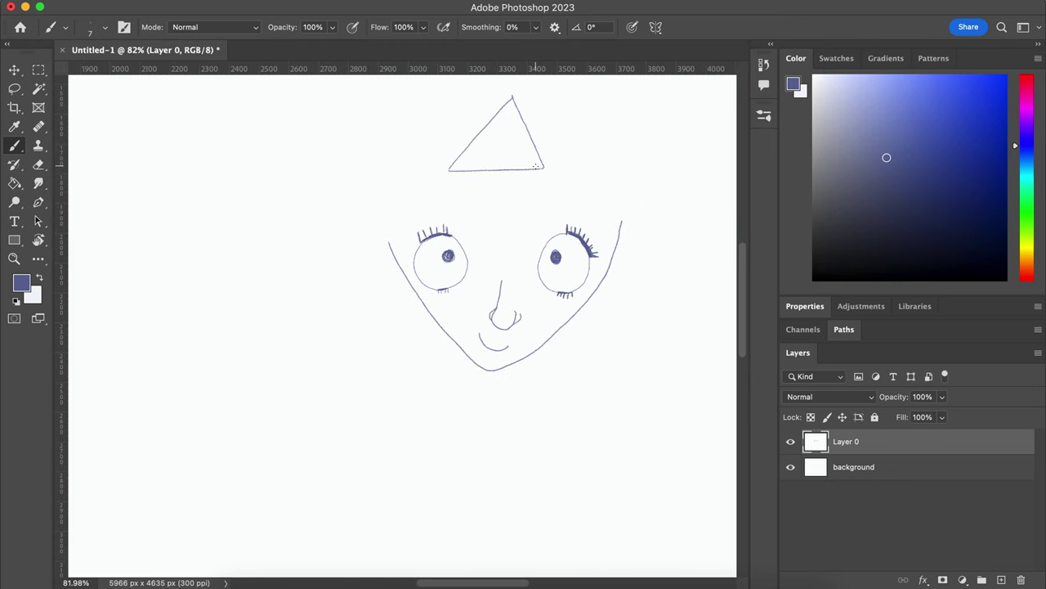
key(e)
mouse_move(389, 243)
mouse_down()
mouse_move(436, 311)
mouse_move(607, 273)
mouse_up()
key(b)
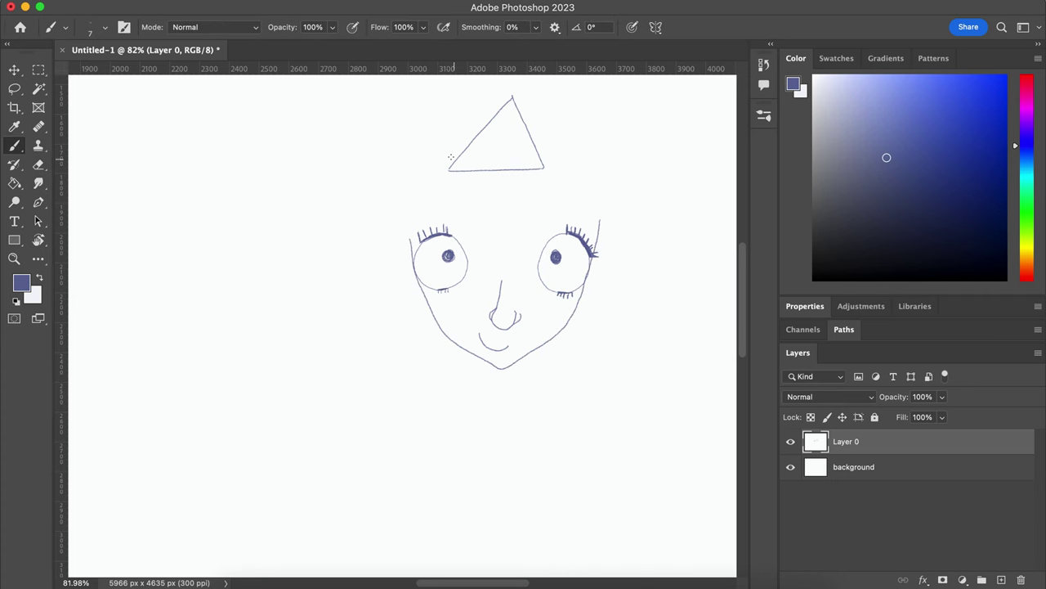
Step: Add a new layer named hair and choose orange as the painting colour
key(ctrl+shift+n)
text(hair)
click(22, 282)
drag(823, 175, 823, 240)
click(822, 299)
click(957, 117)
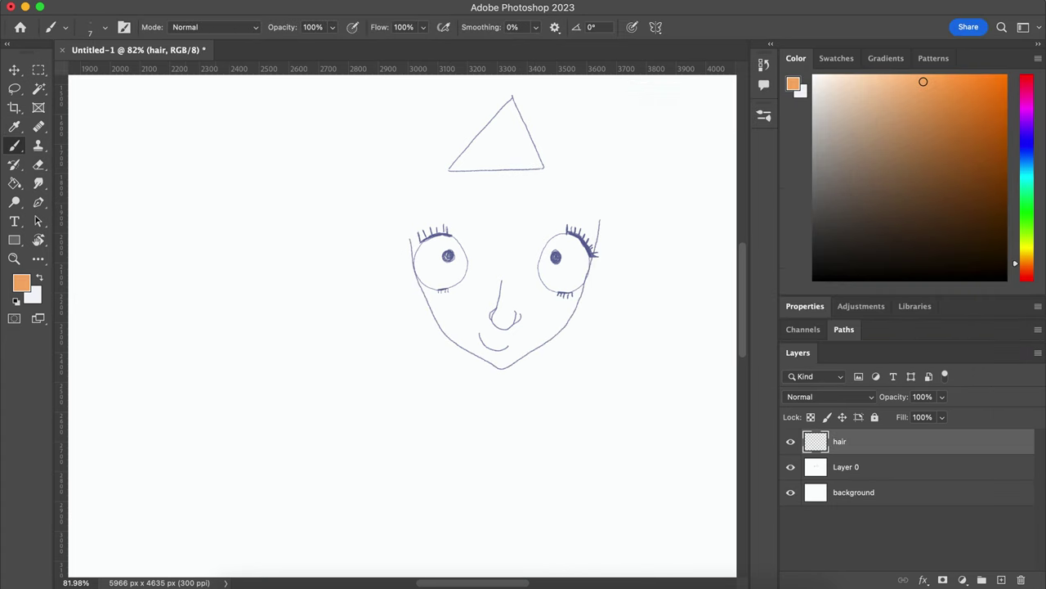
Step: Paint orange curls above the head and loose strands left of the face
scroll(472, 178, up, 2)
drag(418, 193, 397, 228)
drag(431, 99, 335, 164)
drag(296, 127, 283, 218)
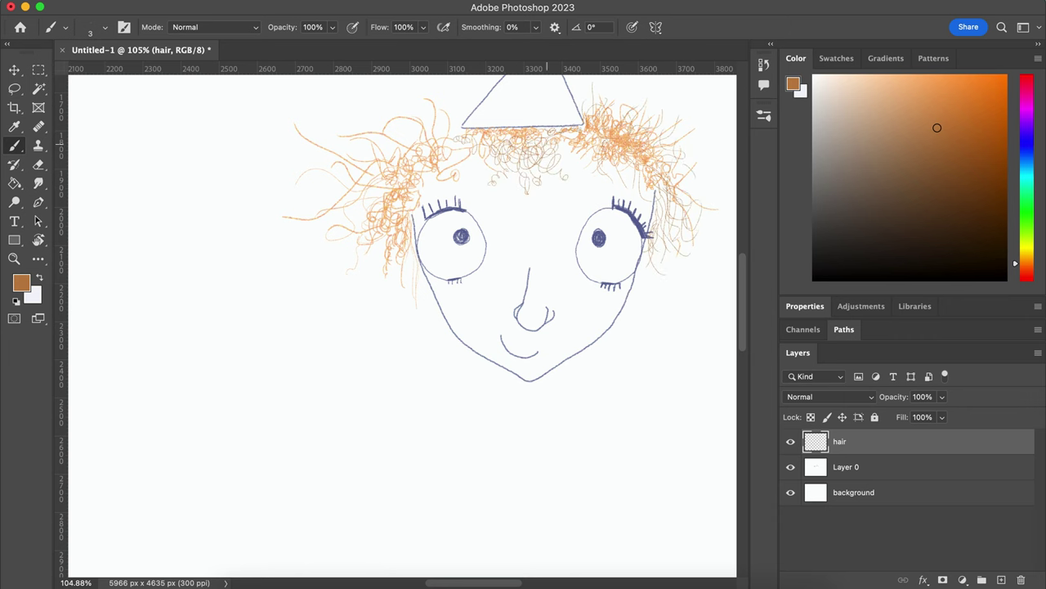
Step: Layer darker, brighter orange and dark brown curls over the left and top hair
drag(425, 146, 421, 168)
click(999, 85)
drag(389, 229, 337, 277)
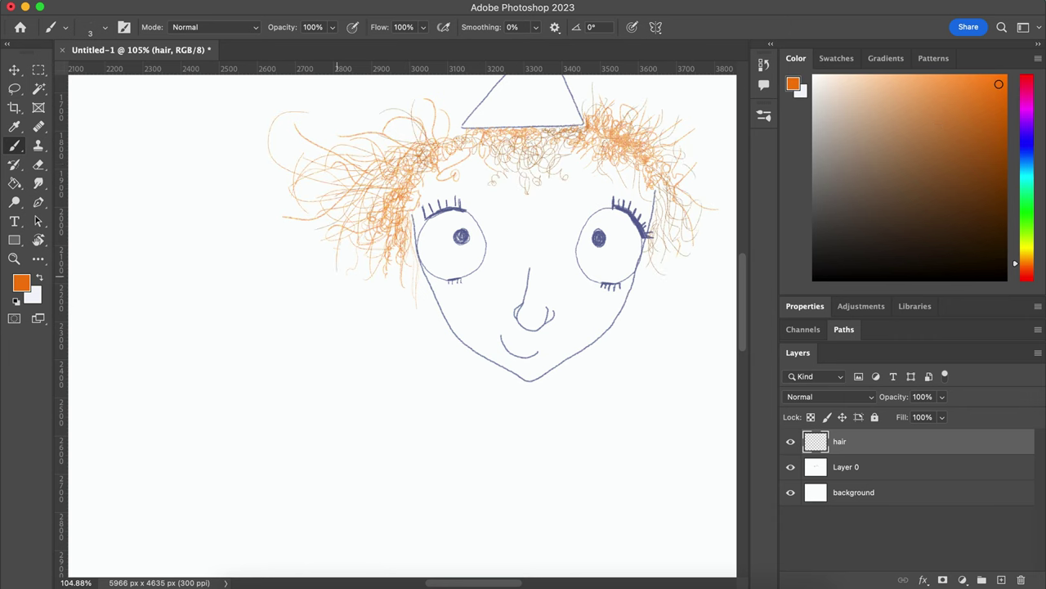
mouse_move(426, 119)
mouse_down()
mouse_move(442, 172)
mouse_move(447, 143)
mouse_up()
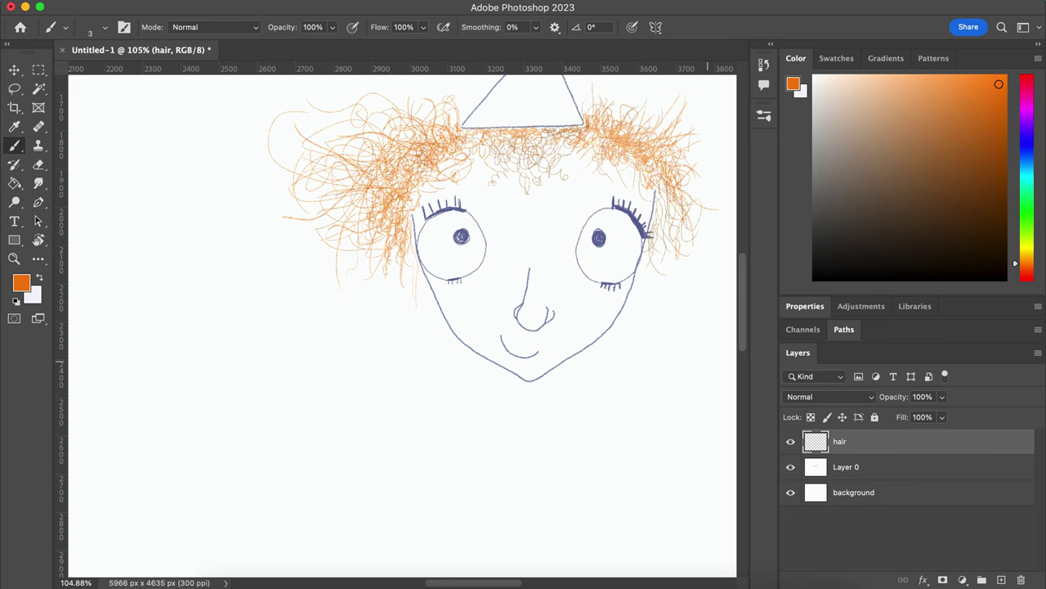
mouse_move(385, 163)
mouse_down()
mouse_move(360, 204)
mouse_move(425, 131)
mouse_move(572, 147)
mouse_move(654, 180)
mouse_move(595, 115)
mouse_up()
Step: With light peach and a finer brush, add curls to the upper-left and right hair
click(887, 82)
key([)
key([)
key([)
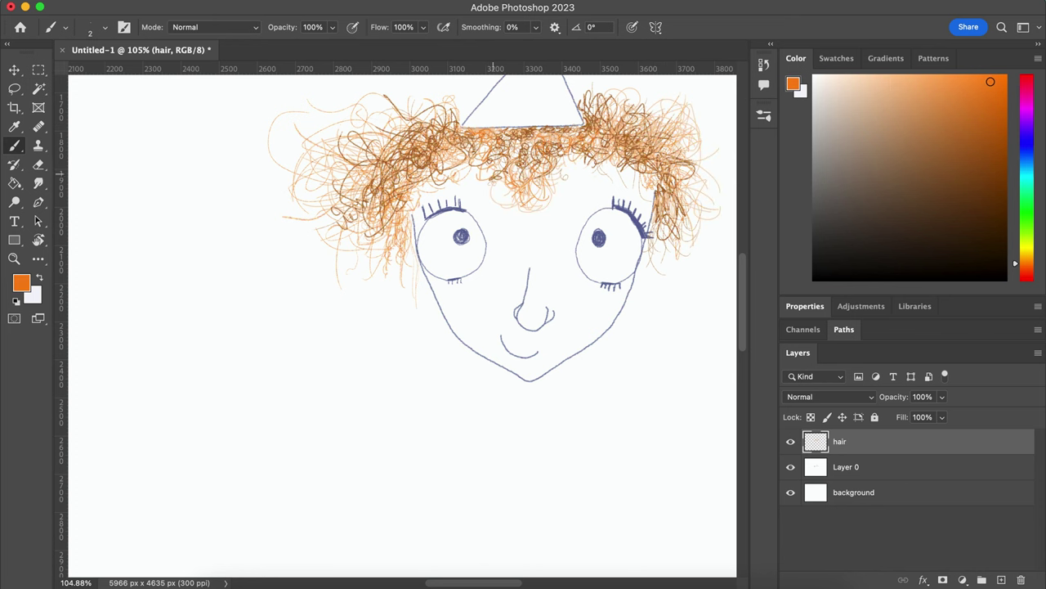
mouse_move(402, 190)
mouse_down()
mouse_move(356, 173)
mouse_move(520, 172)
mouse_up()
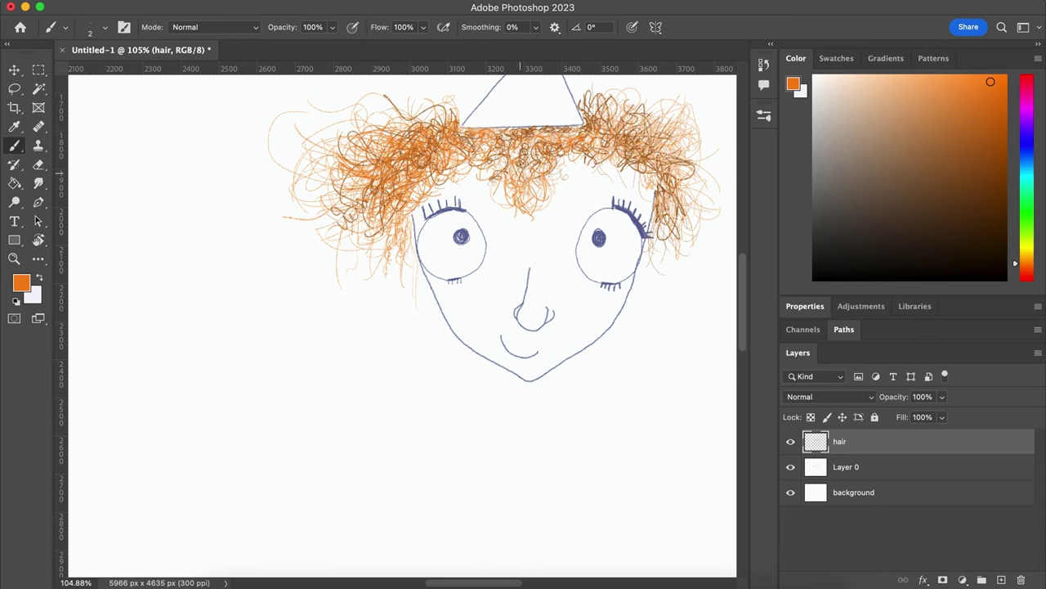
drag(678, 172, 685, 187)
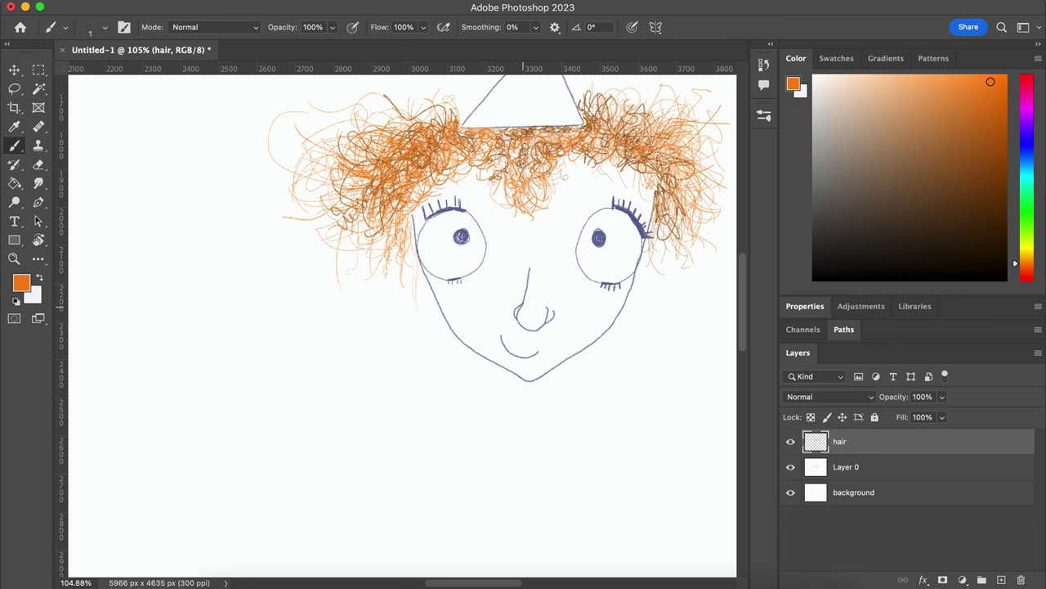
Step: Extend the hair downward on both sides with curls and repaint the top strands
scroll(401, 262, right, 5)
scroll(401, 261, up, 2)
drag(458, 147, 540, 219)
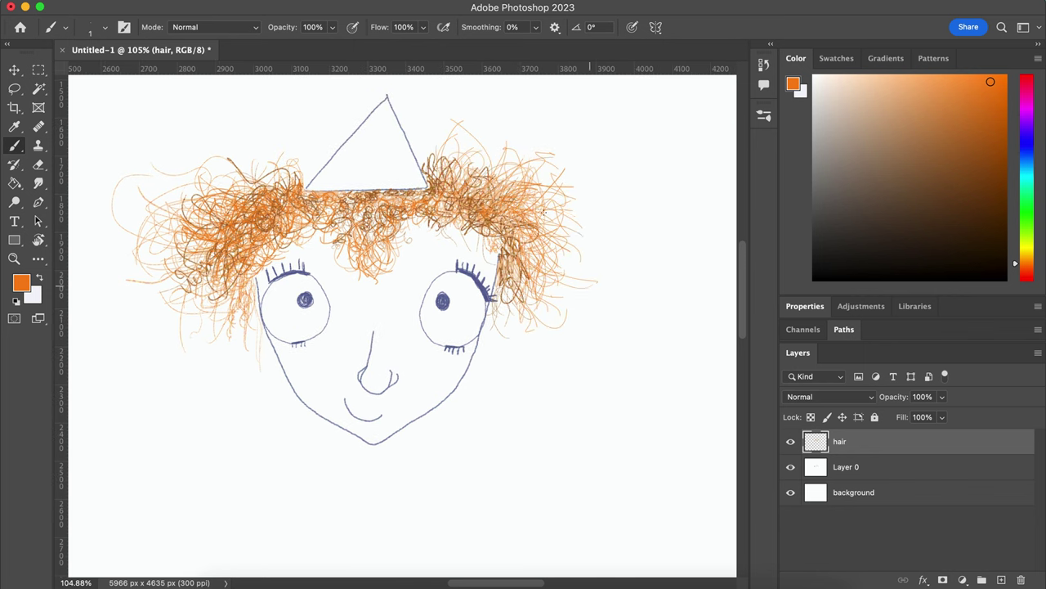
drag(201, 246, 255, 296)
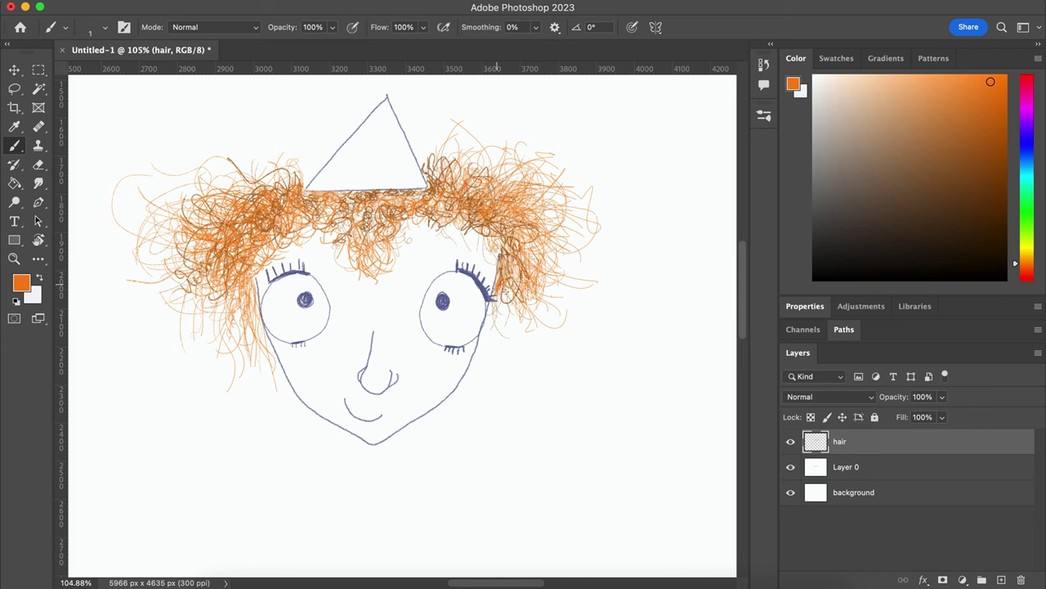
mouse_move(506, 294)
mouse_down()
mouse_move(564, 237)
mouse_move(269, 245)
mouse_move(209, 302)
mouse_move(192, 344)
mouse_up()
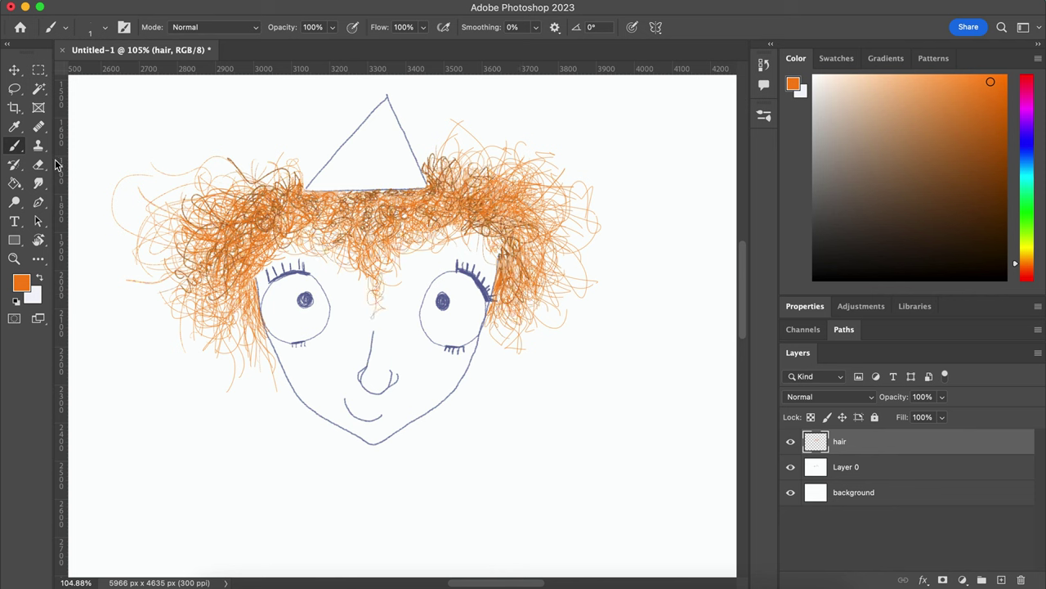
drag(425, 236, 346, 249)
Step: Create a new layer named hat and lasso the hat triangle
key(w)
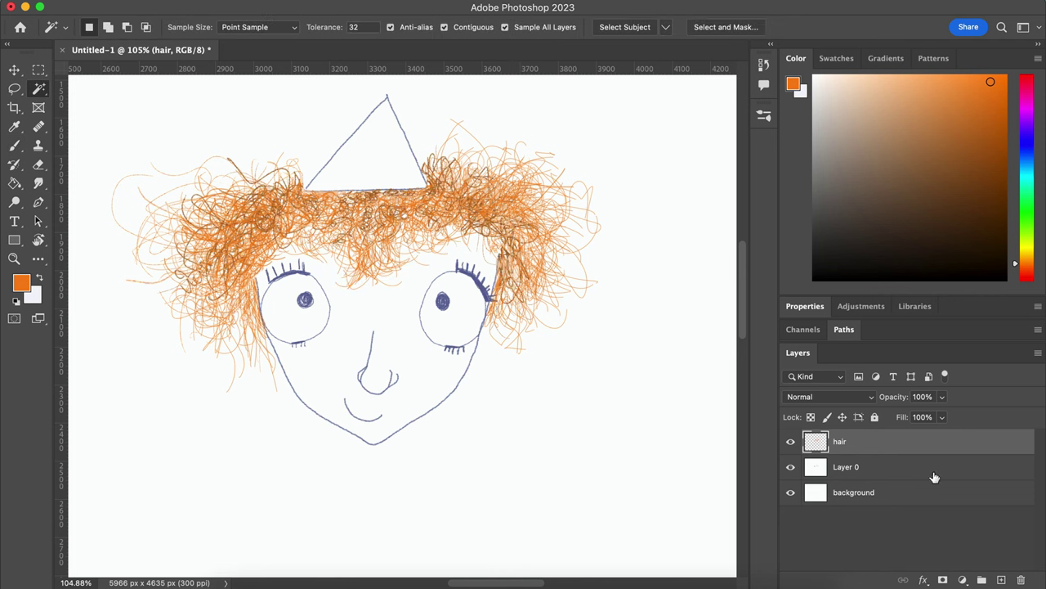
key(ctrl+shift+n)
text(hat)
key(Return)
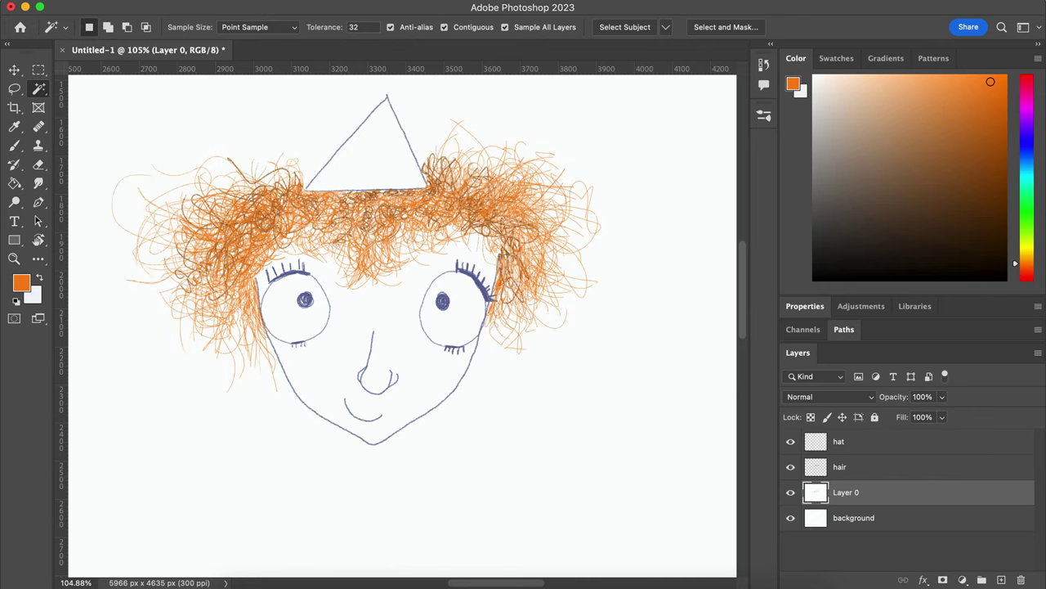
key(l)
Step: Paint blue diagonal stripes inside the hat selection
key(b)
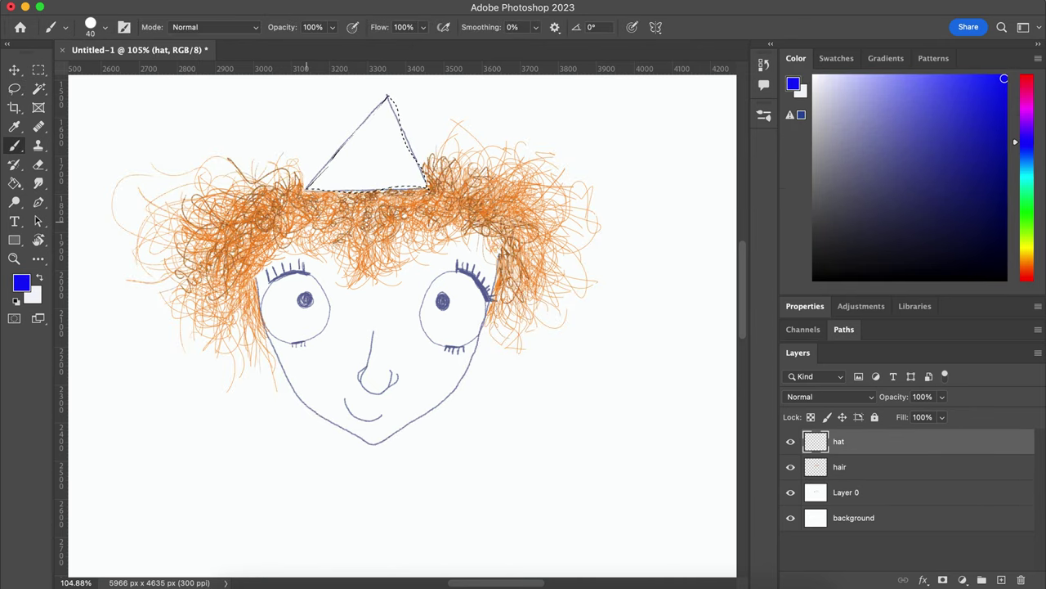
drag(335, 123, 454, 163)
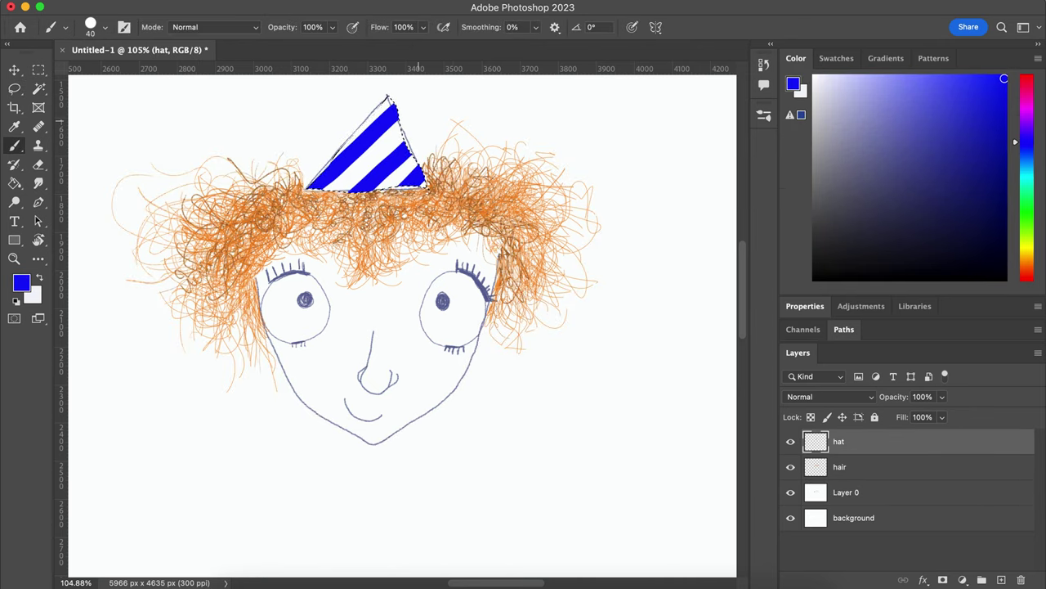
key(ctrl+z)
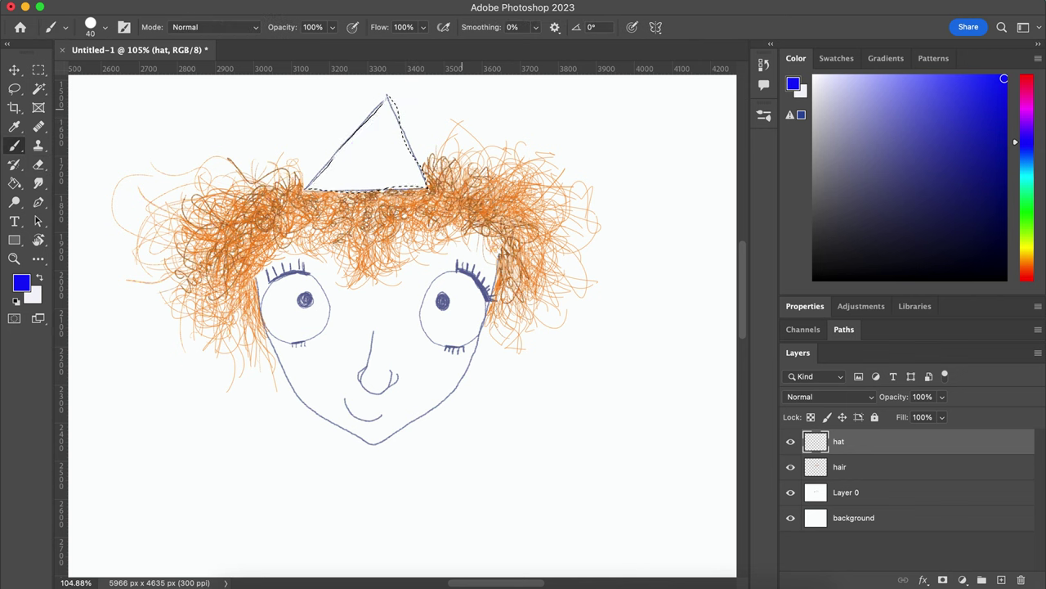
key(ctrl+shift+z)
Step: Choose a pale lavender, then a purple colour, for the stripes
click(869, 82)
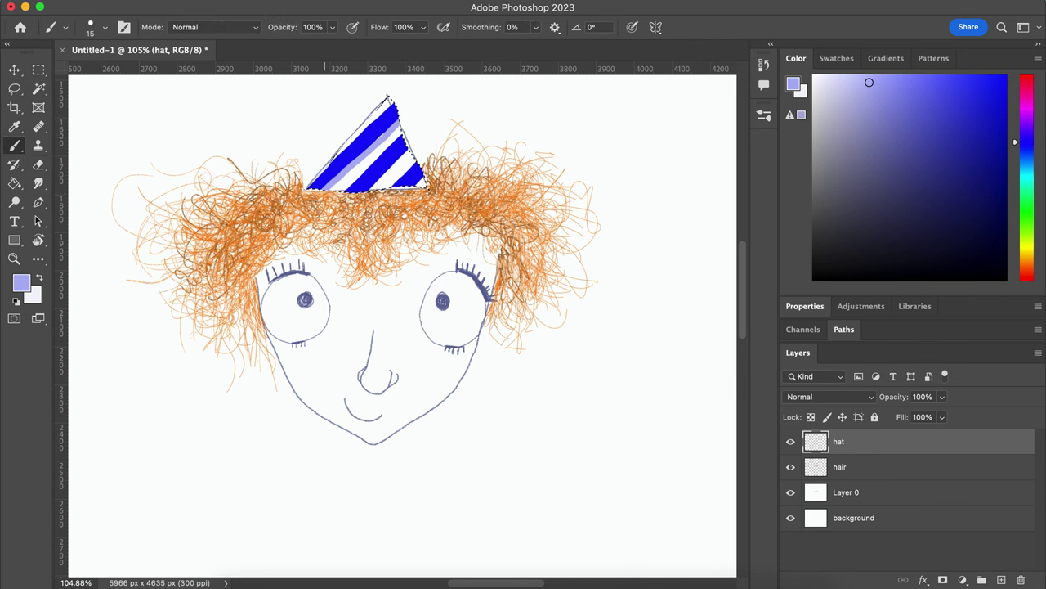
click(792, 83)
click(653, 131)
click(955, 117)
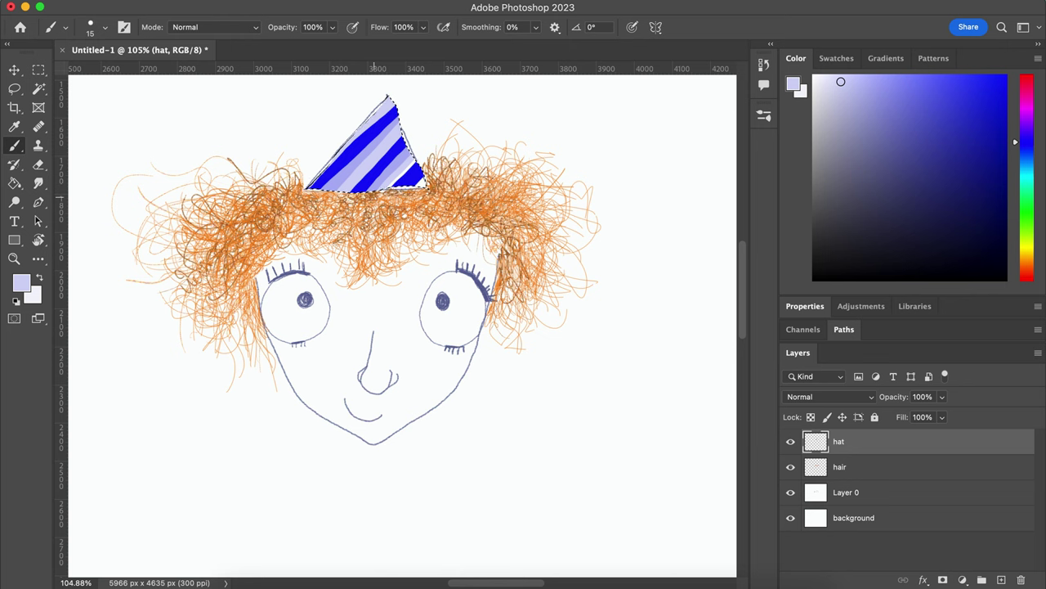
click(792, 83)
click(821, 165)
click(691, 128)
Step: Select Layer 0, set a slate blue colour, and zoom out
click(957, 117)
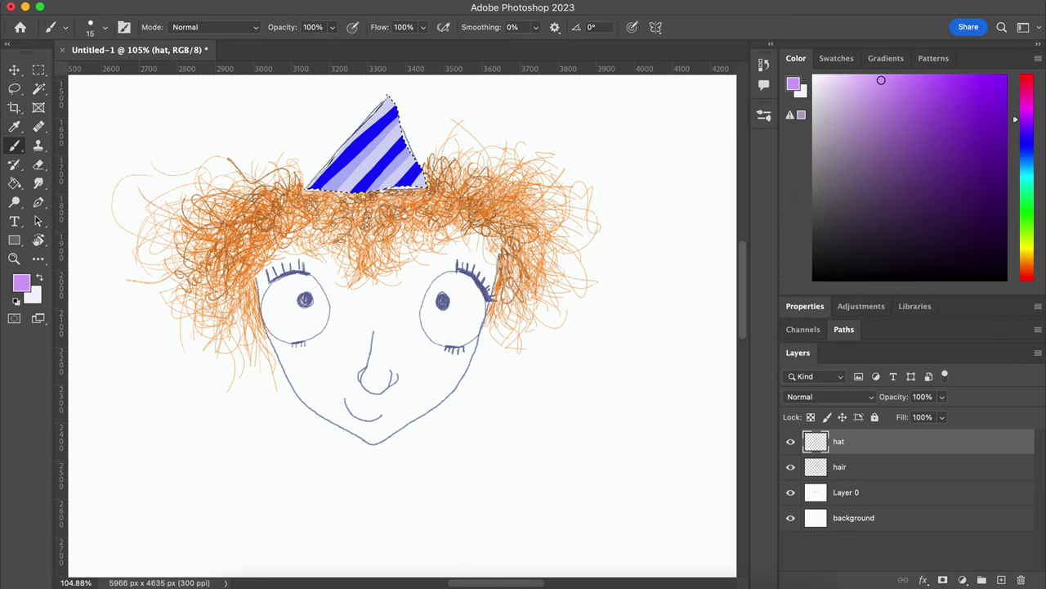
click(846, 492)
click(792, 84)
click(957, 117)
scroll(384, 192, down, 5)
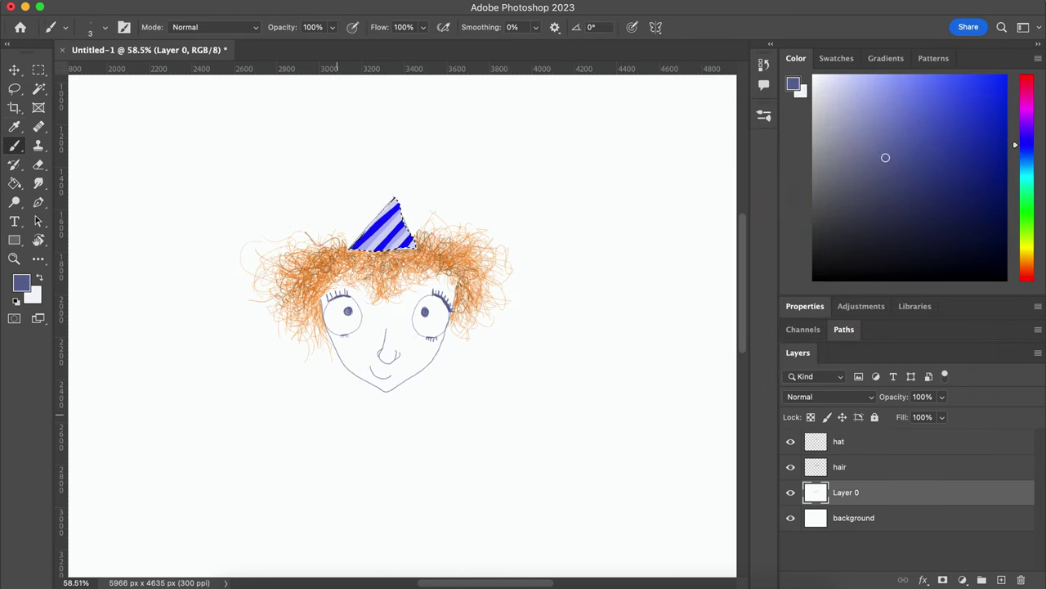
scroll(414, 323, up, 2)
scroll(402, 326, down, 2)
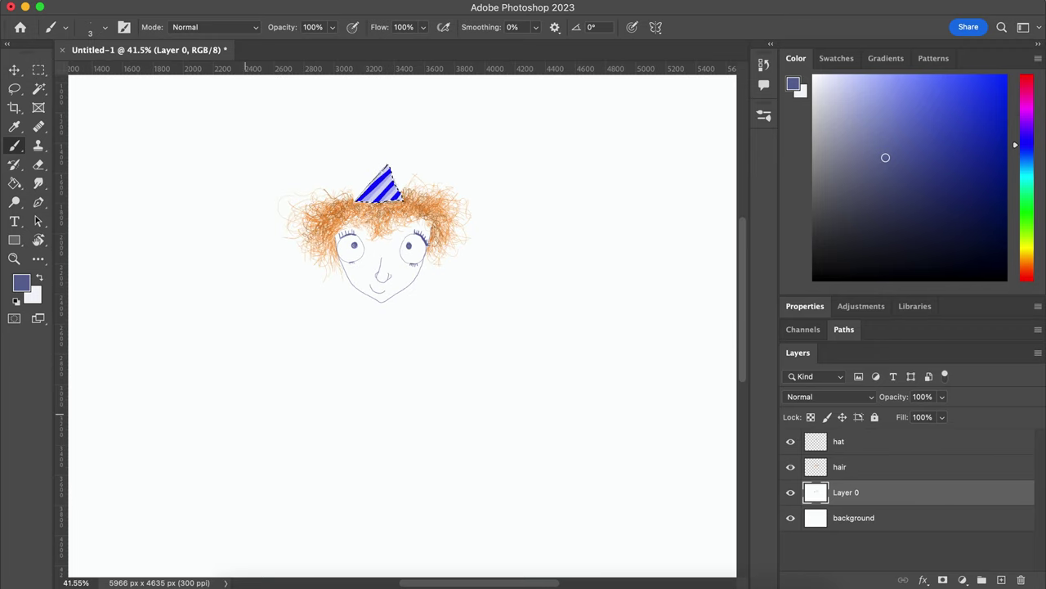
Step: Extend the canvas downward with the Crop tool
scroll(356, 265, down, 5)
key(c)
drag(529, 327, 529, 397)
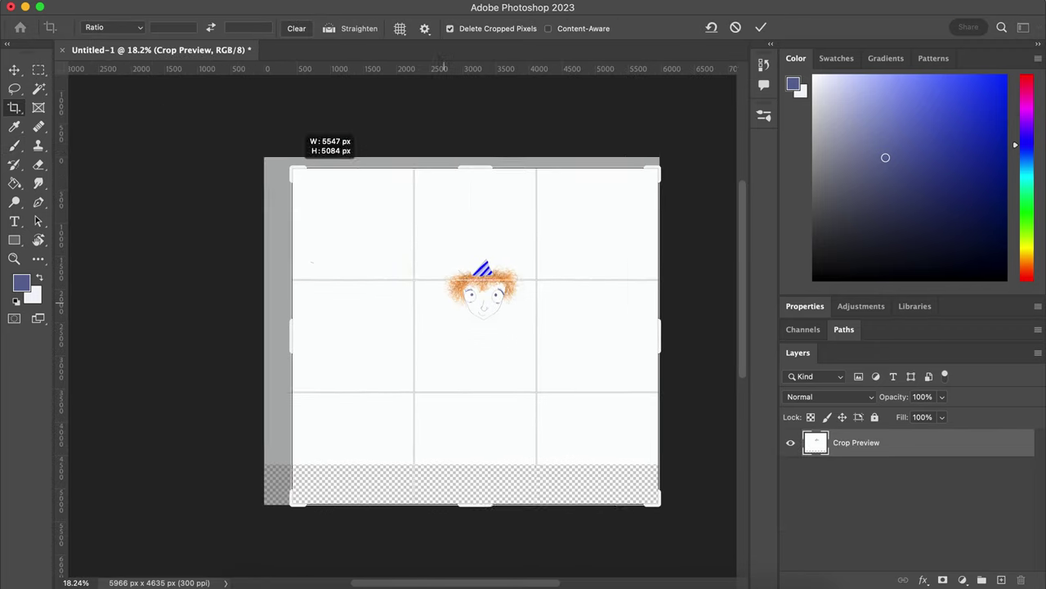
key(Return)
Step: Draw a flowing teal dress outline below the head, then add an empty layer
click(21, 282)
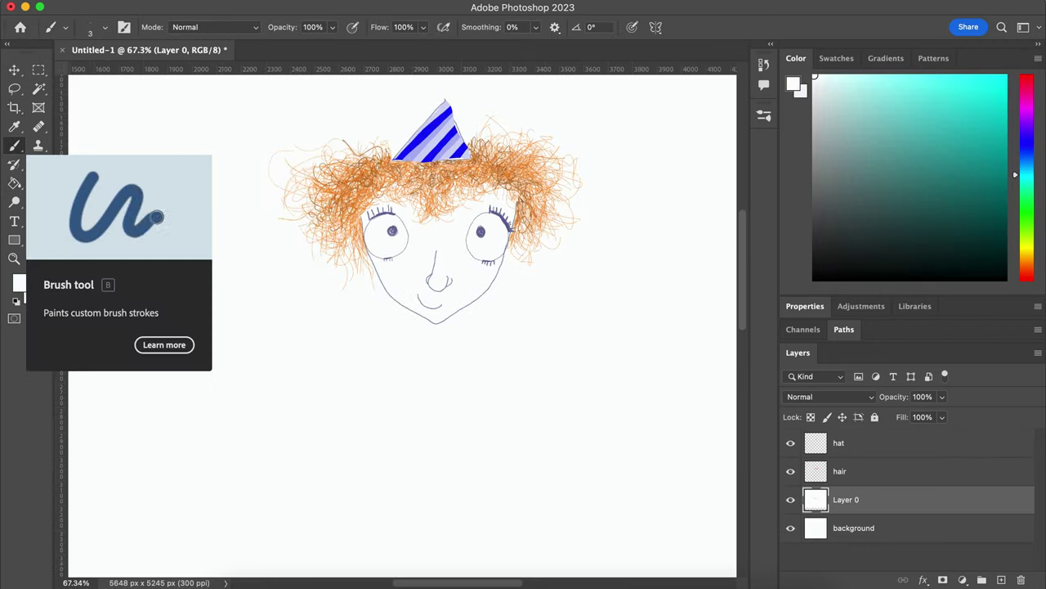
click(21, 282)
click(799, 241)
click(956, 119)
drag(479, 299, 491, 420)
scroll(396, 325, down, 3)
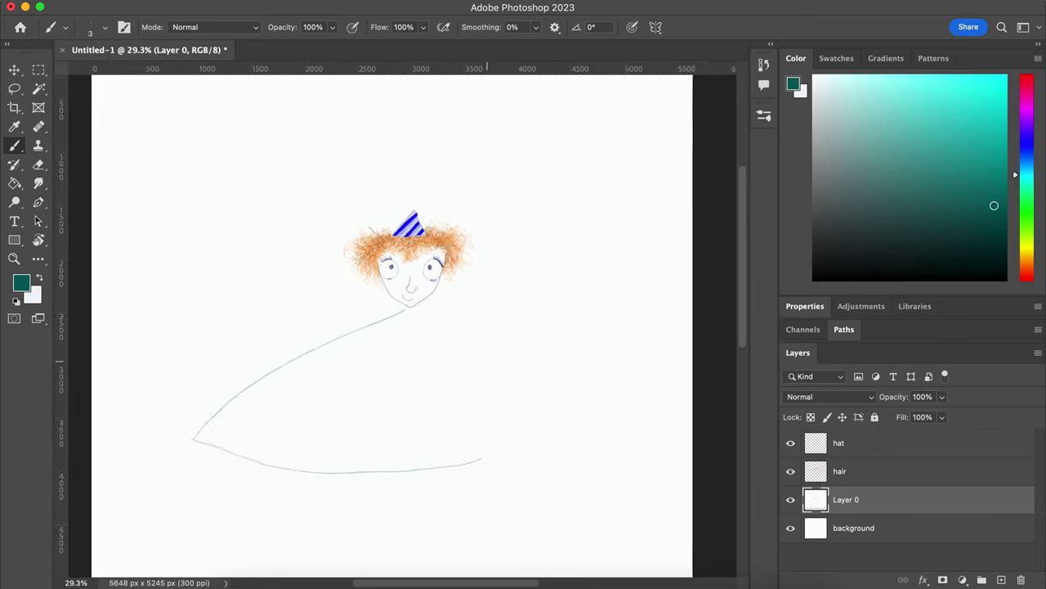
drag(376, 394, 406, 308)
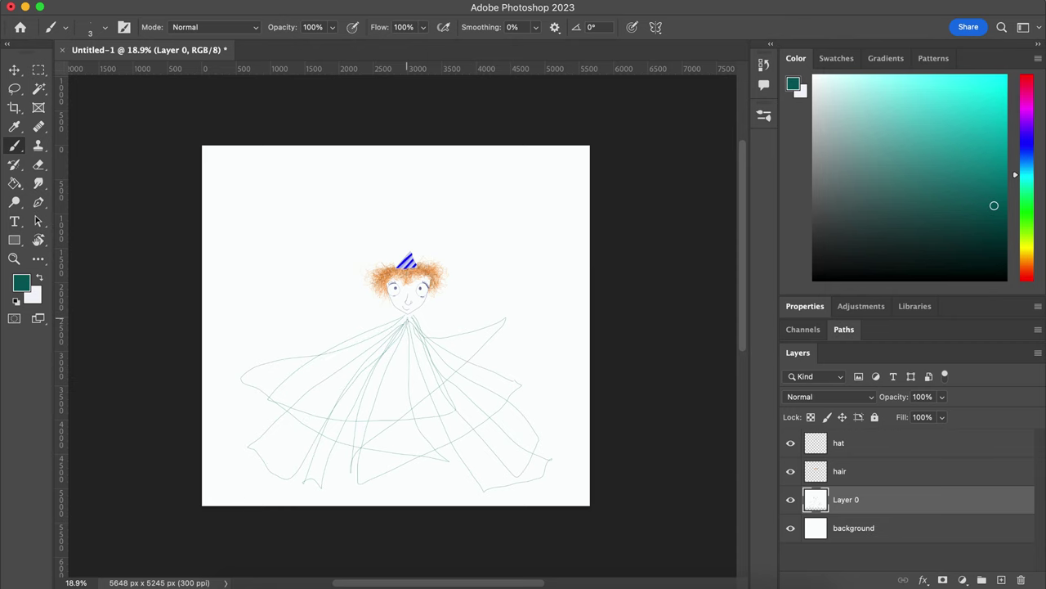
key(super+shift+alt+n)
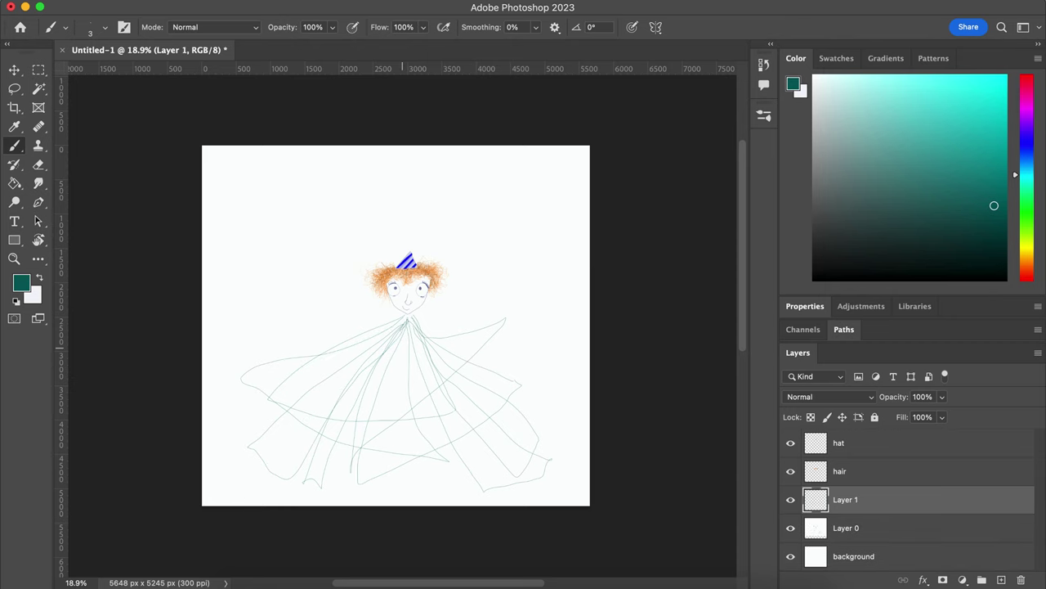
Step: Enlarge the canvas to the right and bottom, to 6288 x 6270 px
click(853, 556)
key(c)
drag(589, 505, 612, 518)
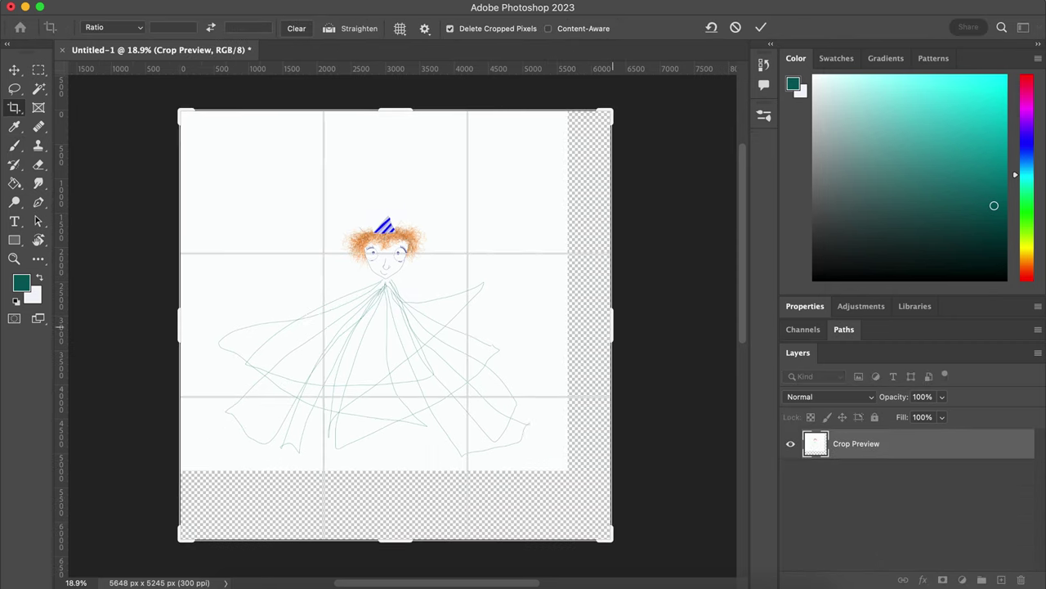
key(Return)
Step: Fill the background layer with white using the Paint Bucket
click(21, 282)
click(327, 147)
click(957, 119)
key(g)
click(593, 374)
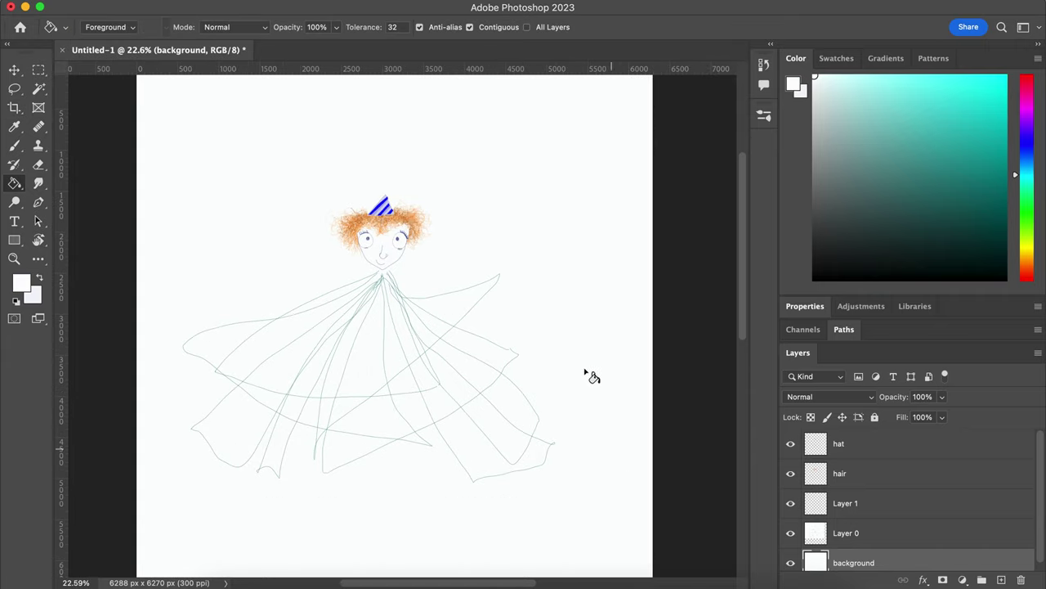
key(super+s)
Step: Save the document as Angharad.psd in Photoshop format
text(Angharad)
click(131, 145)
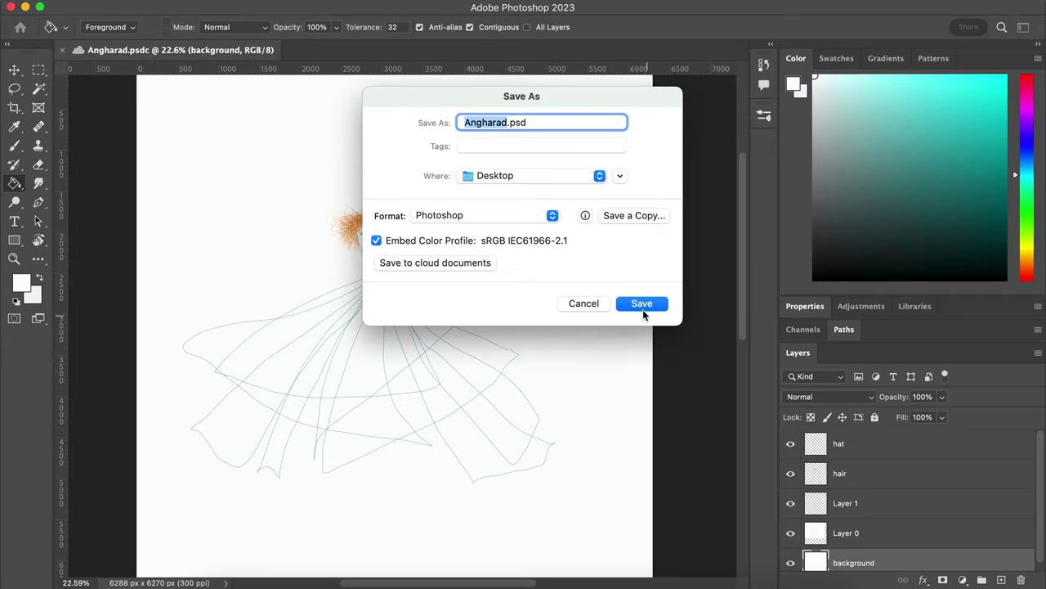
click(645, 303)
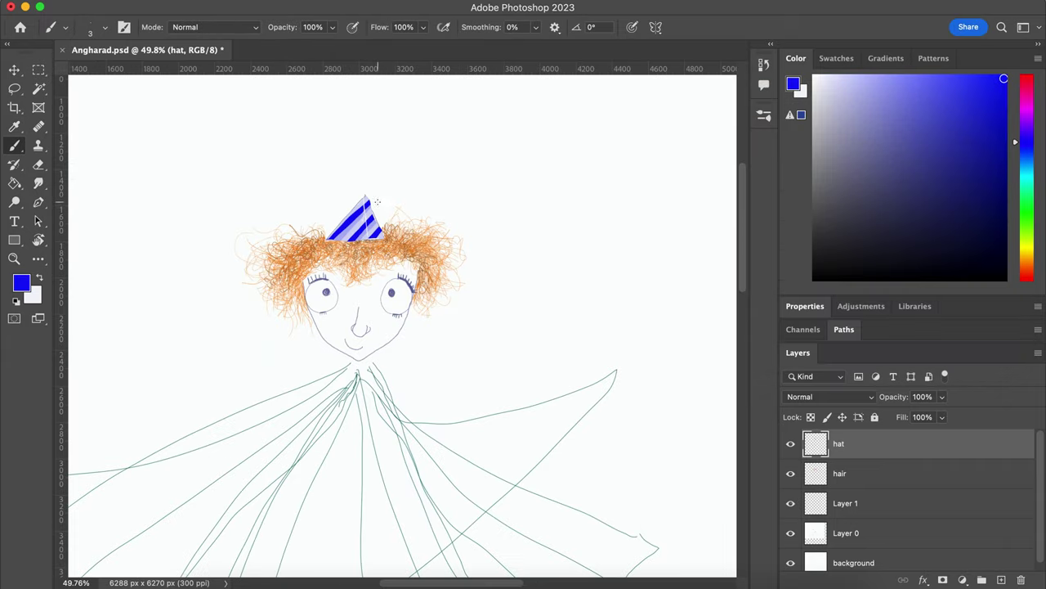
Step: Reshape the hat into a tall cone and Magic Wand select it for darkening
key(ctrl+t)
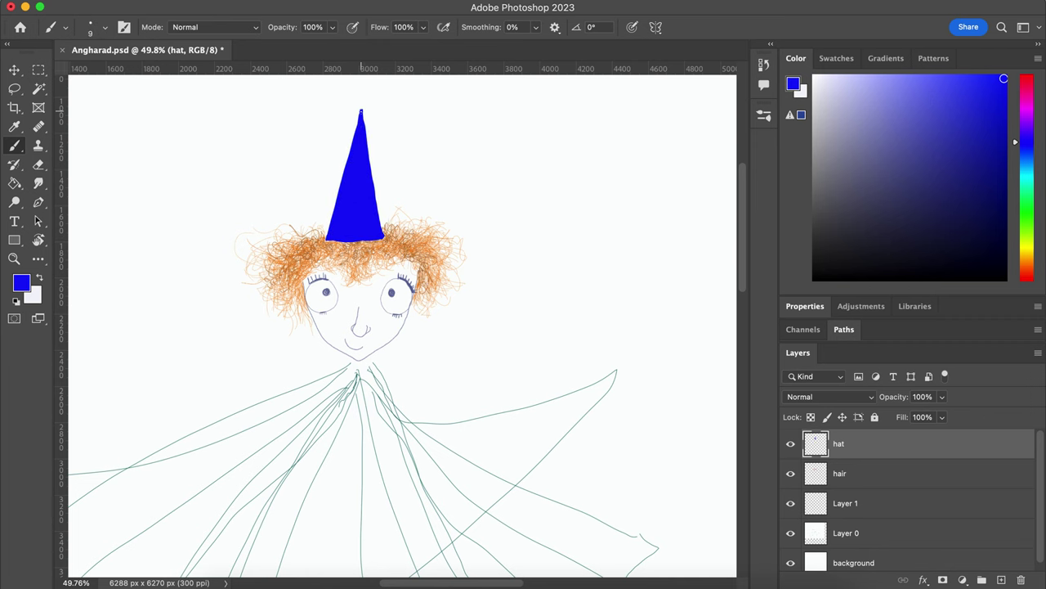
key(w)
click(362, 215)
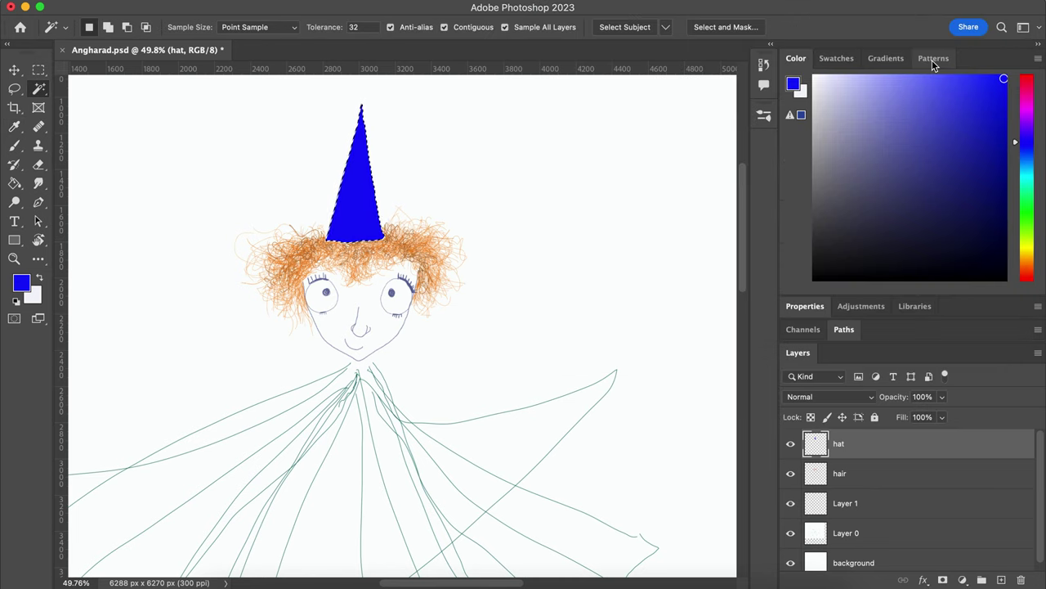
Step: Rename Layer 0 to sketch
click(851, 505)
double_click(846, 532)
text(sketch)
key(Return)
scroll(446, 222, down, 2)
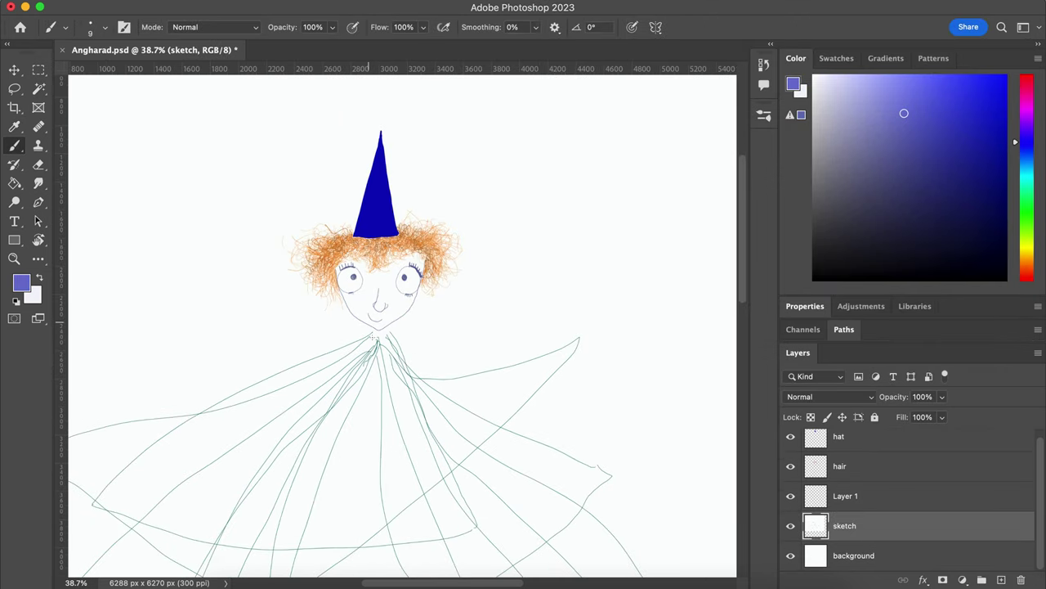
scroll(372, 335, up, 3)
Step: Cut the lassoed cape lines onto a new layer named cape
scroll(372, 335, down, 6)
key(l)
drag(390, 330, 414, 345)
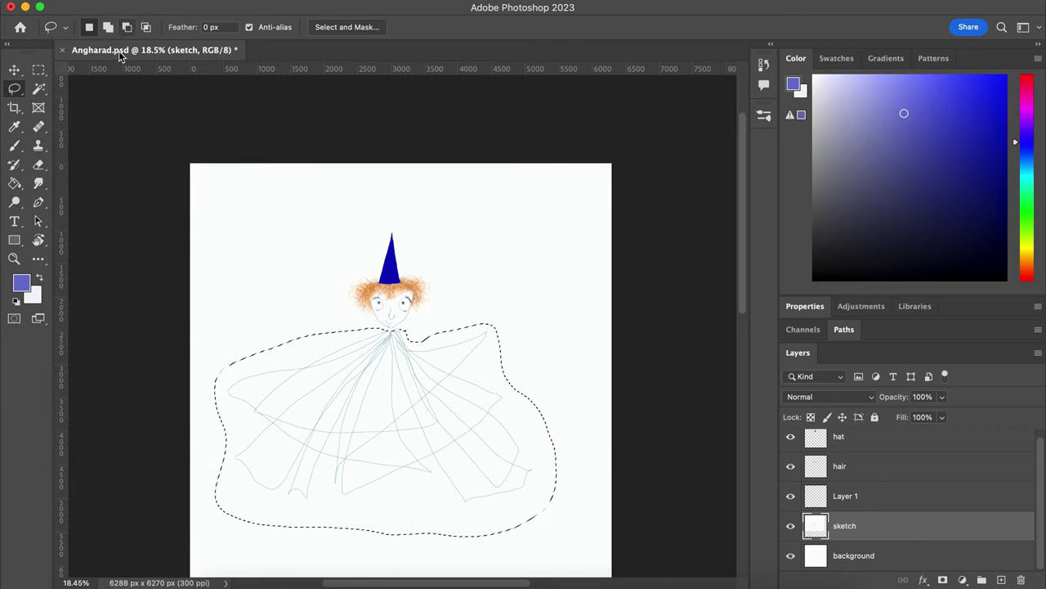
key(ctrl+j)
double_click(844, 526)
text(cape)
key(ctrl+d)
Step: Select the sketch layer and hide the cape layer
click(845, 555)
key(e)
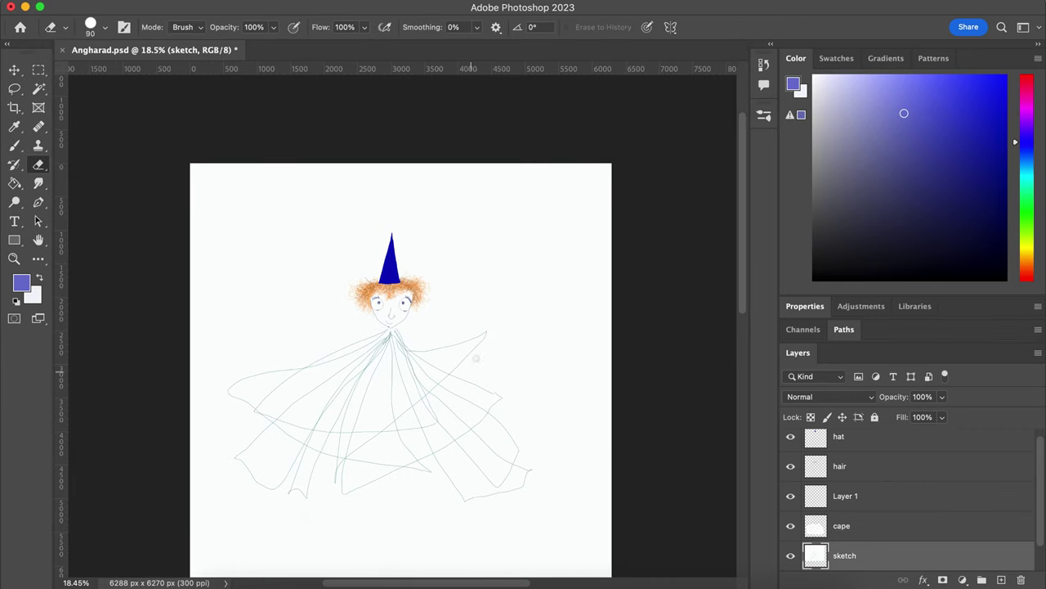
click(791, 526)
key(b)
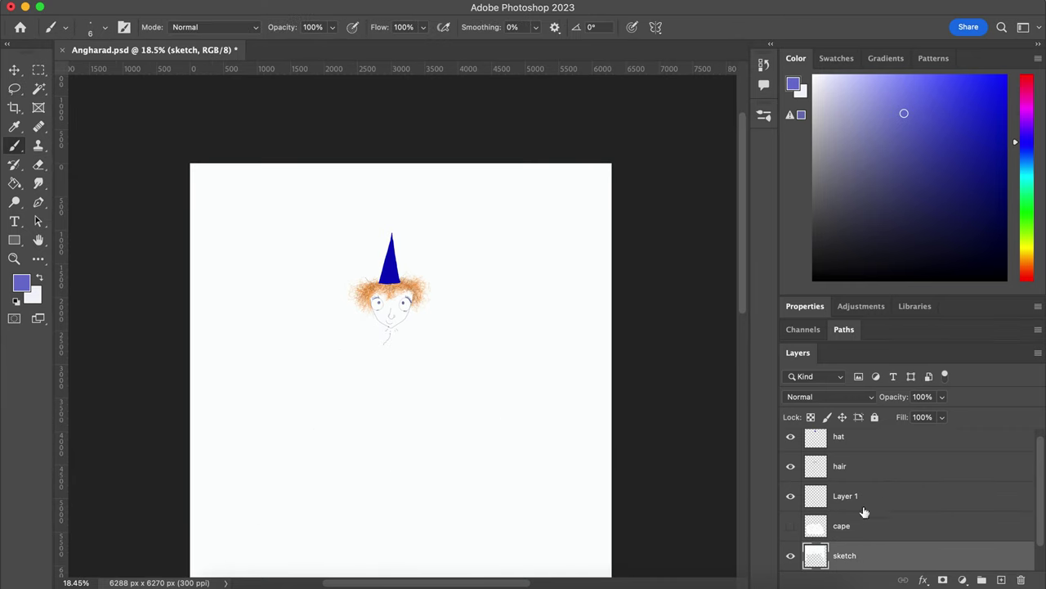
scroll(842, 523, down, 1)
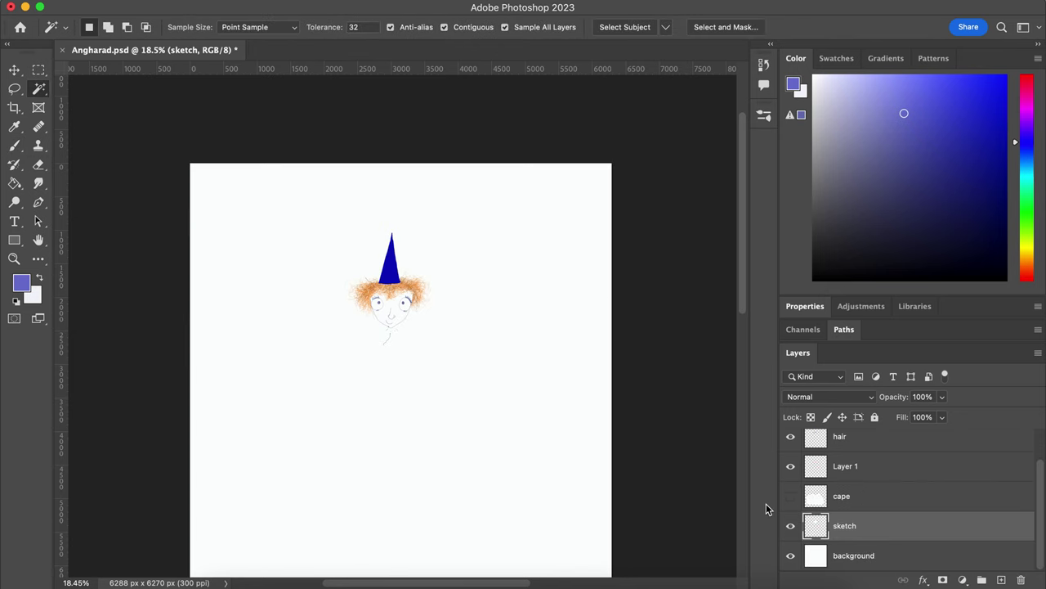
Step: Sketch the shoulders and robe lines, then the jacket lapels at the collar
drag(384, 337, 411, 351)
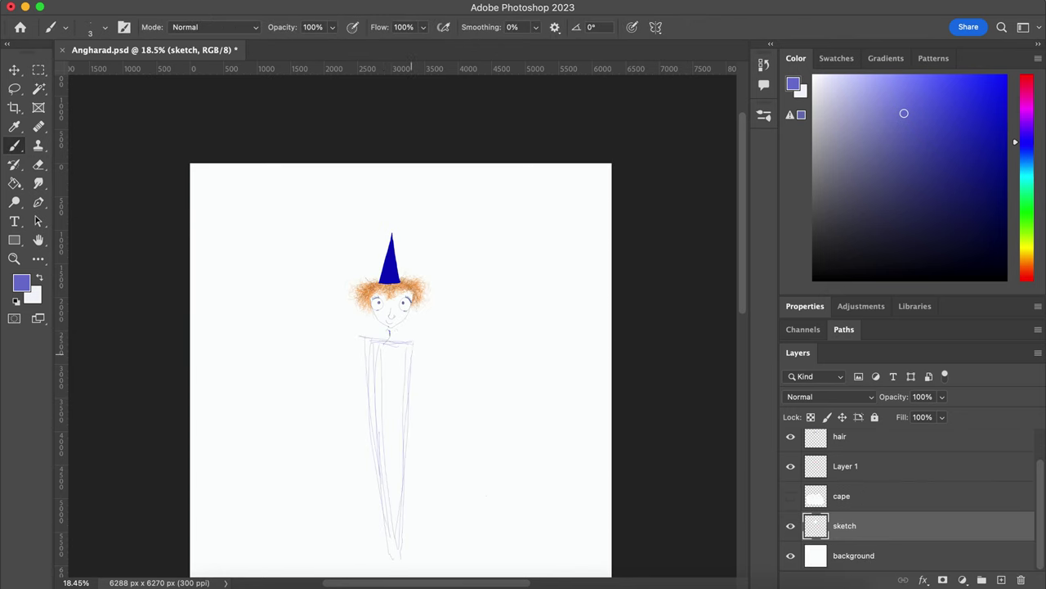
key(e)
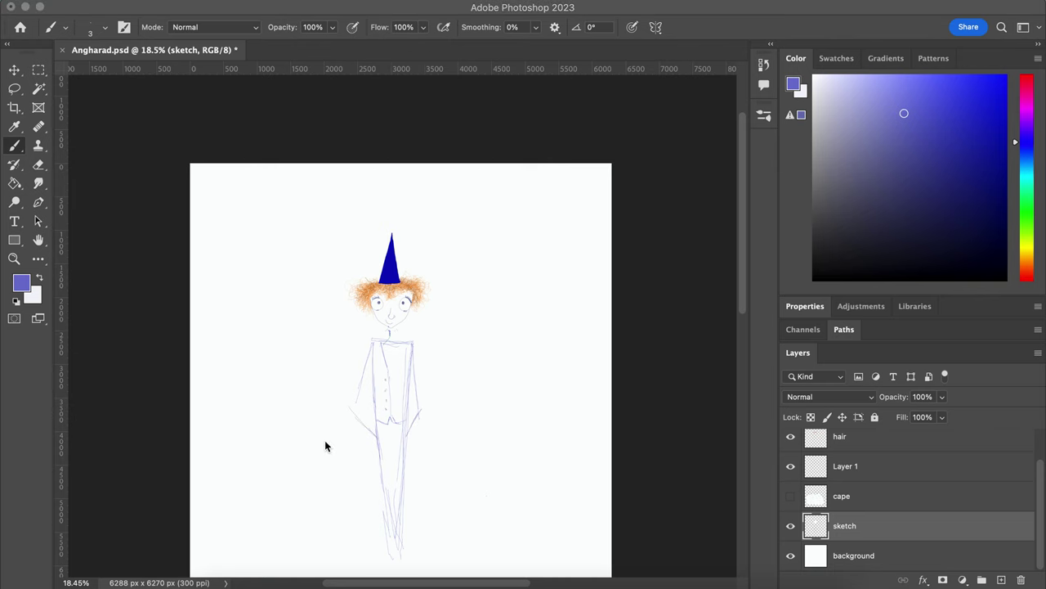
scroll(325, 440, up, 5)
drag(376, 211, 386, 270)
drag(353, 337, 359, 382)
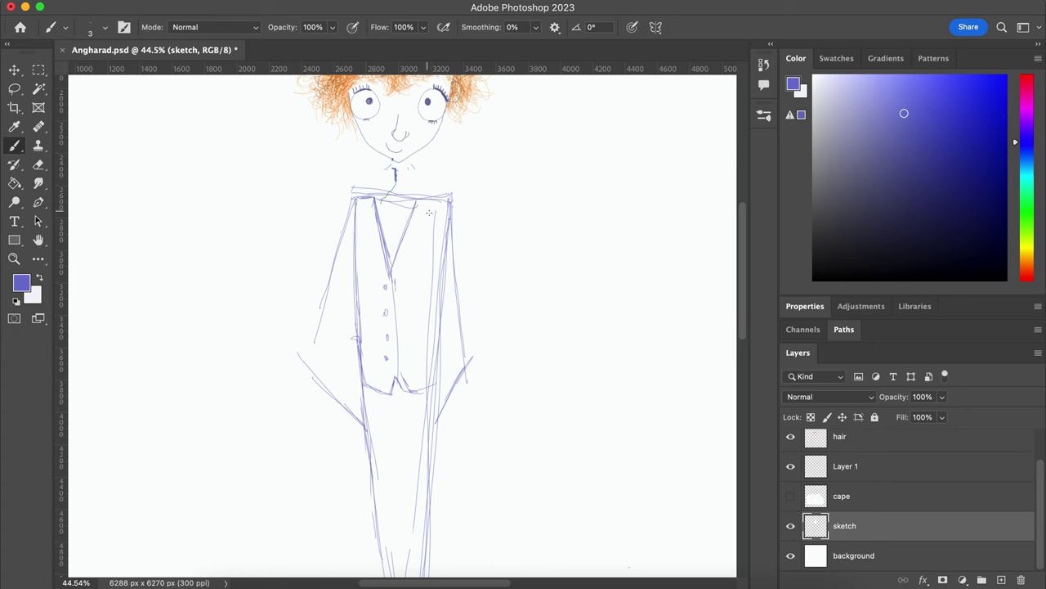
drag(402, 198, 415, 253)
drag(369, 198, 373, 262)
Step: Sketch the left sleeve and hand, the right jacket side, the lower hem and the neck tie
drag(310, 343, 360, 421)
drag(343, 237, 329, 359)
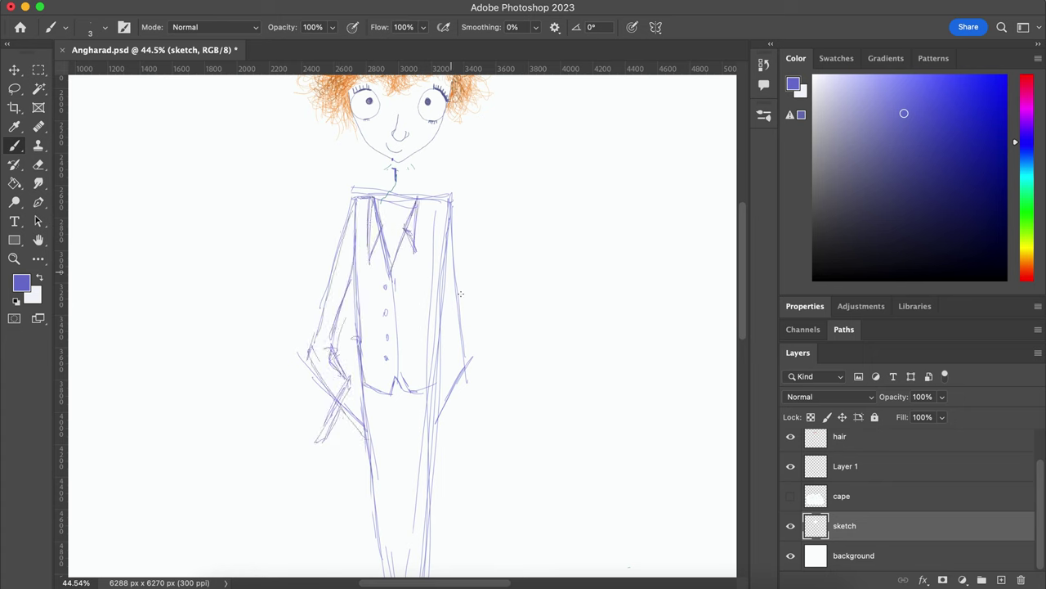
drag(457, 229, 446, 364)
drag(343, 441, 366, 393)
drag(396, 165, 399, 184)
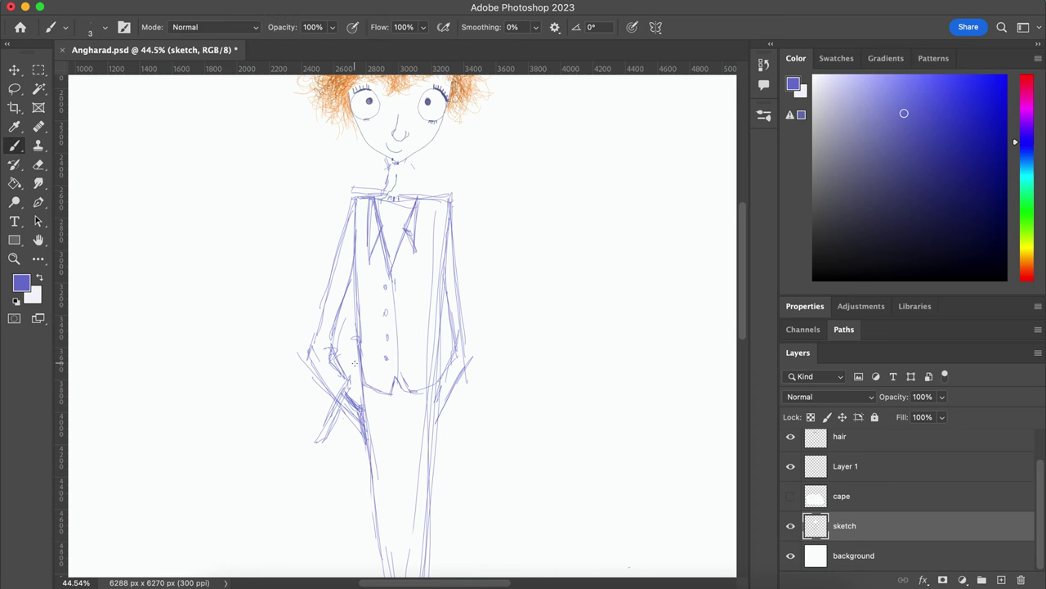
Step: Add lapel and hem strokes across the jacket and redraw the left sleeve outline
scroll(365, 365, up, 1)
scroll(364, 356, down, 3)
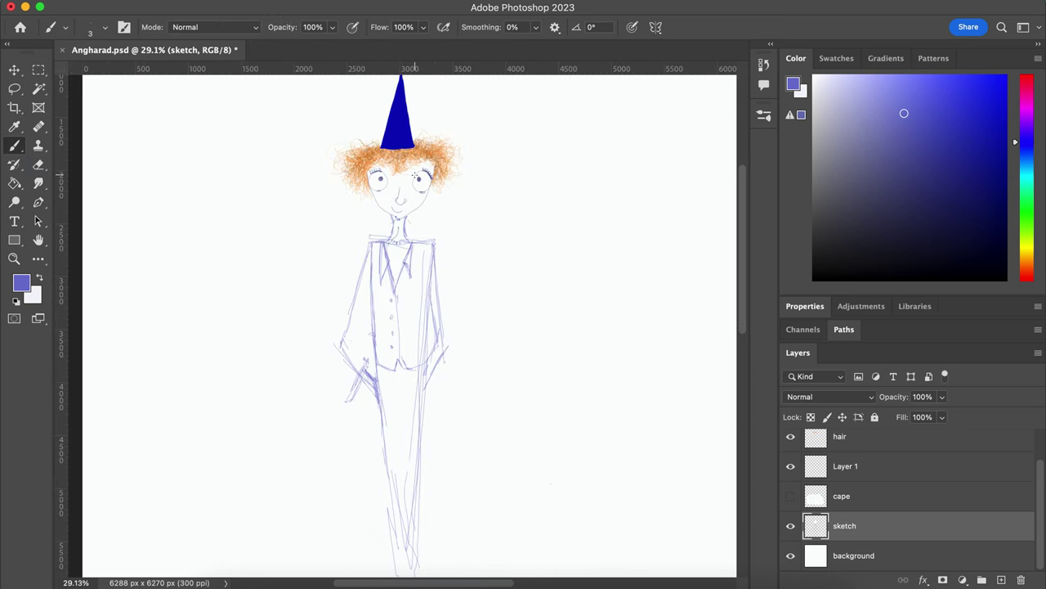
drag(365, 355, 343, 407)
mouse_move(442, 241)
mouse_down()
mouse_move(429, 404)
mouse_move(378, 290)
mouse_move(384, 427)
mouse_up()
mouse_move(372, 242)
mouse_down()
mouse_move(340, 348)
mouse_move(347, 337)
mouse_up()
key(e)
key(b)
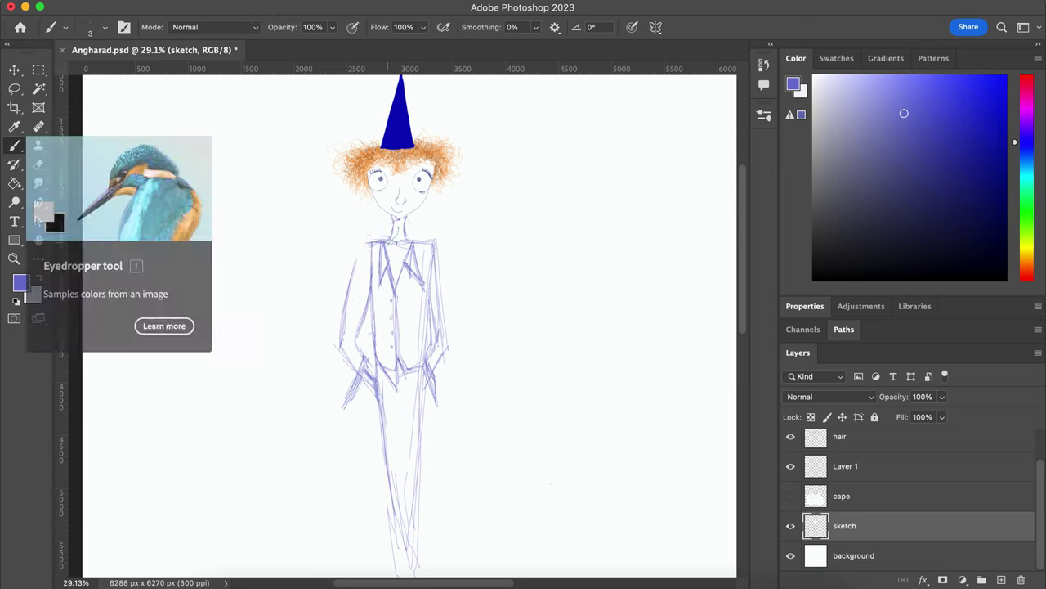
mouse_move(369, 246)
mouse_down()
mouse_move(340, 345)
mouse_move(363, 361)
mouse_move(371, 344)
mouse_move(340, 347)
mouse_up()
Step: Erase stray lines around both shoulders, the left sleeve and the right arm
key(e)
key(b)
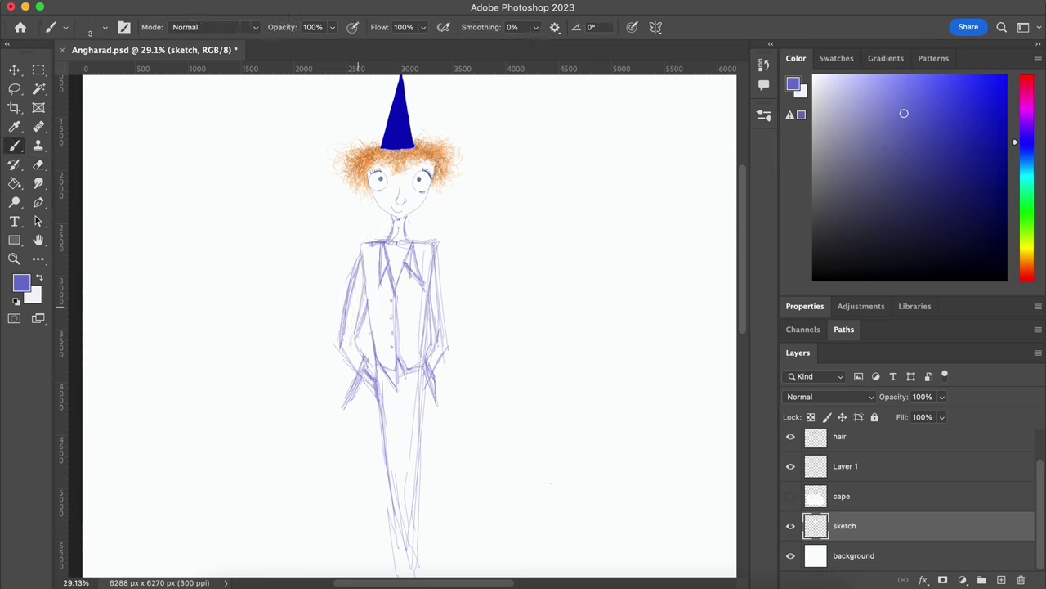
key(e)
drag(364, 244, 348, 280)
mouse_move(417, 240)
mouse_down()
mouse_move(437, 278)
mouse_move(438, 350)
mouse_up()
key(b)
key(e)
drag(381, 245, 339, 341)
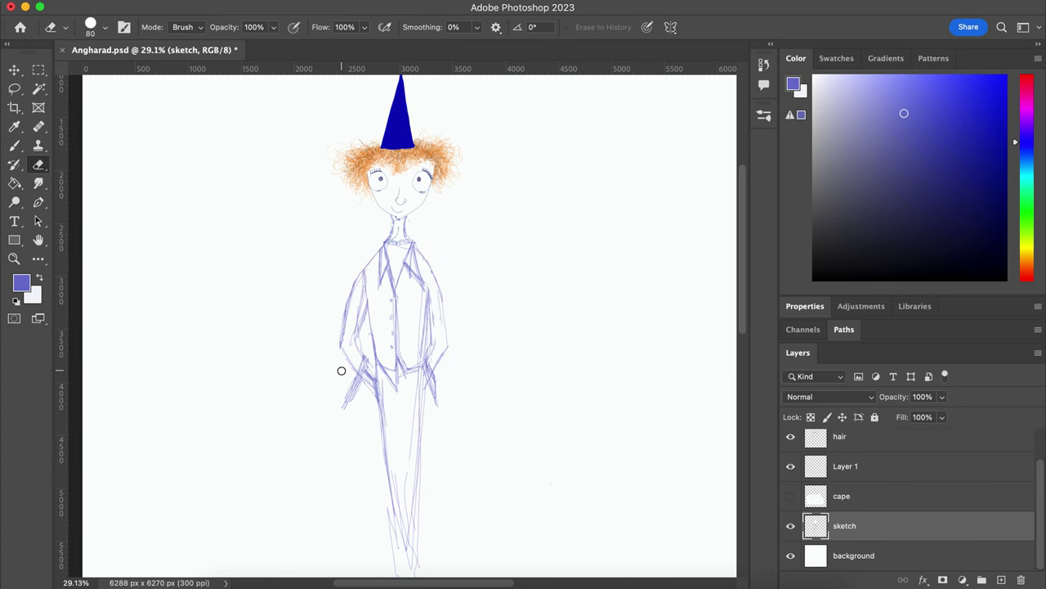
drag(359, 273, 342, 350)
drag(362, 298, 347, 345)
mouse_move(444, 286)
mouse_down()
mouse_move(446, 352)
mouse_move(433, 273)
mouse_up()
key(b)
Step: Sketch two wide skirt arcs sweeping out from the left and right hips
scroll(401, 327, down, 2)
scroll(399, 315, down, 1)
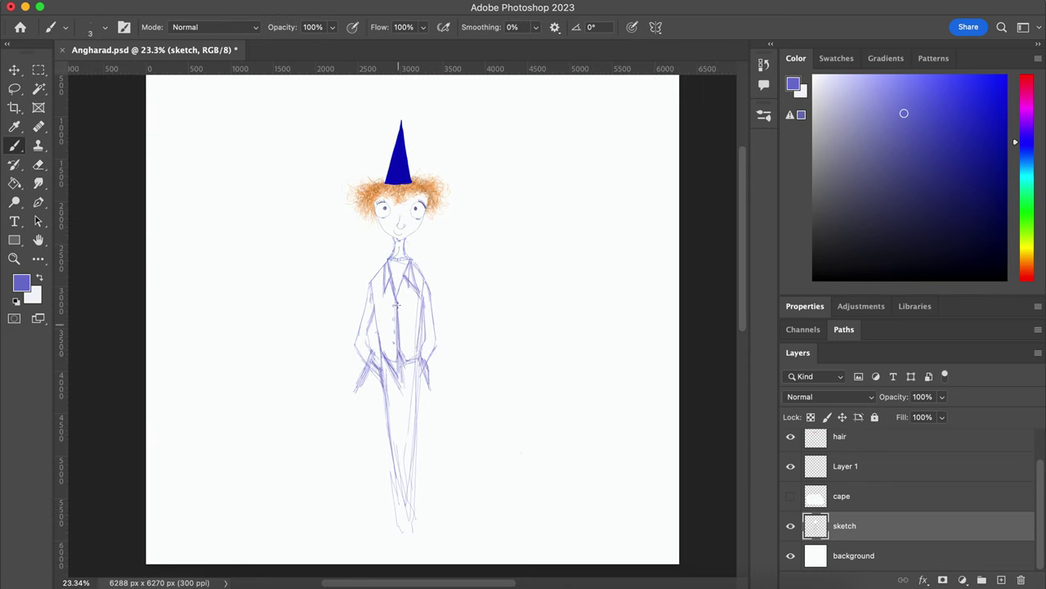
key(e)
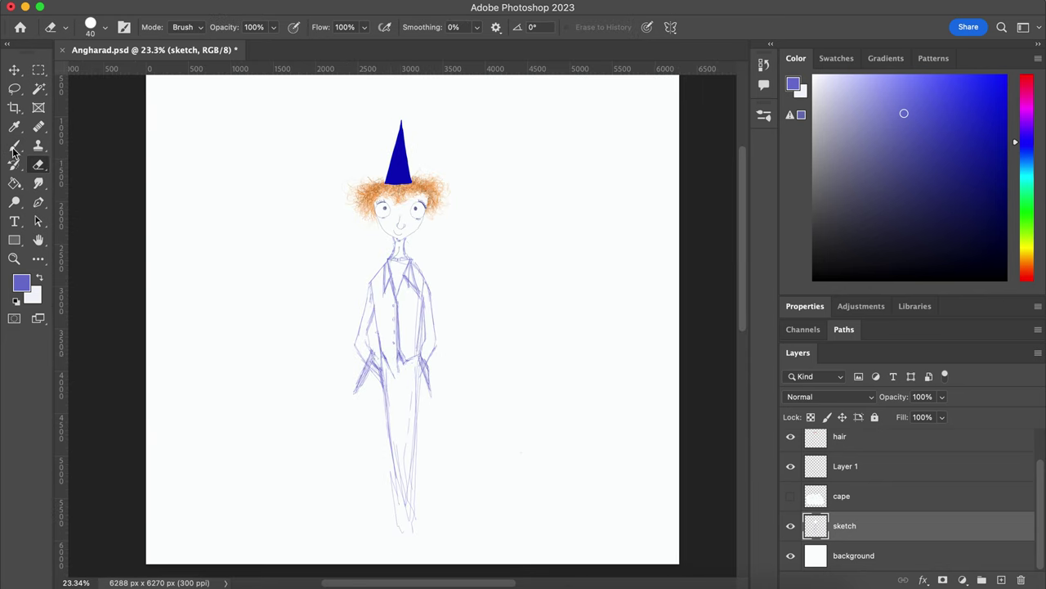
click(13, 148)
drag(369, 352, 217, 496)
drag(429, 359, 568, 497)
Step: Crop outward to enlarge the canvas to 7232 x 7409 px
key(c)
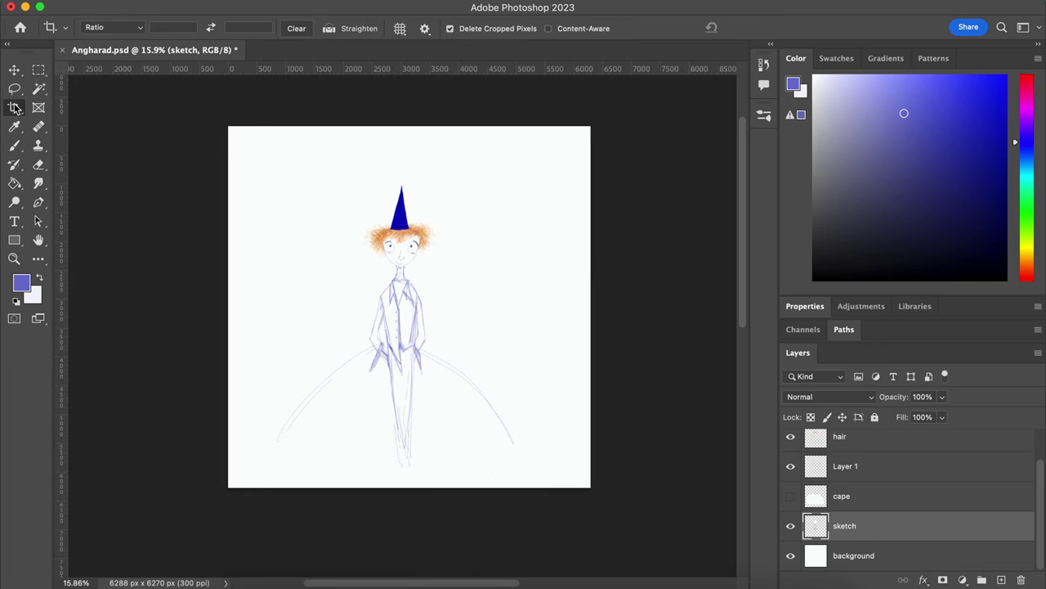
drag(682, 553, 618, 519)
key(Return)
click(853, 555)
click(13, 149)
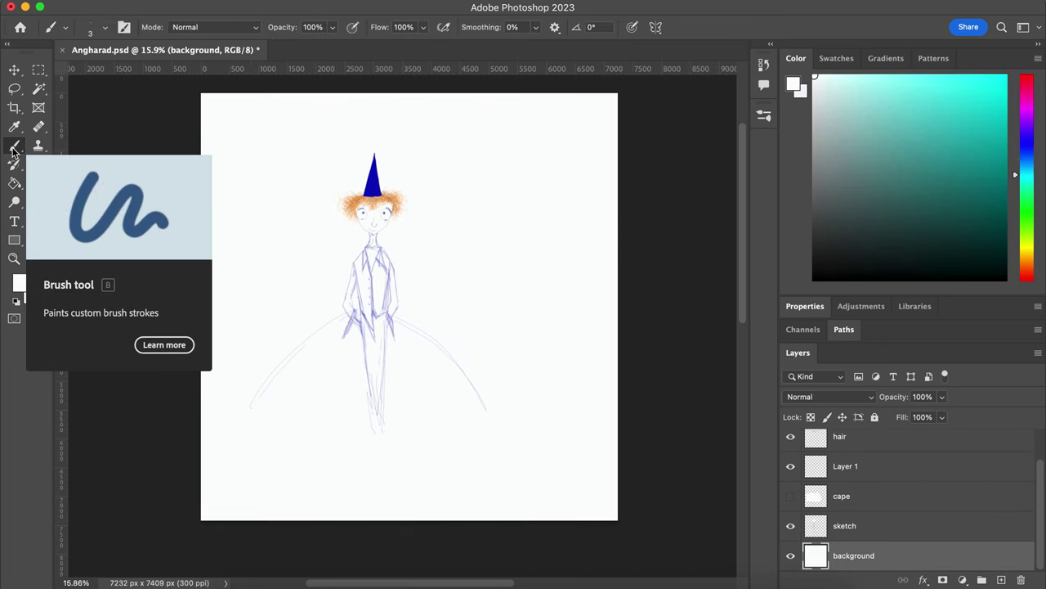
Step: Sketch the skirt hem and folds in the hat's blue, undoing the last fold strokes
alt+click(372, 176)
drag(252, 404, 354, 465)
drag(361, 467, 492, 407)
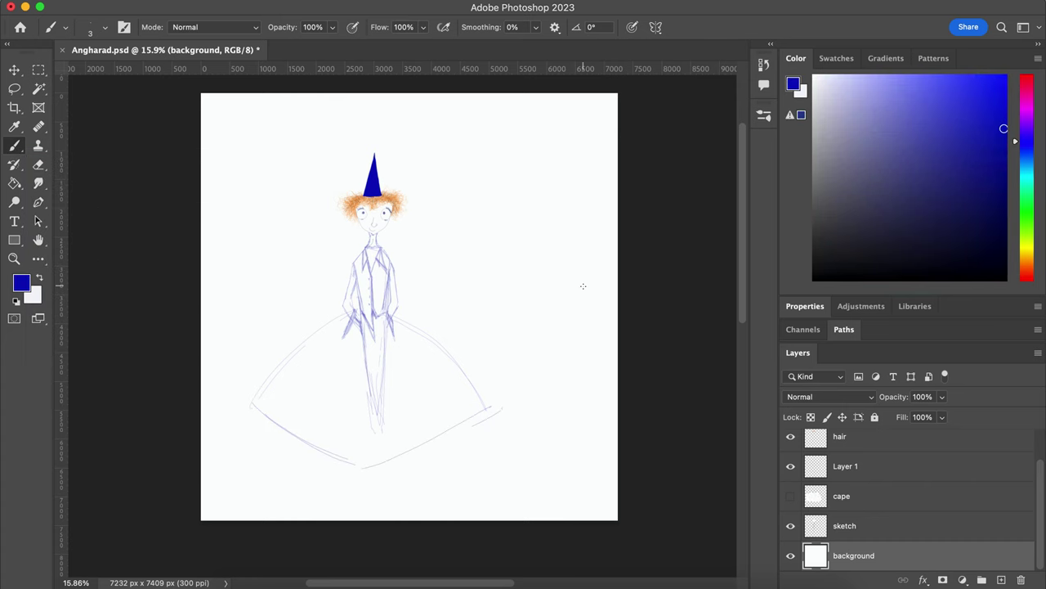
drag(356, 315, 286, 396)
drag(393, 321, 482, 399)
drag(388, 325, 414, 437)
key(ctrl+z)
key(ctrl+z)
key(ctrl+z)
Step: Erase the left fold strokes and central vertical skirt lines on the sketch layer
key(e)
click(844, 528)
key(bracketright)
key(bracketright)
key(bracketright)
drag(352, 320, 295, 413)
drag(365, 348, 372, 395)
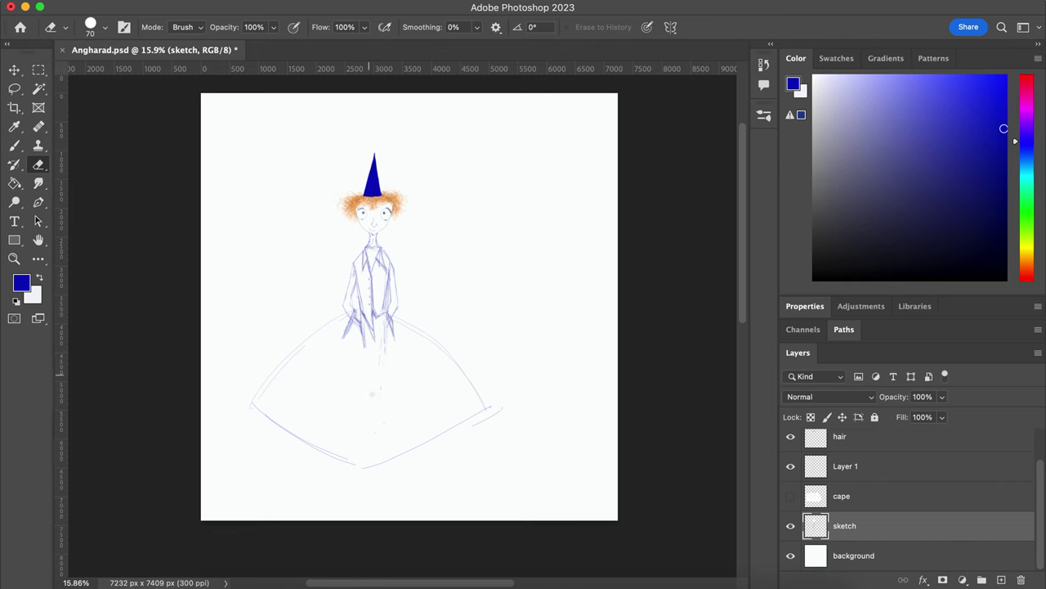
Step: Retrace the skirt hem and right edge, adding fold lines down the right side
key(b)
drag(242, 400, 354, 470)
drag(393, 321, 490, 402)
drag(357, 470, 505, 397)
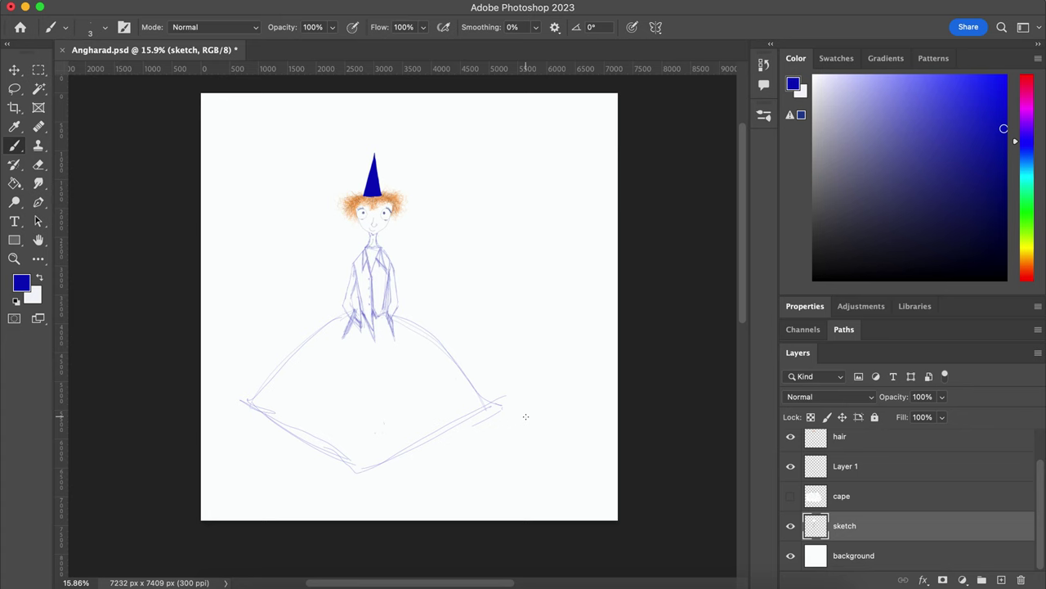
scroll(525, 417, up, 3)
mouse_move(397, 324)
mouse_down()
mouse_move(533, 491)
mouse_move(587, 455)
mouse_up()
drag(385, 353, 482, 527)
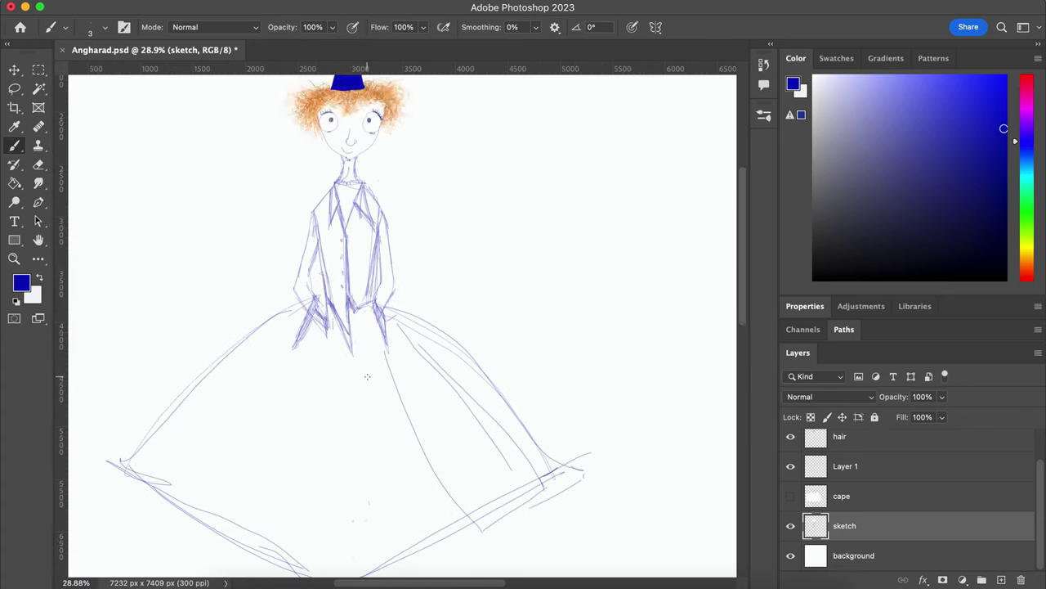
scroll(367, 376, down, 3)
Step: Add more skirt fold lines, redraw the left edge and strengthen the lower hem
drag(358, 318, 421, 527)
mouse_move(324, 316)
mouse_down()
mouse_move(337, 544)
mouse_move(245, 507)
mouse_move(244, 466)
mouse_up()
drag(283, 317, 196, 489)
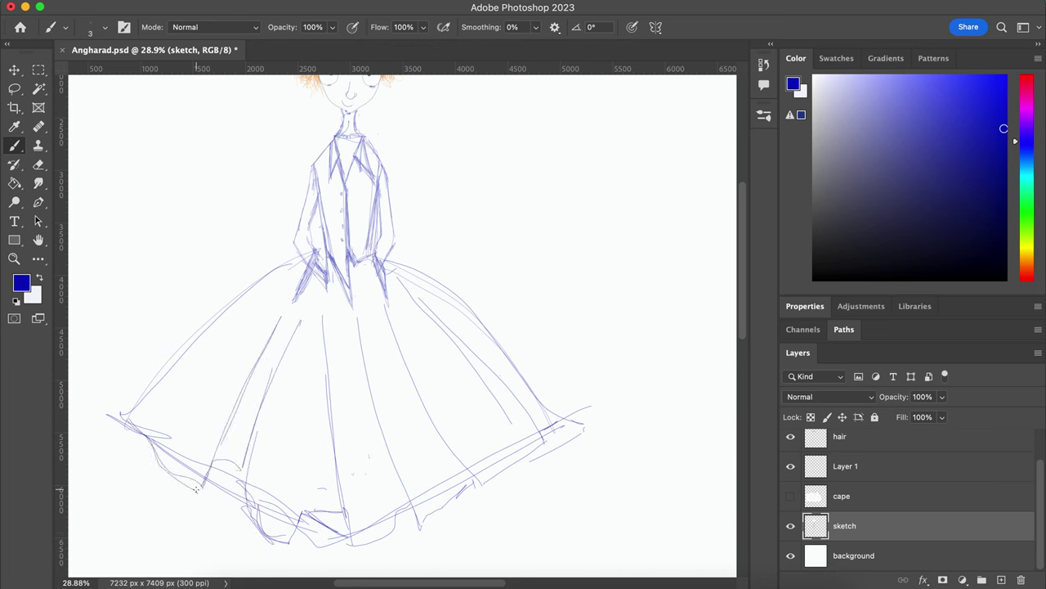
drag(292, 265, 114, 433)
drag(397, 509, 242, 503)
Step: Hatch blue shading along the central, left and right skirt folds
mouse_move(352, 319)
mouse_down()
mouse_move(394, 523)
mouse_move(405, 508)
mouse_up()
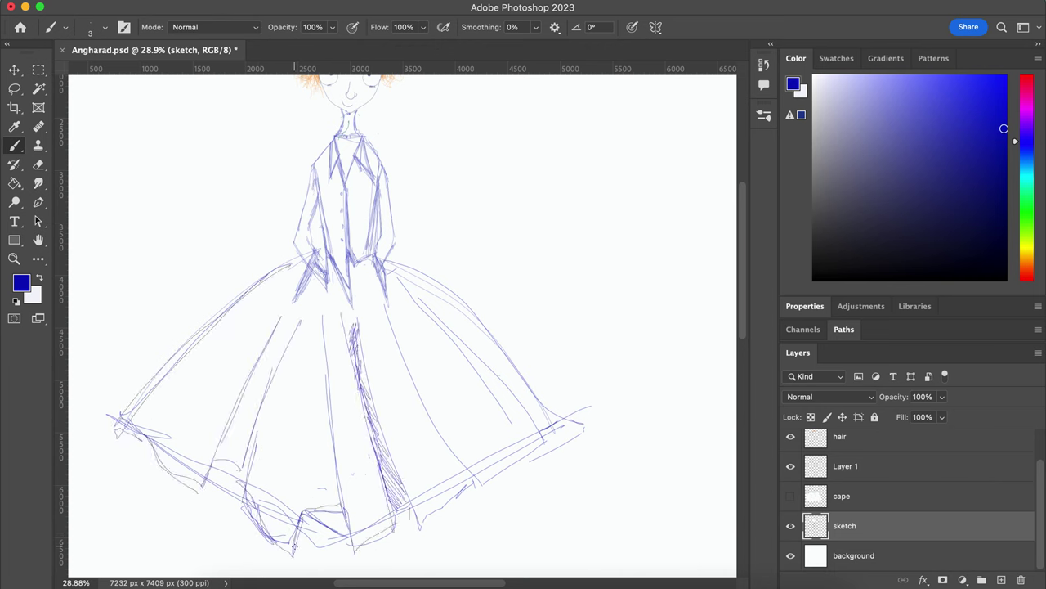
drag(242, 460, 260, 384)
drag(278, 323, 227, 468)
drag(307, 507, 330, 411)
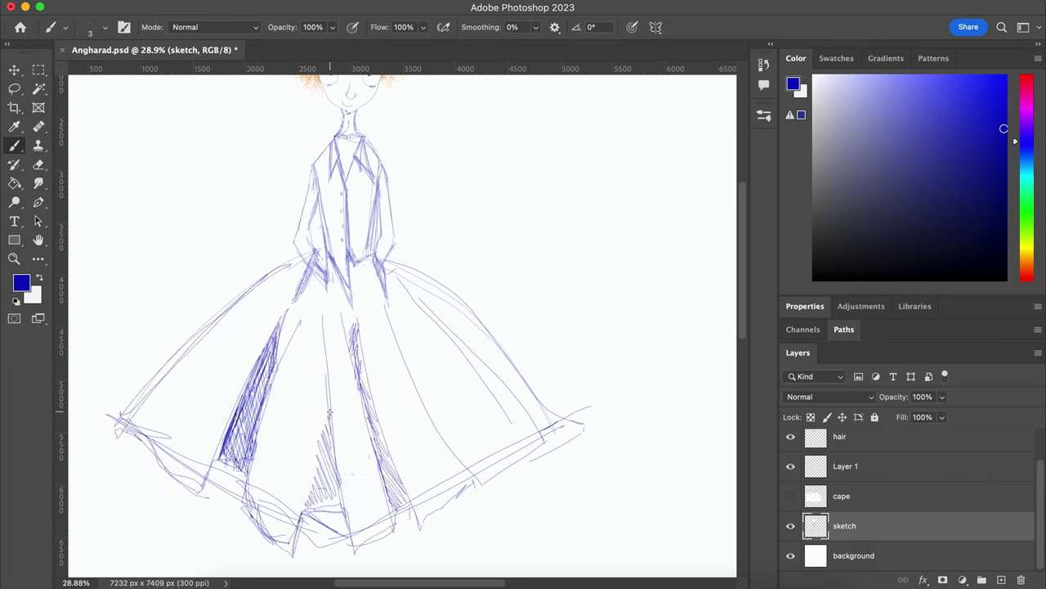
drag(415, 290, 490, 364)
drag(401, 274, 429, 359)
drag(364, 274, 391, 364)
drag(293, 267, 214, 356)
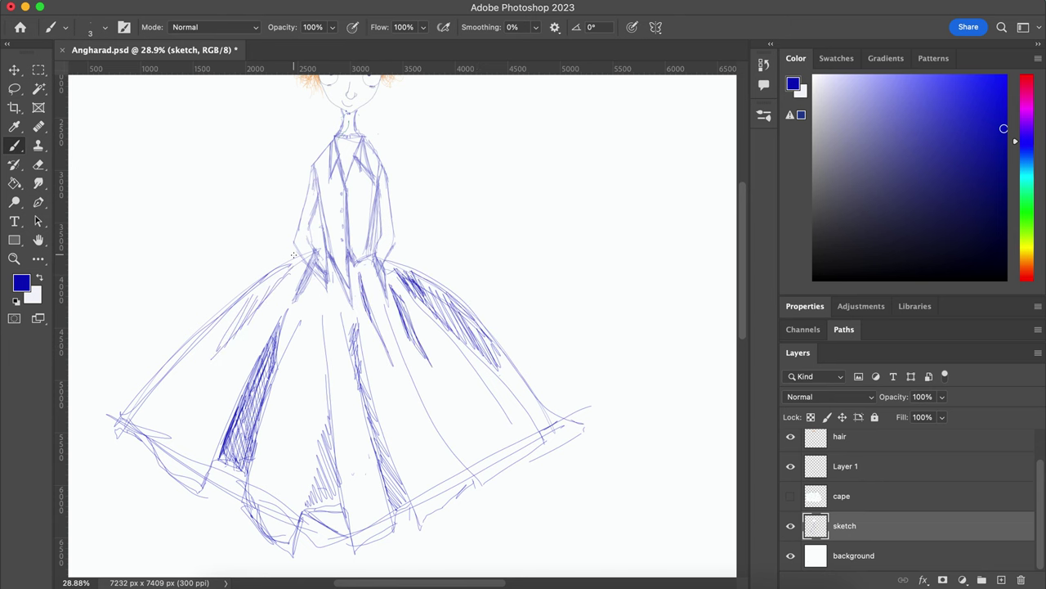
scroll(293, 255, down, 2)
Step: Add a new layer named 'block'
key(ctrl+plus)
click(1002, 579)
double_click(846, 466)
text(block)
Step: Paint the left and right vest panels green on the block layer
click(793, 84)
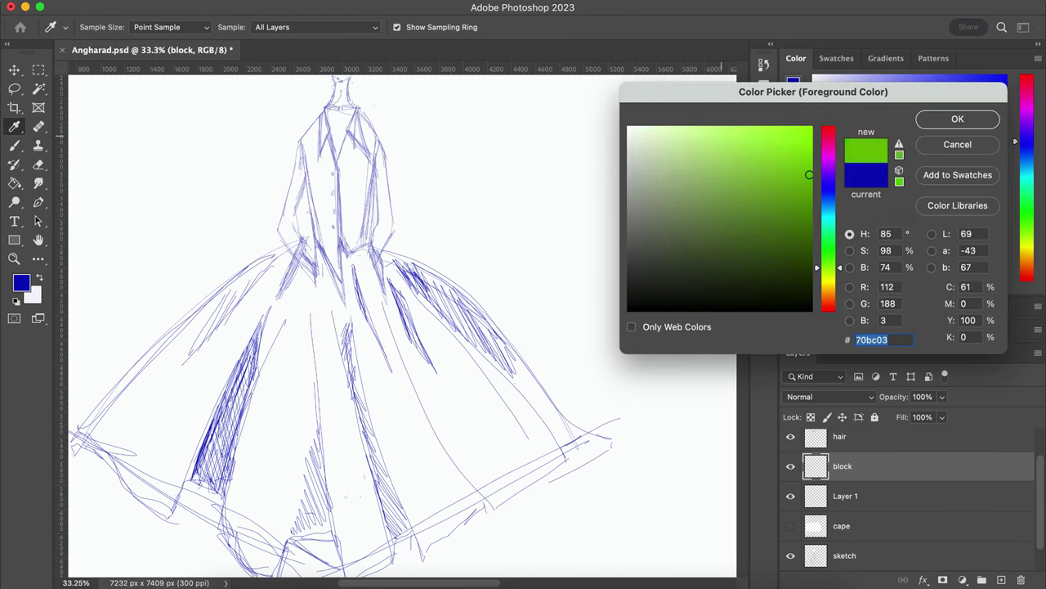
click(940, 116)
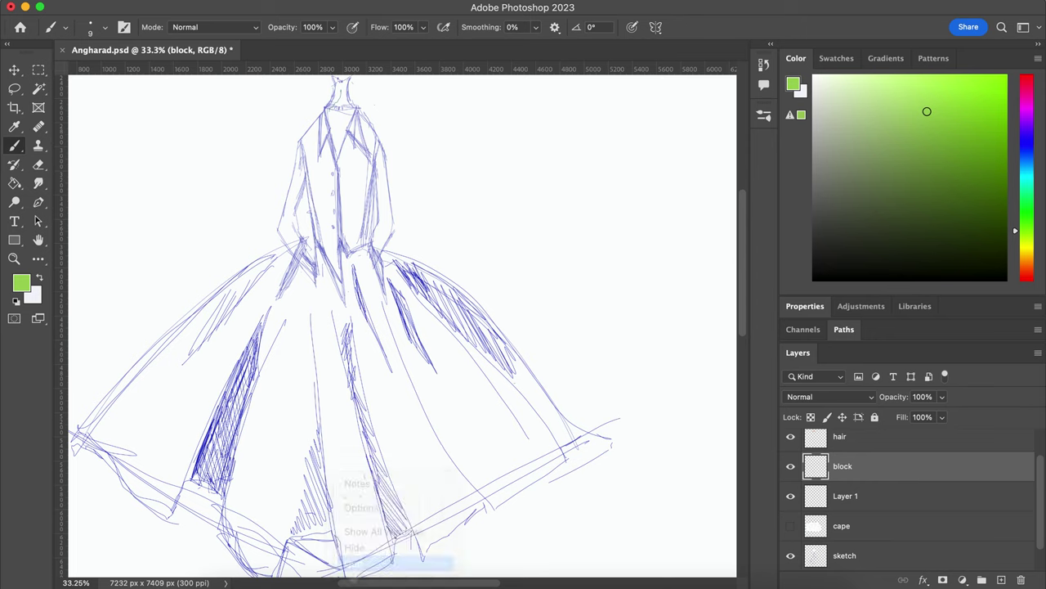
click(592, 581)
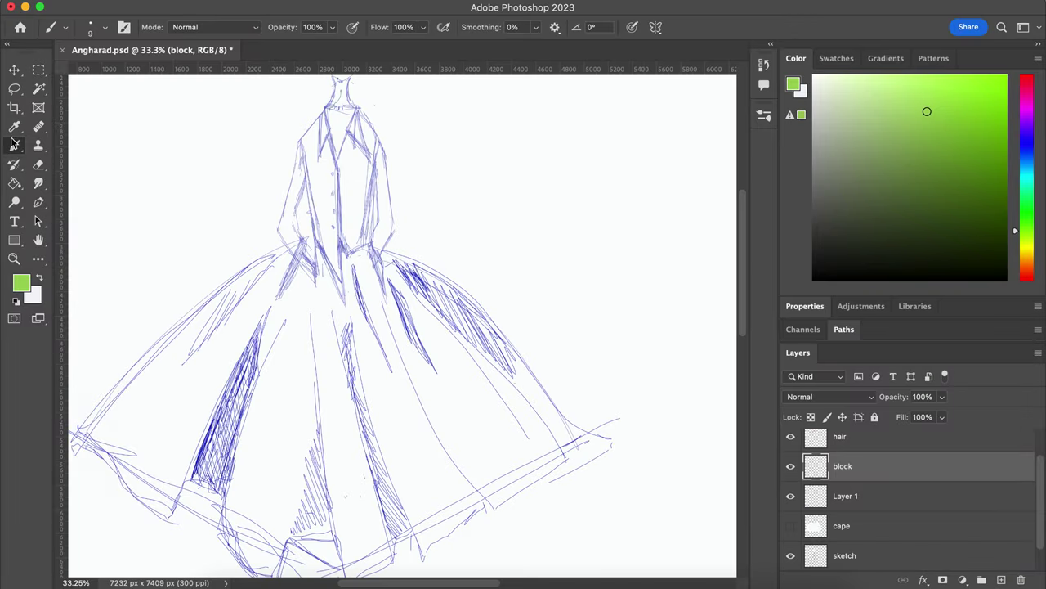
click(13, 143)
drag(318, 184, 330, 167)
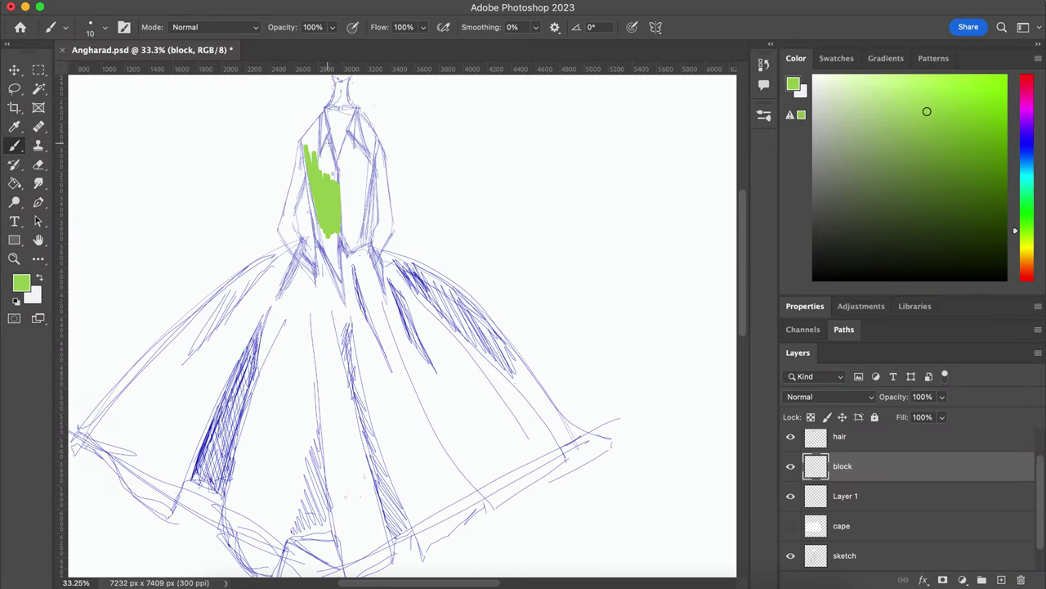
drag(311, 127, 312, 143)
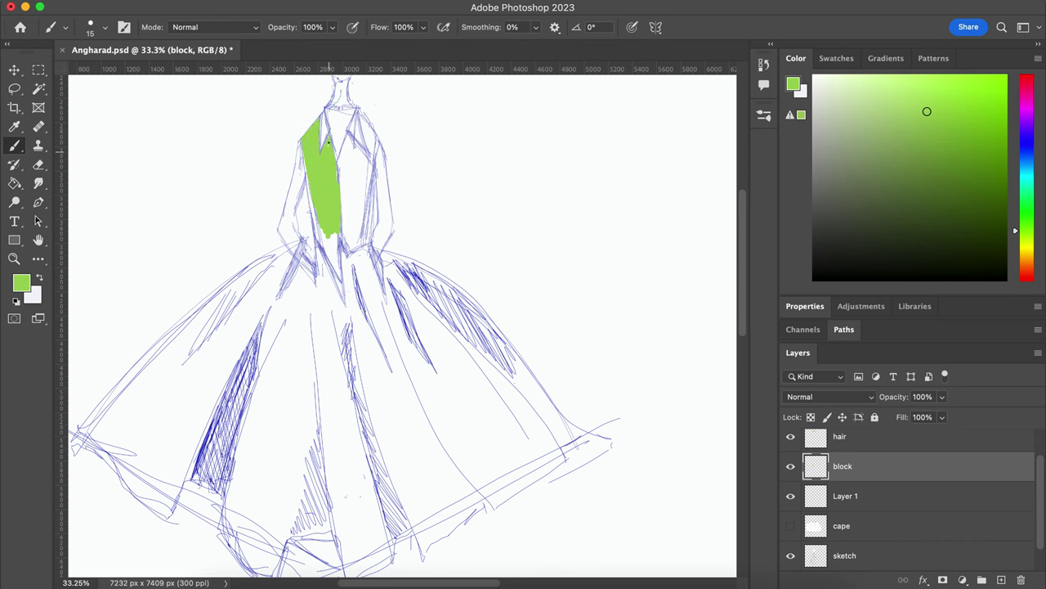
mouse_move(342, 229)
mouse_down()
mouse_move(374, 141)
mouse_move(351, 149)
mouse_up()
Step: Fill the remaining vest gaps and draw a dark green line down the centre
key(bracketright)
key(bracketright)
key(bracketright)
drag(369, 229, 357, 209)
key(bracketleft)
key(bracketleft)
key(bracketleft)
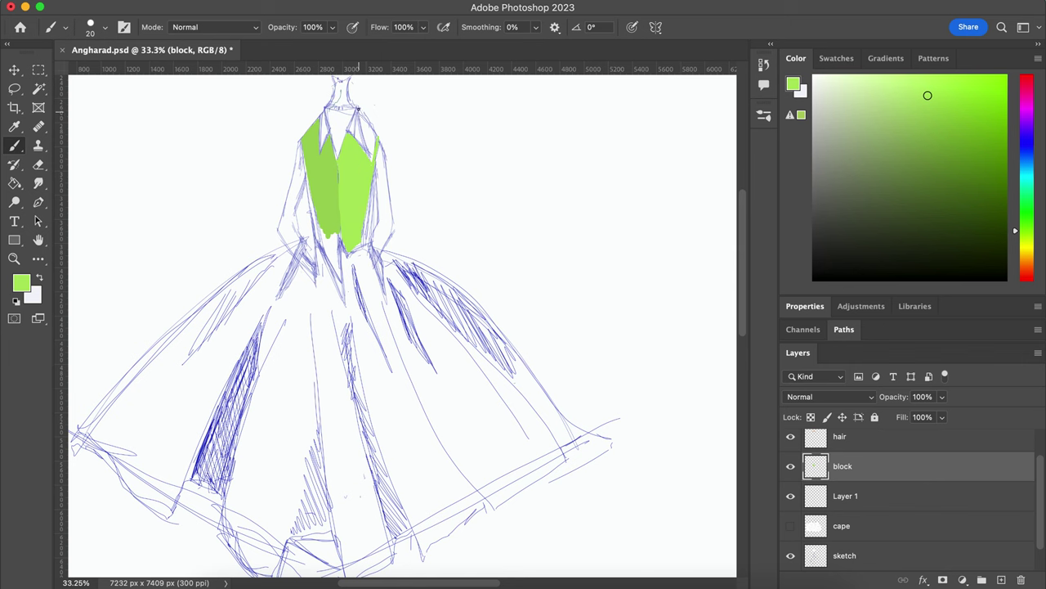
drag(368, 147, 366, 122)
alt+click(323, 188)
mouse_move(323, 225)
mouse_down()
mouse_move(337, 269)
mouse_move(339, 243)
mouse_up()
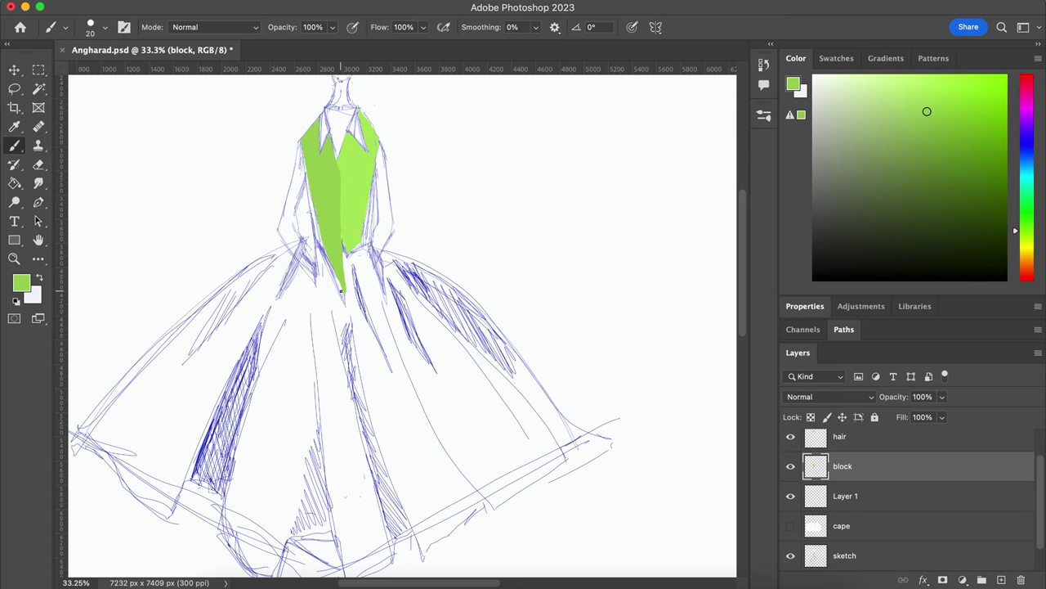
Step: Darken the vest's left edge in olive green and paint dark green lapels
scroll(342, 291, down, 2)
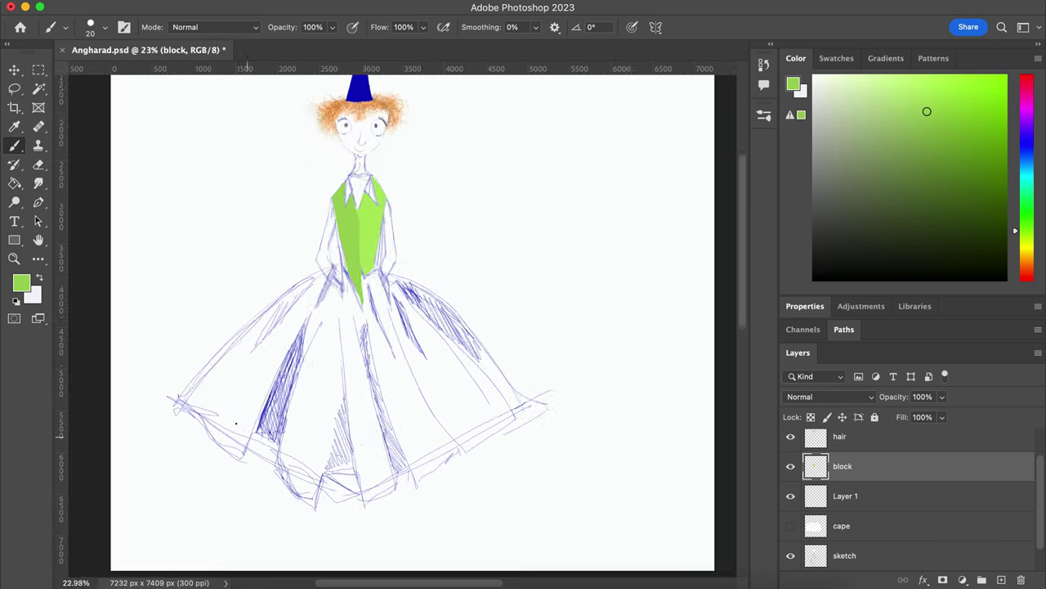
scroll(342, 290, up, 3)
click(22, 283)
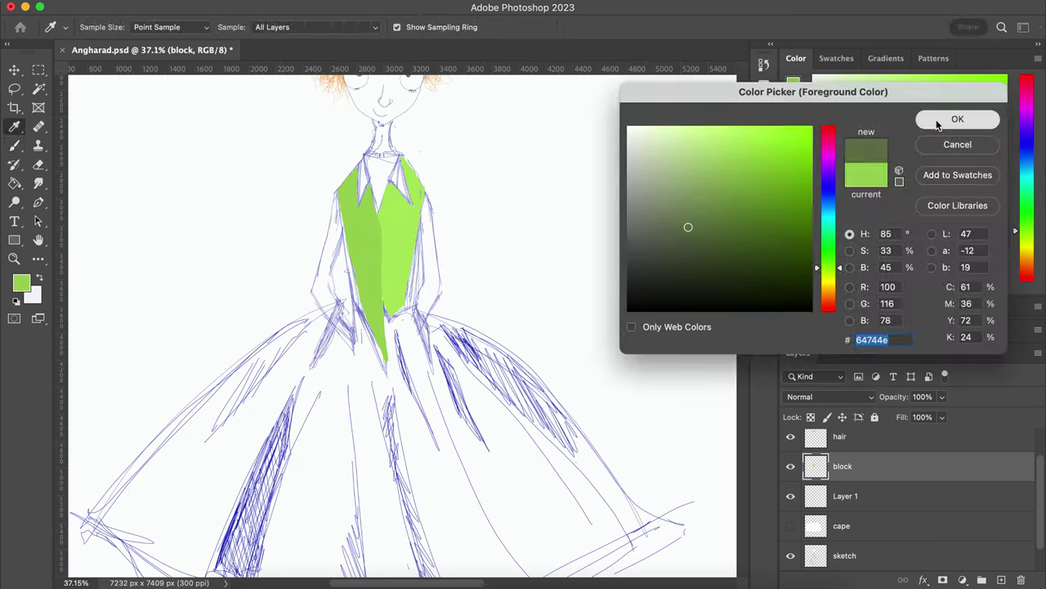
click(956, 117)
drag(369, 186, 381, 227)
mouse_move(338, 189)
mouse_down()
mouse_move(380, 231)
mouse_move(381, 284)
mouse_up()
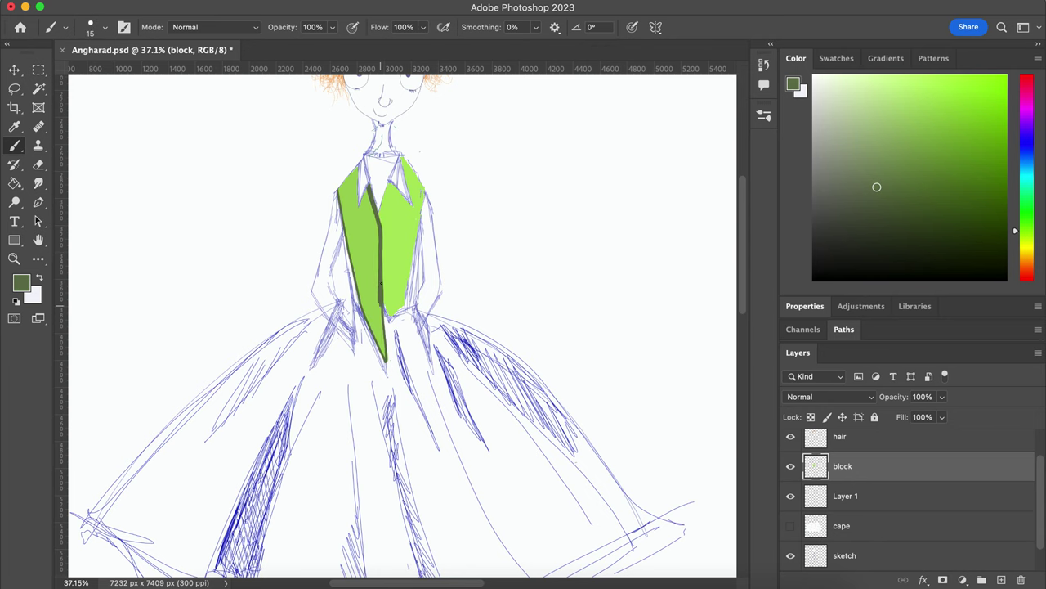
click(969, 168)
mouse_move(364, 206)
mouse_down()
mouse_move(361, 159)
mouse_move(402, 203)
mouse_up()
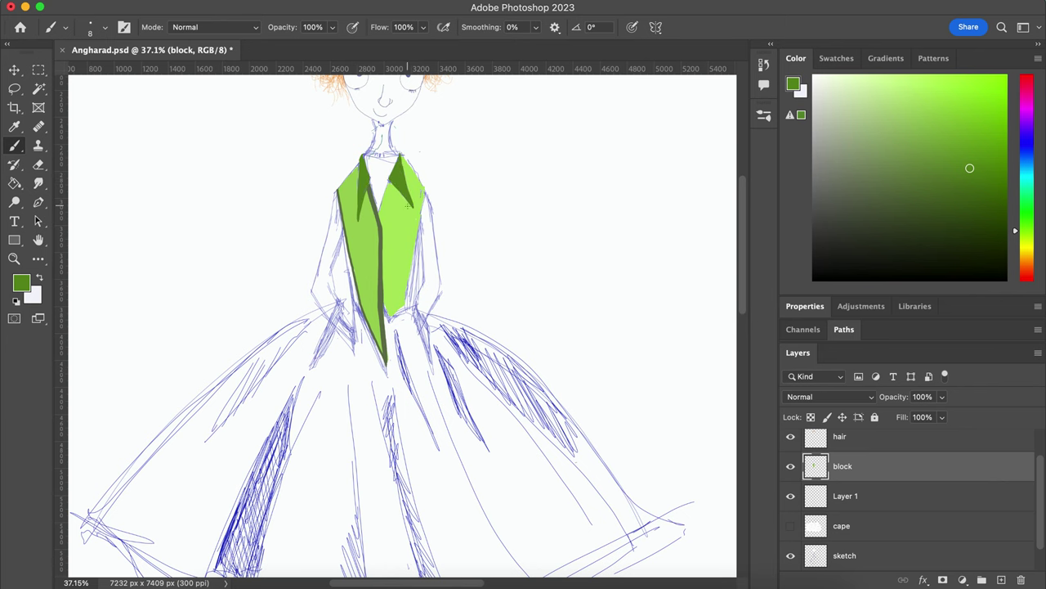
Step: Select the vest's dark centre stripe and brighten it
key(w)
click(378, 261)
key(Return)
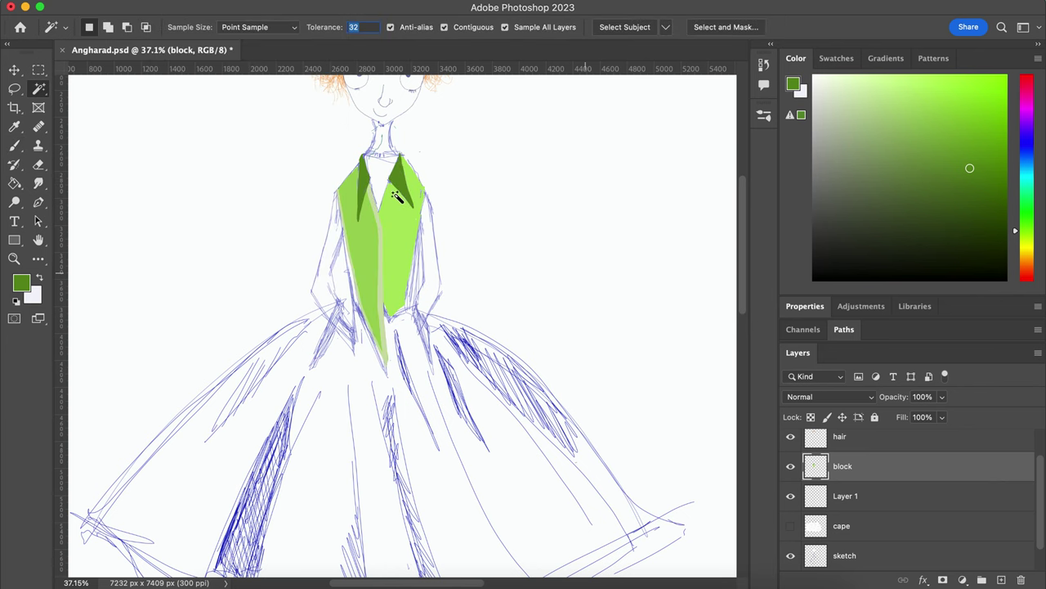
Step: Select the skirt and fill it solid pink
click(845, 556)
click(229, 449)
click(22, 283)
click(952, 117)
key(g)
click(223, 448)
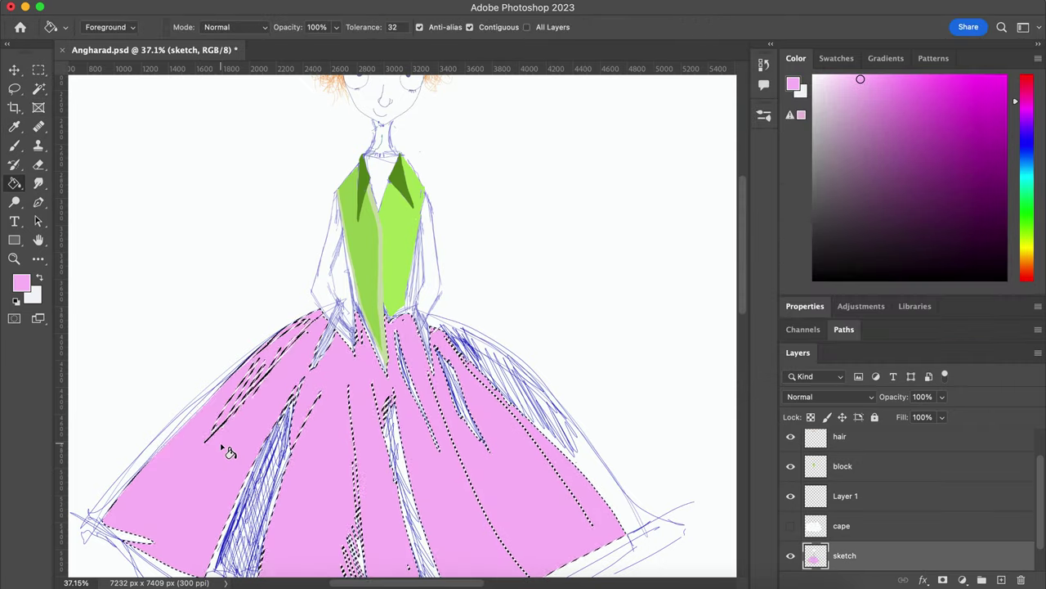
key(super+d)
Step: Paint both sleeves dark purple
scroll(414, 434, down, 3)
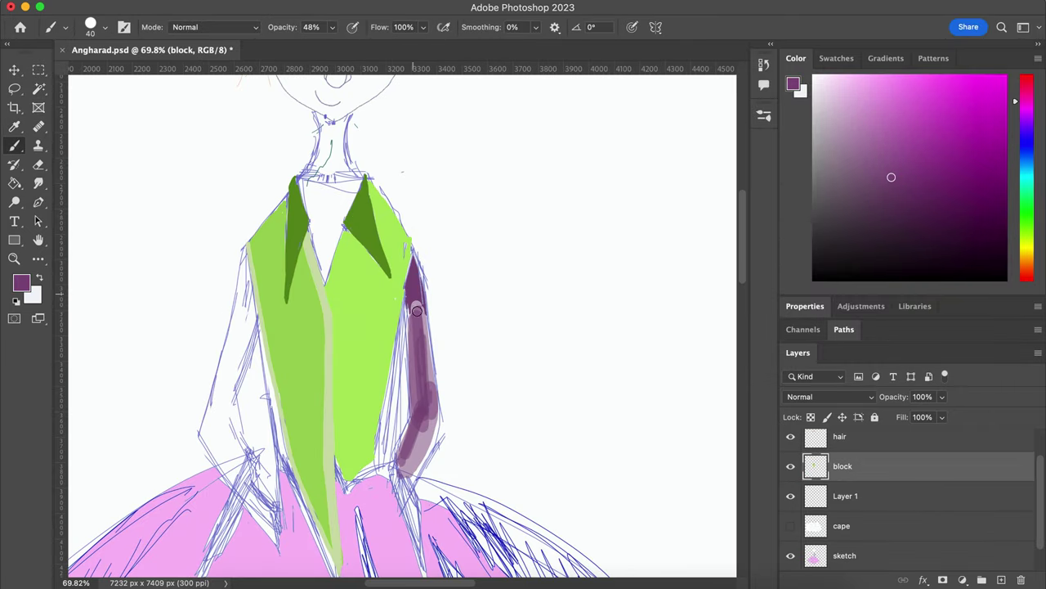
mouse_move(257, 490)
mouse_down()
mouse_move(243, 253)
mouse_move(245, 343)
mouse_move(215, 416)
mouse_move(263, 505)
mouse_up()
key(bracketleft)
key(bracketleft)
mouse_move(246, 251)
mouse_down()
mouse_move(233, 337)
mouse_move(255, 341)
mouse_up()
mouse_move(407, 302)
mouse_down()
mouse_move(425, 365)
mouse_move(425, 466)
mouse_move(399, 507)
mouse_up()
mouse_move(412, 393)
mouse_down()
mouse_move(395, 448)
mouse_move(406, 483)
mouse_up()
Step: Touch up the right sleeve in dark purple and add light green vest streaks
click(22, 285)
key(Return)
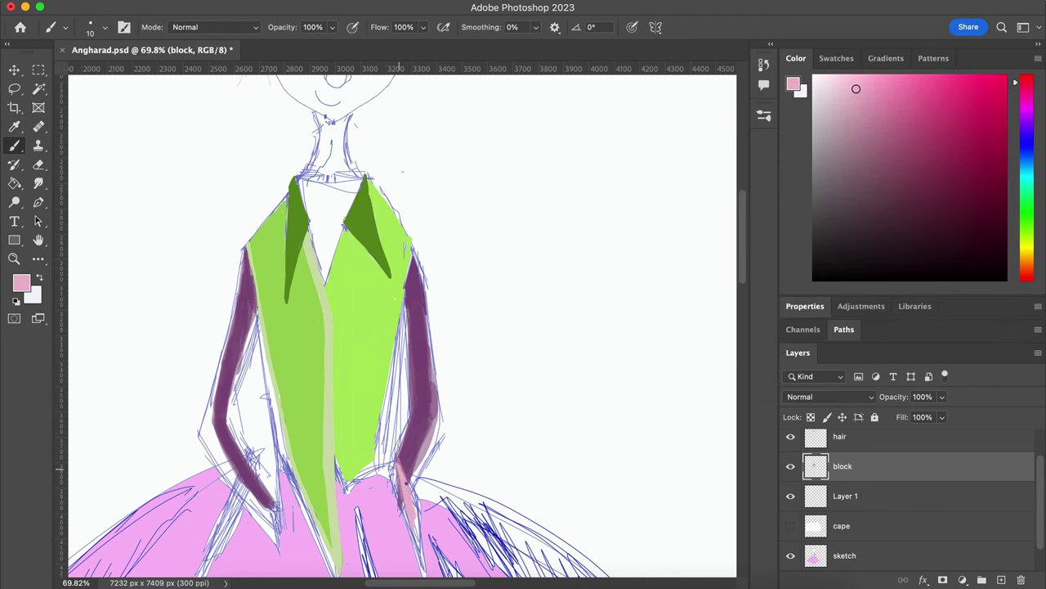
scroll(405, 483, down, 5)
alt+click(413, 376)
drag(403, 399, 406, 421)
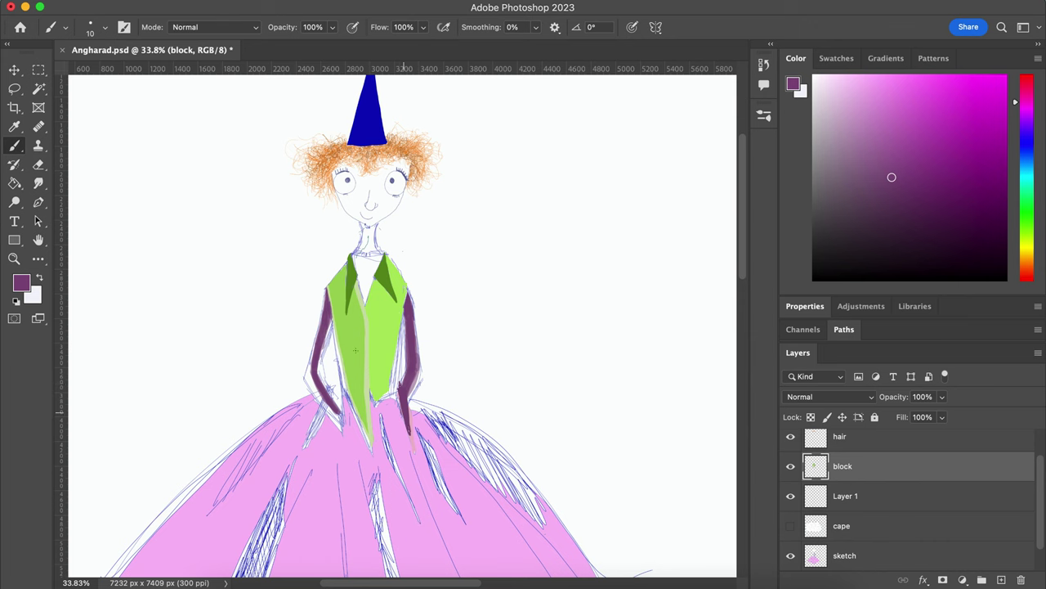
alt+click(368, 311)
drag(380, 336, 368, 429)
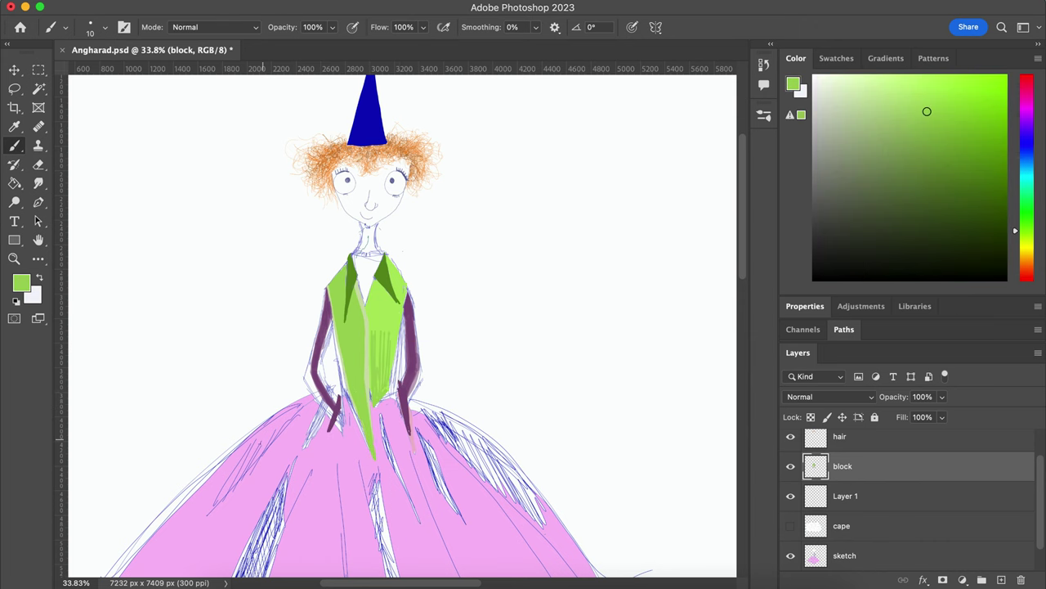
Step: Overpaint the skirt solid pink over the hatching, up to the left sleeve and vest
alt+click(344, 491)
scroll(269, 470, down, 3)
mouse_move(269, 470)
mouse_down()
mouse_move(341, 477)
mouse_move(411, 414)
mouse_move(280, 455)
mouse_up()
key(bracketleft)
key(bracketleft)
key(bracketleft)
scroll(411, 413, up, 1)
scroll(496, 444, up, 3)
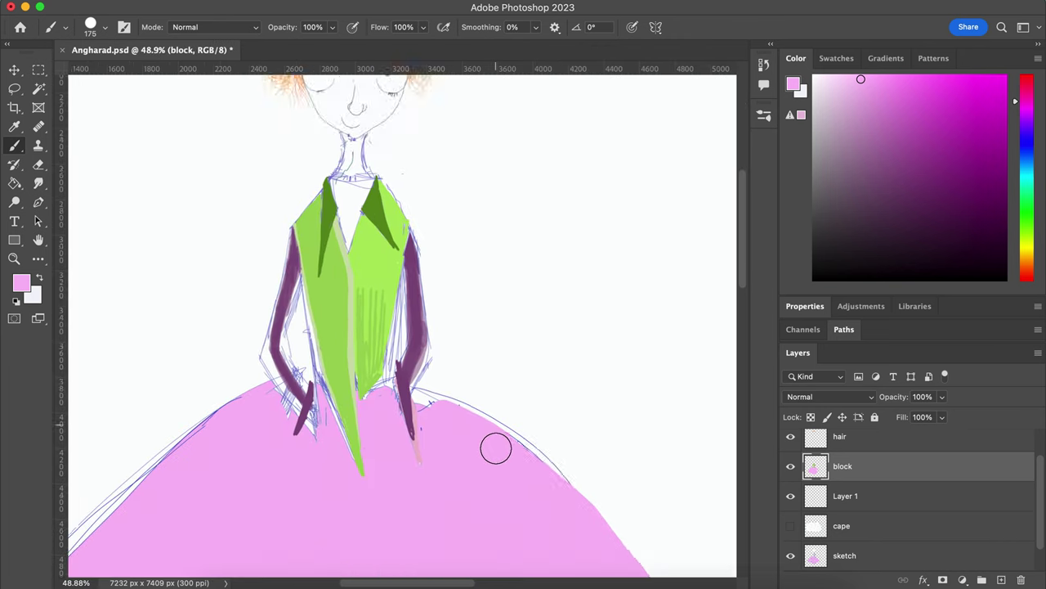
key(bracketleft)
key(bracketleft)
key(bracketleft)
mouse_move(408, 321)
mouse_down()
mouse_move(409, 368)
mouse_move(318, 351)
mouse_move(280, 310)
mouse_move(269, 333)
mouse_up()
scroll(269, 333, down, 5)
Step: Sample a tan from the hair and test a fill, then undo it
scroll(392, 178, up, 1)
alt+click(393, 179)
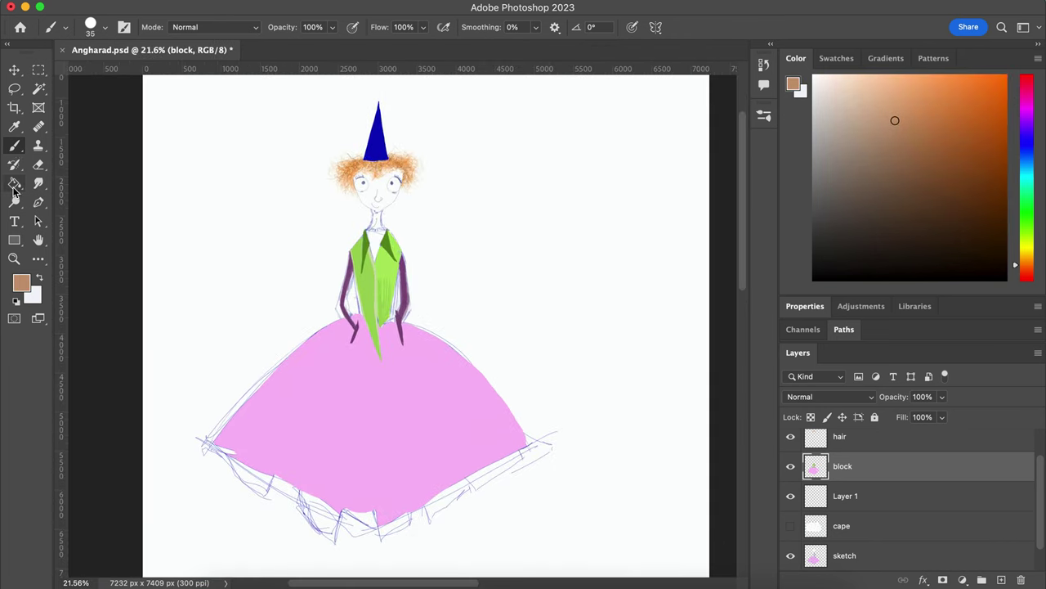
key(g)
click(392, 178)
key(ctrl+z)
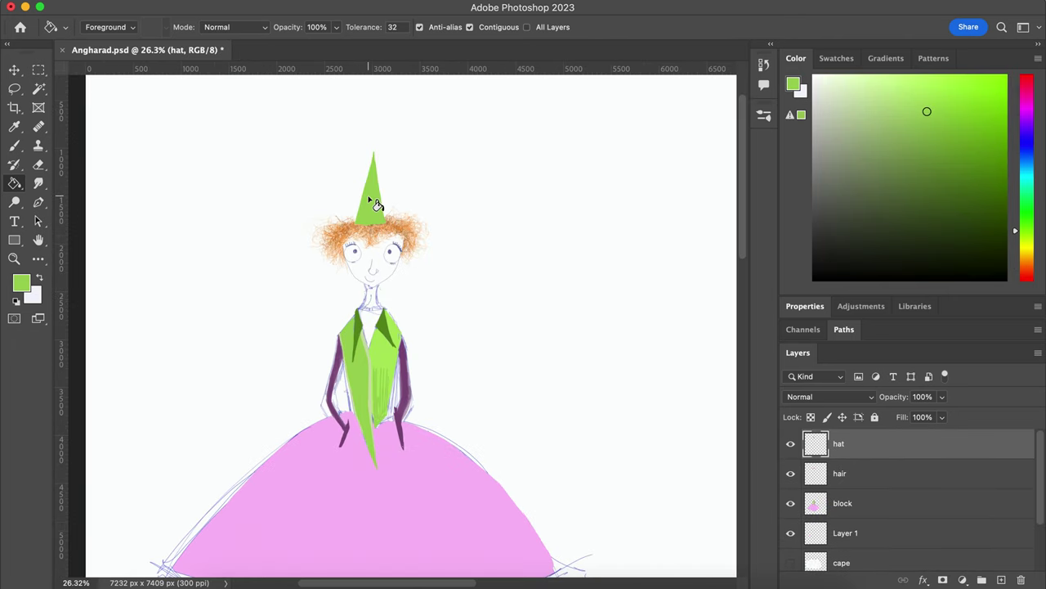
Step: Create a new layer named 'face'
scroll(389, 217, up, 5)
scroll(397, 221, up, 3)
key(ctrl+shift+alt+n)
double_click(850, 474)
text(face)
key(Return)
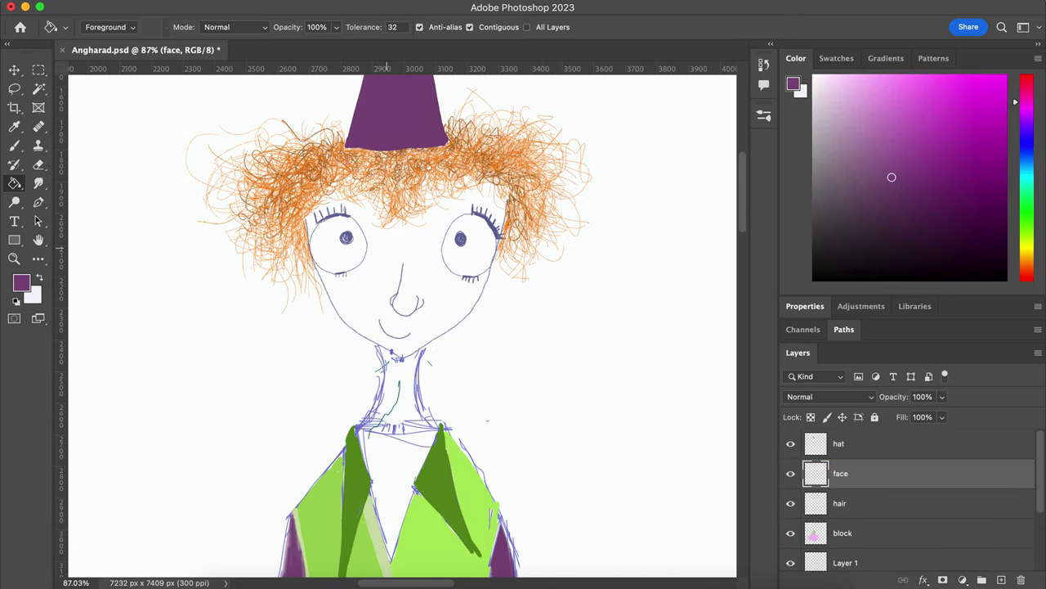
Step: Magic Wand-select the inside of the face and move the face layer below the hair
click(822, 77)
key(w)
scroll(401, 277, up, 1)
click(401, 282)
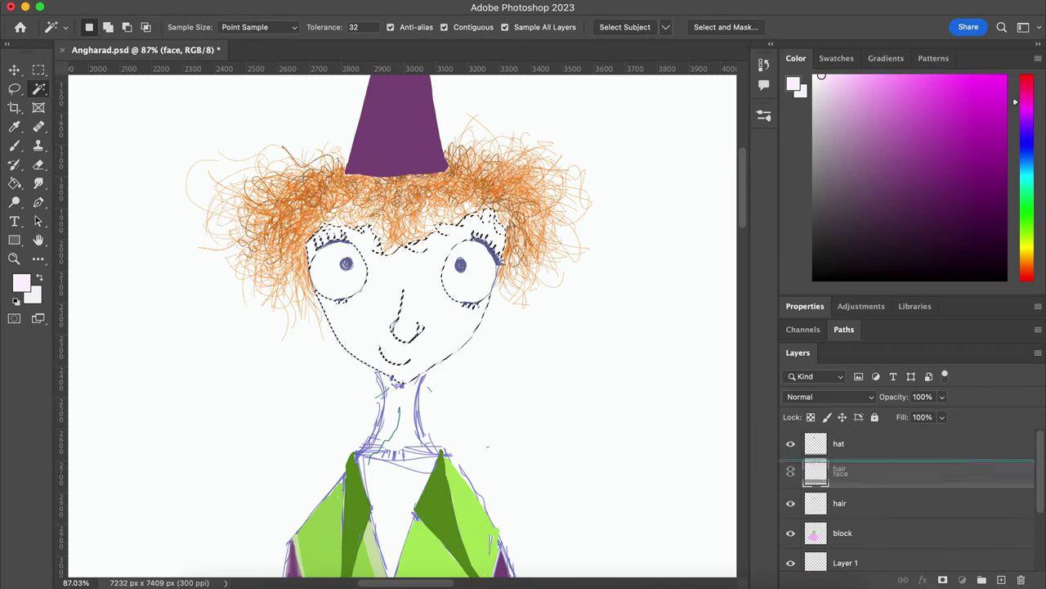
drag(841, 473, 840, 503)
key(g)
Step: Fill the face selection with a pale cream skin colour and deselect
click(793, 85)
click(956, 117)
click(793, 85)
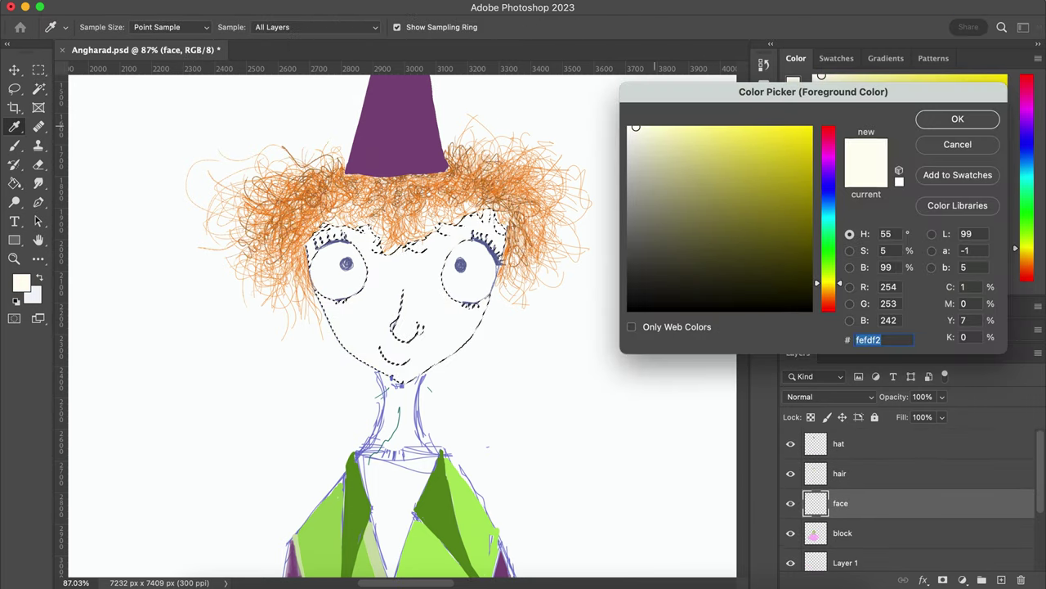
click(956, 116)
key(alt+BackSpace)
key(ctrl+d)
key(b)
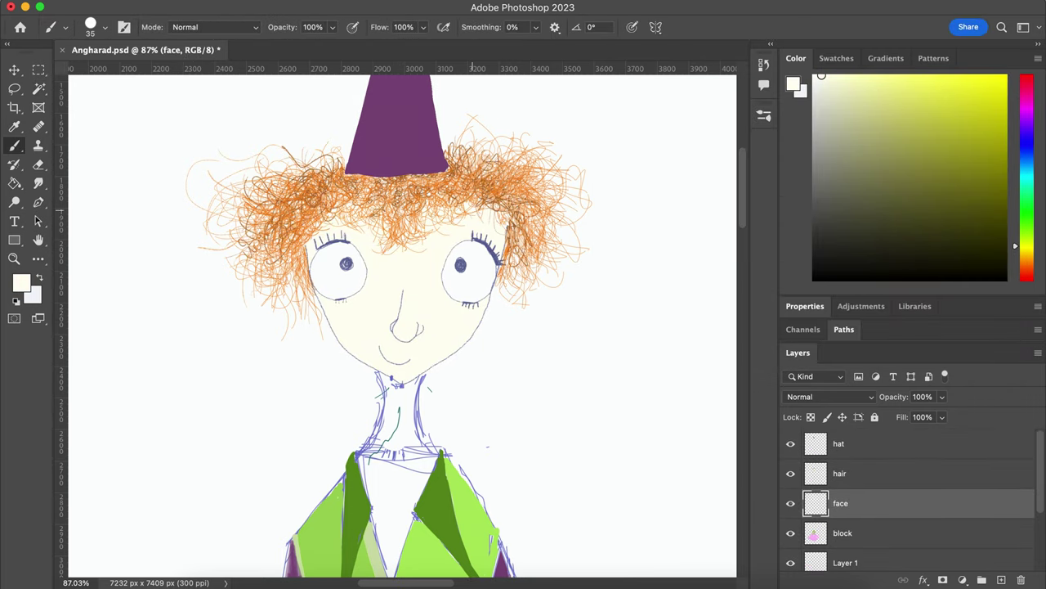
scroll(401, 327, up, 3)
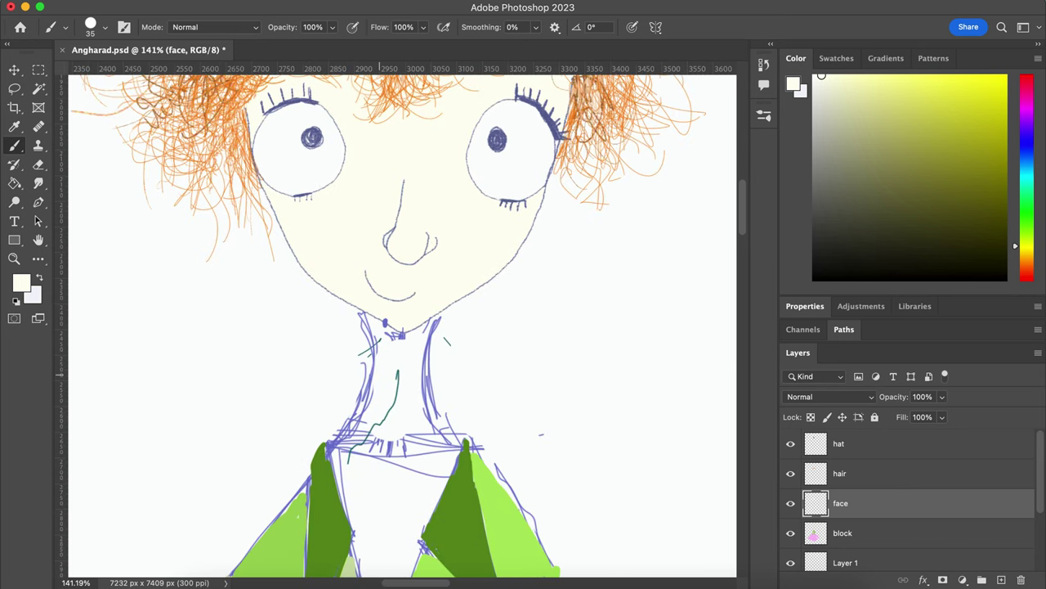
Step: Add a 'neck' layer and paint cream over the neck, the collar V and the blue mark
key(ctrl+shift+n)
text(neck)
key(Return)
drag(392, 372, 352, 483)
drag(401, 392, 433, 471)
scroll(412, 409, down, 2)
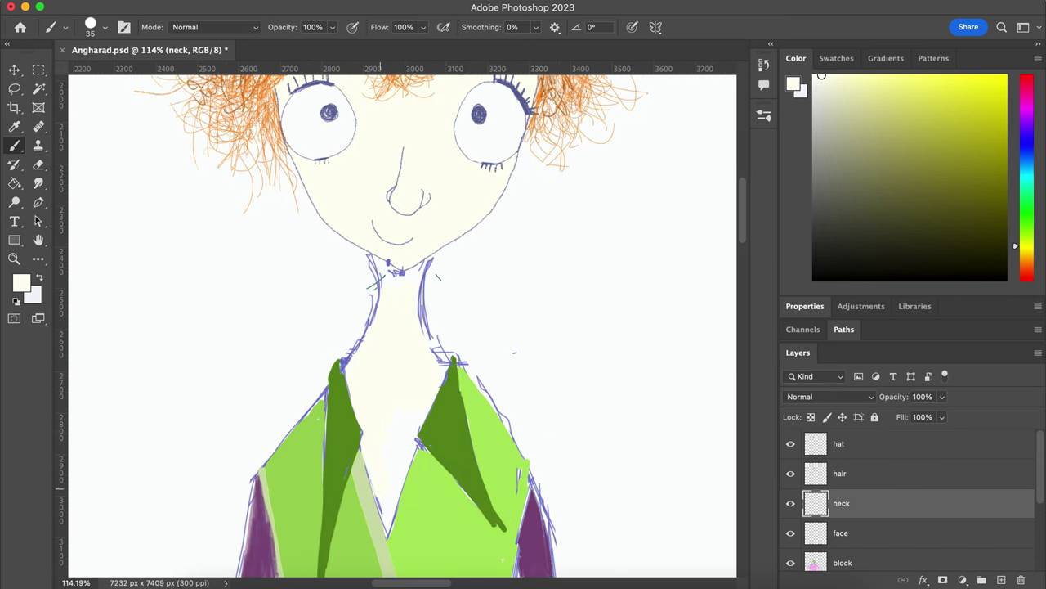
drag(397, 531, 413, 446)
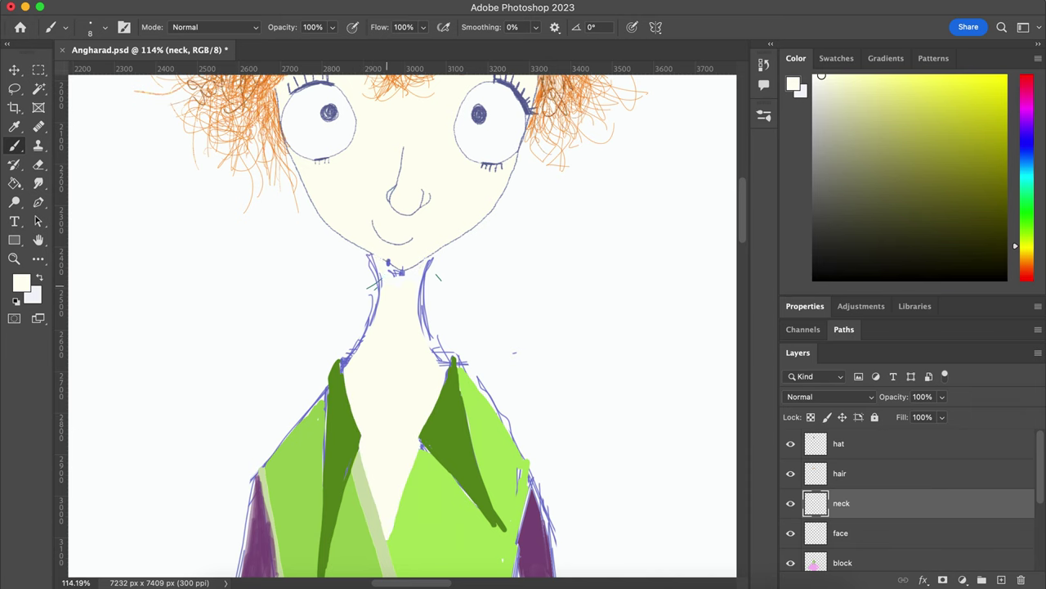
drag(388, 262, 417, 274)
Step: Add a layer named 'green outline' and set a bright green brush colour
key(ctrl+shift+n)
text(black outline)
key(Return)
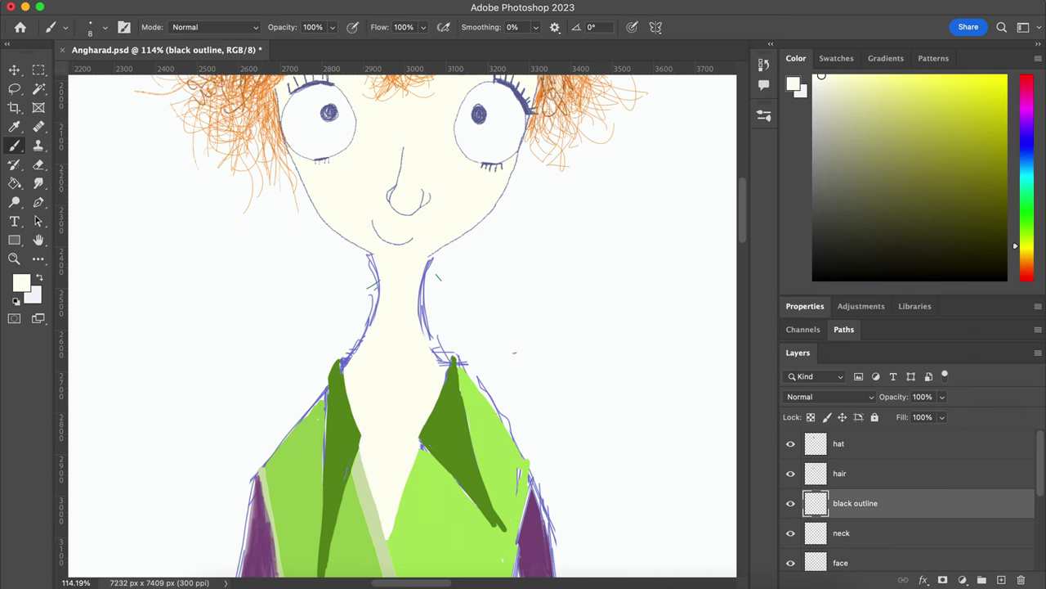
double_click(842, 503)
text(green)
key(Return)
click(21, 283)
key(Return)
key(p)
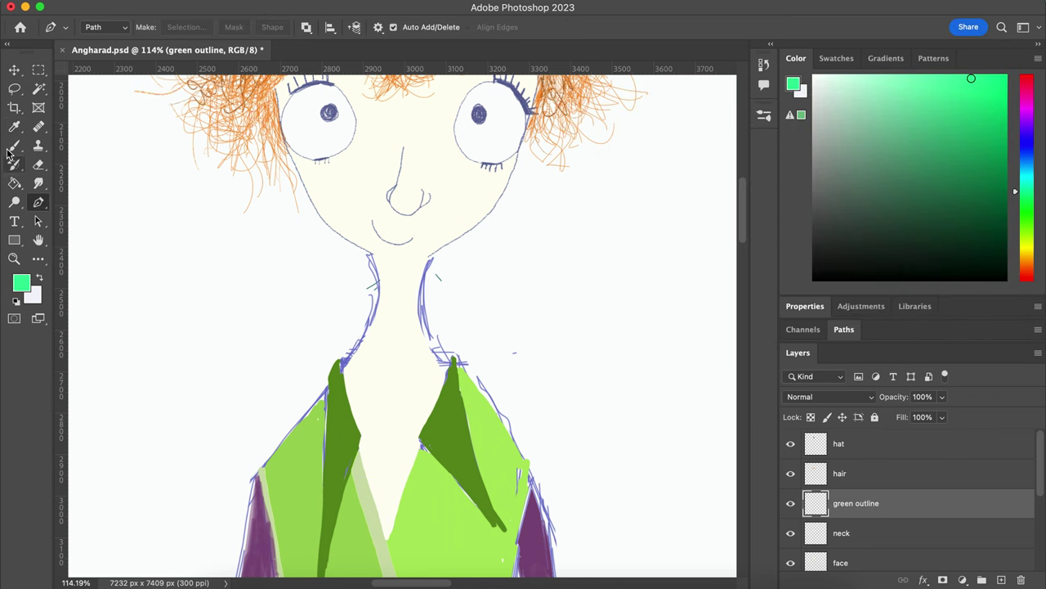
click(14, 144)
Step: Erase stray sketch lines at the neck and shoulders on the sketch layer
scroll(900, 507, down, 3)
click(845, 525)
key(e)
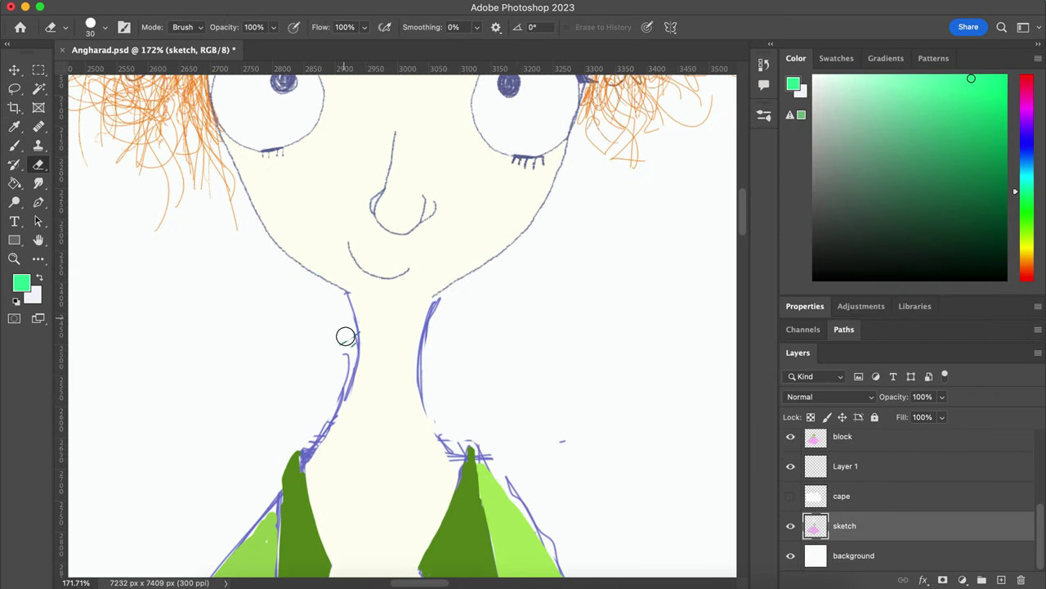
drag(345, 337, 315, 442)
key([)
key([)
key([)
drag(441, 437, 543, 536)
drag(434, 298, 421, 393)
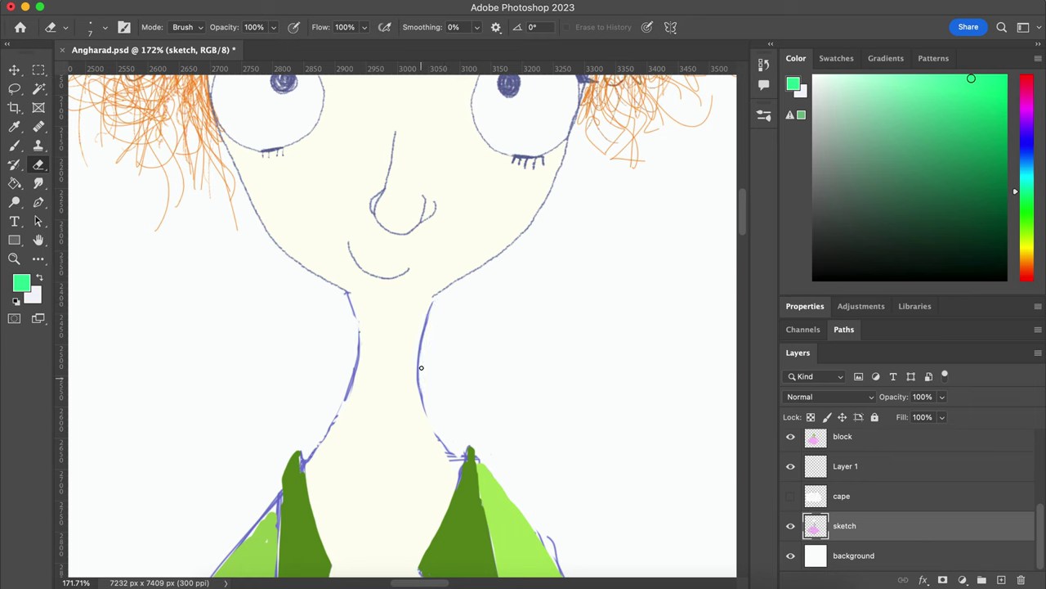
Step: Trace the right jawline and right side of the neck in green at 54% opacity
key(b)
scroll(856, 497, up, 3)
click(856, 497)
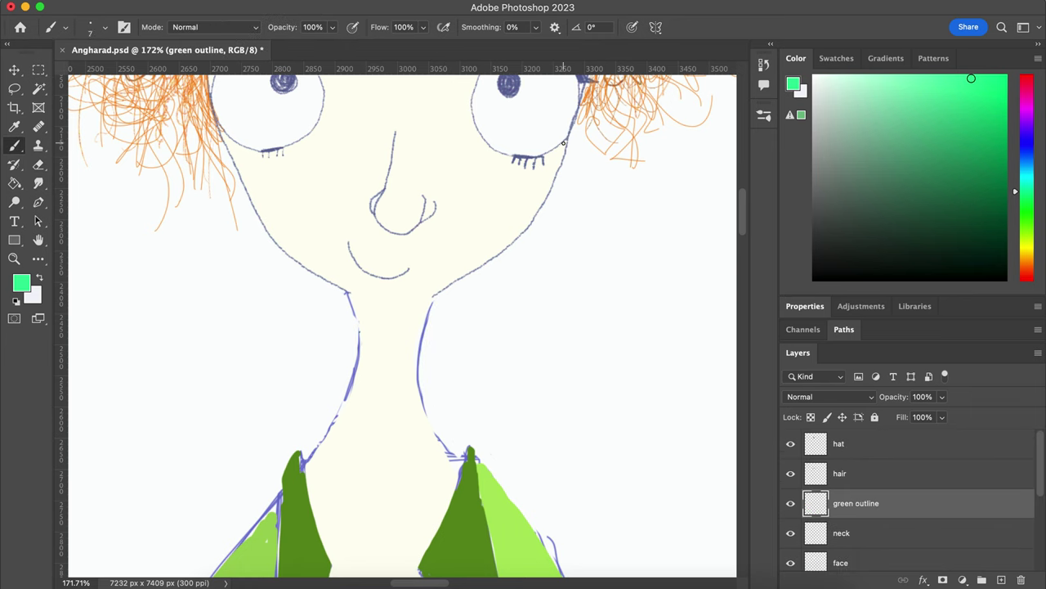
key([)
key([)
key([)
key(5)
key(4)
drag(548, 194, 562, 161)
mouse_move(434, 296)
mouse_down()
mouse_move(420, 413)
mouse_move(458, 462)
mouse_up()
drag(437, 296, 449, 282)
Step: Trace the left neck, the nose bridge and bottom, and the left jawline in green
mouse_move(347, 293)
mouse_down()
mouse_move(360, 343)
mouse_move(302, 466)
mouse_up()
mouse_move(395, 129)
mouse_down()
mouse_move(377, 198)
mouse_move(391, 231)
mouse_up()
drag(423, 197, 403, 232)
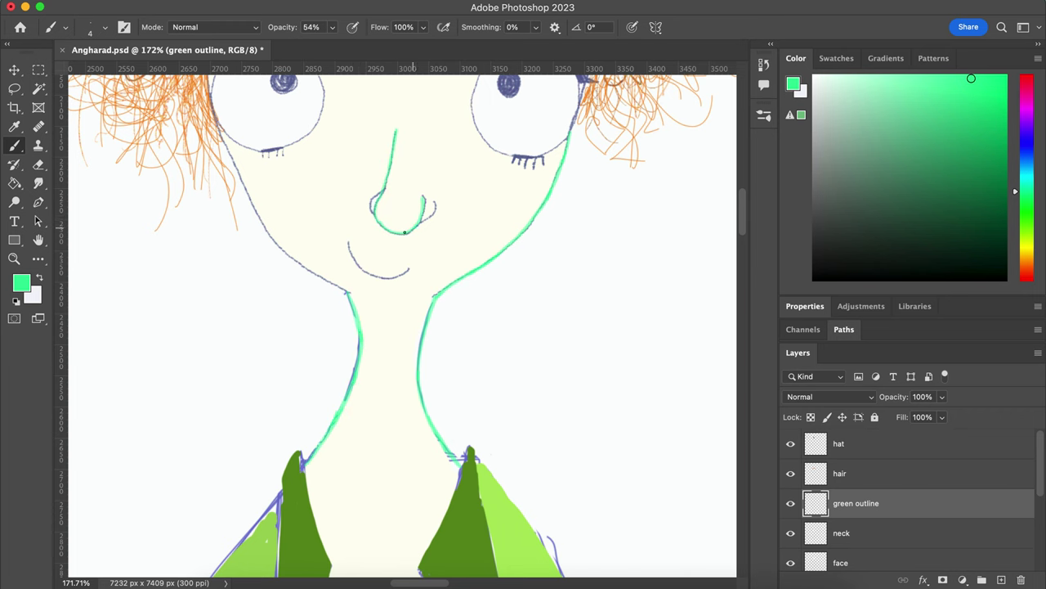
mouse_move(222, 142)
mouse_down()
mouse_move(282, 249)
mouse_move(346, 292)
mouse_up()
Step: Try and undo a green iris, pick light mint green, and add an 'eye shadow' layer
scroll(342, 229, down, 3)
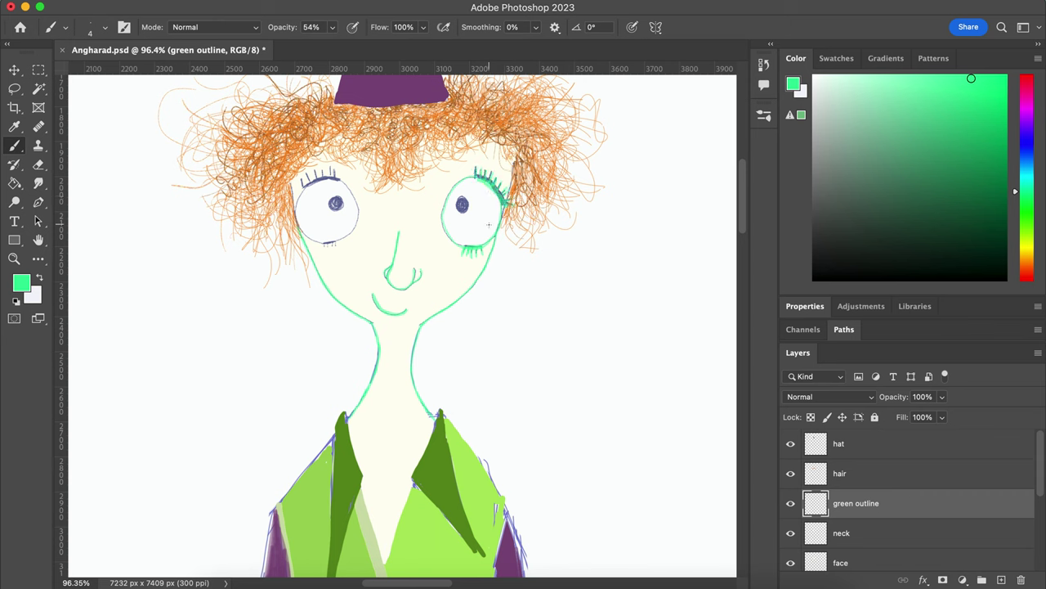
key(0)
drag(343, 190, 336, 212)
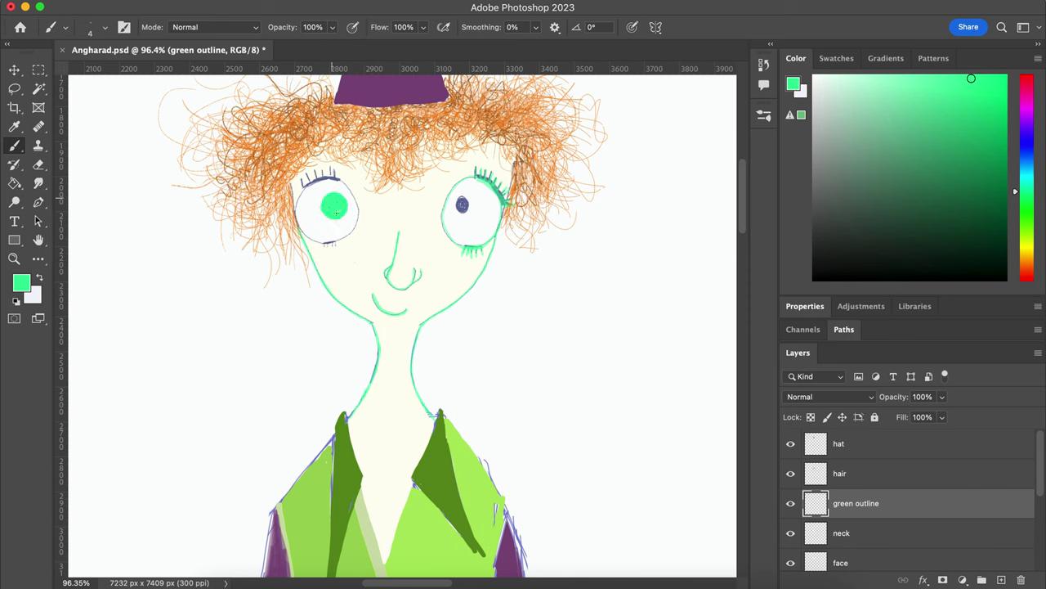
key(ctrl+z)
key(ctrl+z)
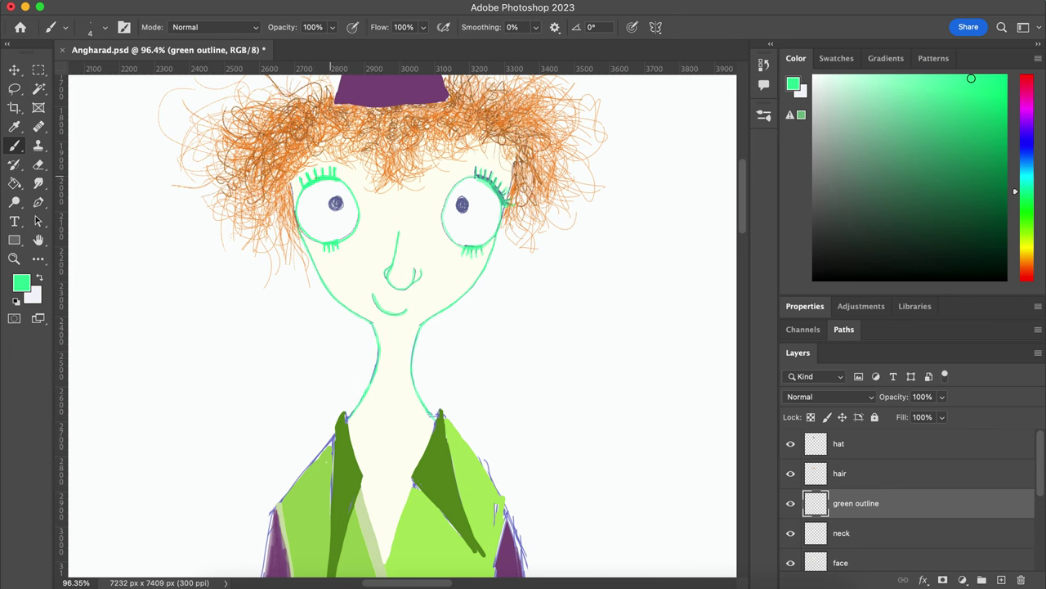
click(985, 221)
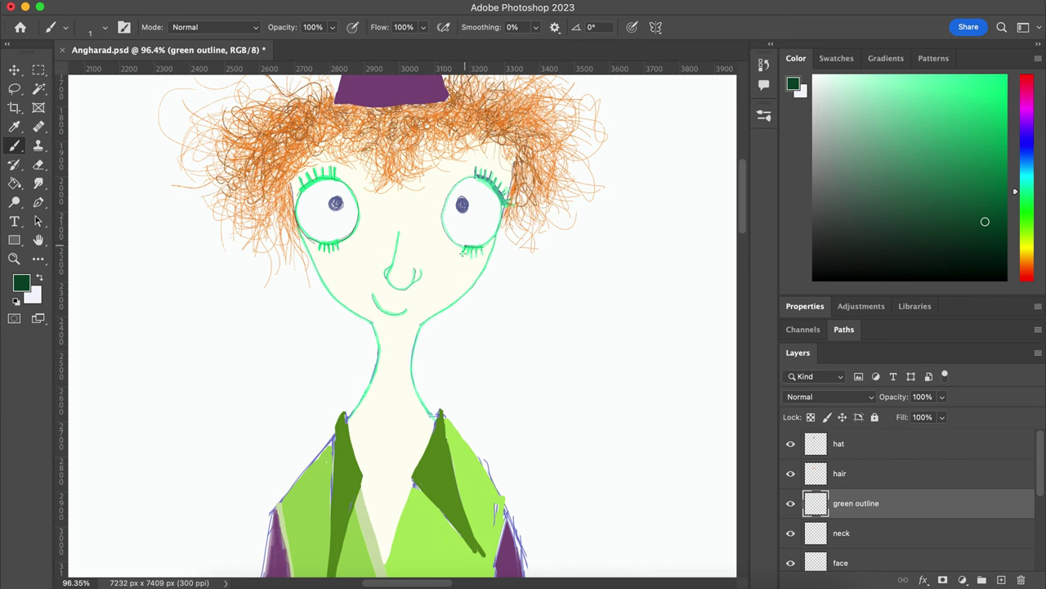
click(862, 81)
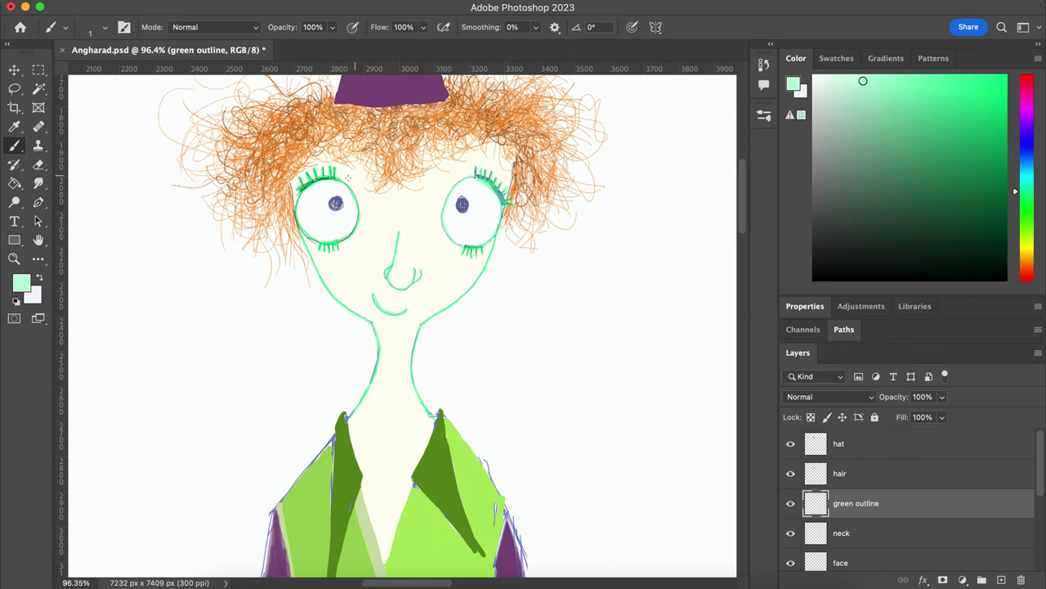
key(ctrl+shift+alt+n)
text(eye shadow)
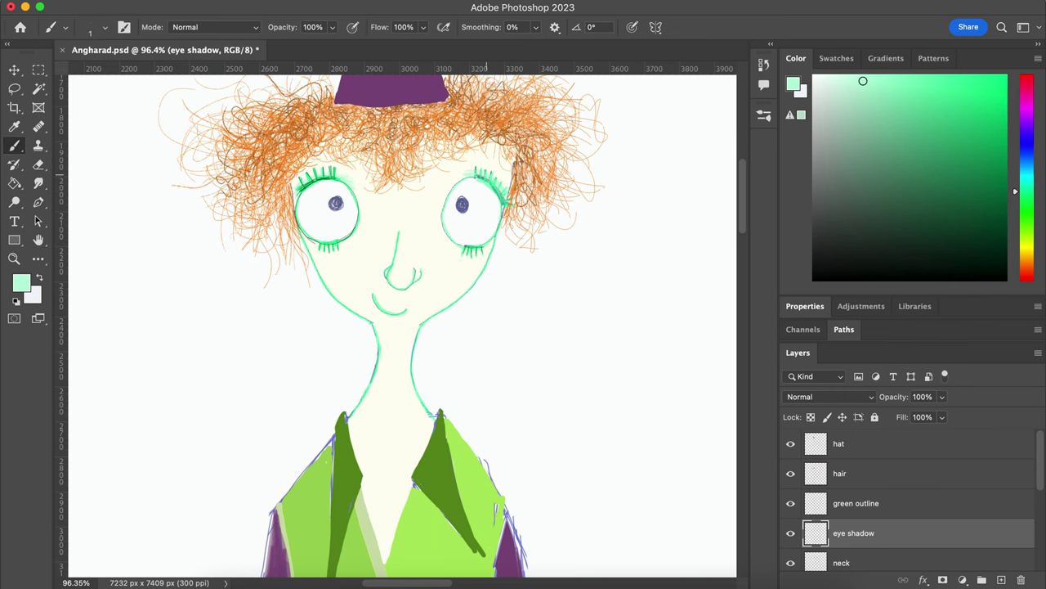
Step: Add a 'pupil' layer with mint green selected and save the illustration as Angharad1.psd
key(alt+bracketright)
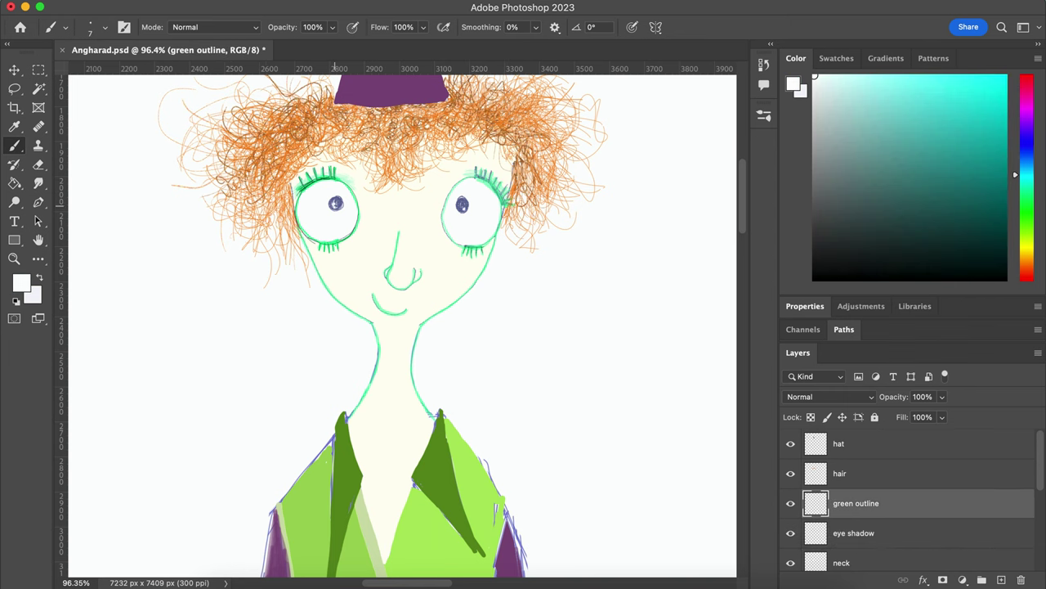
alt+click(335, 204)
key(ctrl+shift+alt+n)
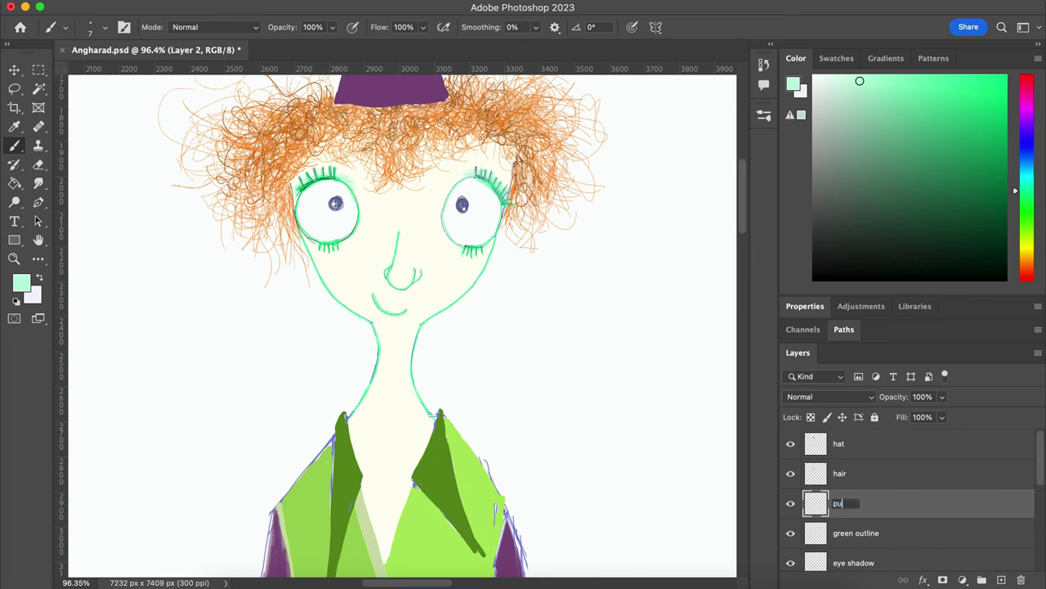
text(pupil)
key(Return)
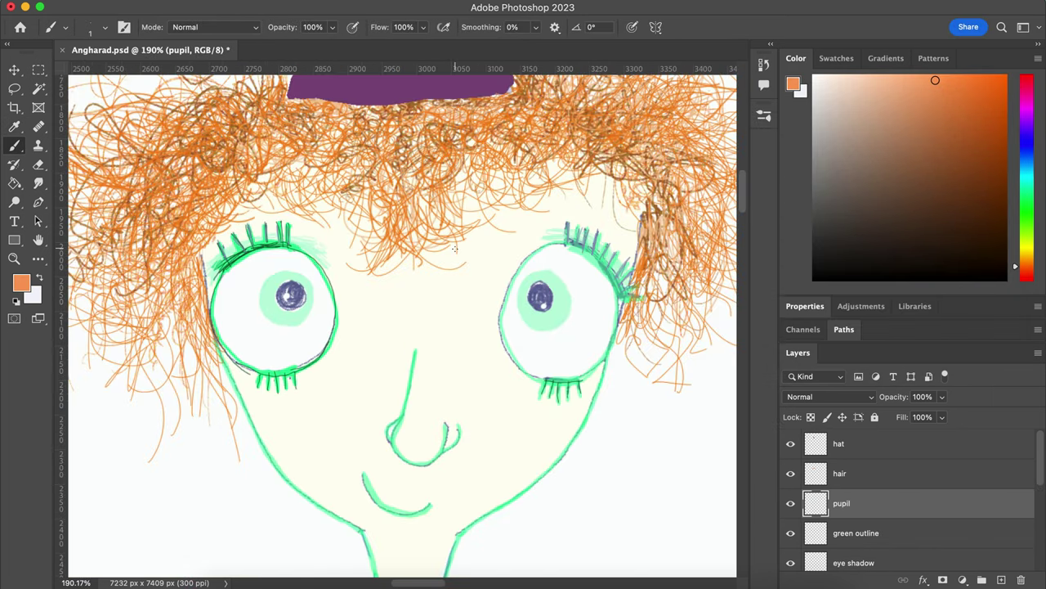
click(105, 0)
click(122, 134)
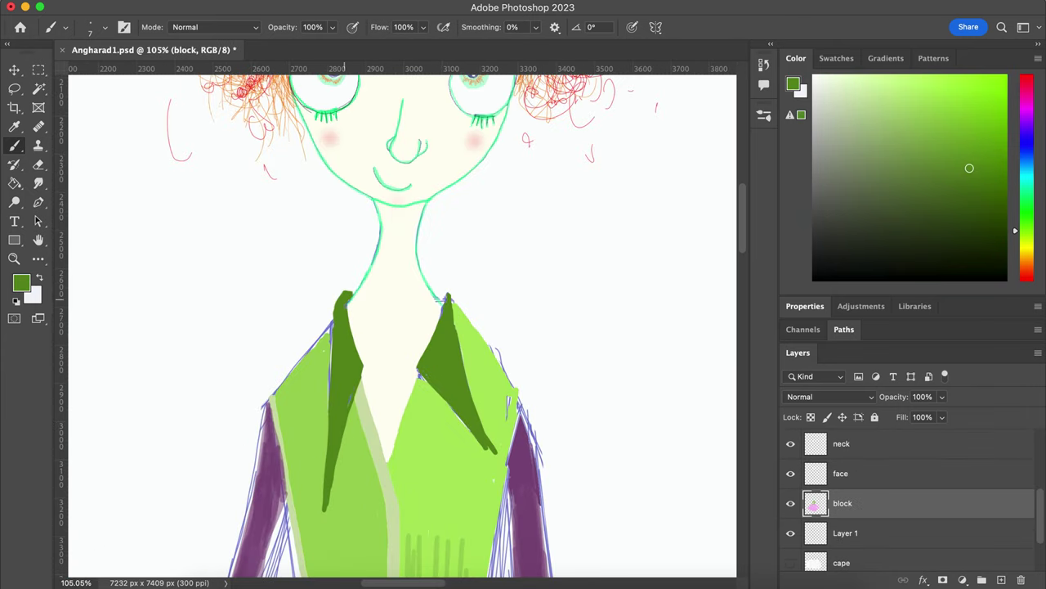
Step: Sample the vest and collar greens, then choose a near-black green
alt+click(327, 329)
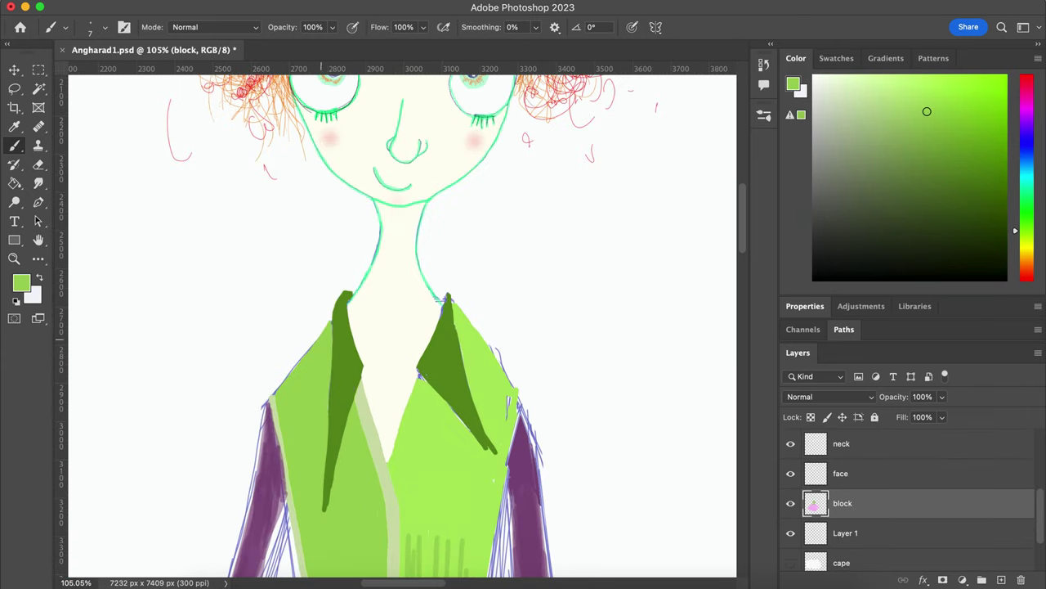
alt+click(353, 357)
click(944, 241)
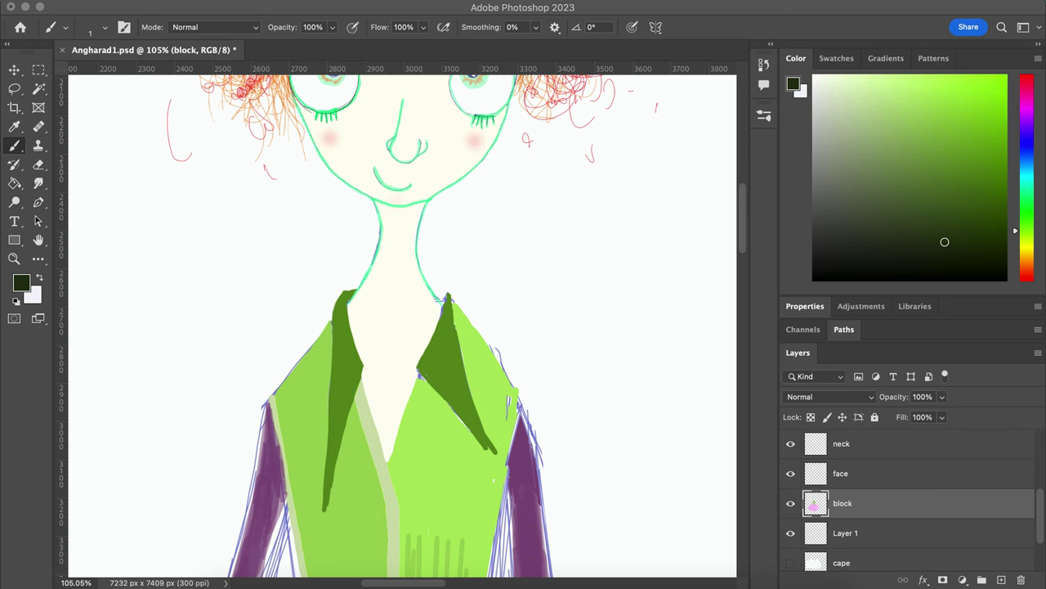
click(695, 426)
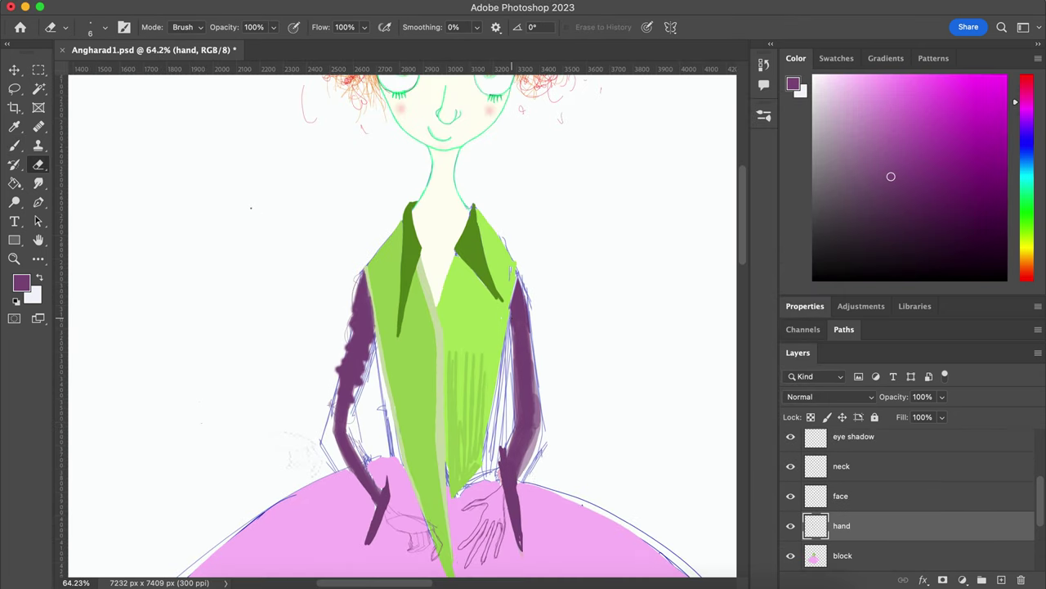
Step: Hide the sketch layer and select it in the Layers panel
scroll(404, 421, down, 5)
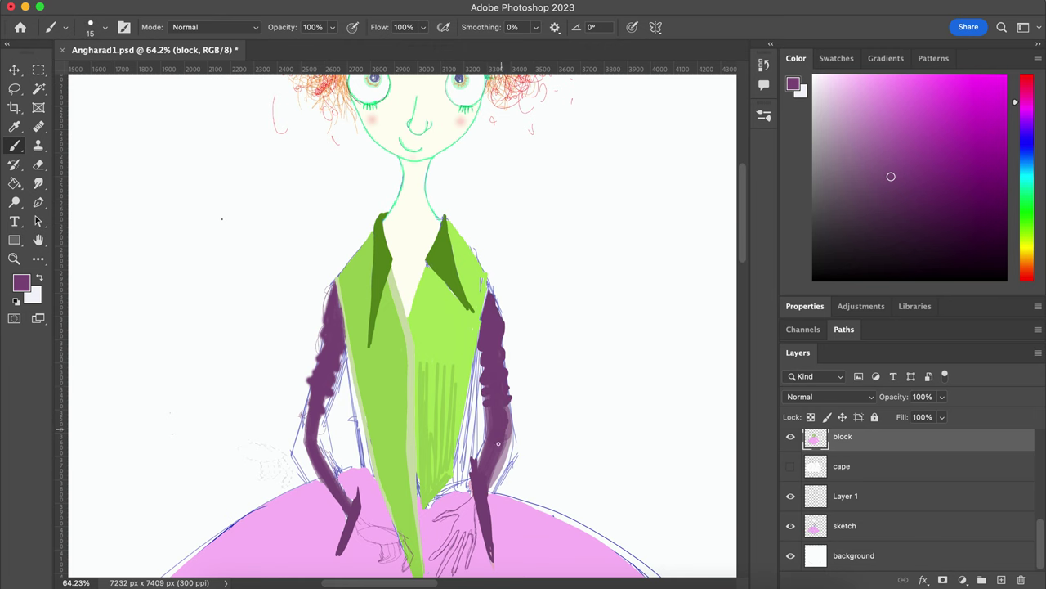
key(e)
click(791, 526)
key(b)
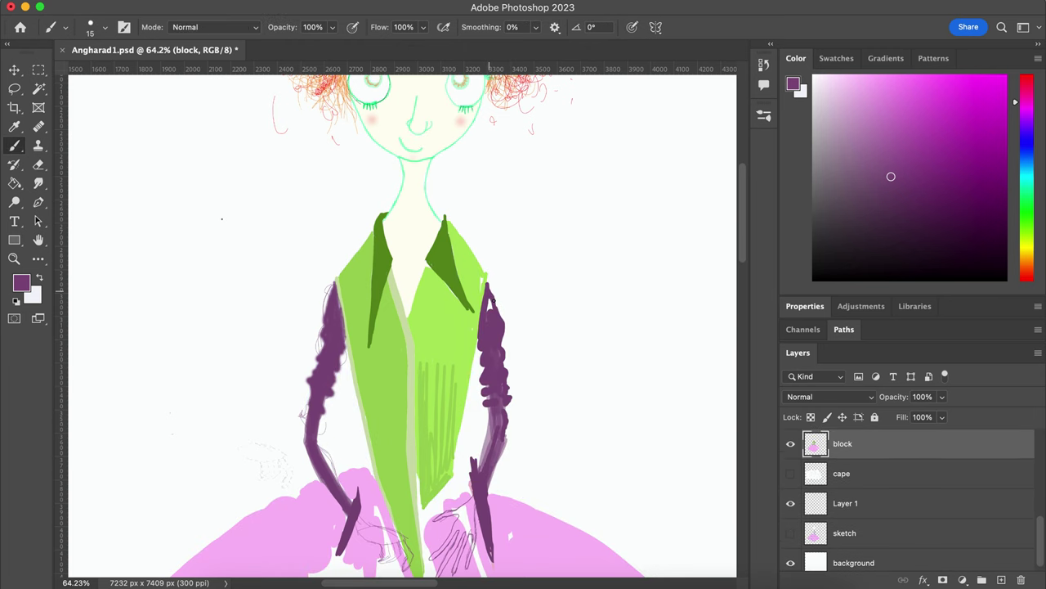
scroll(497, 442, down, 5)
scroll(496, 442, up, 5)
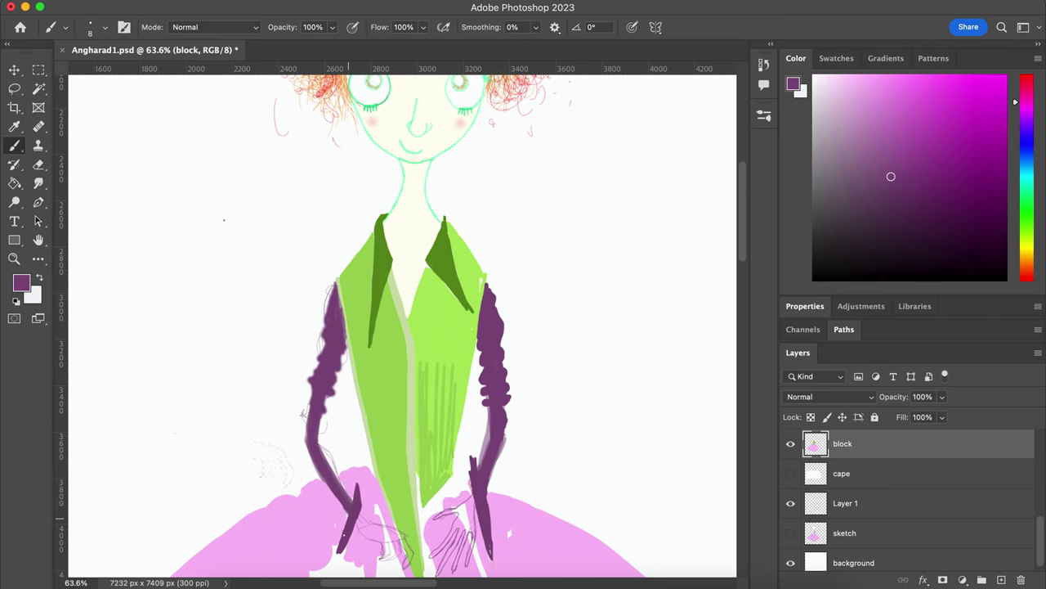
scroll(496, 442, down, 5)
click(845, 532)
click(17, 90)
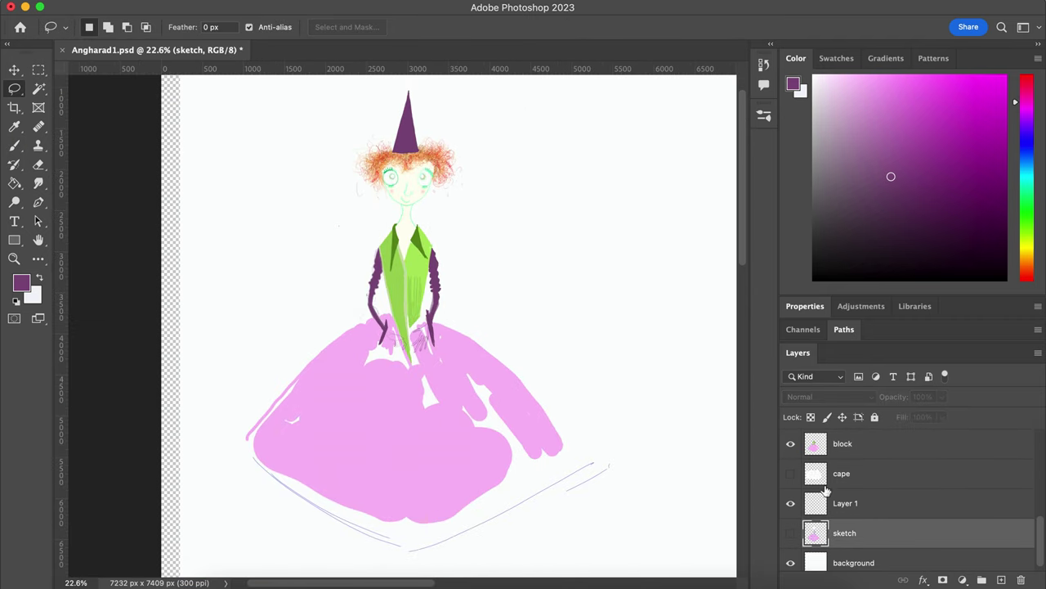
Step: Show the sketch layer above the block layer and fill white gaps in the pink skirt
click(790, 532)
mouse_move(817, 532)
mouse_down()
mouse_move(847, 441)
mouse_move(862, 490)
mouse_up()
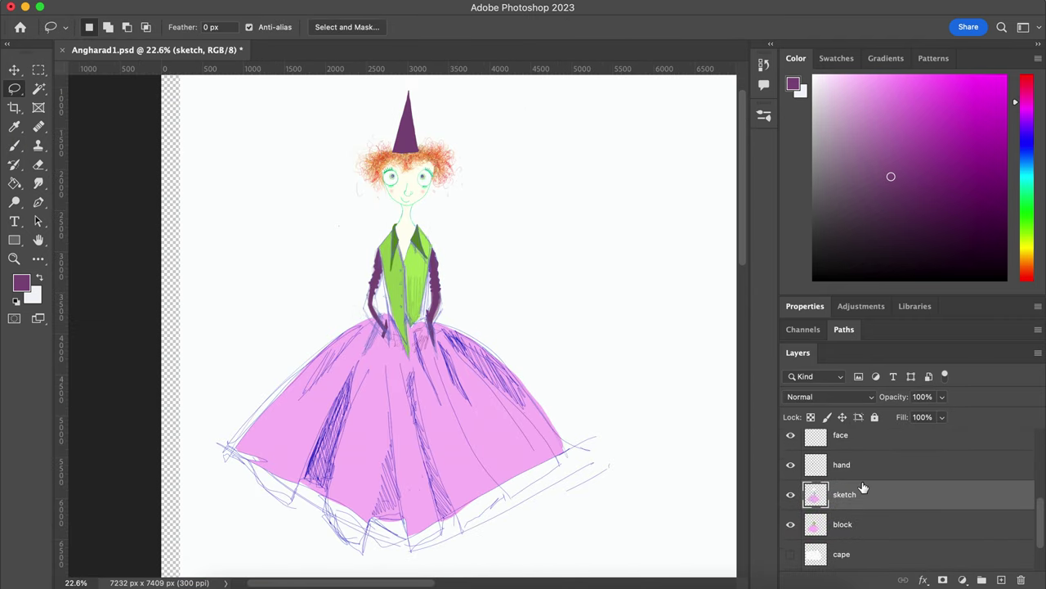
key(b)
alt+click(171, 495)
mouse_move(170, 495)
mouse_down()
mouse_move(255, 549)
mouse_move(380, 374)
mouse_move(558, 434)
mouse_up()
Step: Slim and shorten the right collar with the vest's light green
scroll(558, 434, down, 3)
scroll(434, 341, up, 6)
key(bracketright)
key(bracketright)
key(bracketright)
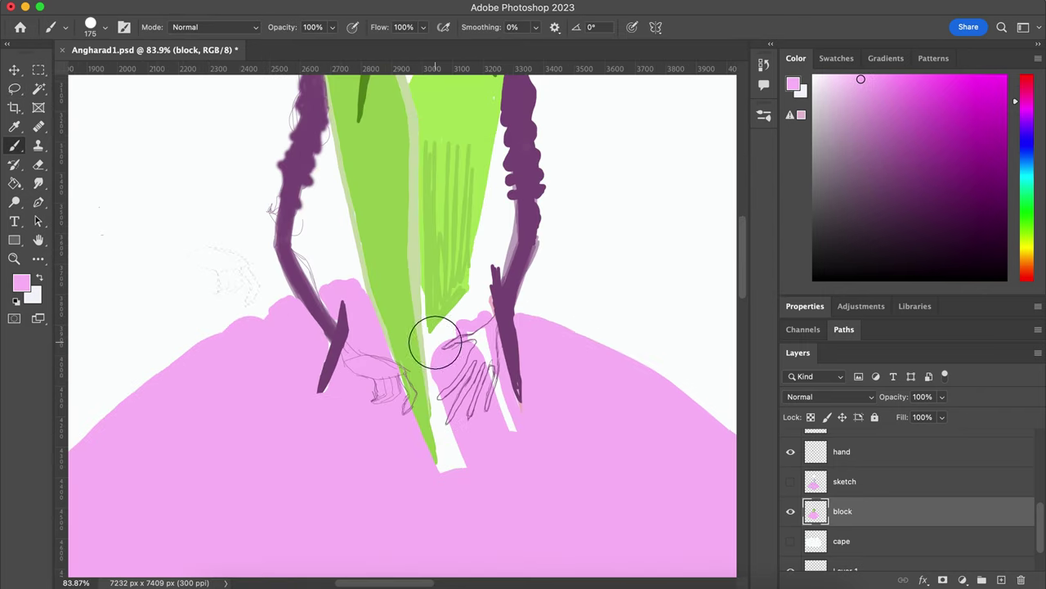
scroll(848, 491, up, 5)
scroll(843, 524, down, 4)
scroll(843, 533, up, 3)
scroll(409, 327, up, 5)
key(bracketleft)
key(bracketleft)
key(bracketleft)
alt+click(334, 234)
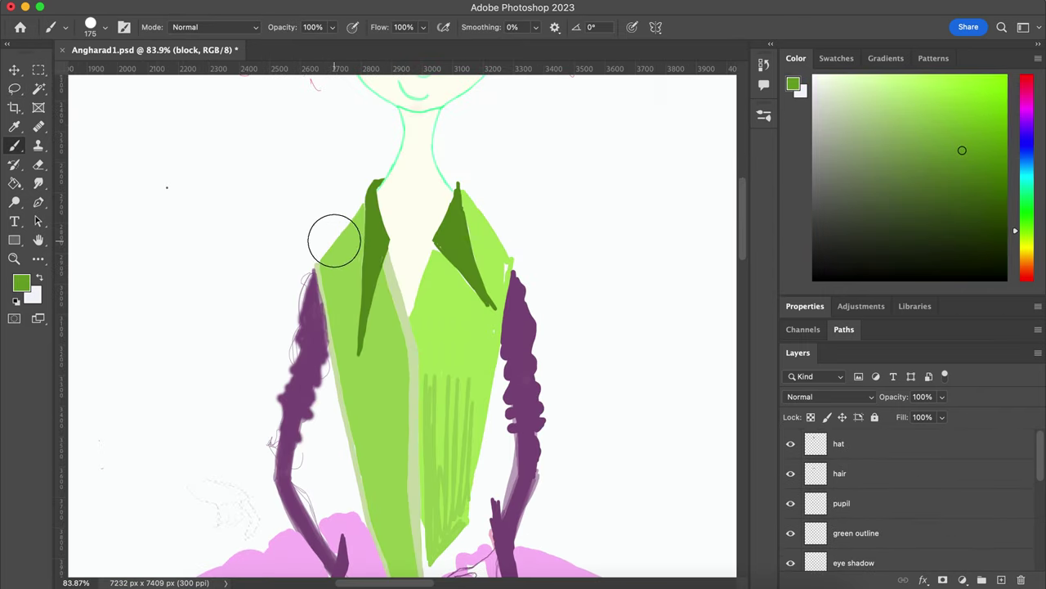
scroll(794, 519, down, 4)
alt+click(501, 267)
drag(453, 273, 467, 231)
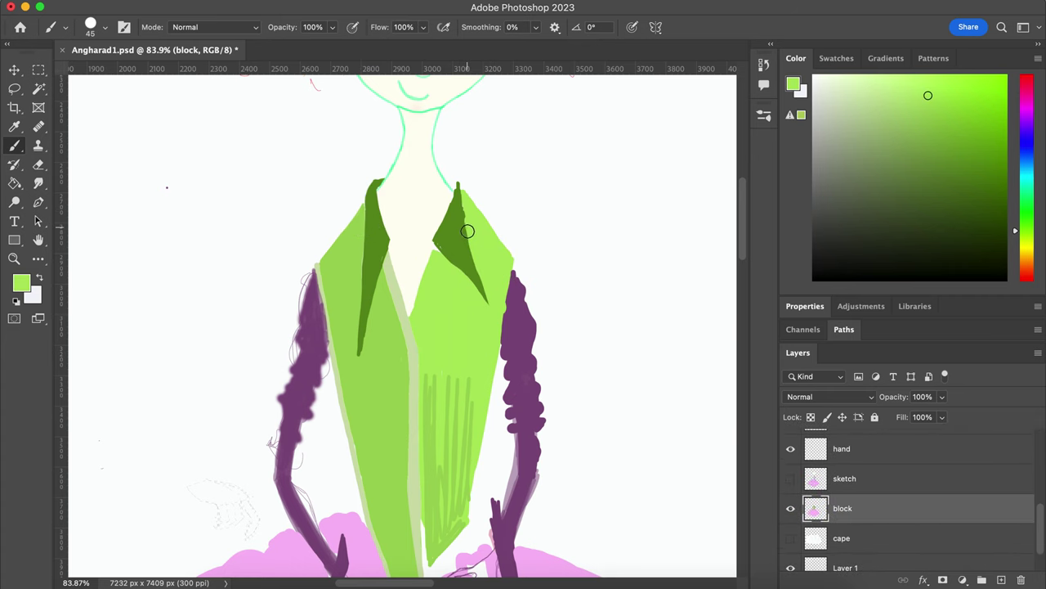
scroll(491, 254, down, 2)
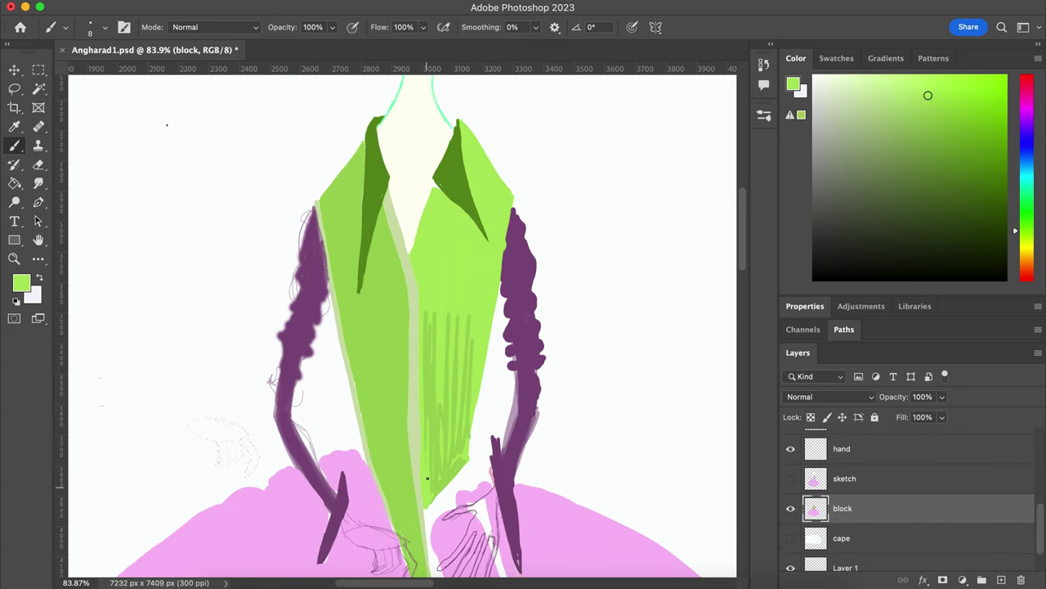
key(bracketright)
key(bracketright)
key(bracketright)
mouse_move(457, 409)
mouse_down()
mouse_move(428, 308)
mouse_move(430, 455)
mouse_up()
Step: Shade the collar edge with dark green #3c5e0e
alt+click(449, 155)
key(bracketright)
key(bracketright)
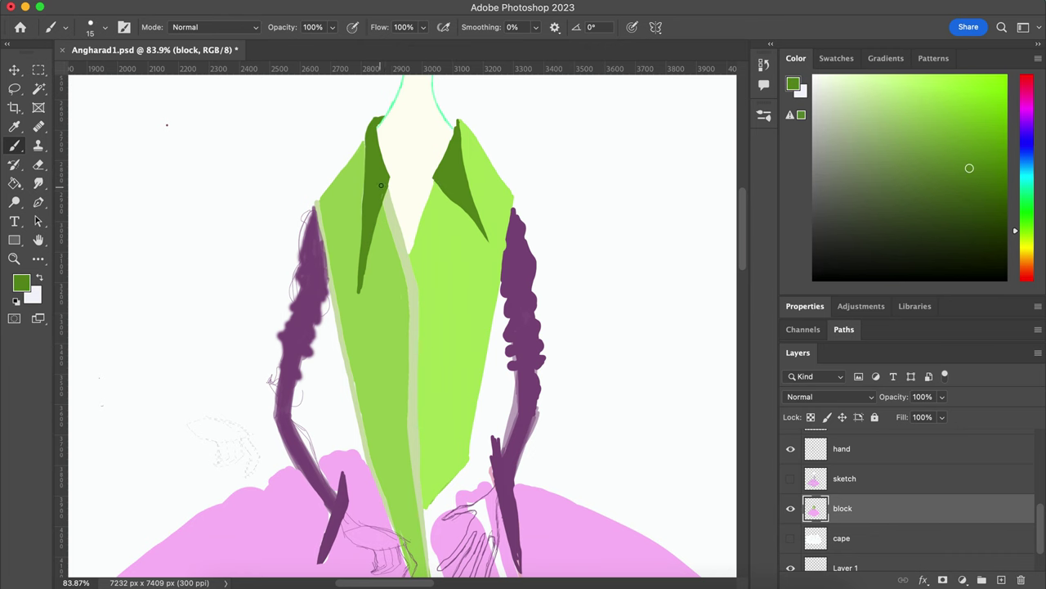
scroll(363, 288, up, 5)
click(21, 282)
click(786, 240)
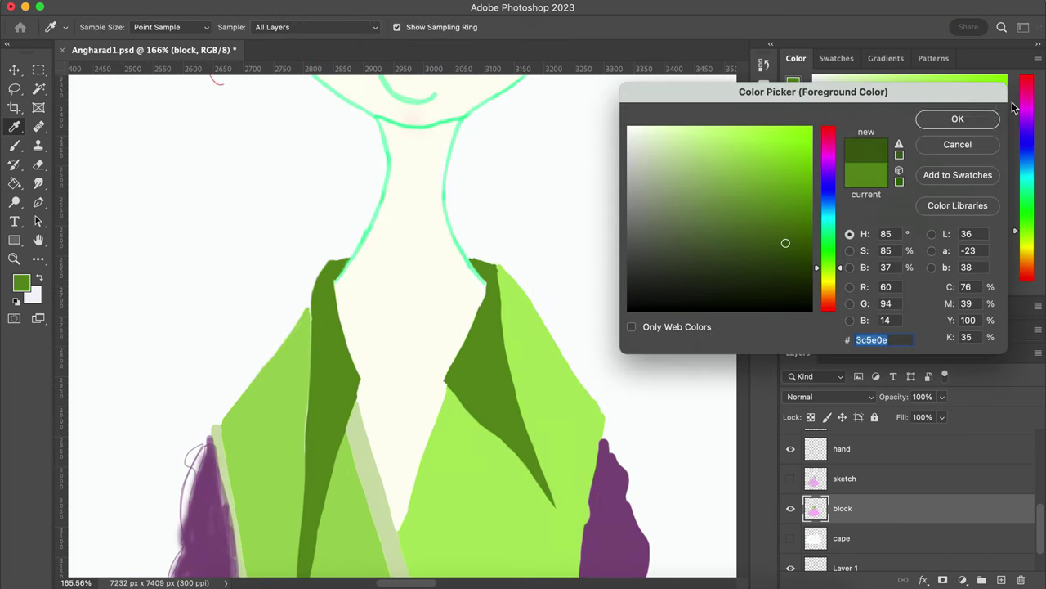
click(957, 117)
drag(333, 282, 356, 373)
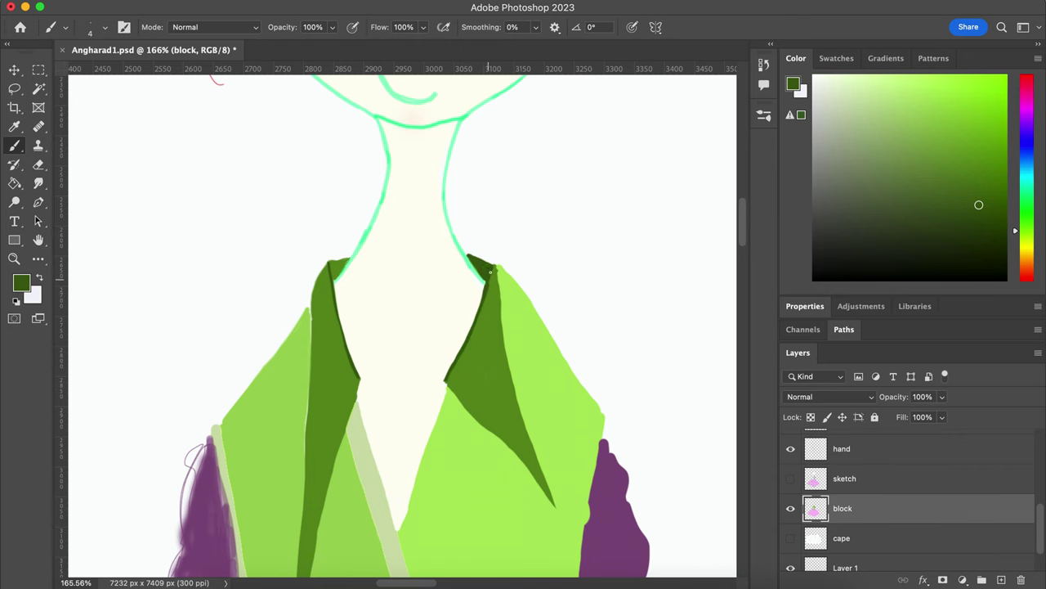
Step: Add a new layer clipped to the vest colours, checking the sketch as a guide
key(ctrl+shift+alt+n)
key(ctrl+0)
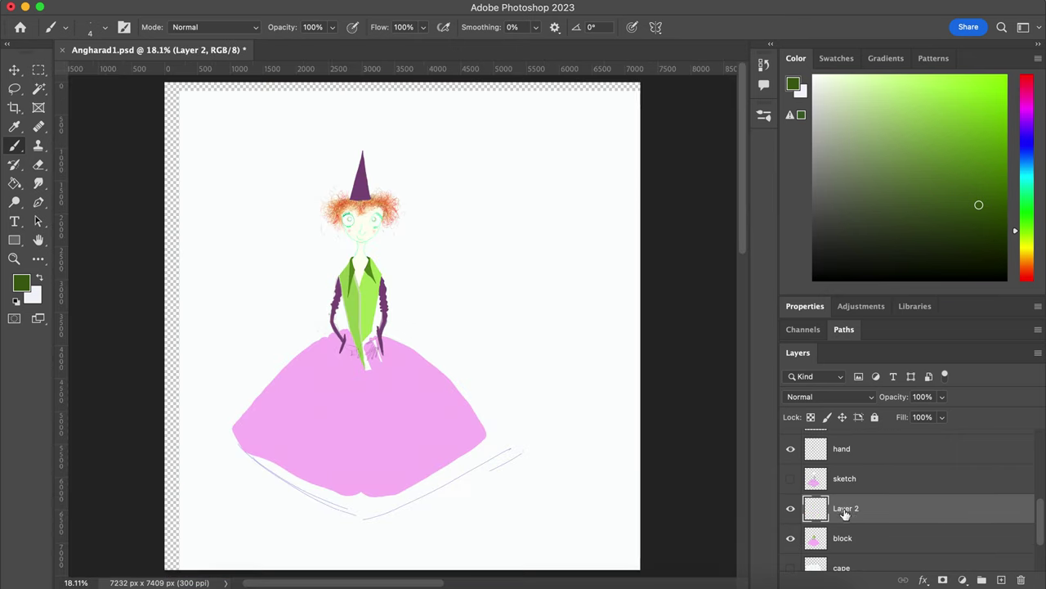
alt+click(818, 514)
key(ctrl+plus)
key(ctrl+plus)
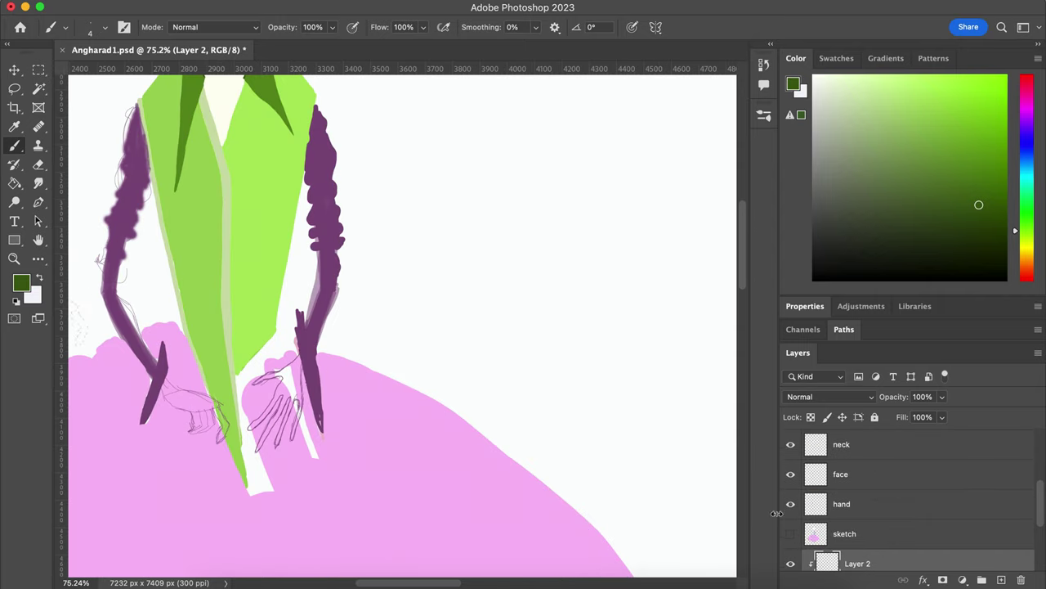
click(791, 470)
Step: Erase blue sketch lines over the right collar and arm on the sketch layer
scroll(900, 507, up, 2)
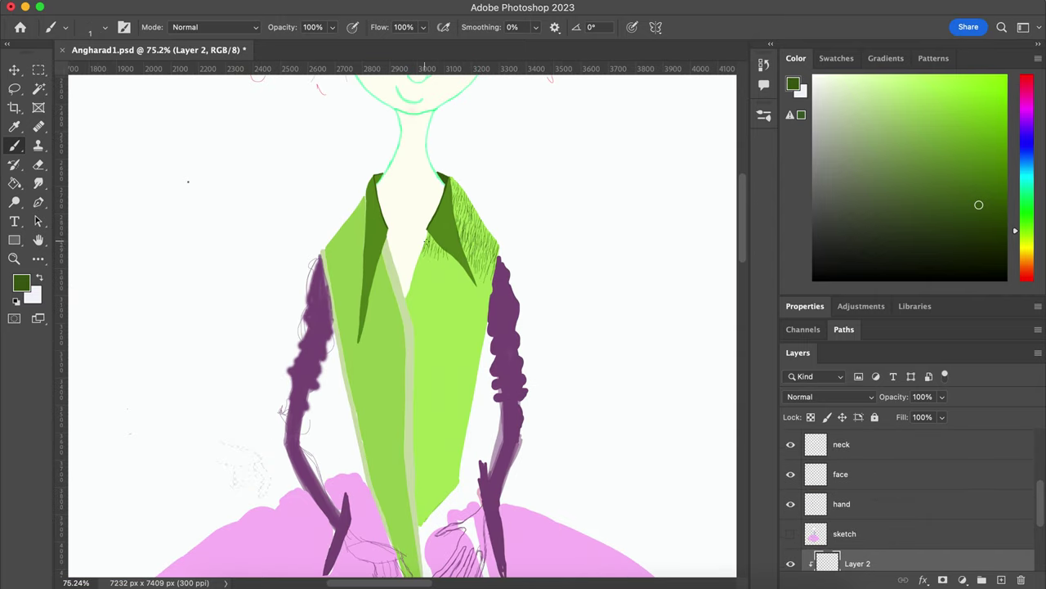
scroll(487, 277, down, 3)
scroll(419, 278, up, 5)
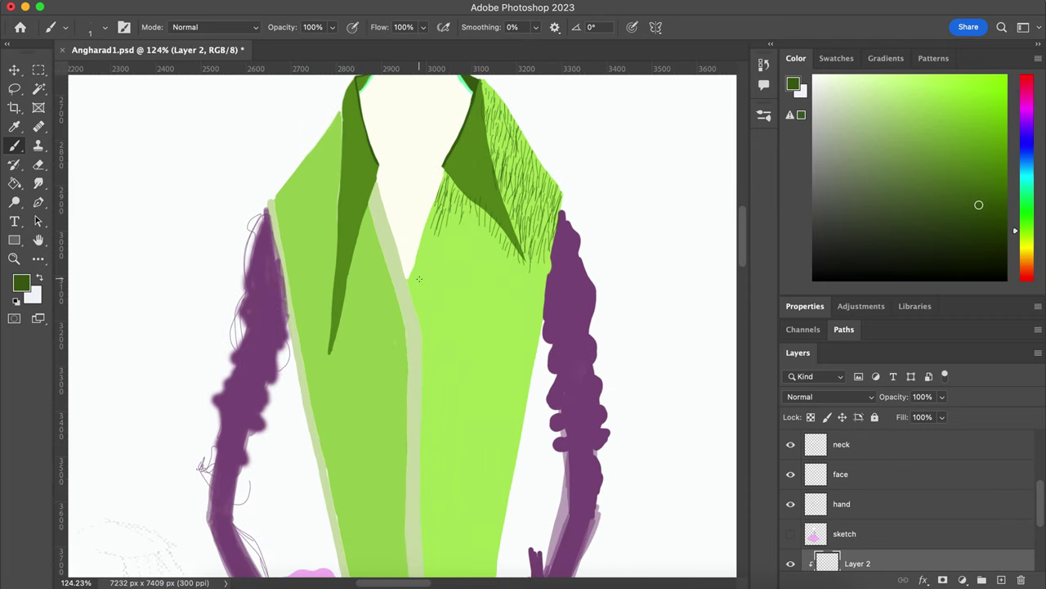
click(790, 533)
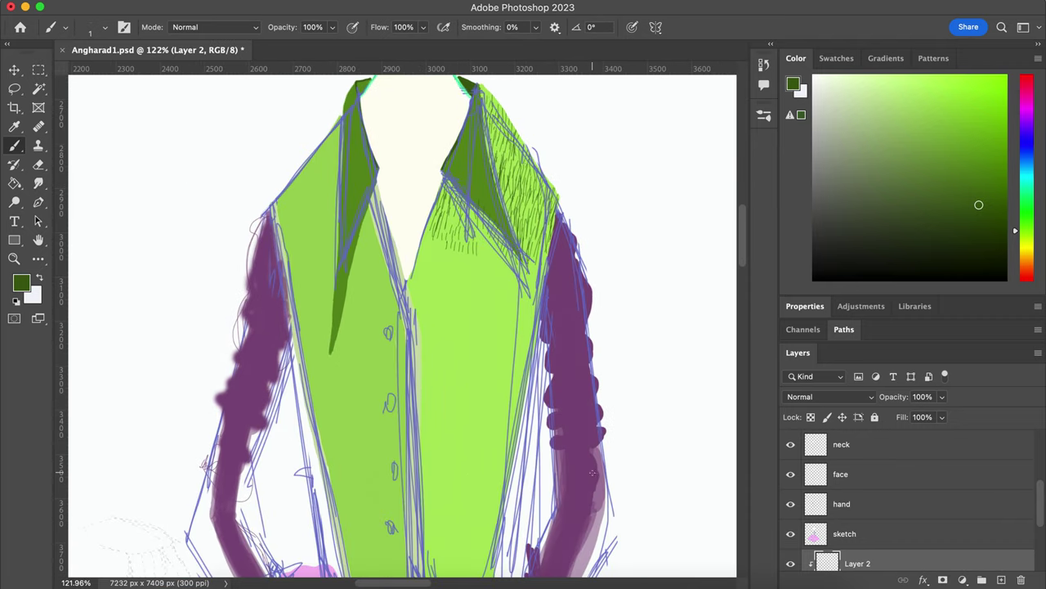
scroll(425, 245, down, 3)
click(845, 533)
click(38, 164)
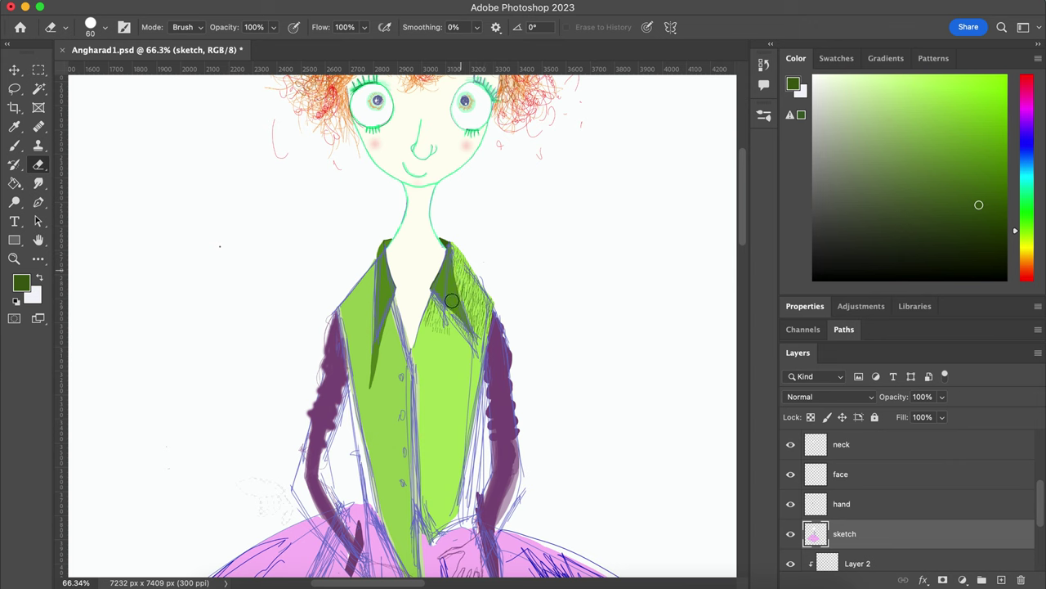
mouse_move(451, 301)
mouse_down()
mouse_move(474, 480)
mouse_move(502, 440)
mouse_up()
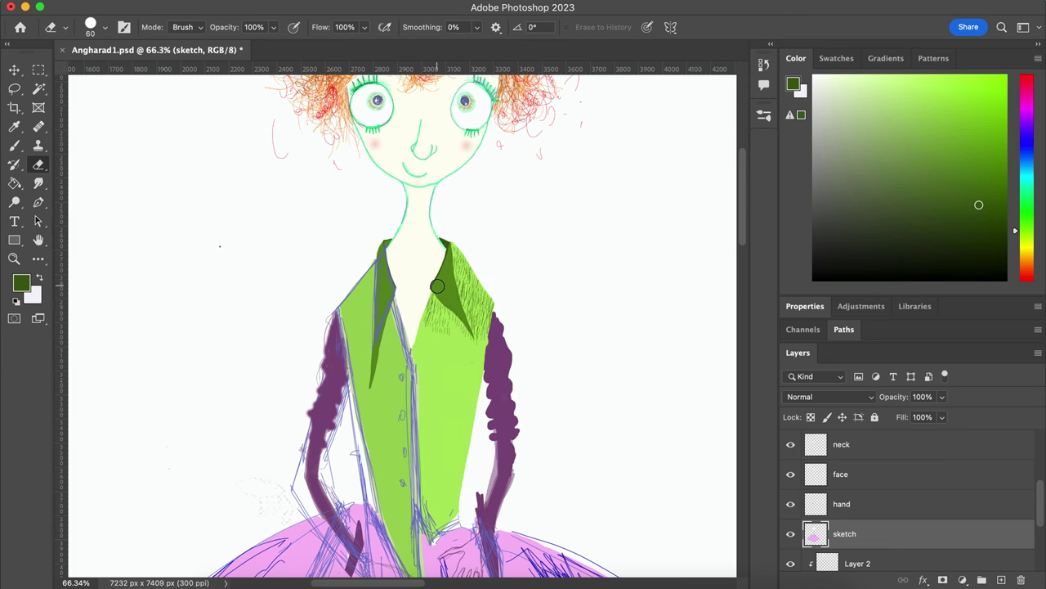
Step: Texture the right vest panel with short dark-green hair strokes
key(b)
key(alt+bracketleft)
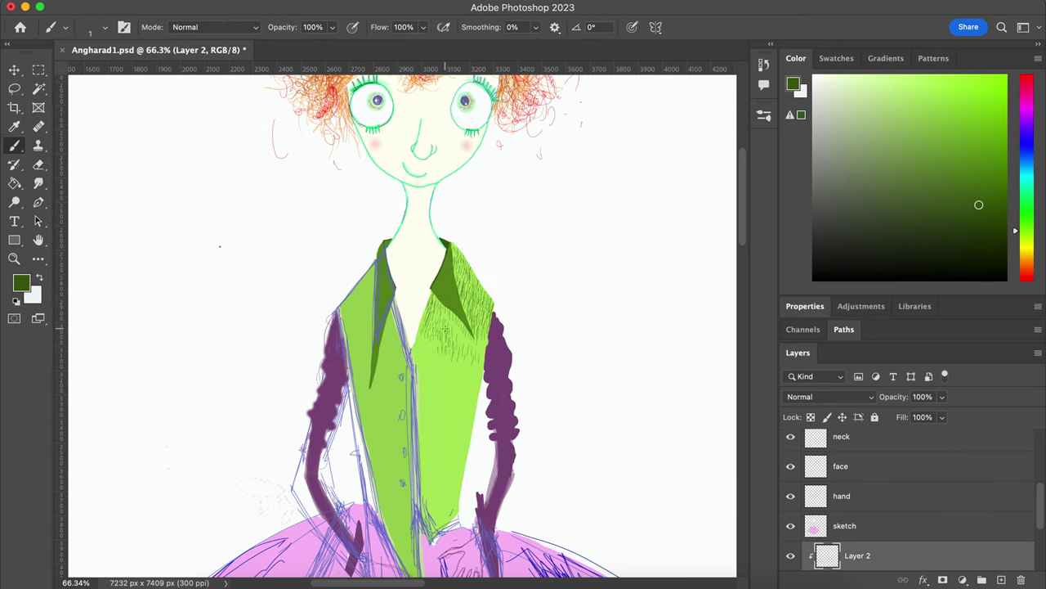
scroll(446, 328, up, 2)
scroll(435, 336, up, 3)
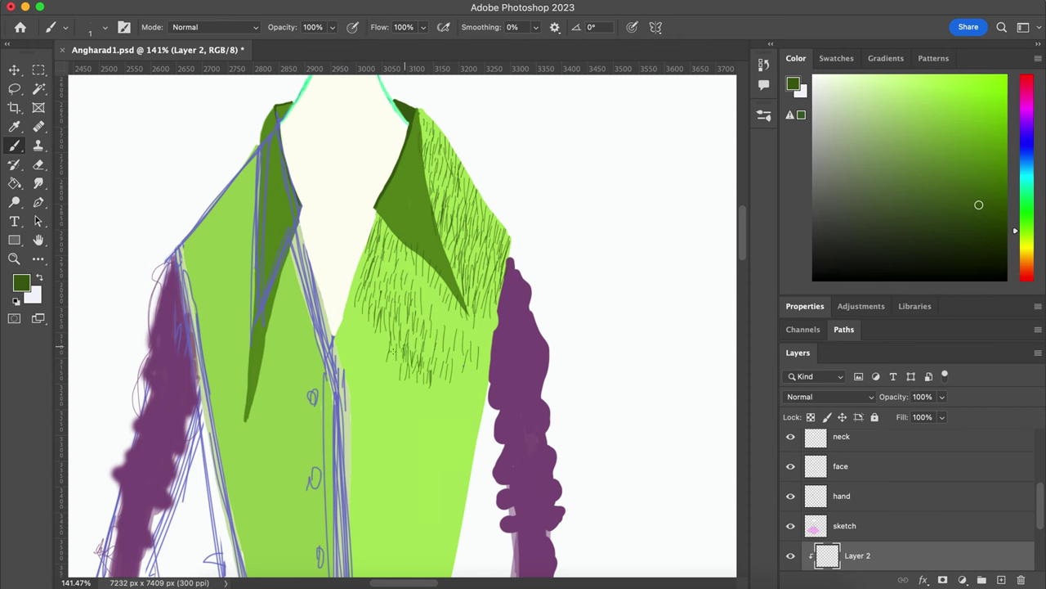
drag(454, 355, 452, 394)
drag(441, 367, 438, 399)
drag(443, 334, 436, 363)
drag(435, 363, 434, 390)
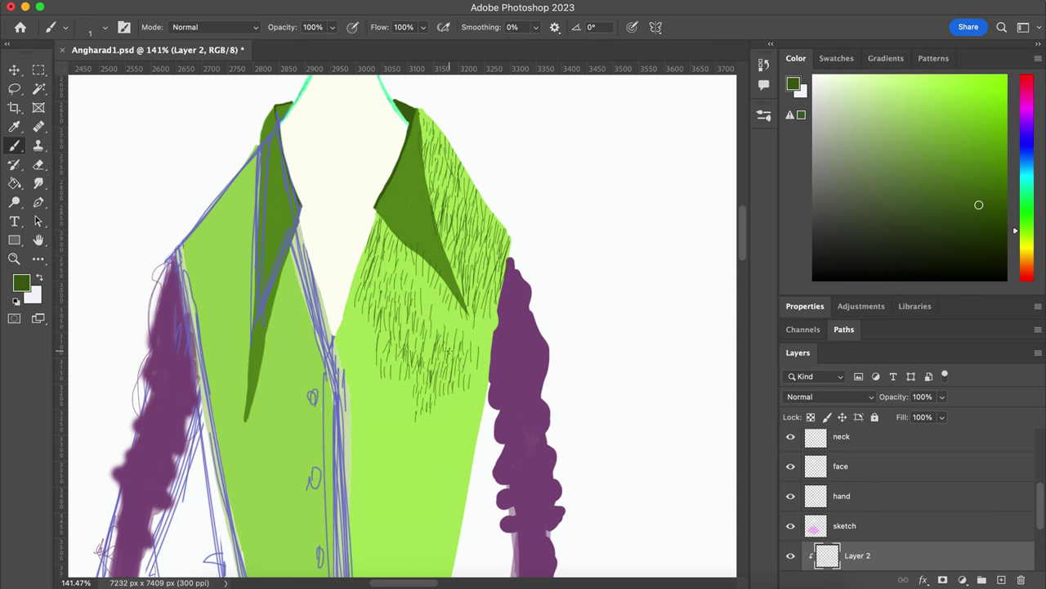
scroll(588, 466, down, 2)
scroll(420, 368, down, 3)
Step: Hide the sketch layer and draw dark-green hair strokes on the left vest panel
key(e)
key(alt+bracketright)
scroll(486, 250, up, 1)
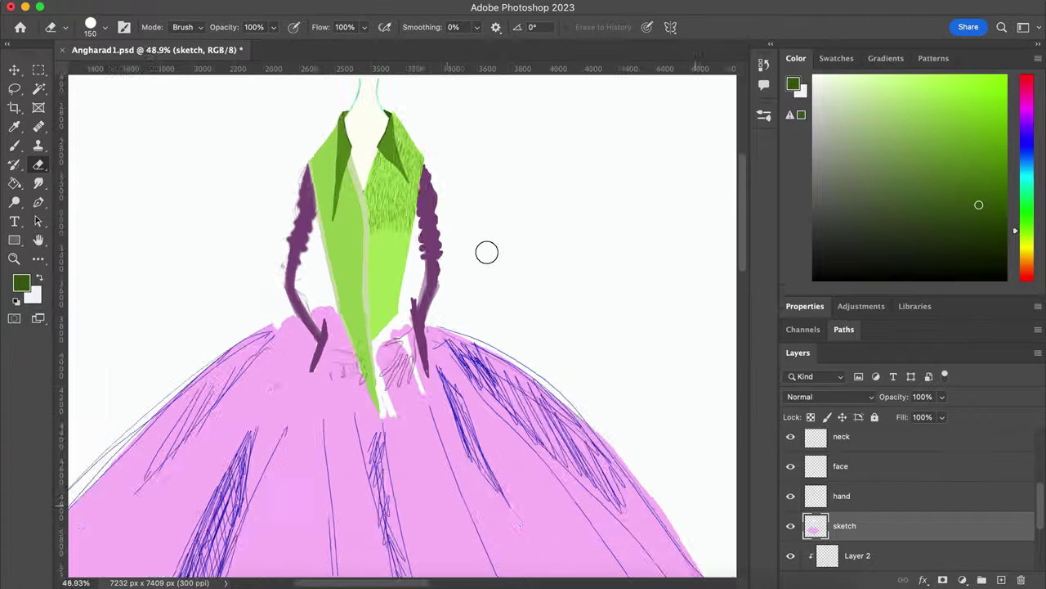
scroll(514, 263, up, 1)
key(b)
scroll(514, 263, up, 1)
click(791, 525)
click(857, 555)
drag(342, 263, 346, 237)
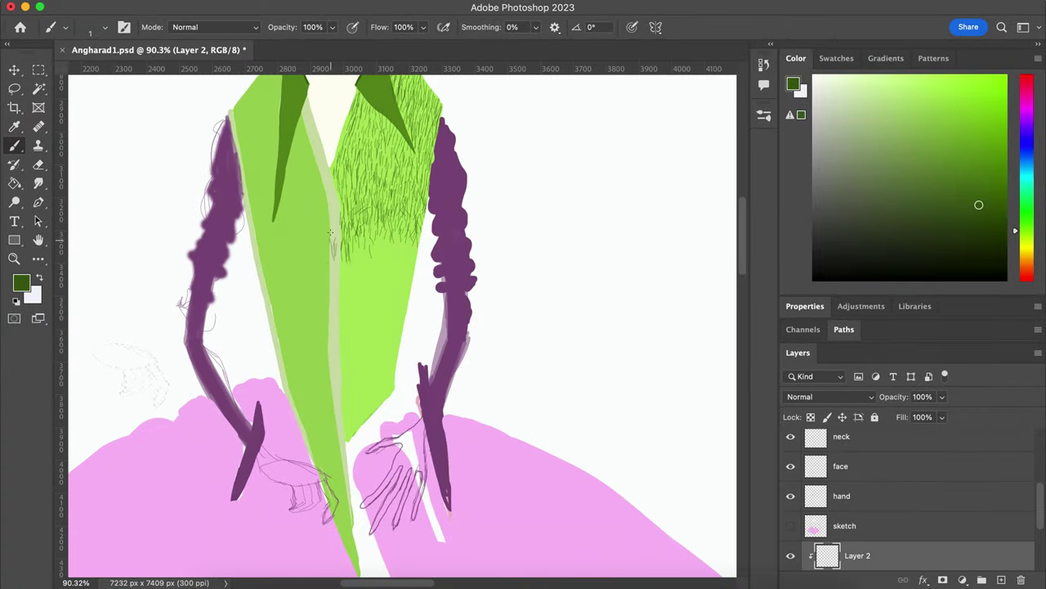
drag(272, 298, 276, 268)
drag(309, 290, 321, 258)
drag(278, 353, 288, 298)
Step: Copy a patch of hair strokes to the lower vest centre and add strokes around it
key(m)
drag(359, 154, 406, 232)
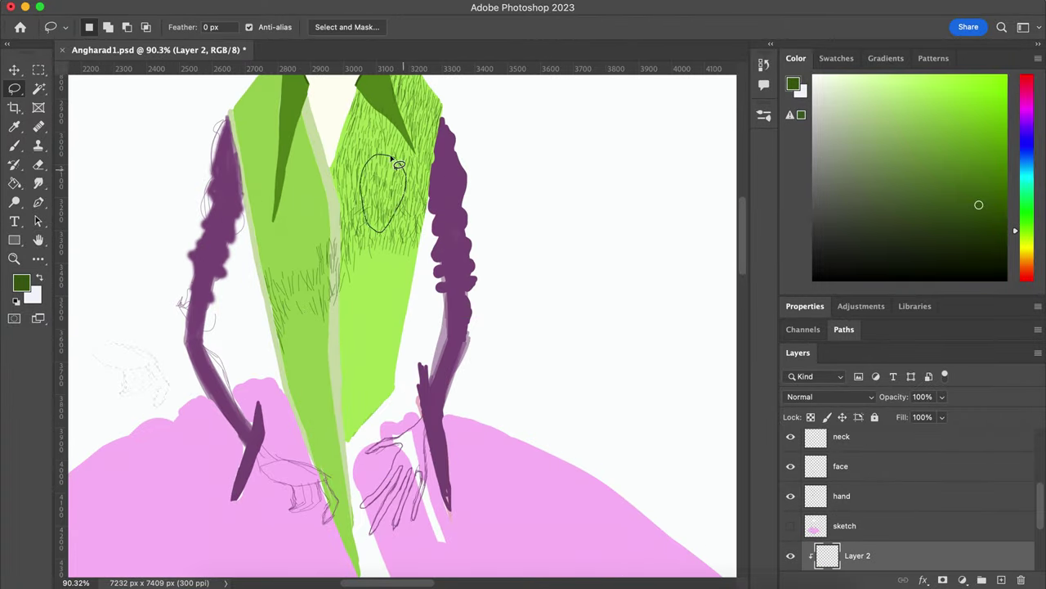
key(v)
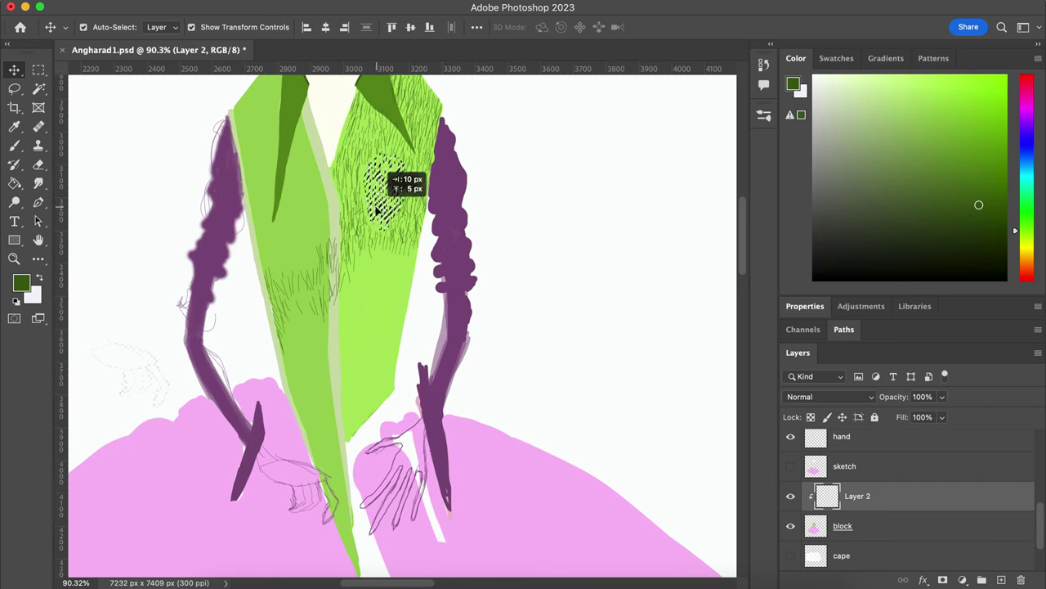
click(128, 74)
key(ctrl+v)
key(ctrl+v)
click(426, 290)
drag(426, 291, 382, 316)
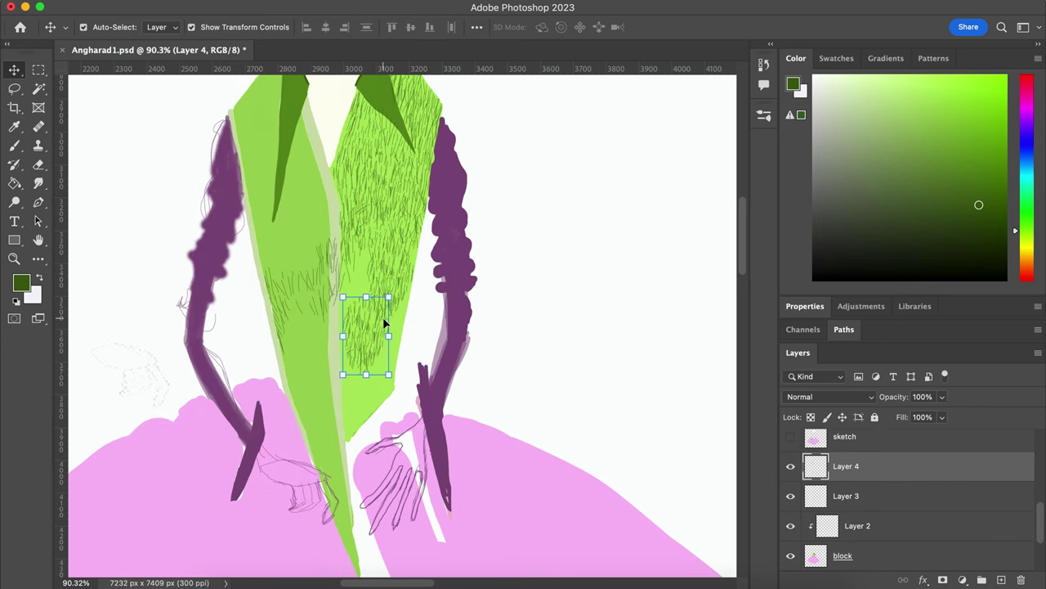
key(ctrl+t)
key(Return)
key(b)
drag(364, 269, 345, 343)
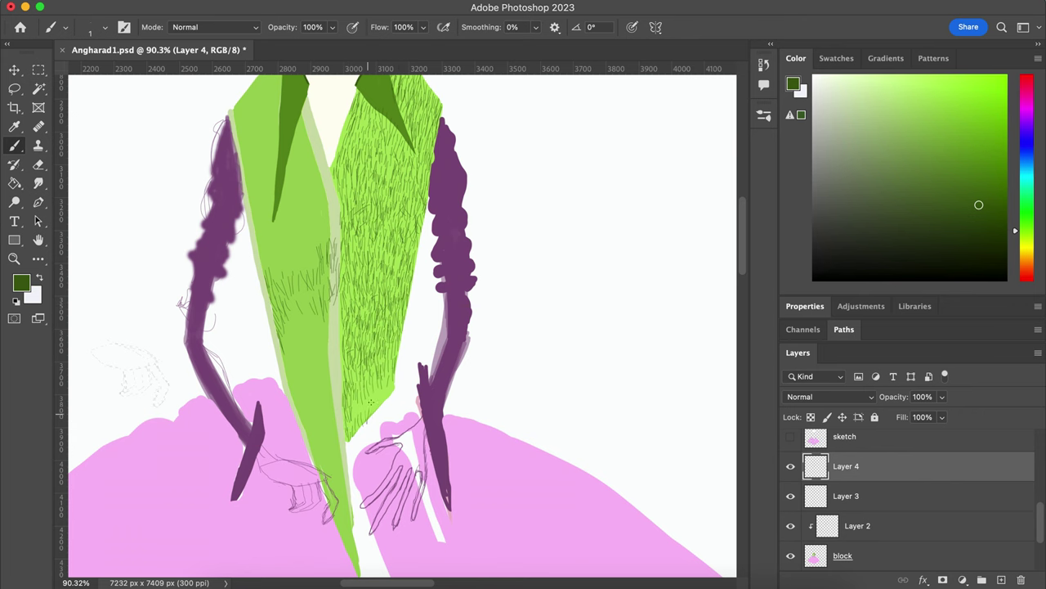
Step: Merge Layer 3 into Layer 4 instead of all visible layers, then target Layer 2
click(217, 8)
click(255, 519)
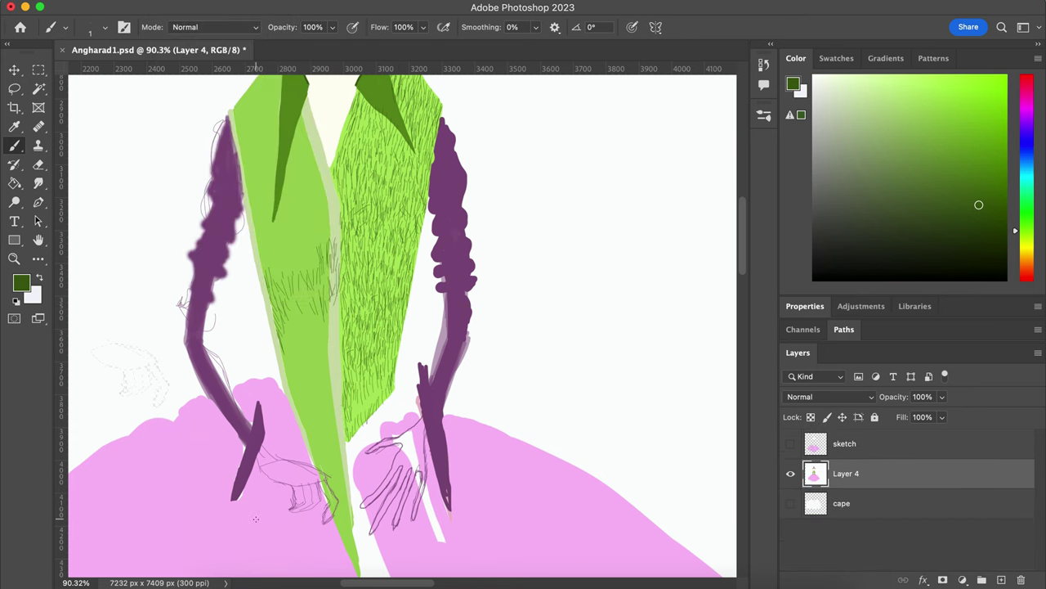
key(ctrl+z)
shift+click(847, 489)
click(217, 8)
key(Escape)
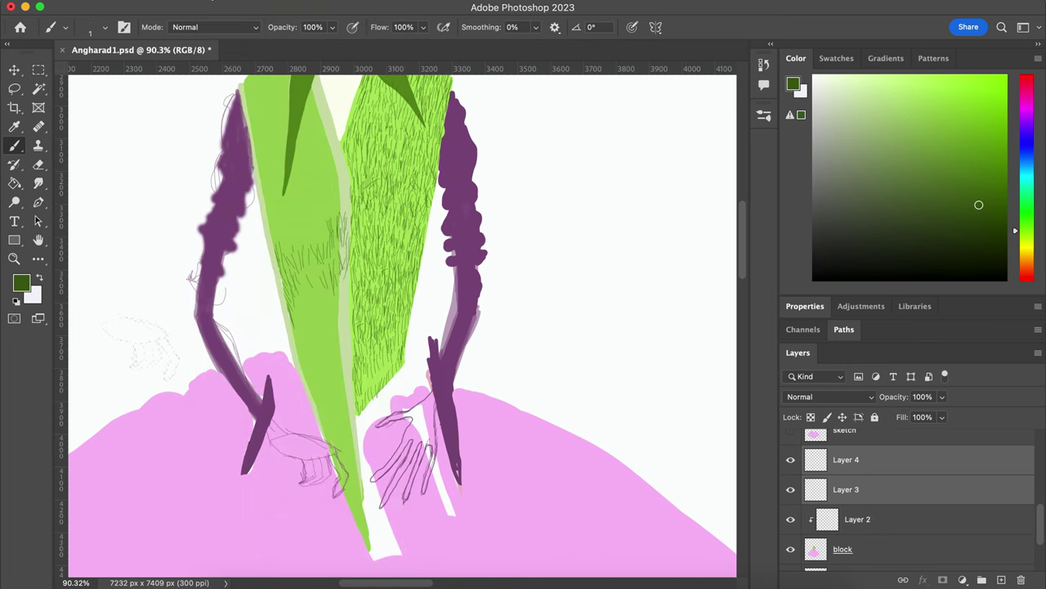
key(ctrl+e)
click(217, 8)
click(858, 488)
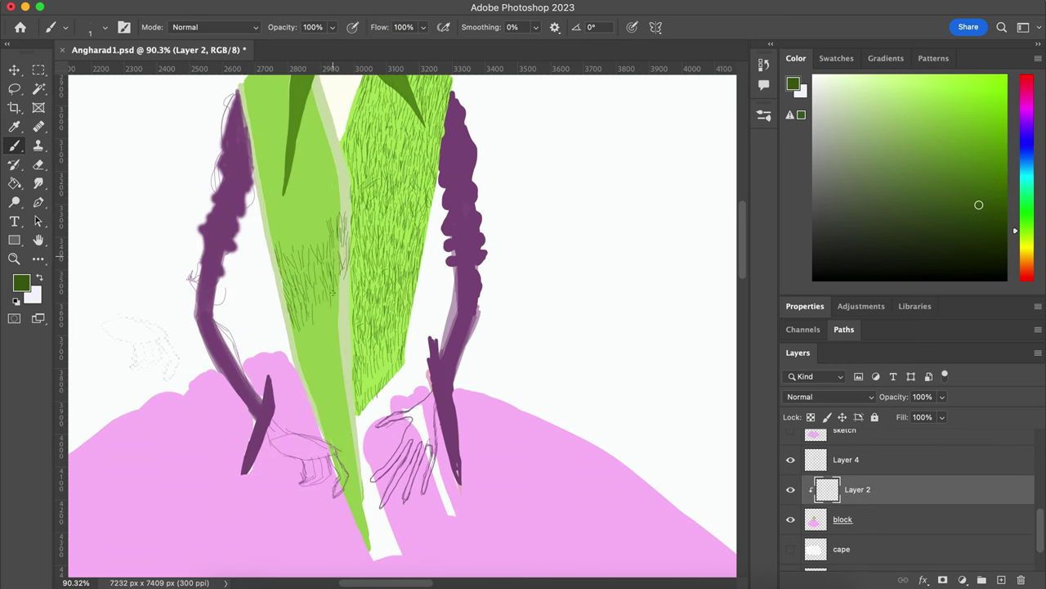
Step: Hatch dense dark-green hair strokes over the left vest panel on Layer 4
scroll(414, 318, up, 2)
drag(275, 219, 294, 246)
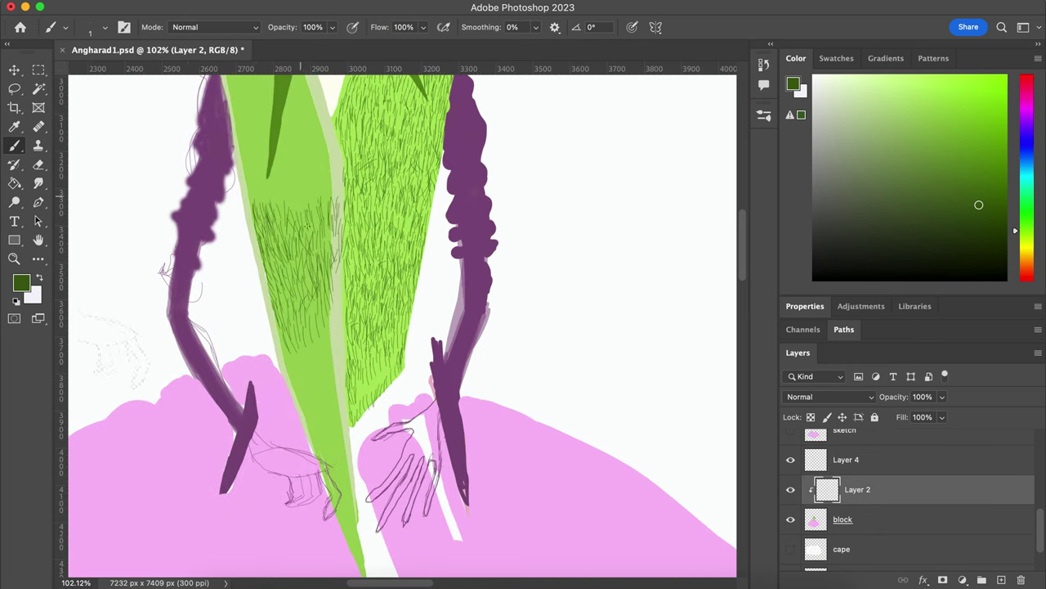
mouse_move(311, 163)
mouse_down()
mouse_move(323, 205)
mouse_move(303, 310)
mouse_move(335, 303)
mouse_move(326, 367)
mouse_move(301, 408)
mouse_move(330, 441)
mouse_up()
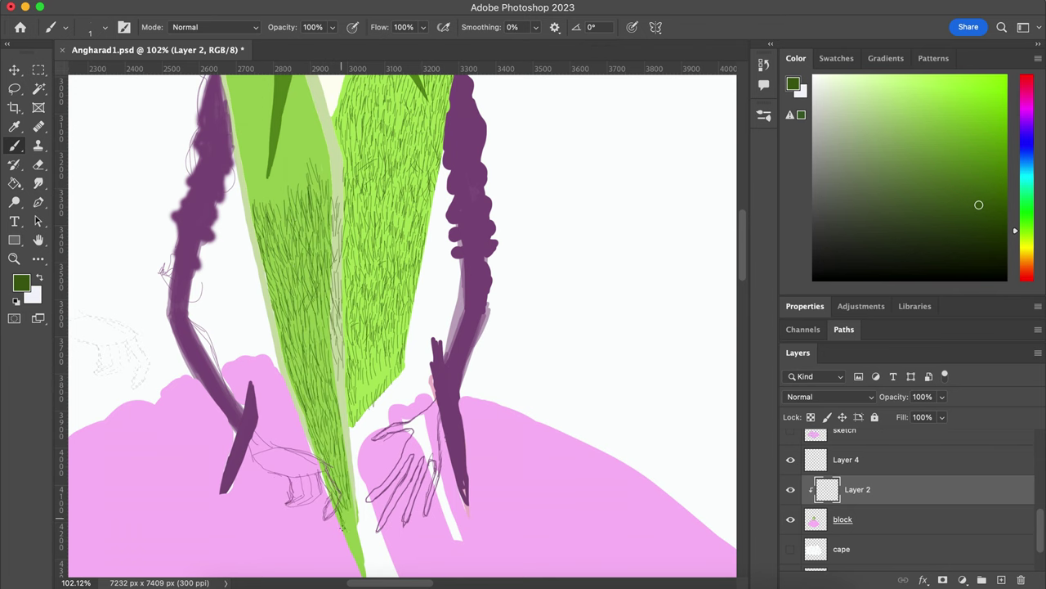
drag(385, 337, 360, 389)
scroll(294, 360, up, 3)
key(alt+bracketright)
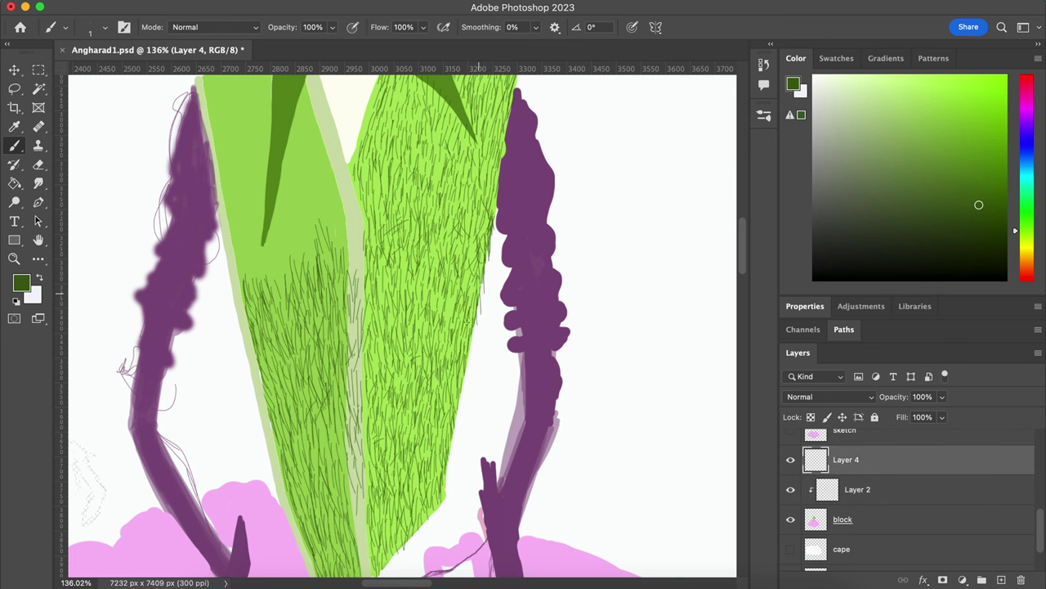
drag(252, 372, 277, 482)
mouse_move(227, 204)
mouse_down()
mouse_move(230, 274)
mouse_move(261, 352)
mouse_up()
drag(290, 229, 315, 274)
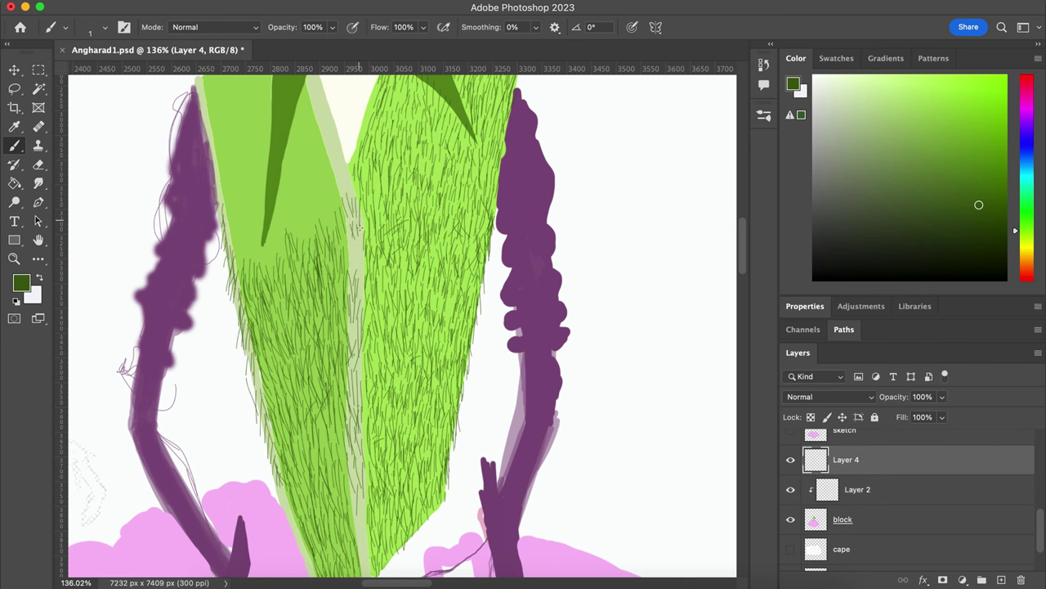
drag(352, 196, 360, 282)
drag(327, 129, 318, 188)
drag(332, 147, 323, 225)
drag(360, 119, 354, 196)
Step: Fill the upper left vest with hatching and shade down the left lapel
scroll(353, 196, up, 3)
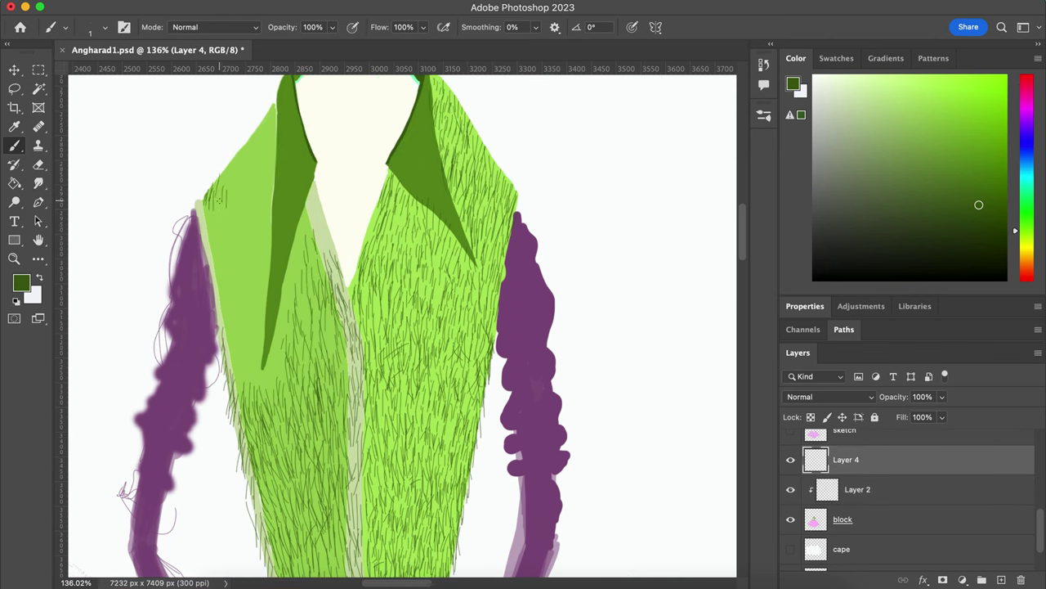
drag(208, 173, 219, 211)
drag(246, 131, 225, 192)
drag(274, 99, 250, 164)
scroll(376, 314, down, 5)
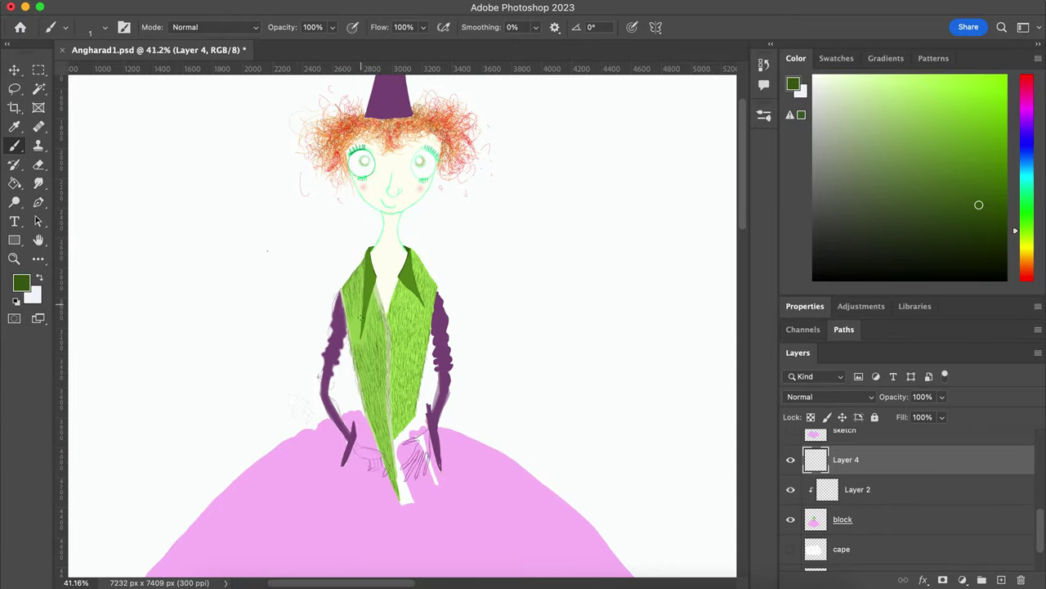
scroll(407, 323, up, 4)
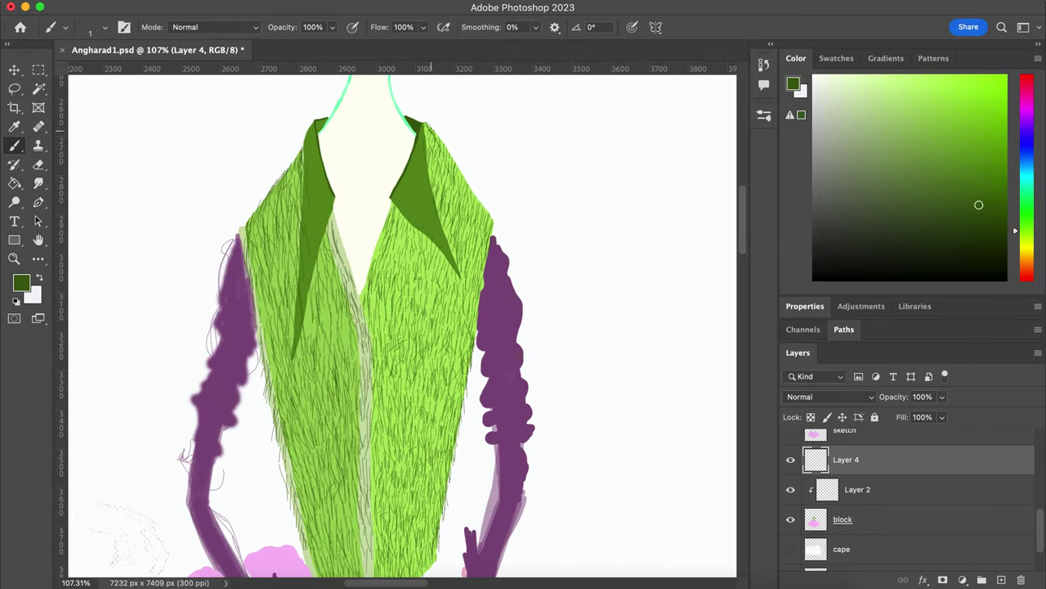
drag(302, 189, 317, 265)
drag(311, 213, 306, 309)
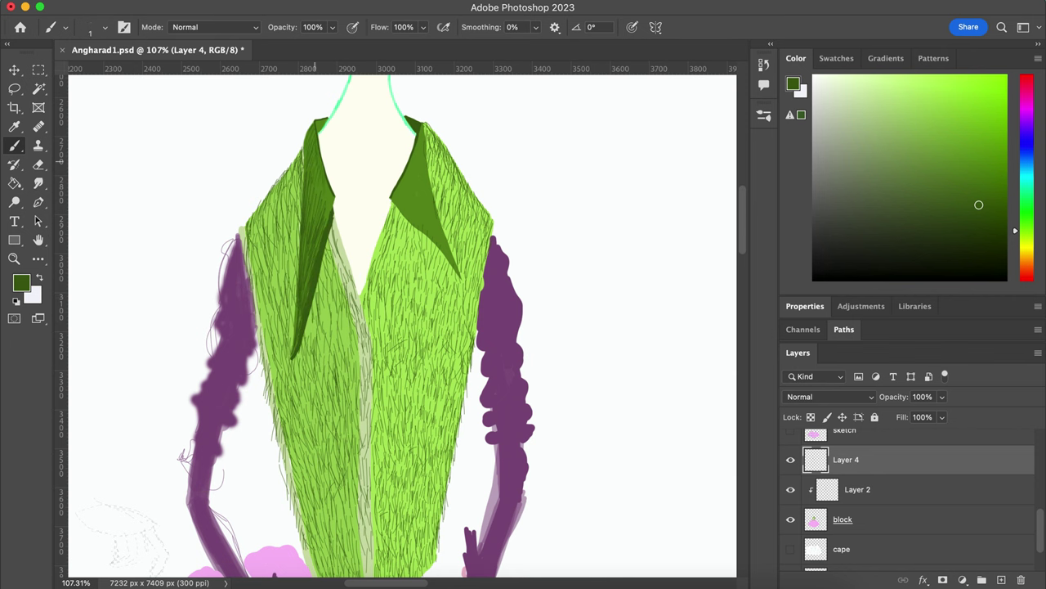
scroll(376, 141, up, 3)
Step: Paint fine dark-green strokes along the left lapel with a smaller brush
key(l)
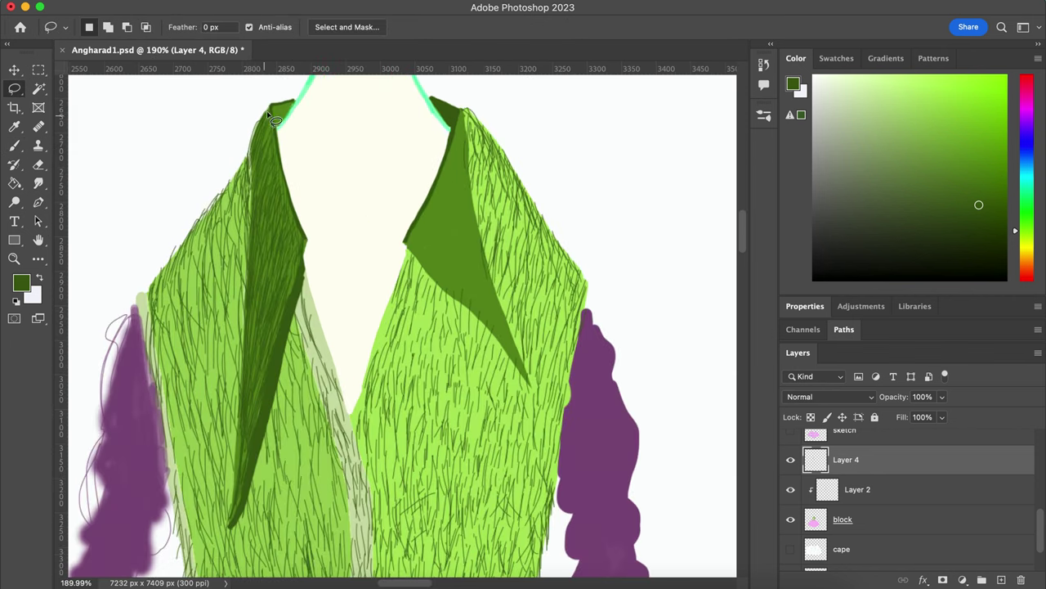
drag(247, 327, 249, 288)
key(b)
scroll(249, 288, down, 2)
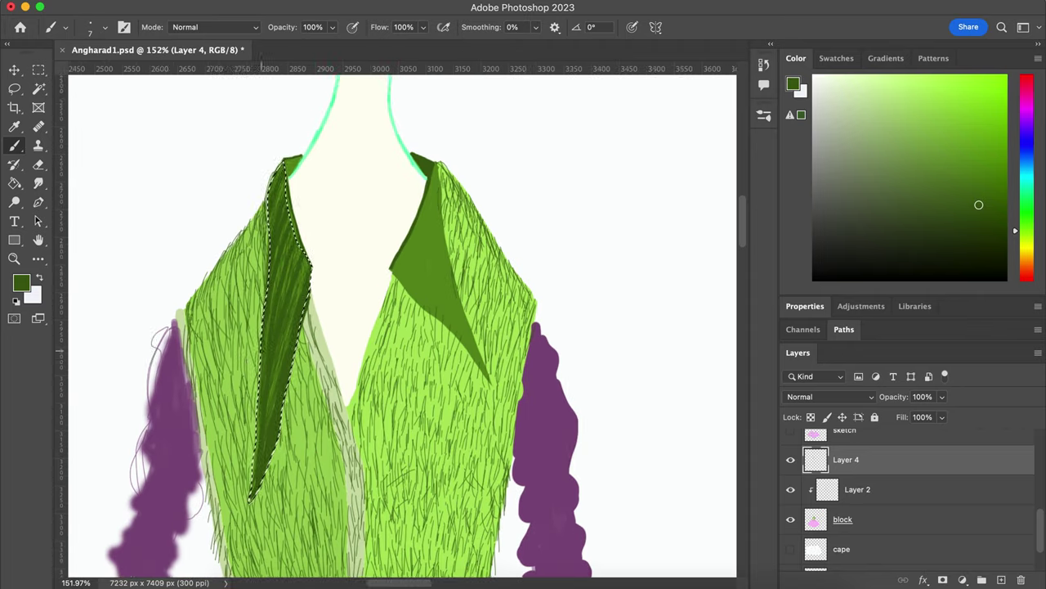
key(ctrl+d)
scroll(254, 327, down, 3)
scroll(261, 350, up, 5)
key(bracketleft)
drag(170, 395, 153, 527)
drag(175, 235, 181, 151)
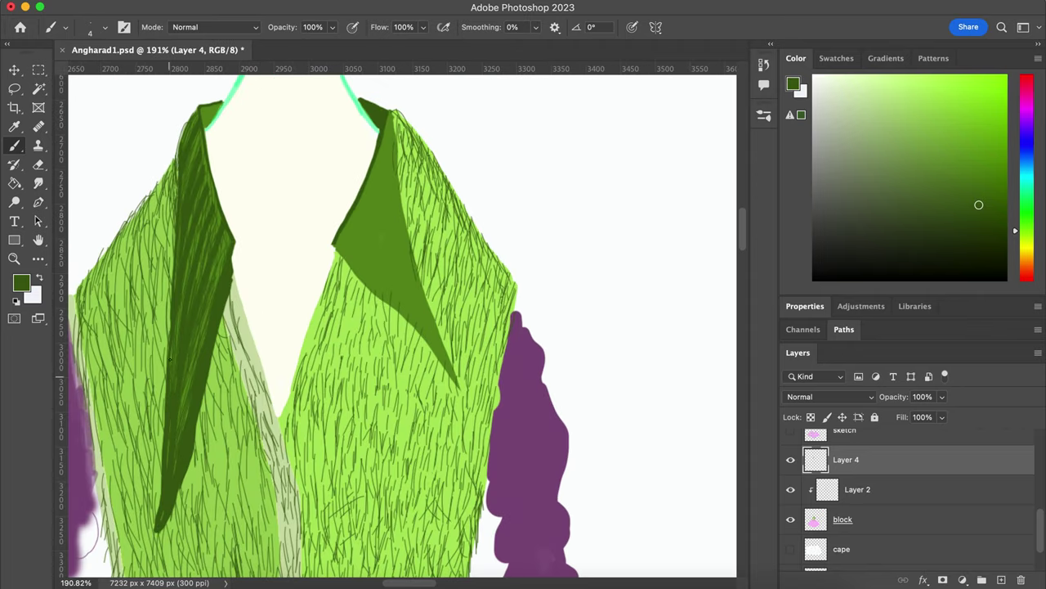
Step: Select the right lapel, hatch dark stripes inside it, then deselect
key(w)
click(374, 234)
key(l)
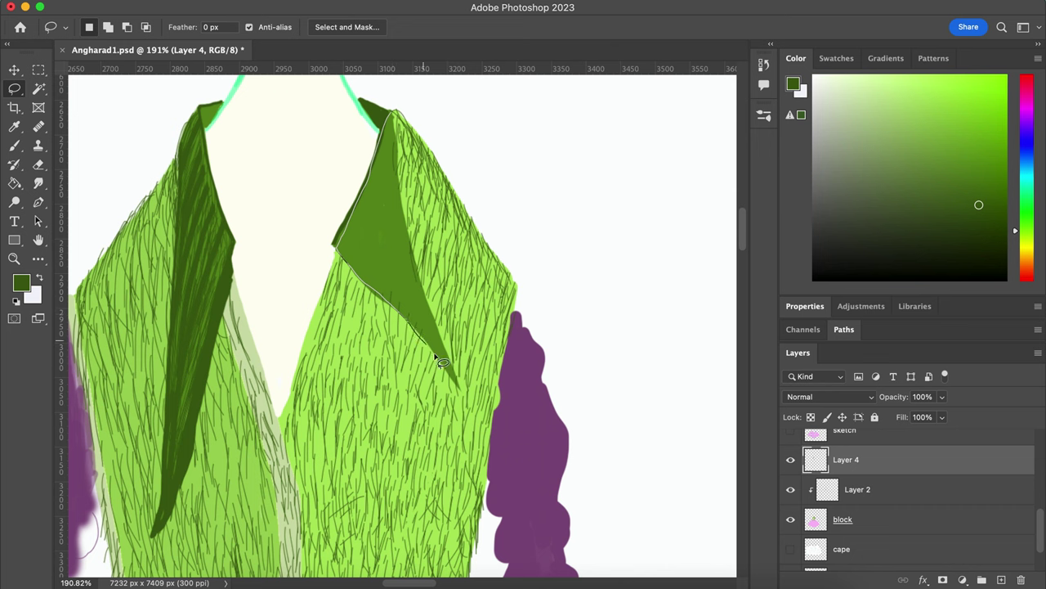
key(b)
drag(391, 123, 457, 384)
drag(376, 151, 441, 360)
drag(360, 197, 425, 344)
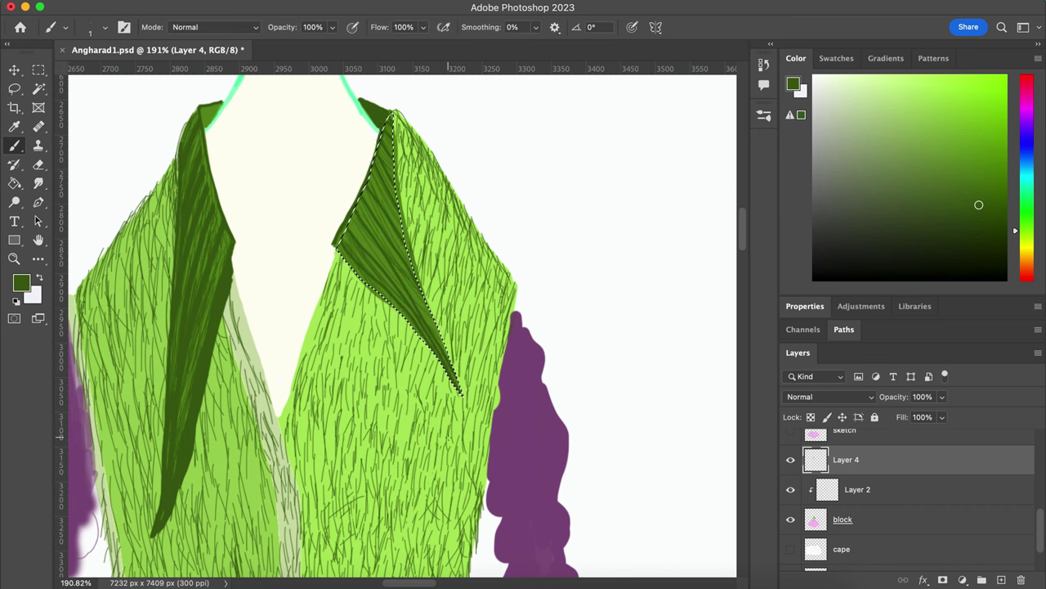
key(ctrl+d)
Step: Add light-green strokes sampled from the vest to the left lapel and darker-green stripes to the right
alt+click(211, 334)
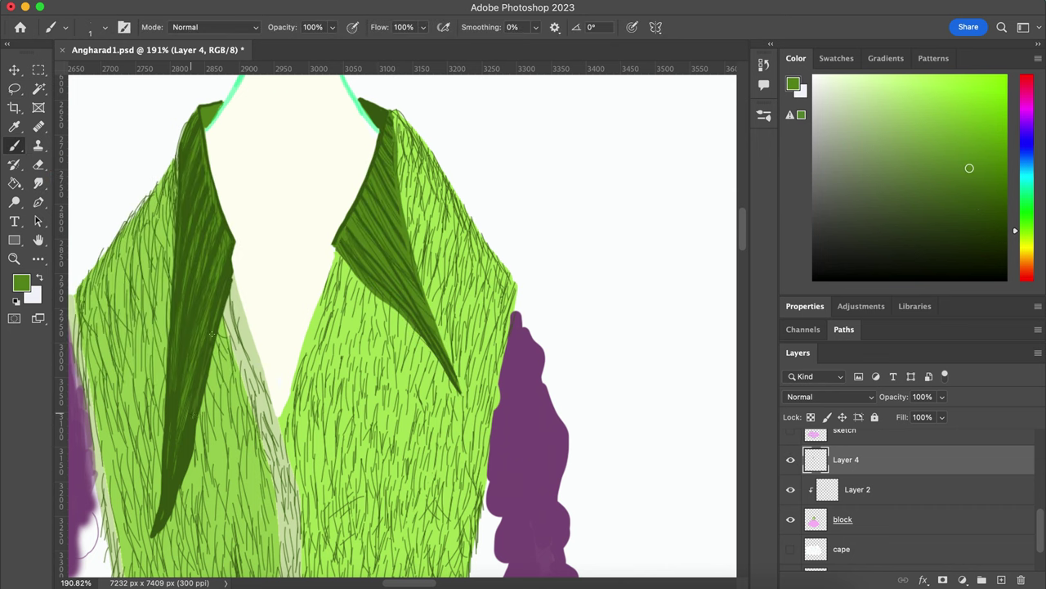
drag(179, 441, 204, 274)
click(21, 282)
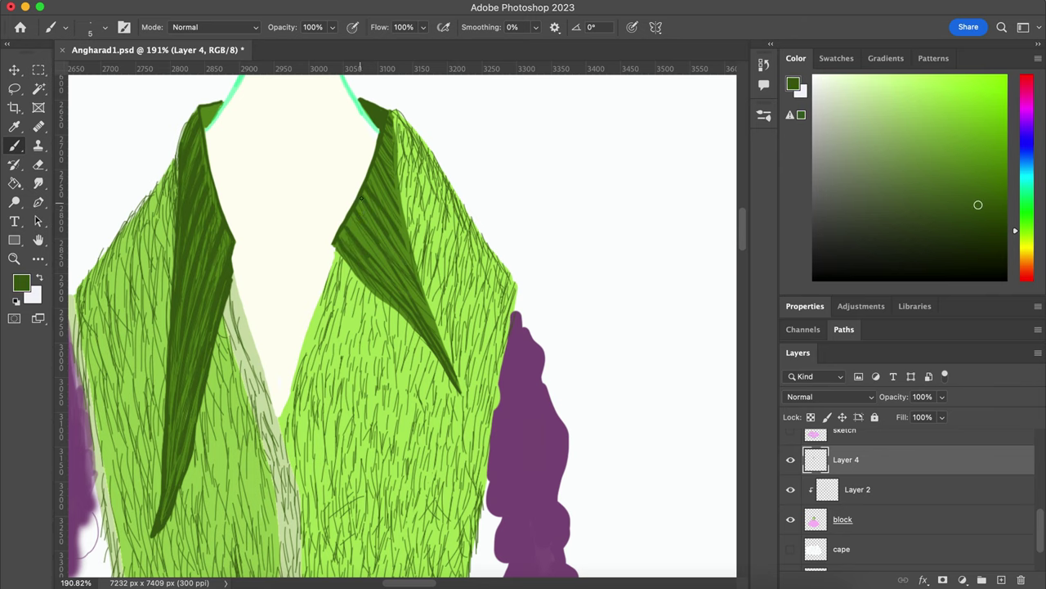
click(948, 117)
drag(360, 196, 425, 314)
drag(335, 245, 425, 343)
drag(384, 135, 457, 392)
scroll(425, 327, down, 5)
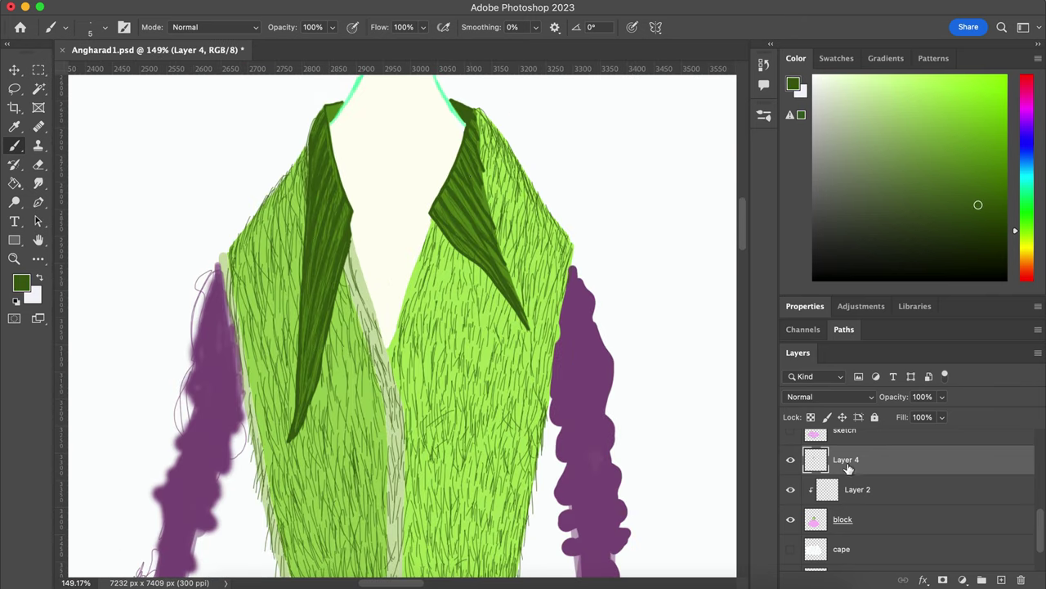
scroll(645, 194, up, 3)
Step: Set the brush to Multiply at low opacity and size 150 on Layer 2
drag(332, 27, 286, 47)
click(214, 27)
click(196, 100)
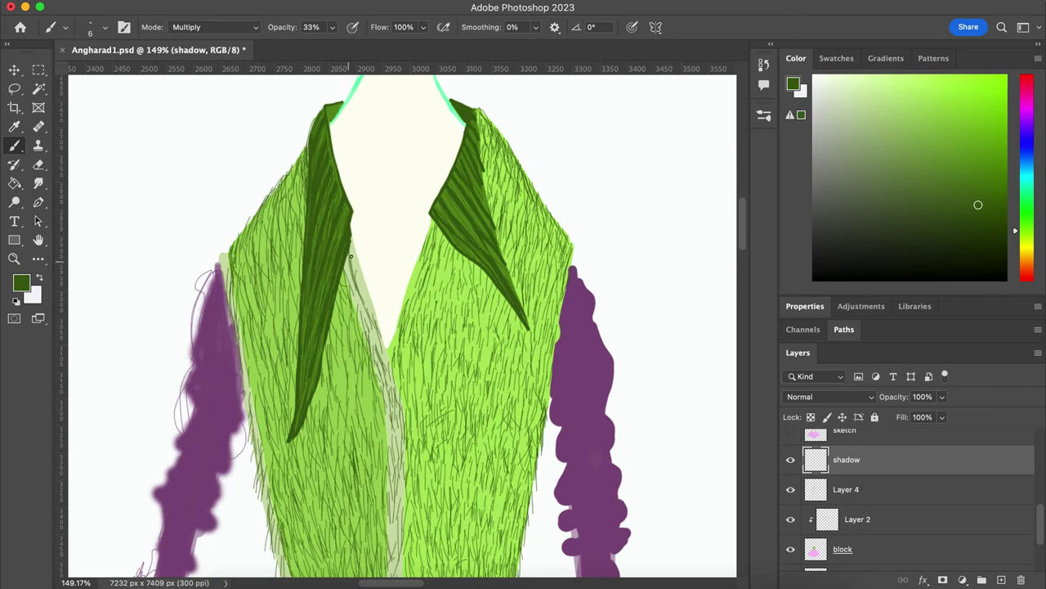
key(bracketright)
key(bracketright)
key(bracketright)
key(1)
key(1)
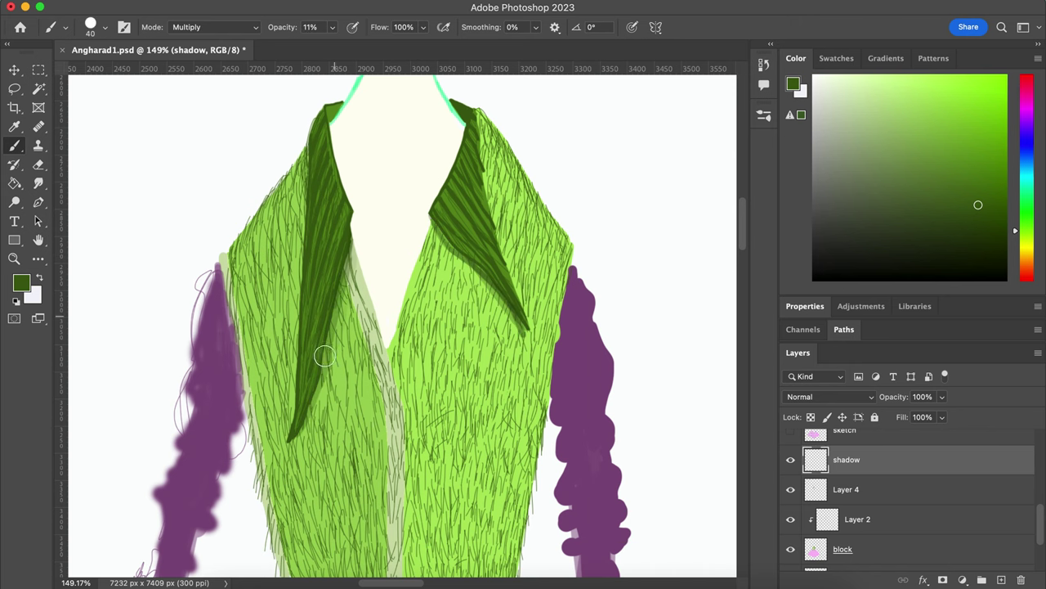
key(alt+bracketleft)
key(alt+bracketleft)
key(alt+bracketleft)
key(alt+bracketright)
key(bracketright)
key(bracketright)
key(bracketright)
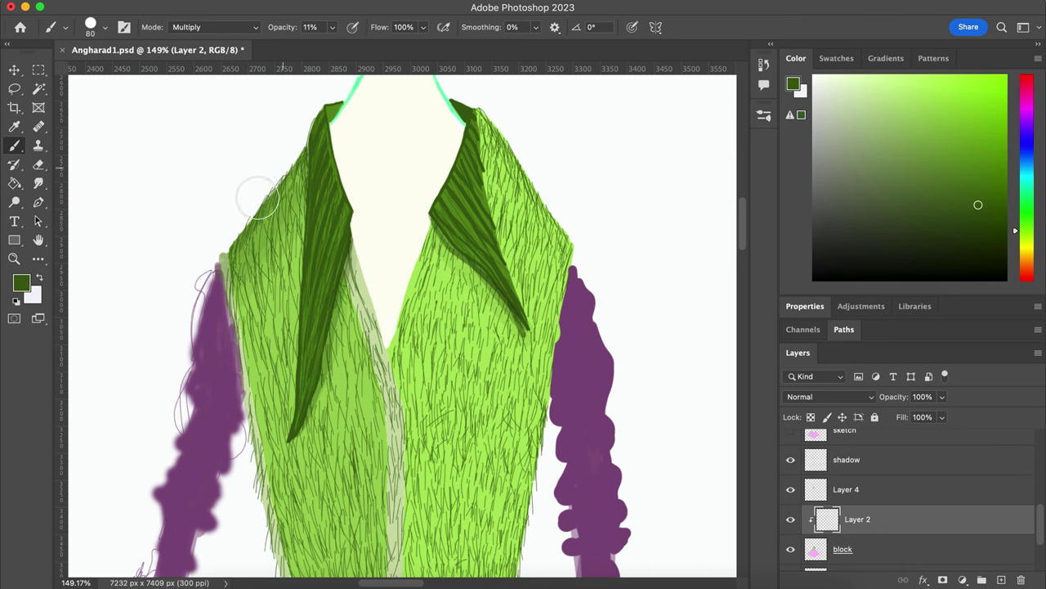
drag(332, 27, 332, 48)
Step: Softly darken the vest's centre and left side with translucent shading
scroll(341, 133, down, 2)
scroll(341, 133, down, 2)
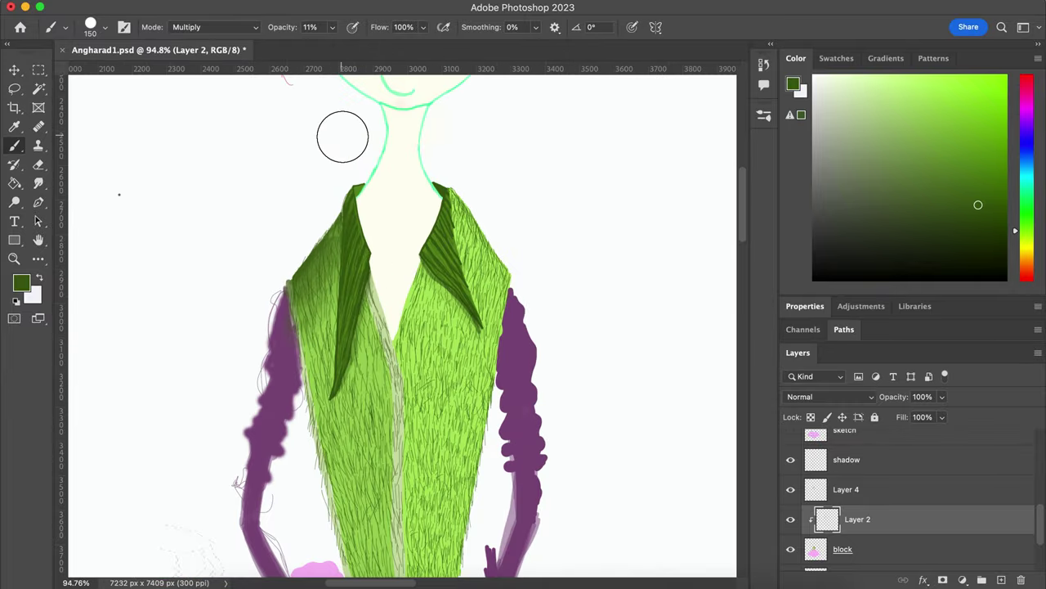
scroll(340, 140, down, 4)
drag(429, 323, 423, 422)
key(bracketleft)
key(bracketleft)
key(bracketleft)
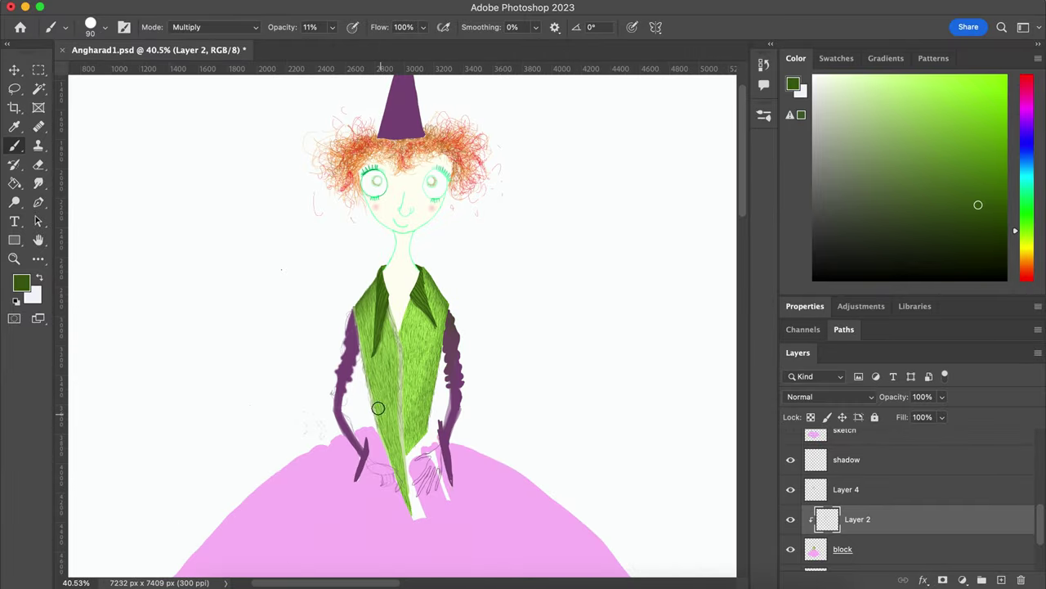
drag(375, 364, 375, 421)
key(ctrl+z)
drag(372, 362, 374, 408)
drag(367, 342, 367, 415)
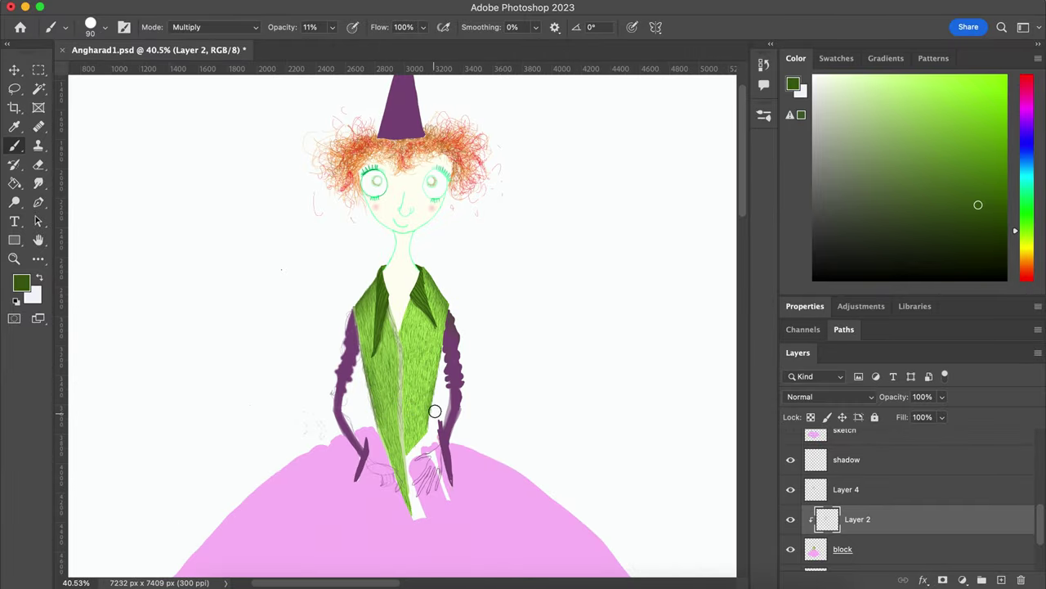
Step: Try light-green Lighten highlights on the vest, then undo them
click(793, 84)
click(684, 128)
click(954, 117)
key(alt+shift+g)
drag(381, 342, 386, 401)
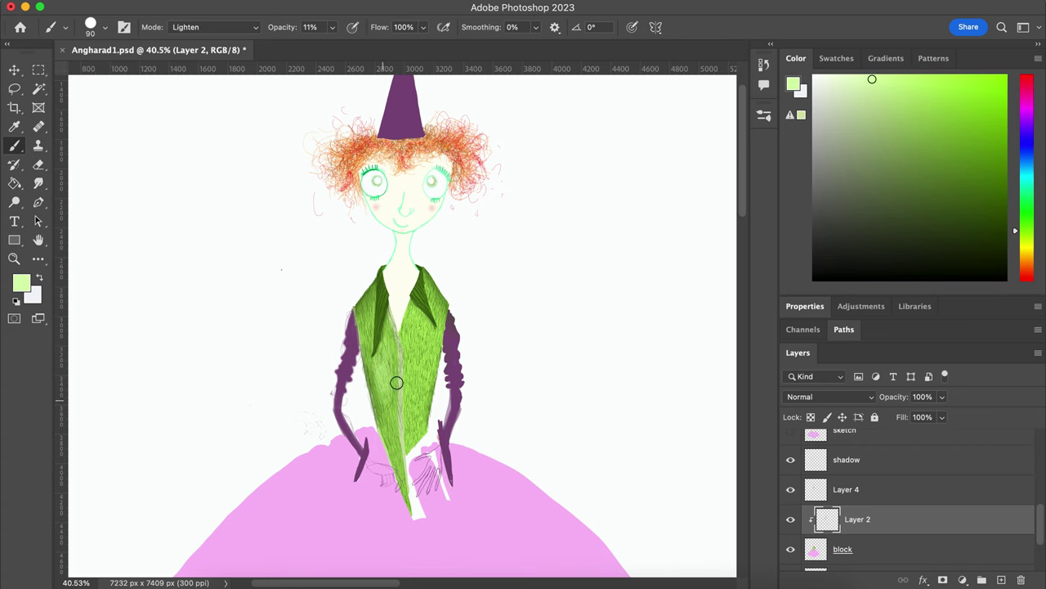
drag(422, 314, 422, 368)
key(ctrl+z)
key(ctrl+z)
Step: Switch the brush colour to yellow with size 35 and 25% opacity
click(793, 84)
click(827, 276)
click(814, 123)
click(954, 117)
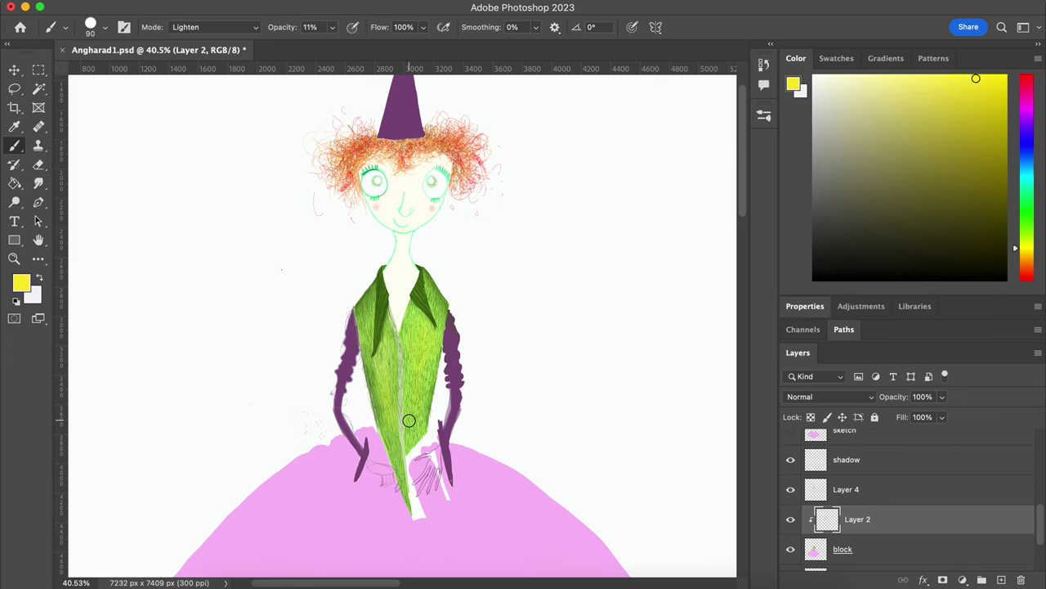
key(bracketleft)
key(bracketleft)
key(0)
key(3)
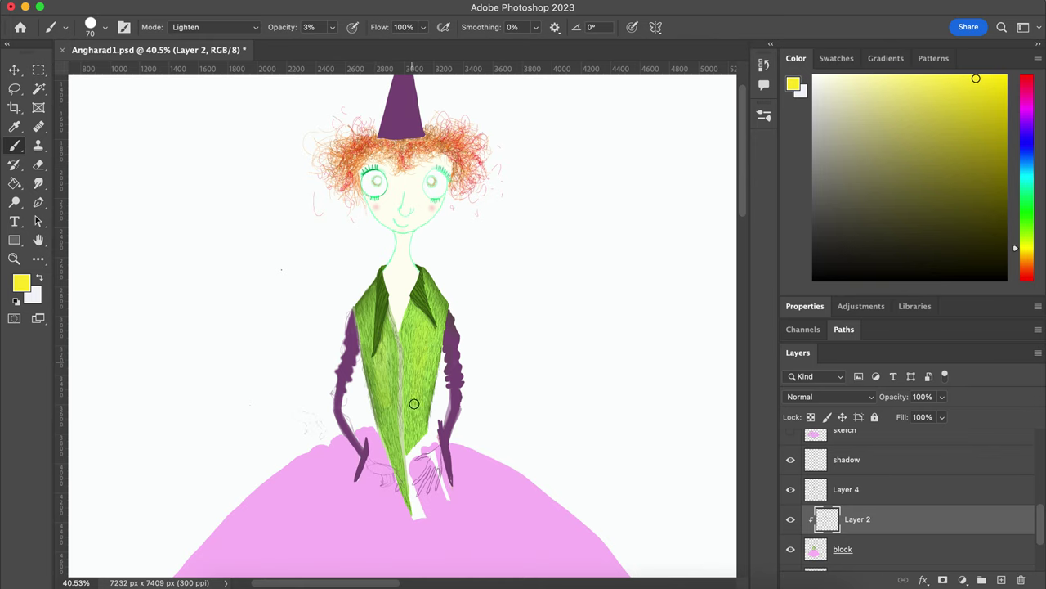
key(2)
key(5)
key(bracketleft)
key(bracketleft)
key(bracketleft)
scroll(851, 490, up, 3)
Step: On the face layer, set the brush to black at 100% opacity and zoom in on the eyes
click(850, 460)
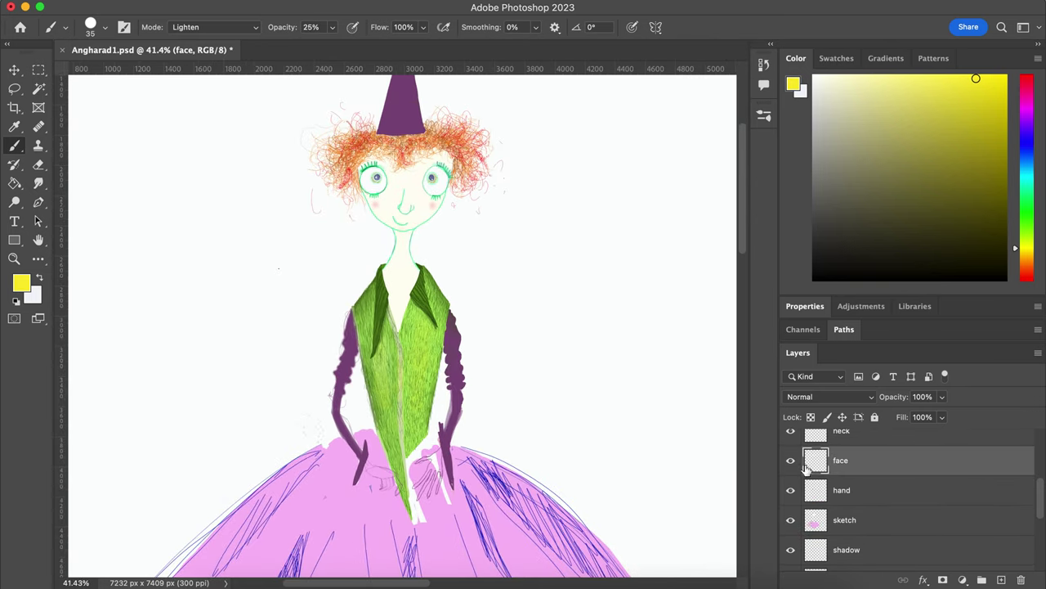
scroll(546, 394, up, 5)
scroll(546, 394, down, 3)
key(d)
scroll(400, 326, up, 5)
key(0)
click(214, 27)
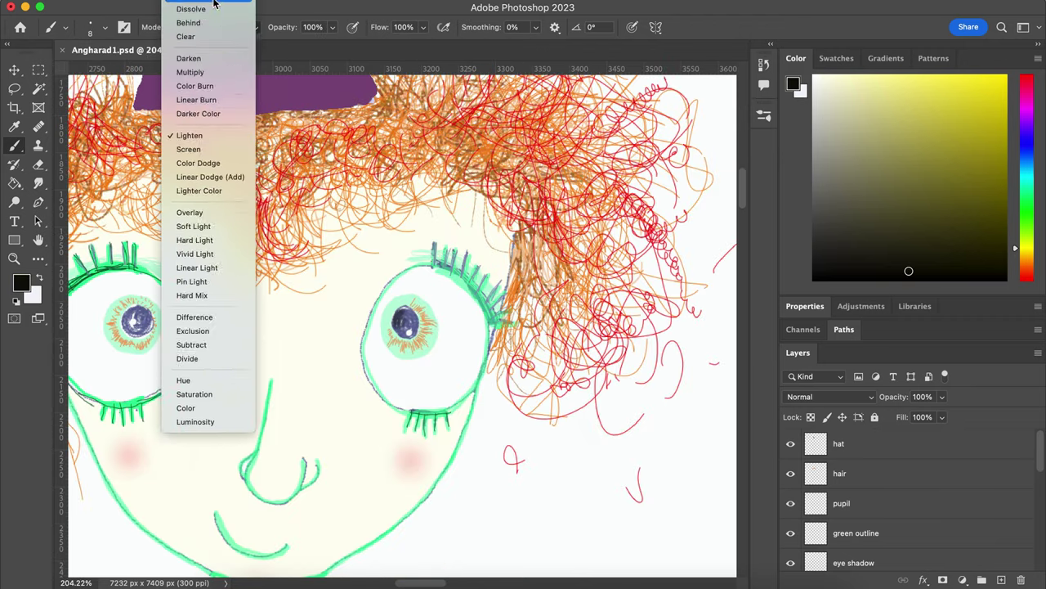
click(401, 323)
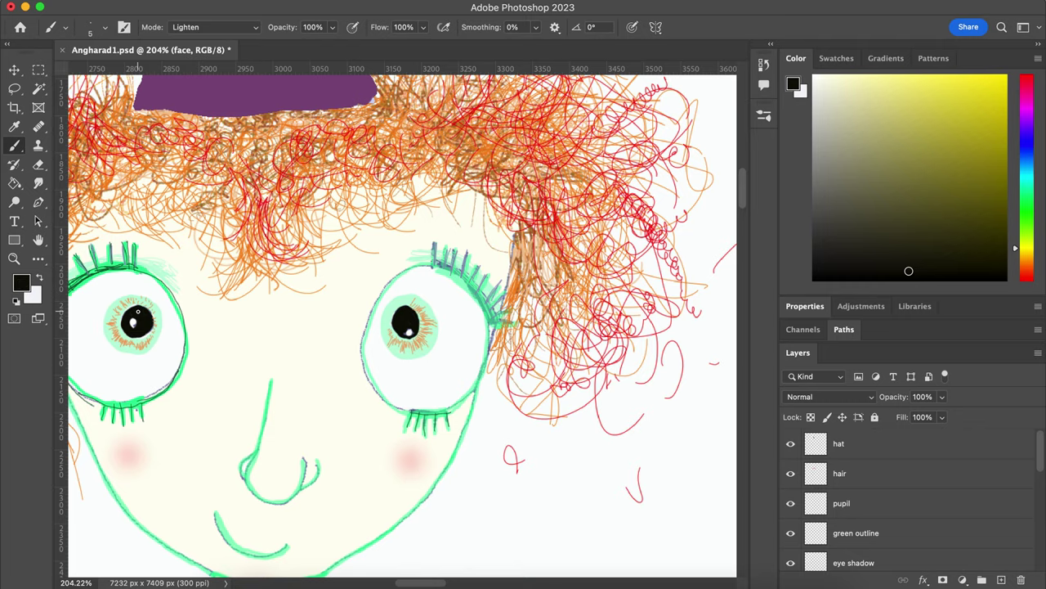
scroll(138, 311, down, 3)
scroll(137, 311, down, 1)
scroll(137, 312, down, 1)
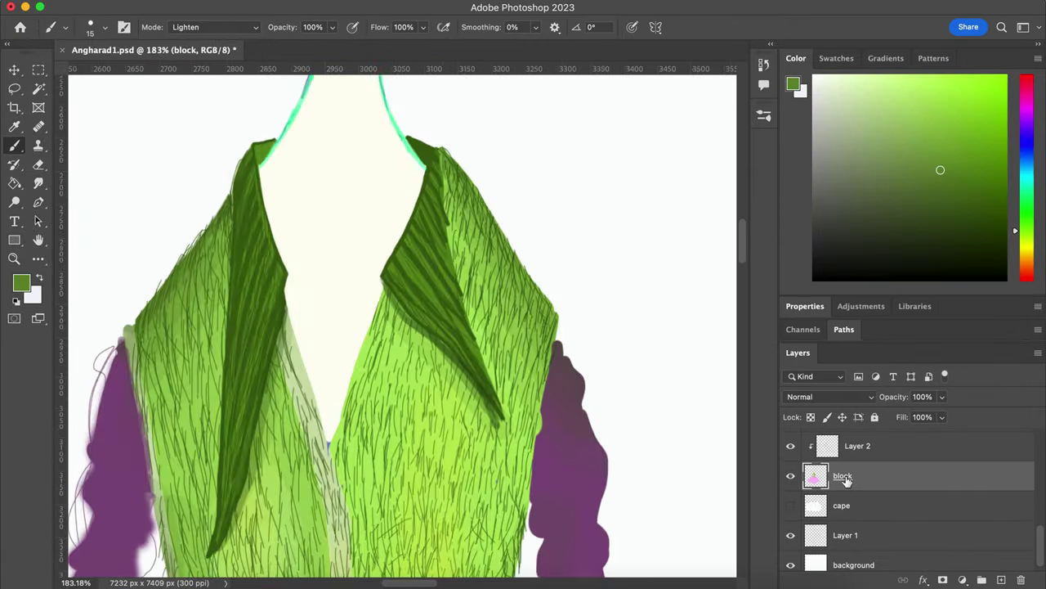
Step: With a 25-pixel Normal-blend brush, paint darker purple folds down the left sleeve
scroll(401, 325, down, 2)
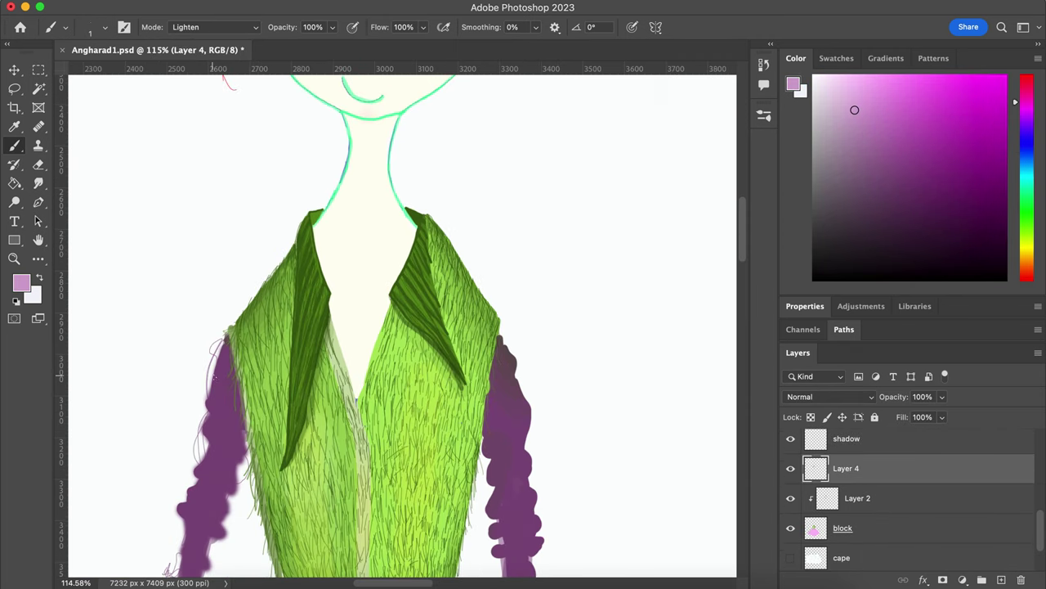
right_click(215, 378)
double_click(210, 395)
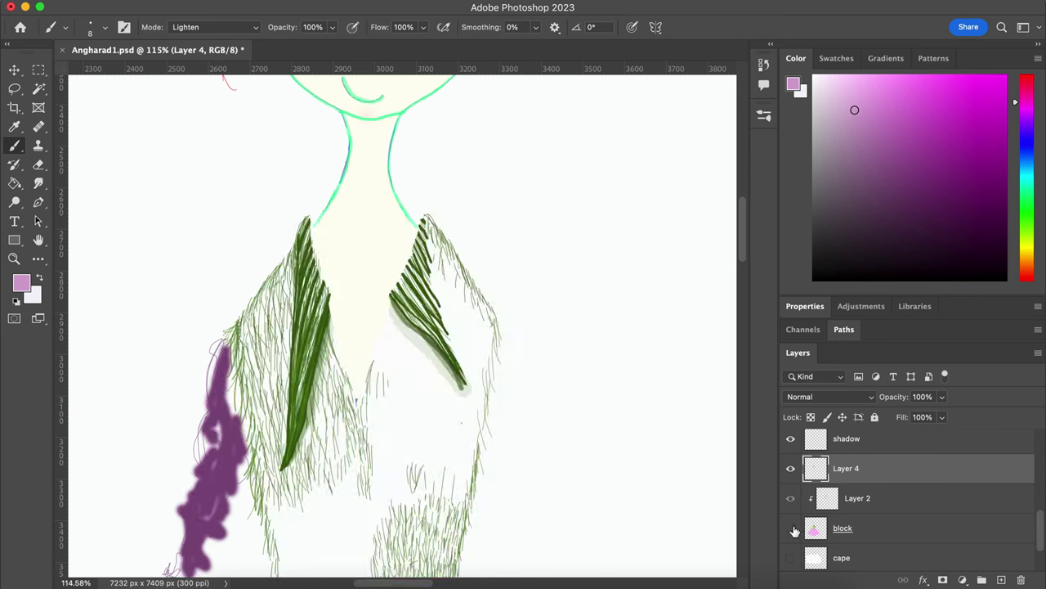
click(211, 27)
click(184, 12)
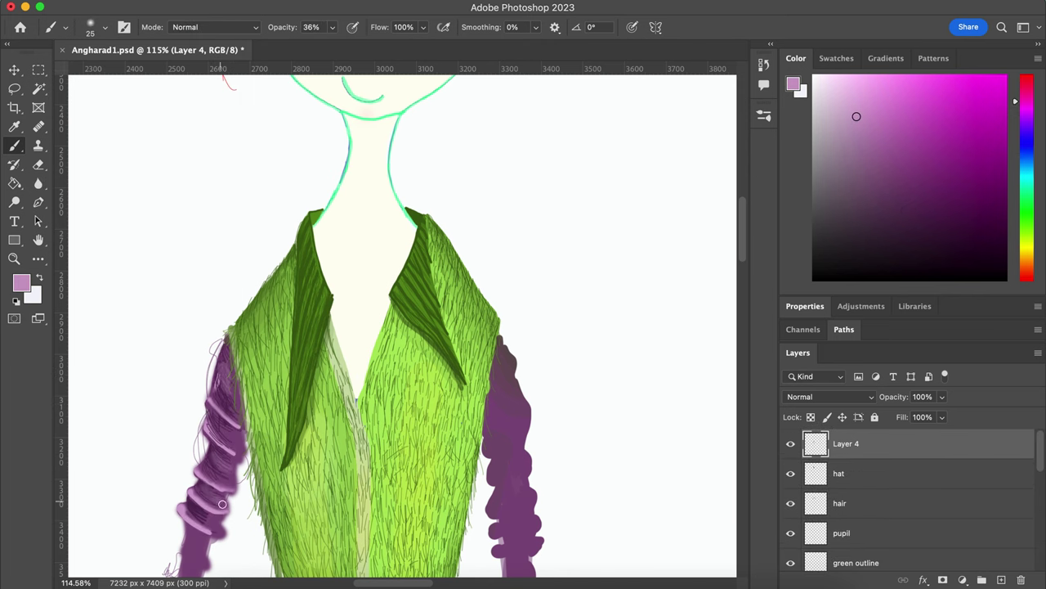
alt+click(219, 378)
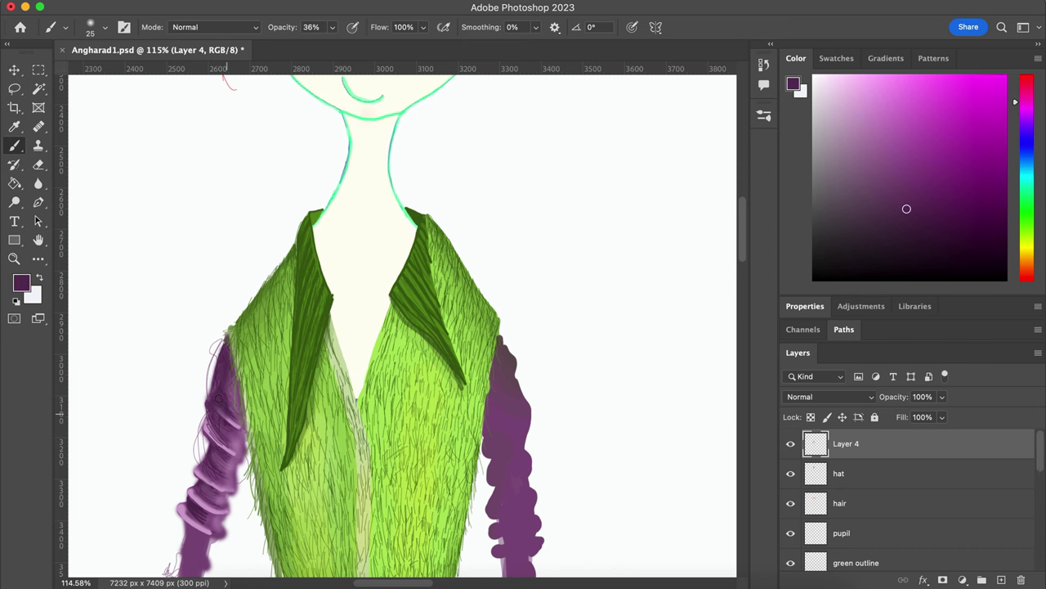
drag(219, 398, 200, 487)
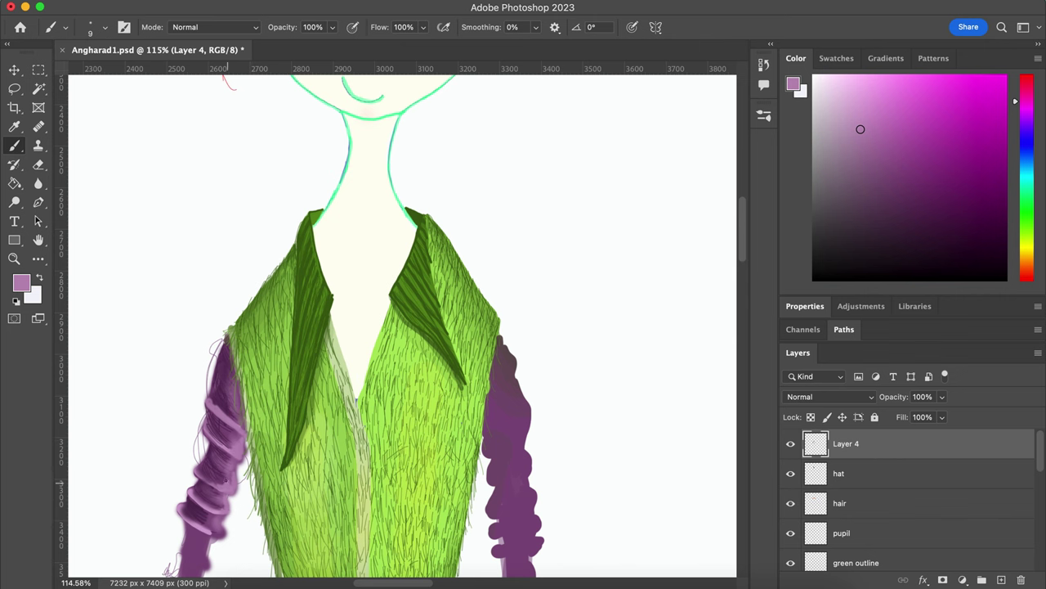
Step: Blur the sleeve folds, then add light pink highlights along the left sleeve
key(r)
scroll(234, 507, down, 5)
scroll(234, 507, up, 3)
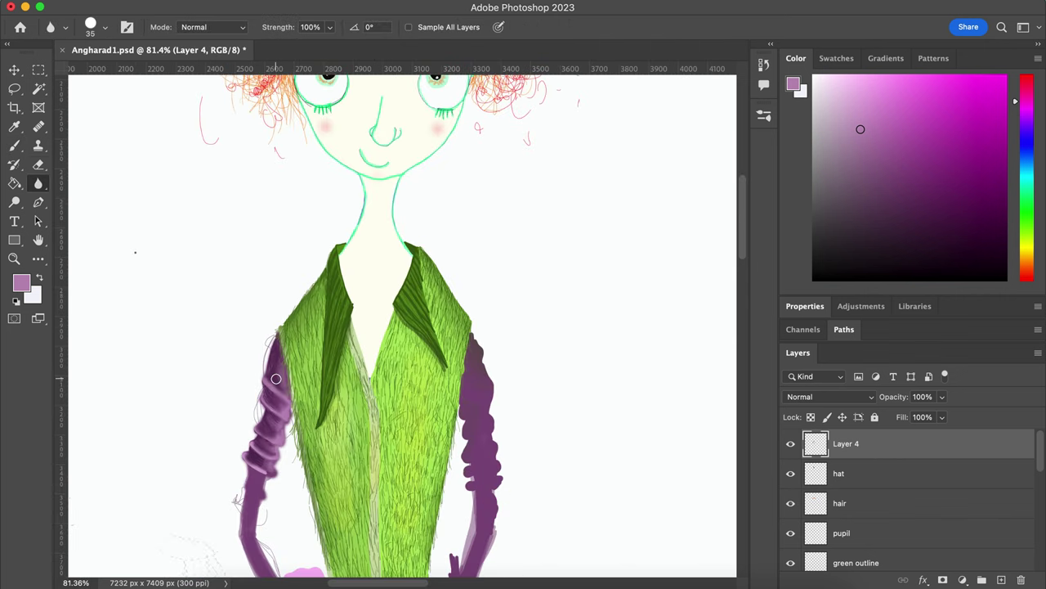
scroll(276, 378, up, 3)
key(b)
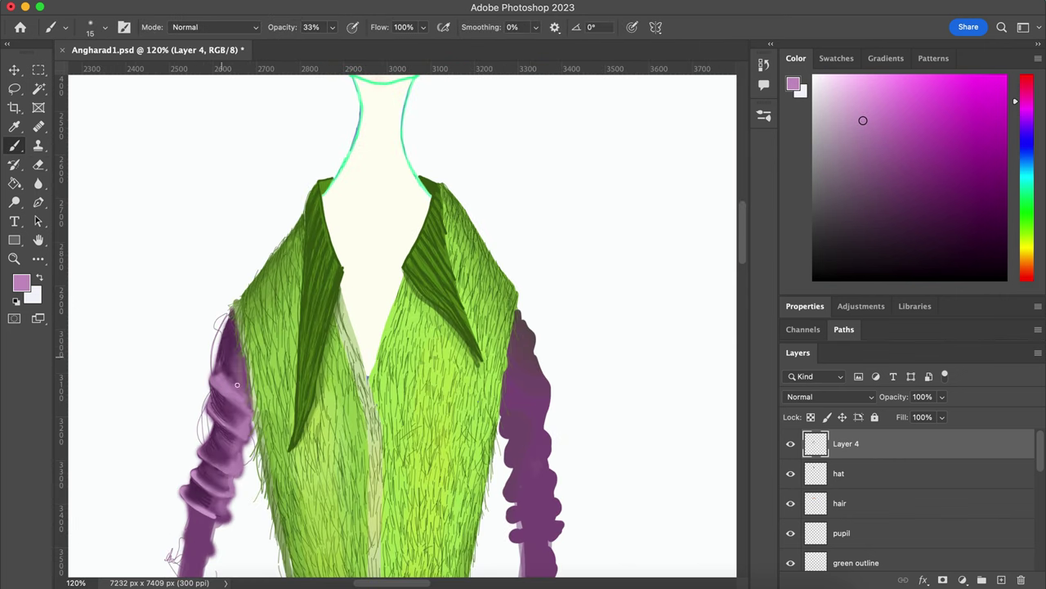
drag(237, 384, 230, 462)
Step: Set a 5-pixel brush at 100% opacity and pick a lighter mauve for the sleeves
alt+click(207, 441)
key(bracketleft)
key(bracketleft)
key(bracketleft)
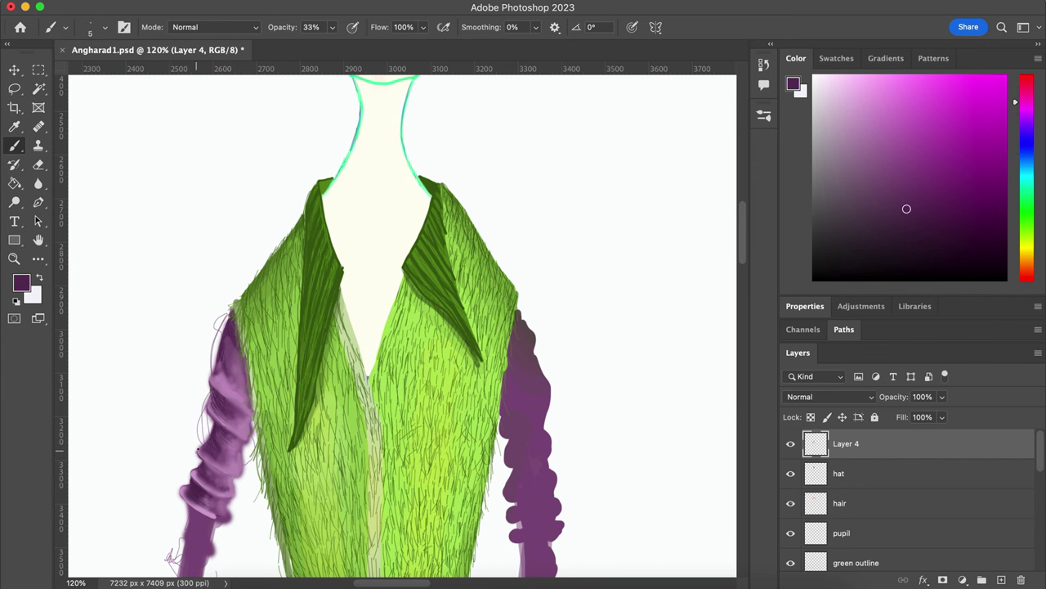
key(0)
scroll(222, 395, down, 5)
scroll(164, 241, up, 2)
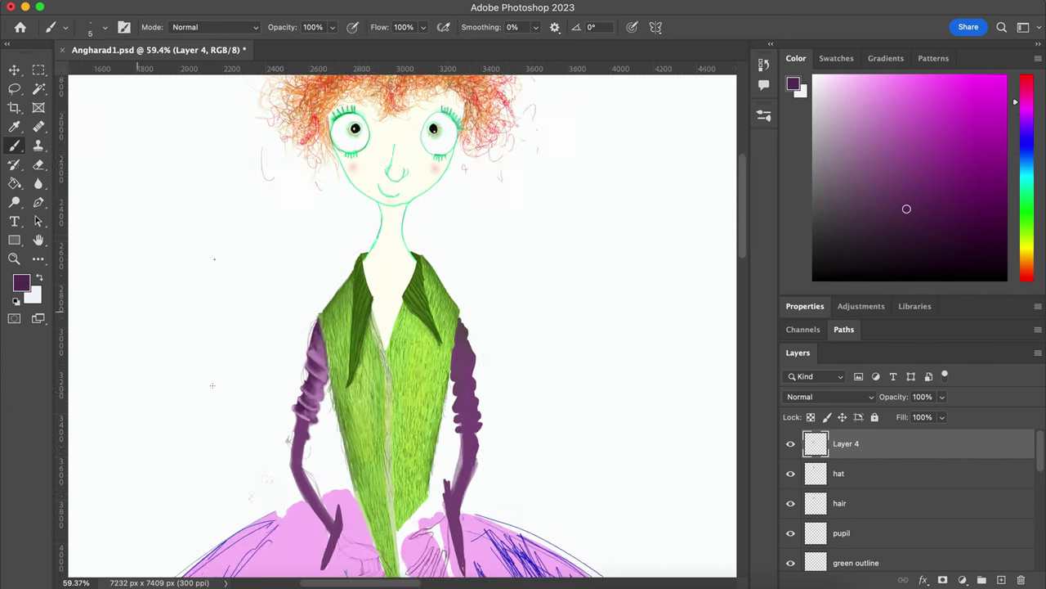
scroll(164, 242, up, 2)
alt+click(267, 474)
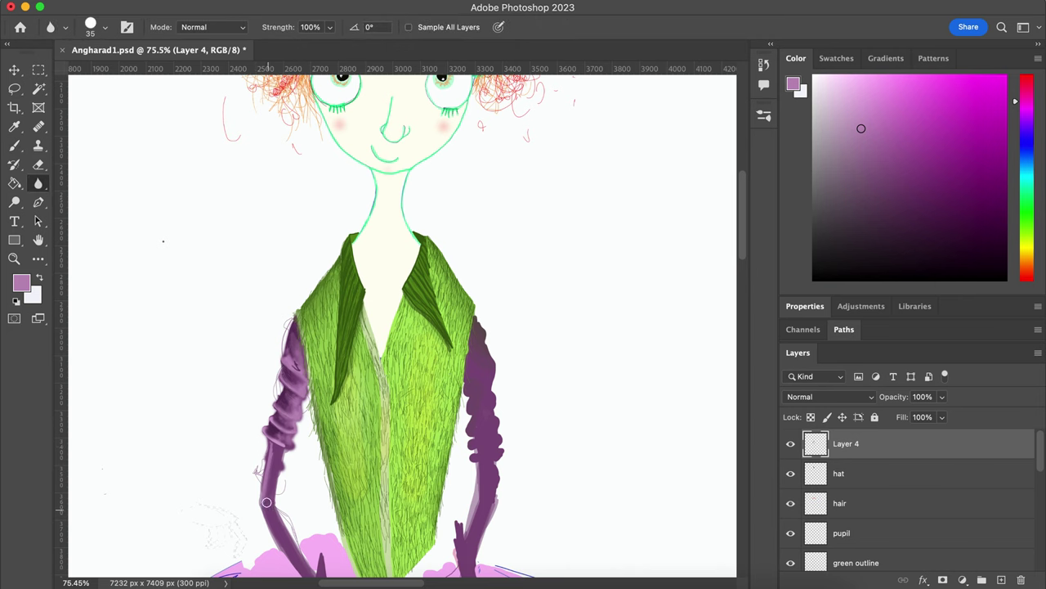
Step: Paint the lower left arm cream with an enlarged brush
key(super+minus)
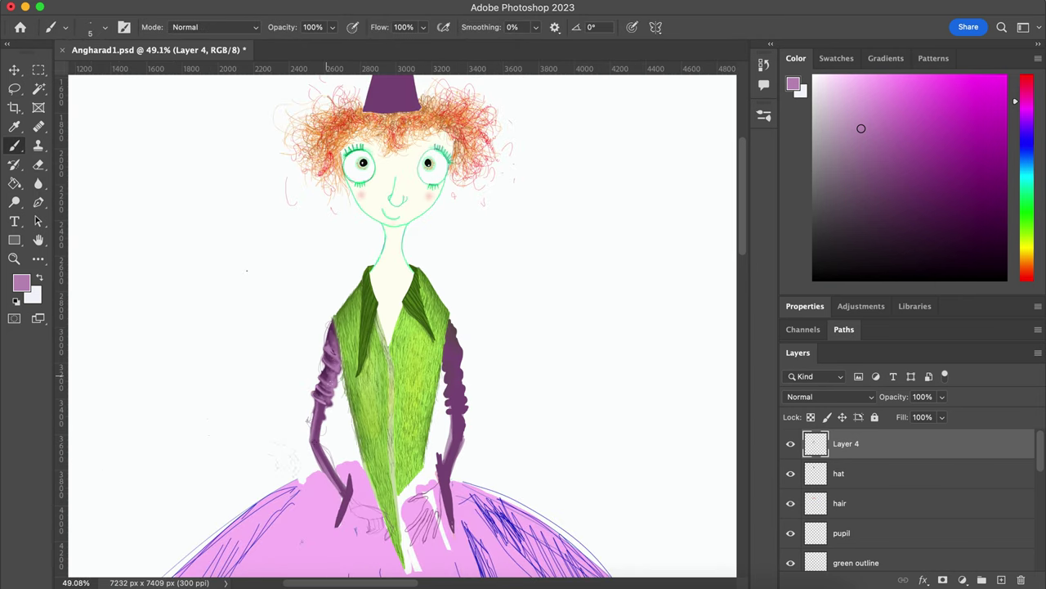
key(super+plus)
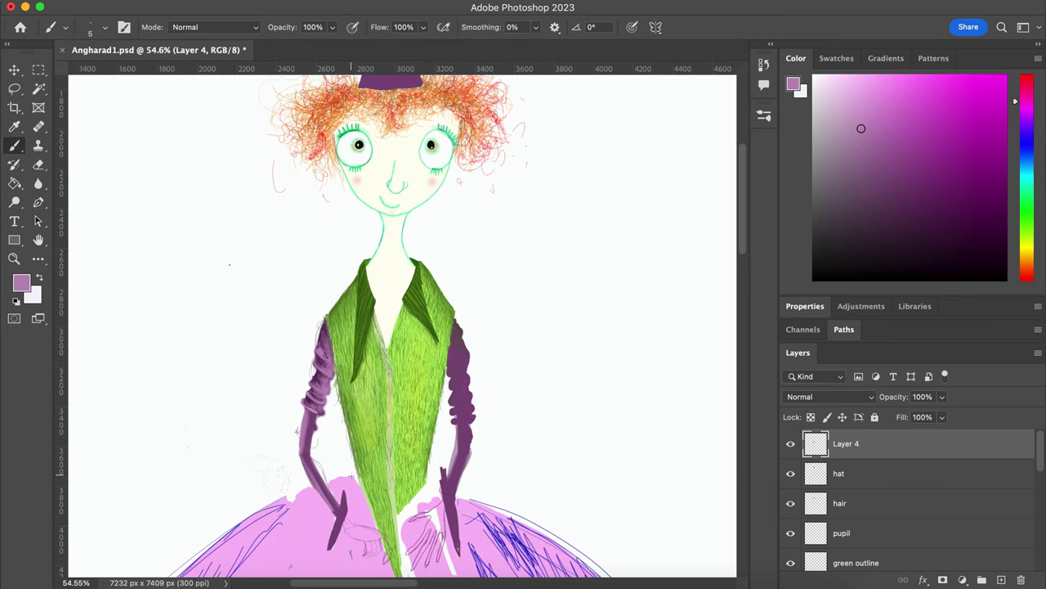
alt+click(352, 474)
key(])
key(])
key(])
mouse_move(309, 458)
mouse_down()
mouse_move(336, 509)
mouse_move(304, 413)
mouse_move(333, 514)
mouse_up()
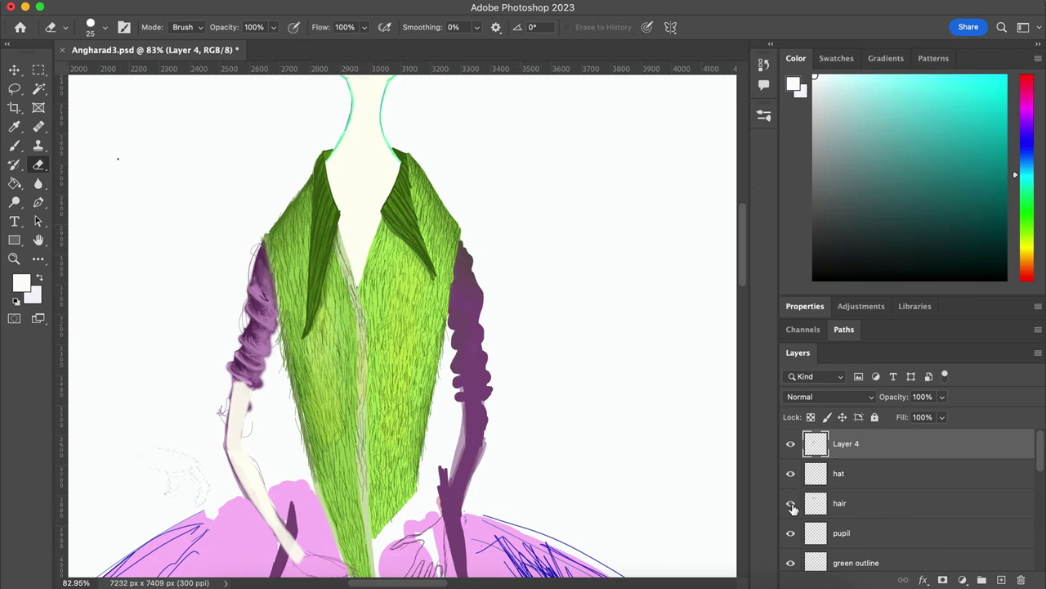
Step: Make the hand layer active and return to the Brush
click(790, 443)
scroll(817, 490, down, 5)
click(850, 551)
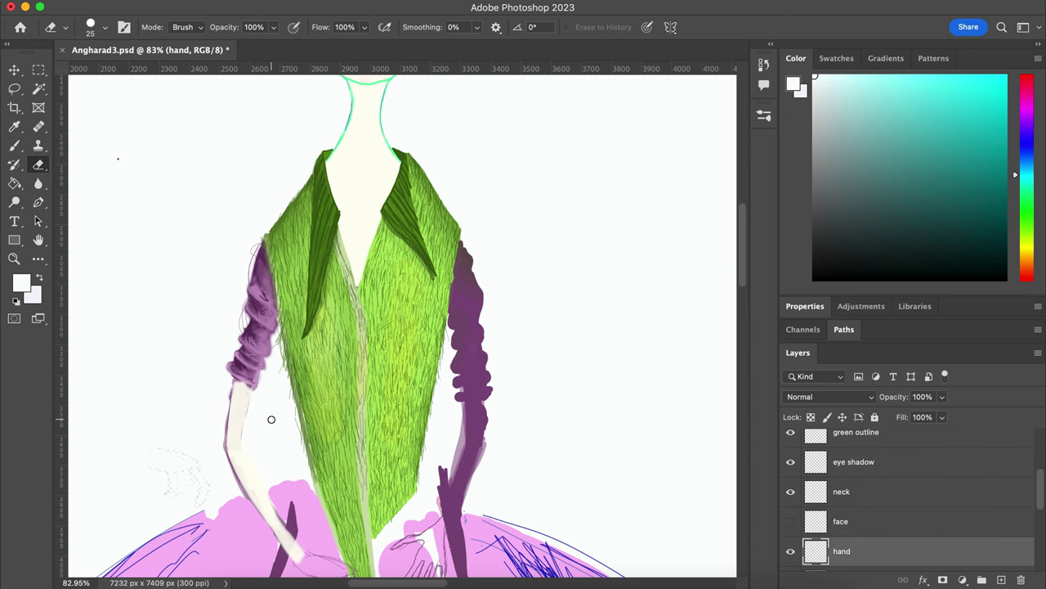
scroll(271, 420, down, 2)
key(b)
scroll(818, 490, up, 4)
scroll(791, 523, down, 2)
scroll(792, 532, down, 4)
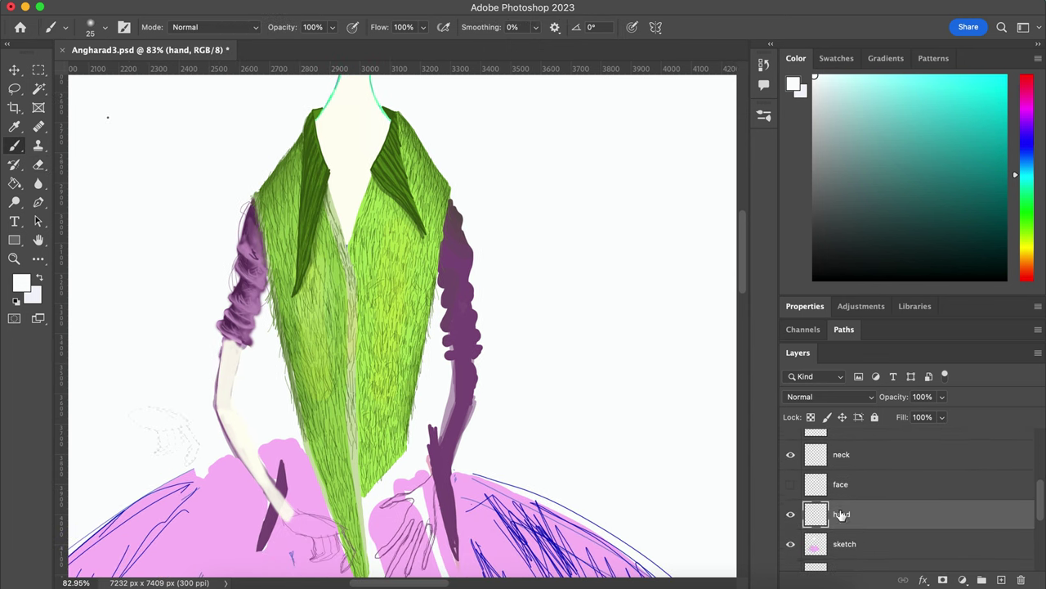
scroll(793, 458, up, 3)
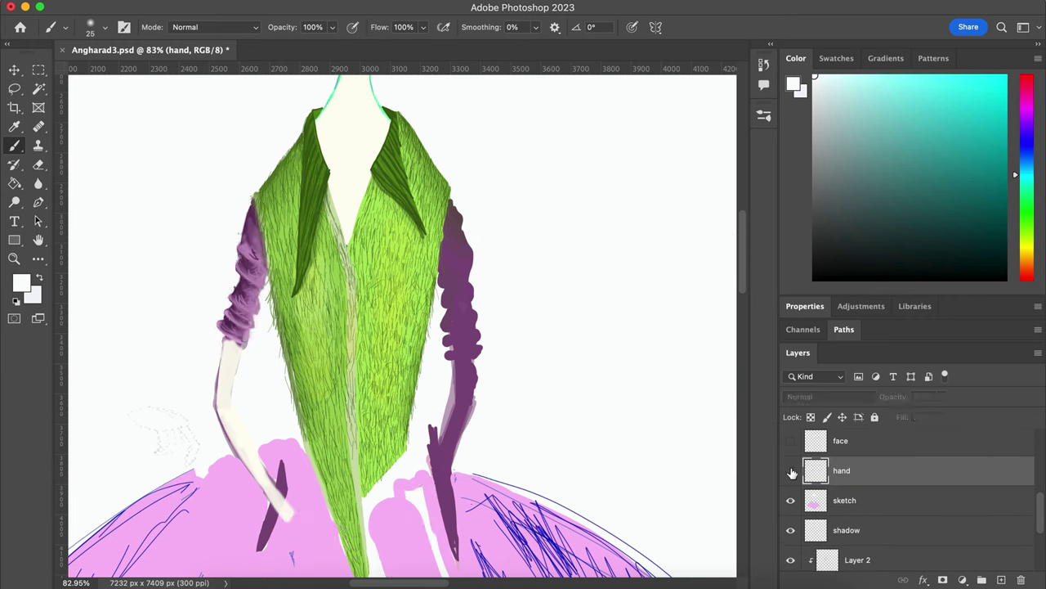
Step: Pick cream with a smaller brush and add a new empty Layer 4
alt+click(225, 351)
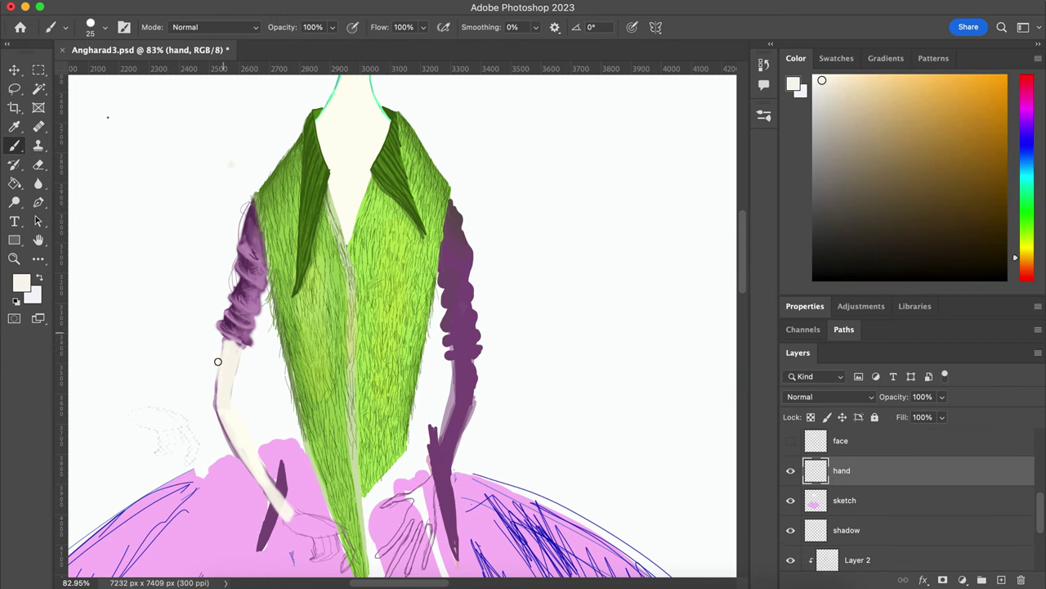
key(bracketleft)
key(bracketleft)
key(bracketleft)
scroll(220, 343, up, 3)
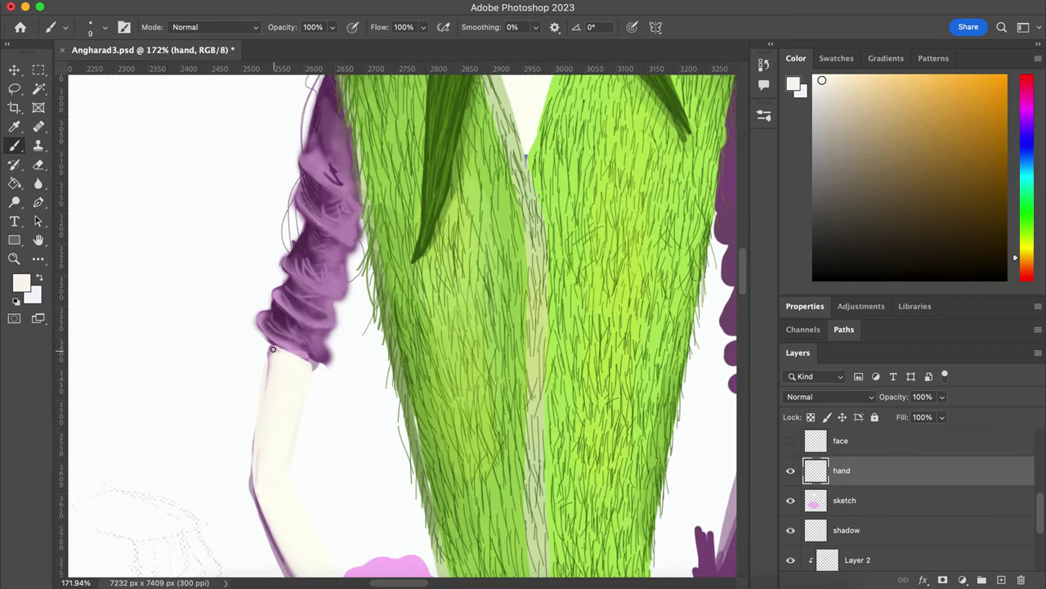
scroll(491, 368, down, 1)
scroll(793, 472, up, 3)
key(ctrl+shift+alt+n)
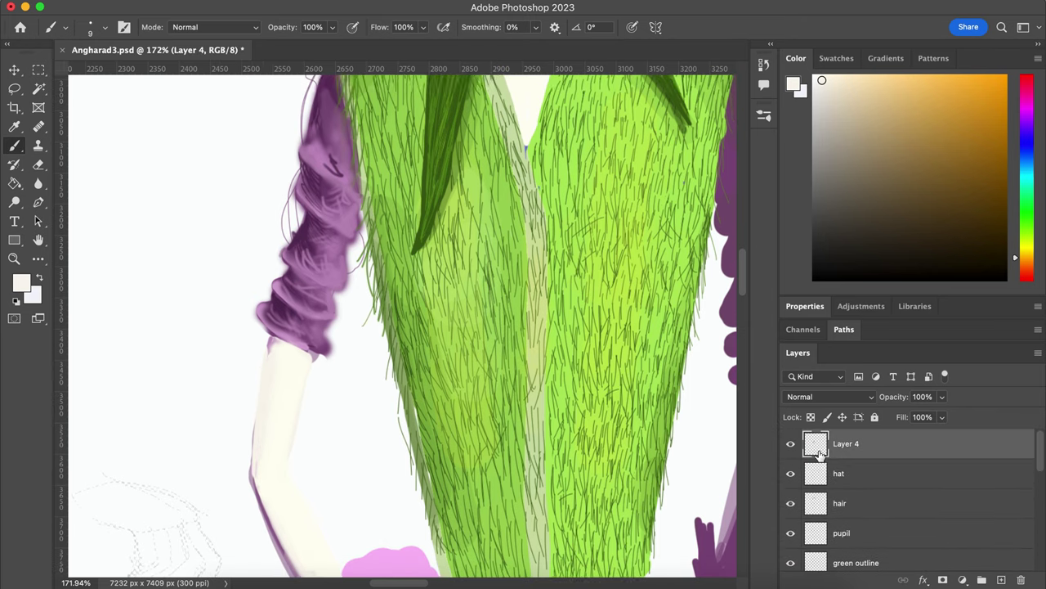
scroll(287, 369, down, 3)
Step: Hide Layer 4 and erase around the left forearm on the hand layer
click(39, 164)
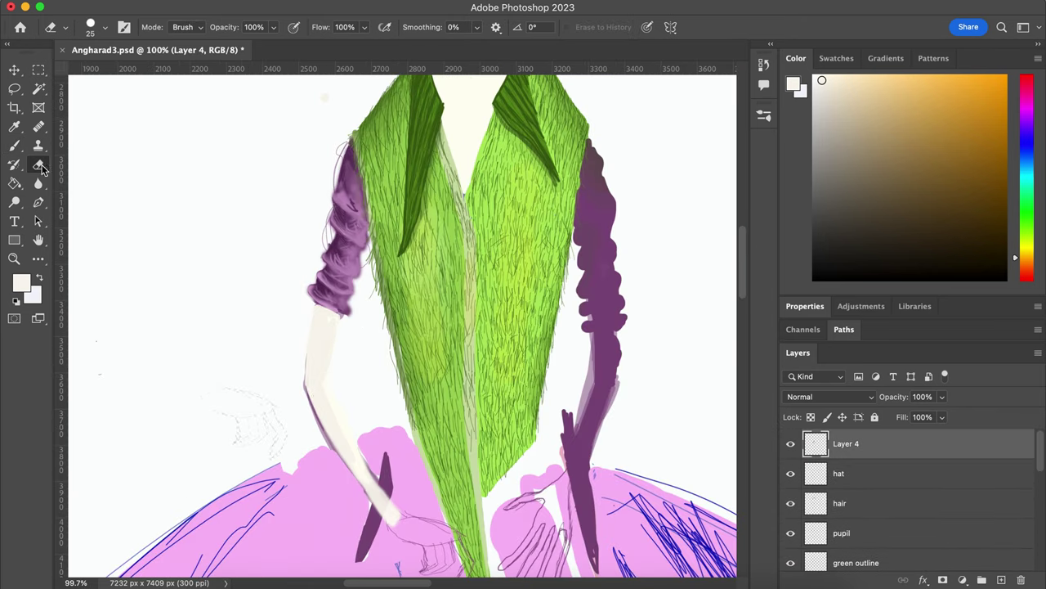
key(x)
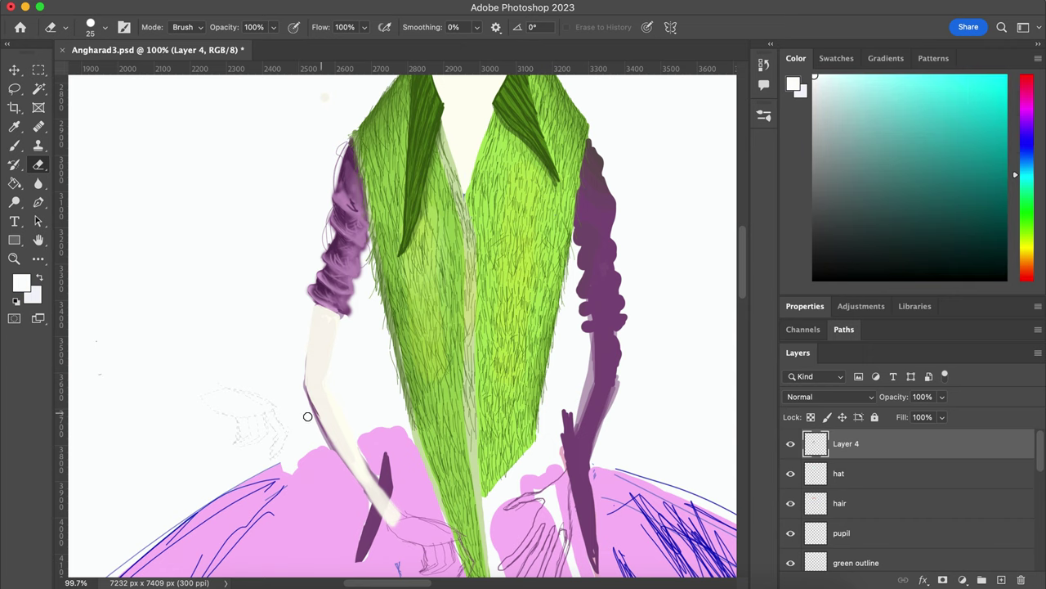
key(bracketright)
click(791, 443)
scroll(797, 449, down, 5)
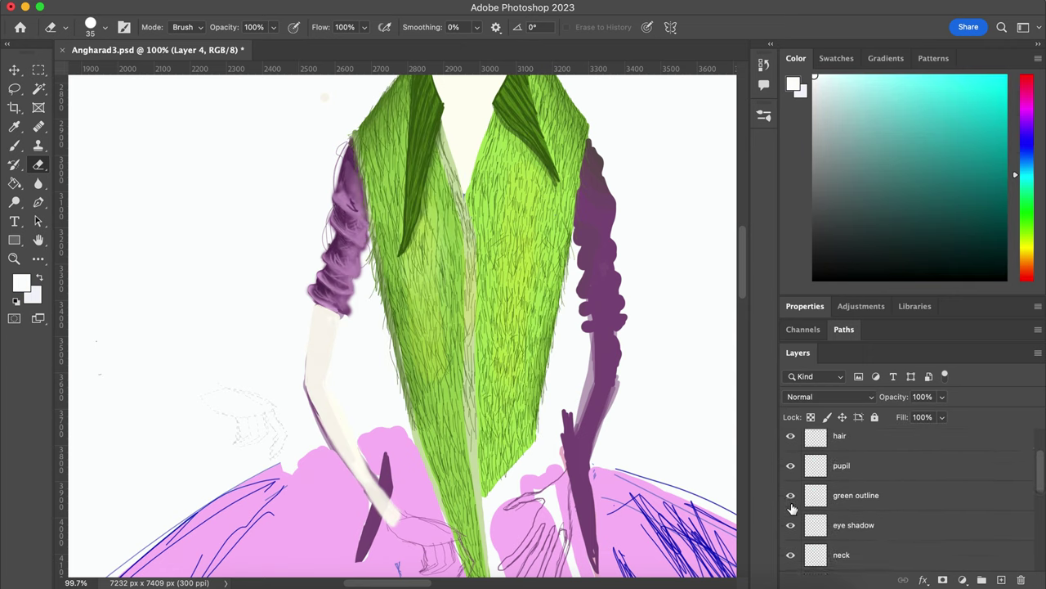
click(842, 519)
drag(319, 417, 341, 342)
scroll(812, 513, up, 5)
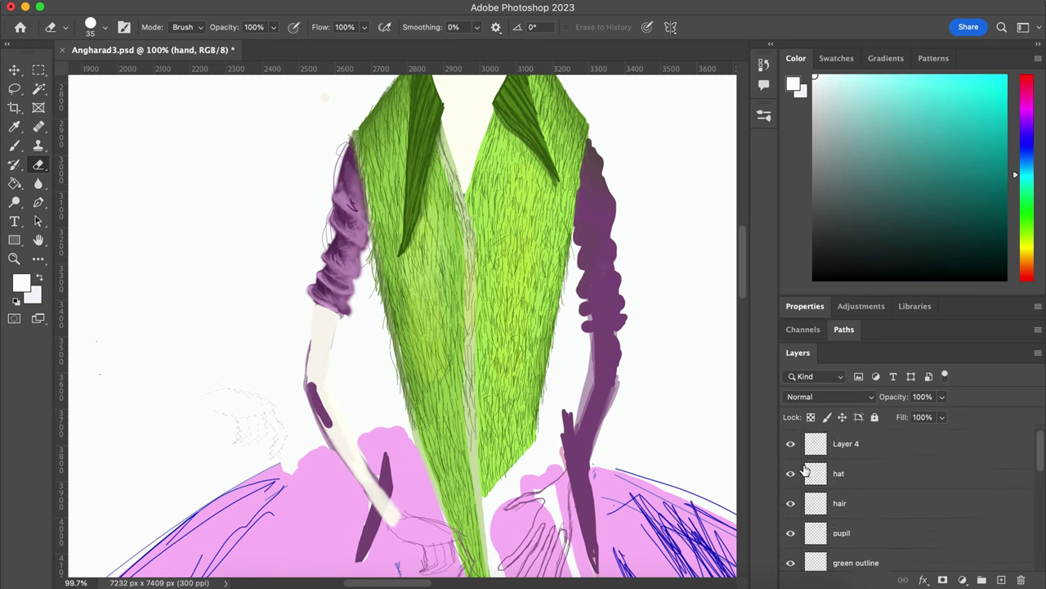
Step: Set cream as foreground, then erase stray paint around the left forearm on the block layer
key(b)
click(834, 443)
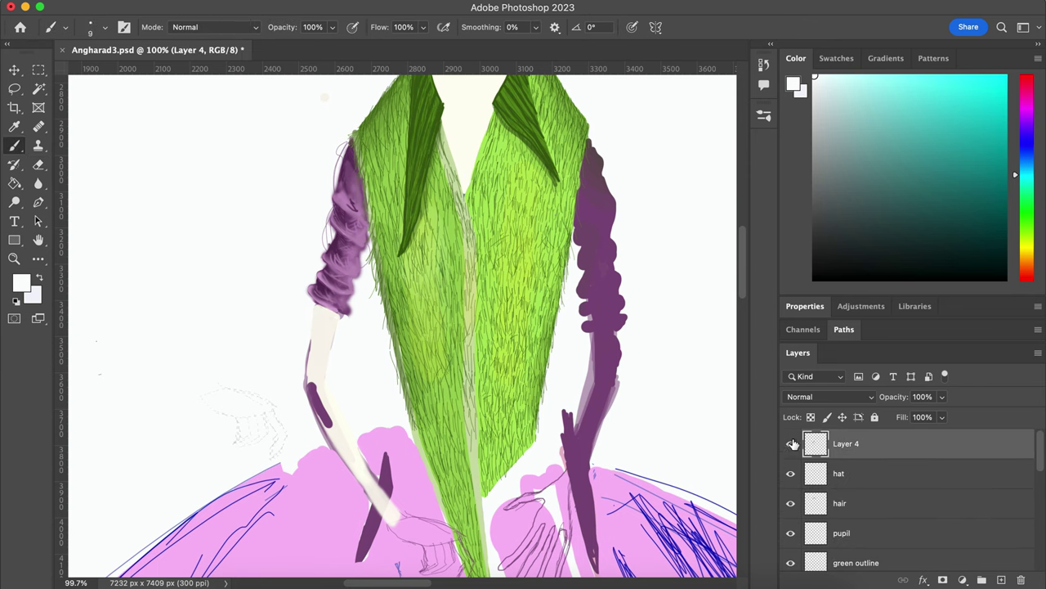
click(795, 85)
click(950, 119)
scroll(899, 499, down, 5)
click(842, 466)
key(e)
drag(323, 429, 303, 306)
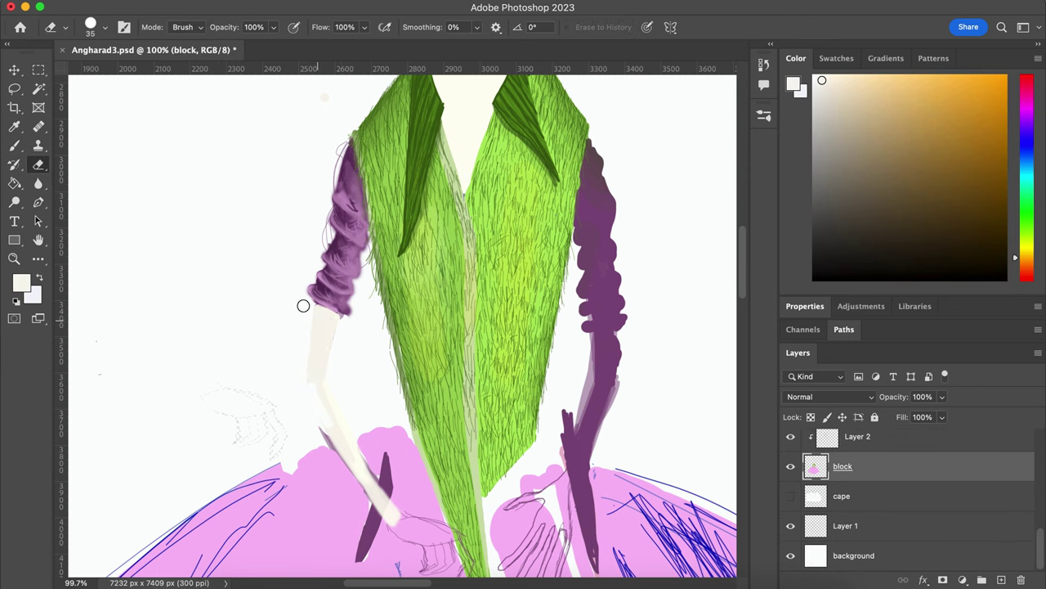
scroll(327, 392, down, 3)
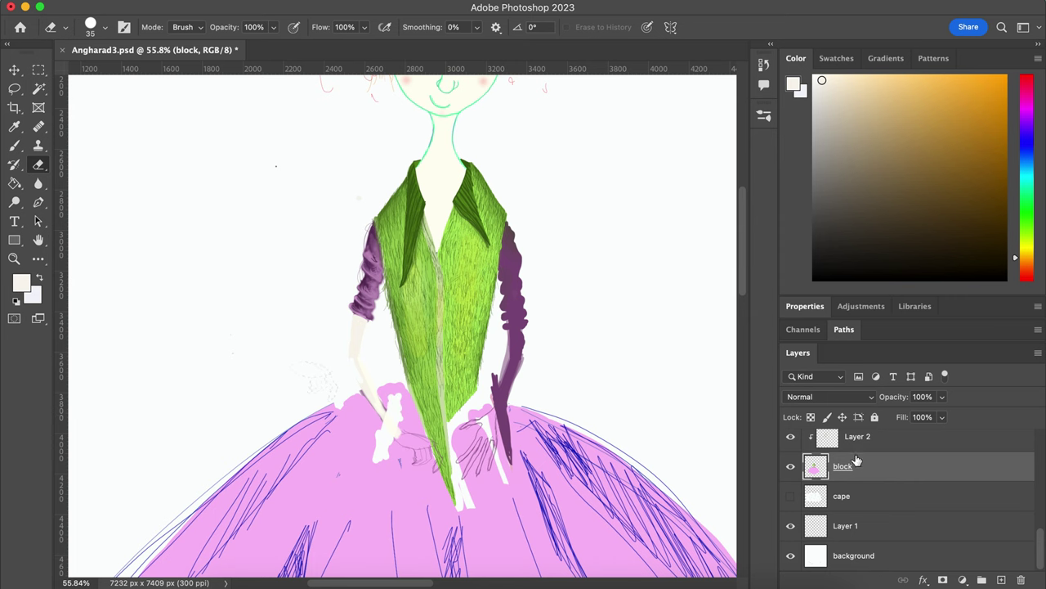
scroll(856, 463, up, 3)
Step: Hide the blue sketch lines and brush the skirt's pink over it
click(790, 420)
scroll(856, 490, down, 3)
key(b)
alt+click(373, 490)
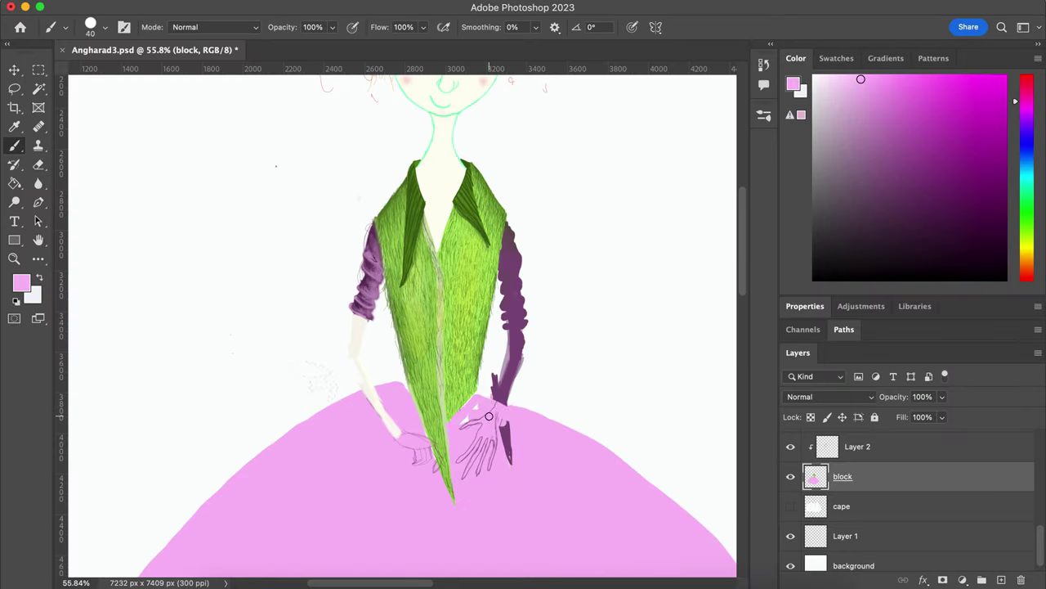
scroll(489, 417, up, 3)
scroll(525, 512, down, 5)
scroll(526, 511, right, 2)
key(bracketleft)
key(bracketleft)
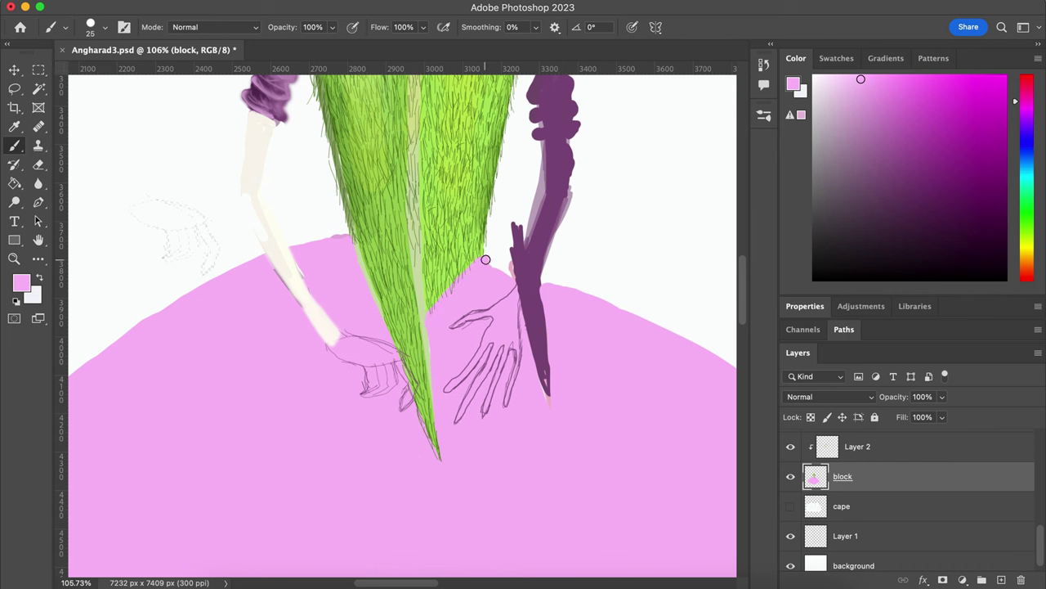
Step: Erase the purple right arm below the elbow and paint a cream forearm, wrist and fingers
key(bracketleft)
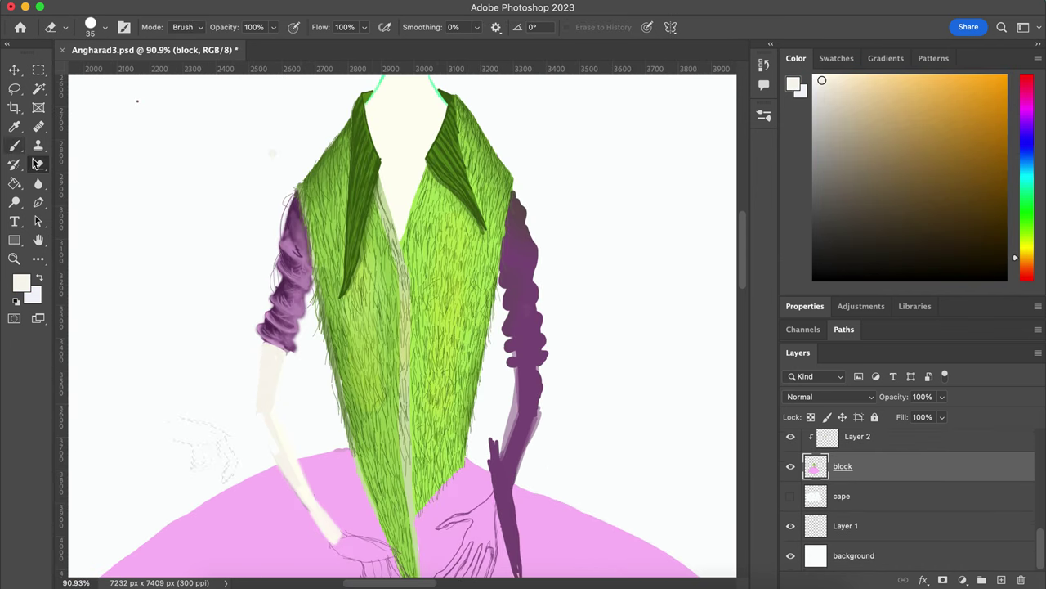
drag(527, 378, 496, 458)
click(8, 140)
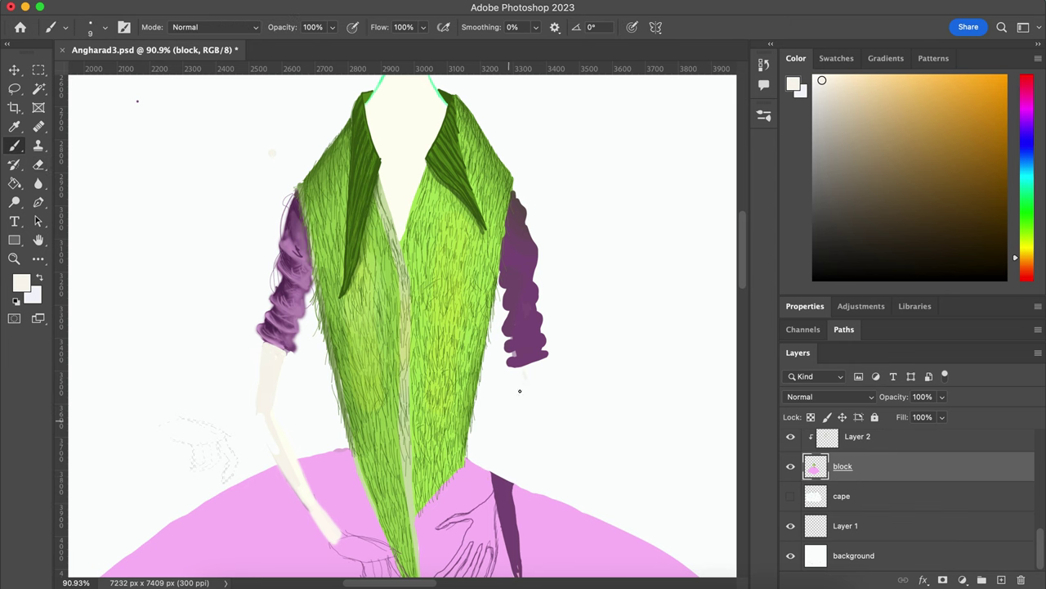
drag(523, 374, 492, 512)
key(bracketright)
key(bracketright)
drag(533, 370, 494, 494)
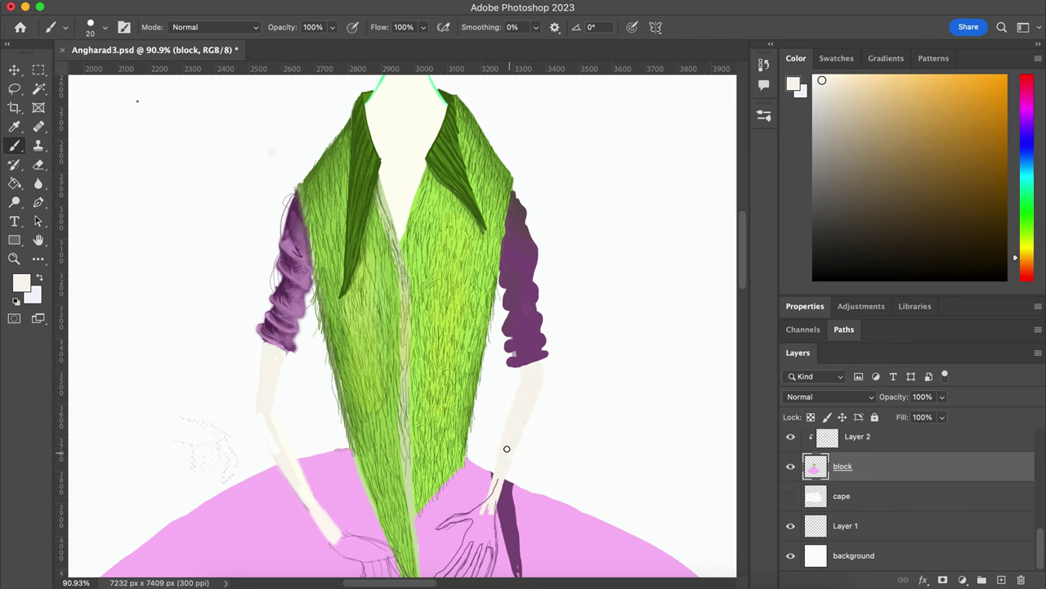
scroll(506, 448, down, 3)
key(bracketleft)
key(bracketleft)
drag(475, 418, 464, 501)
drag(469, 446, 451, 418)
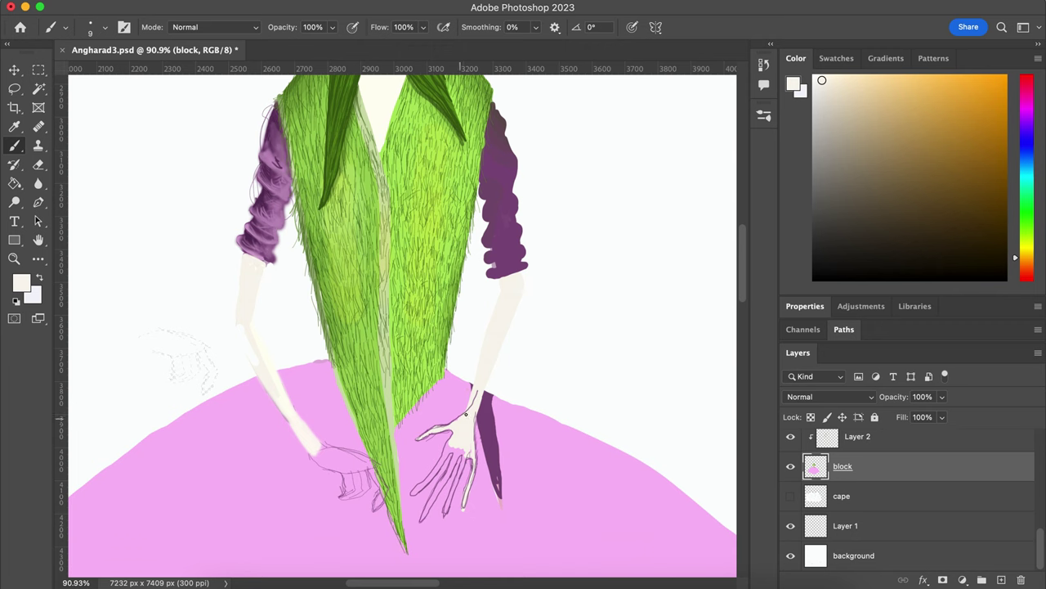
Step: Fill the skirt with cream using the Paint Bucket, undoing the accidental whole-canvas fill
key(w)
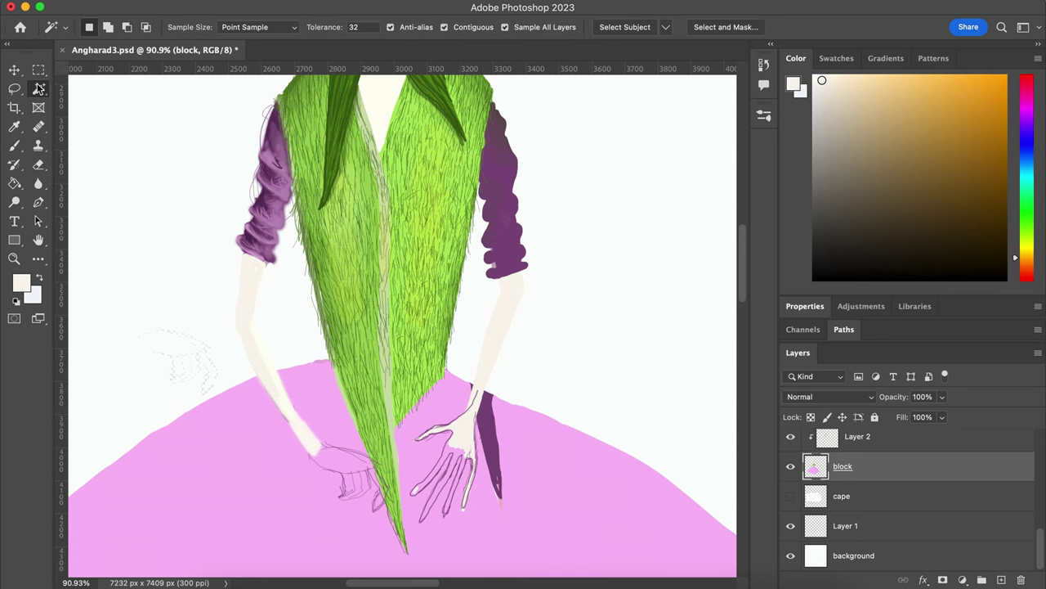
key(g)
click(362, 443)
scroll(362, 444, down, 5)
key(ctrl+z)
click(433, 442)
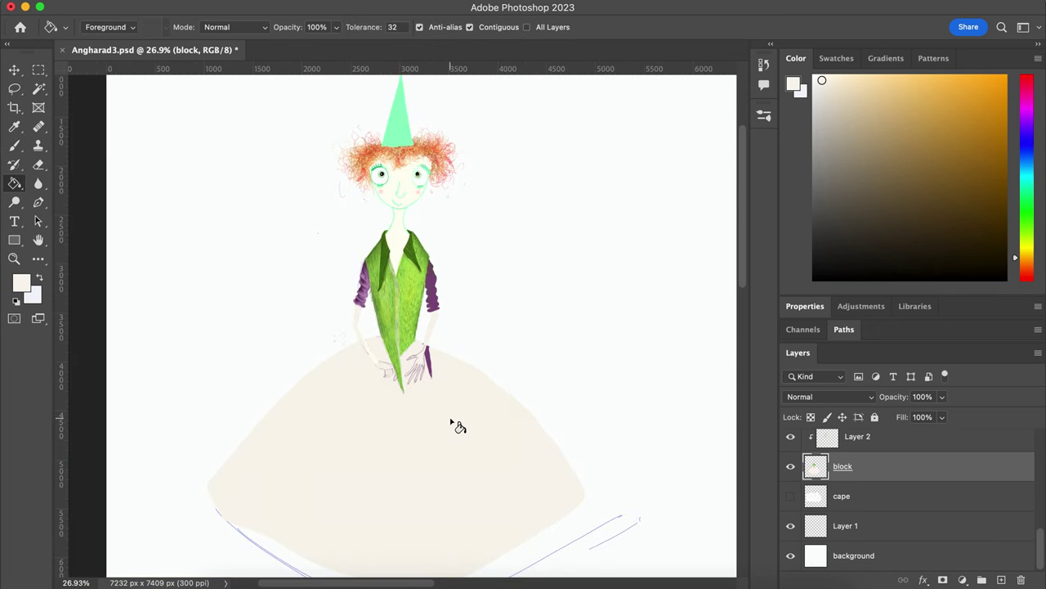
click(404, 129)
key(ctrl+z)
scroll(401, 339, up, 5)
Step: Make Layer 4 active and try moving it lower in the layer stack
key(b)
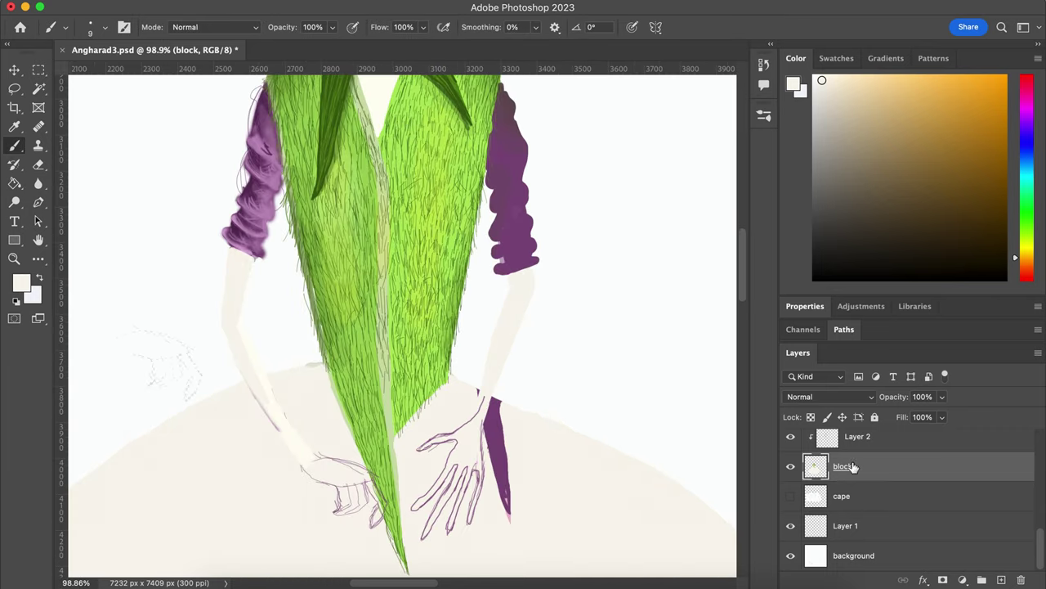
scroll(882, 490, up, 5)
click(806, 448)
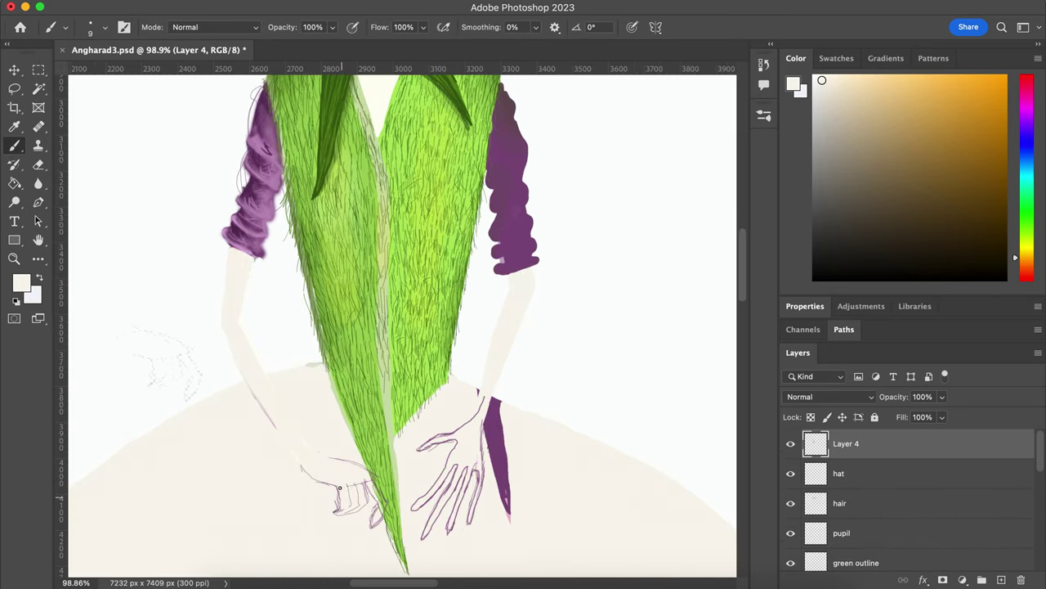
drag(821, 446, 740, 472)
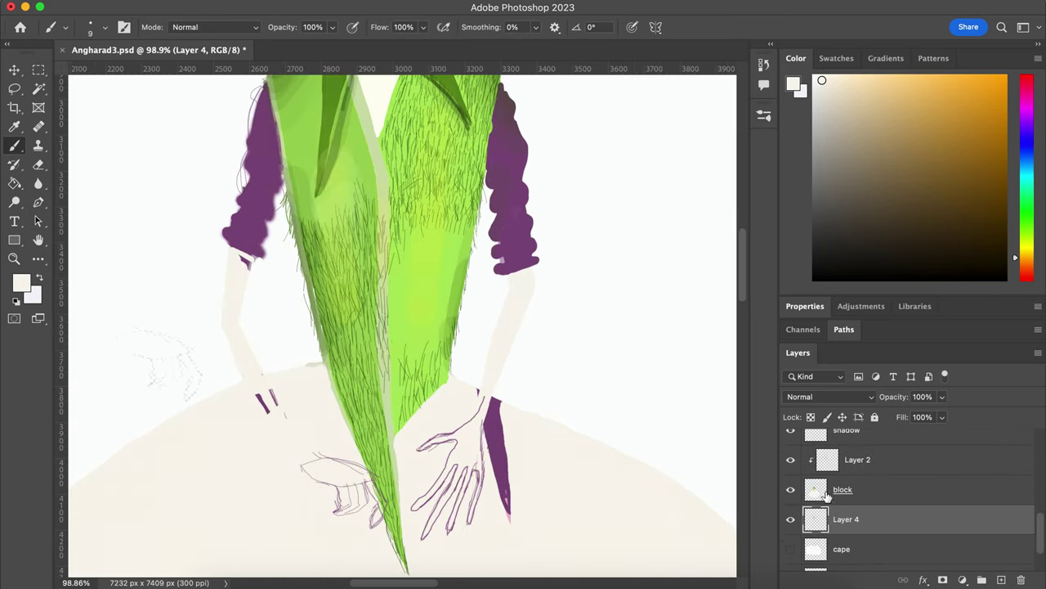
scroll(740, 472, down, 5)
scroll(393, 246, up, 5)
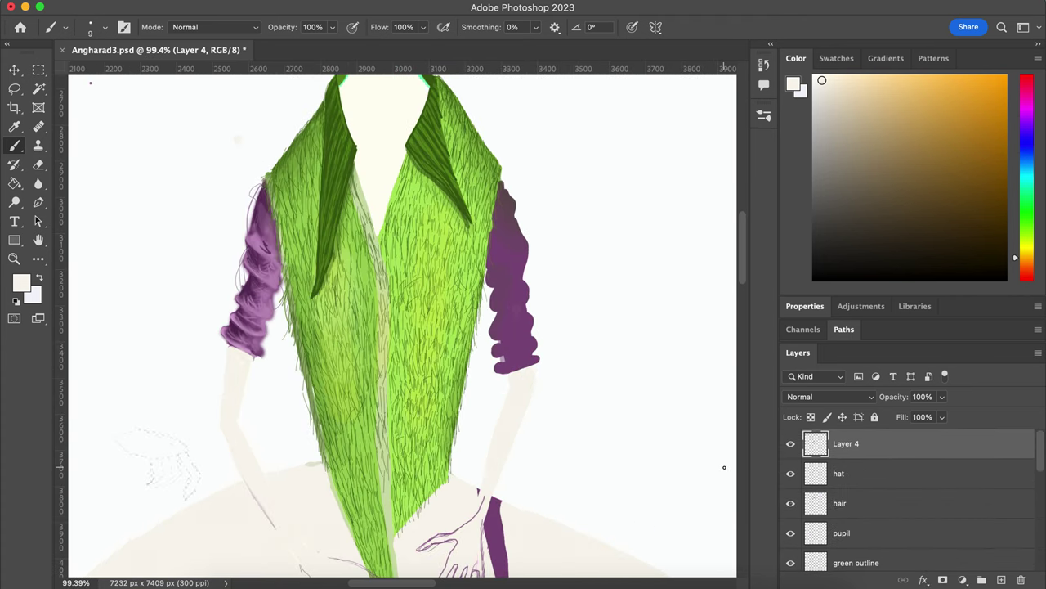
Step: Rename Layer 4 to 'left arm 4'
double_click(846, 444)
text(left arm 4)
key(Return)
scroll(392, 327, down, 3)
Step: Sample the outlines' mint green and move the green outline layer above left arm 4
click(856, 563)
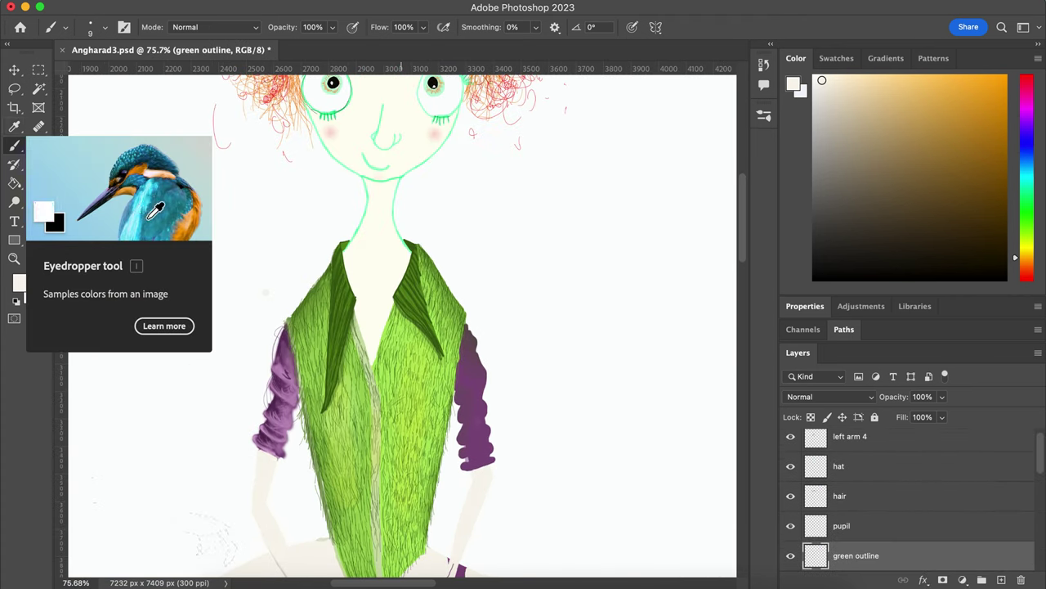
alt+click(369, 87)
drag(818, 562, 817, 437)
scroll(392, 327, down, 3)
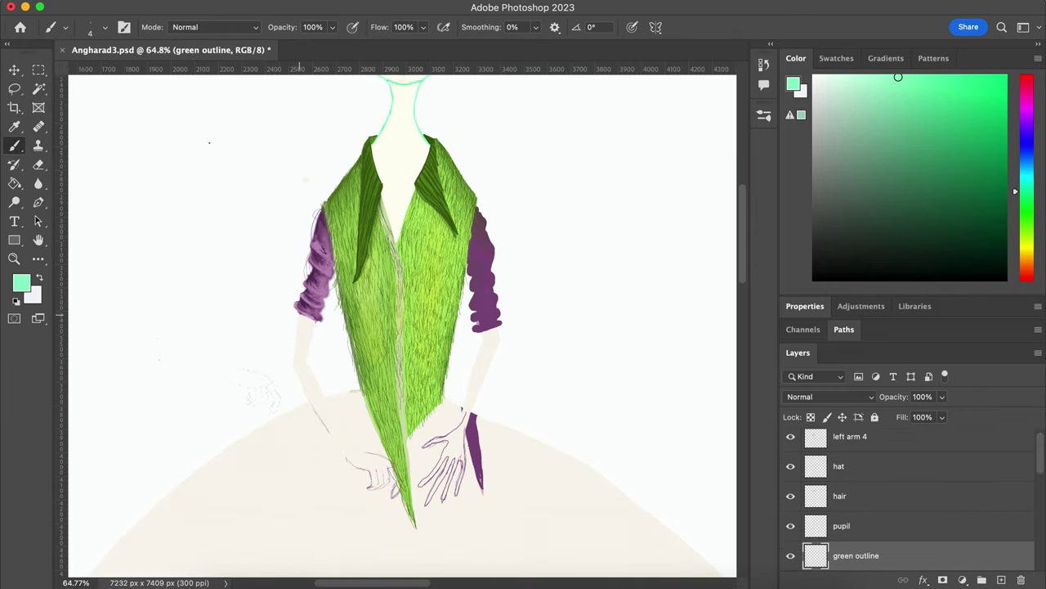
scroll(393, 327, up, 1)
scroll(413, 325, up, 3)
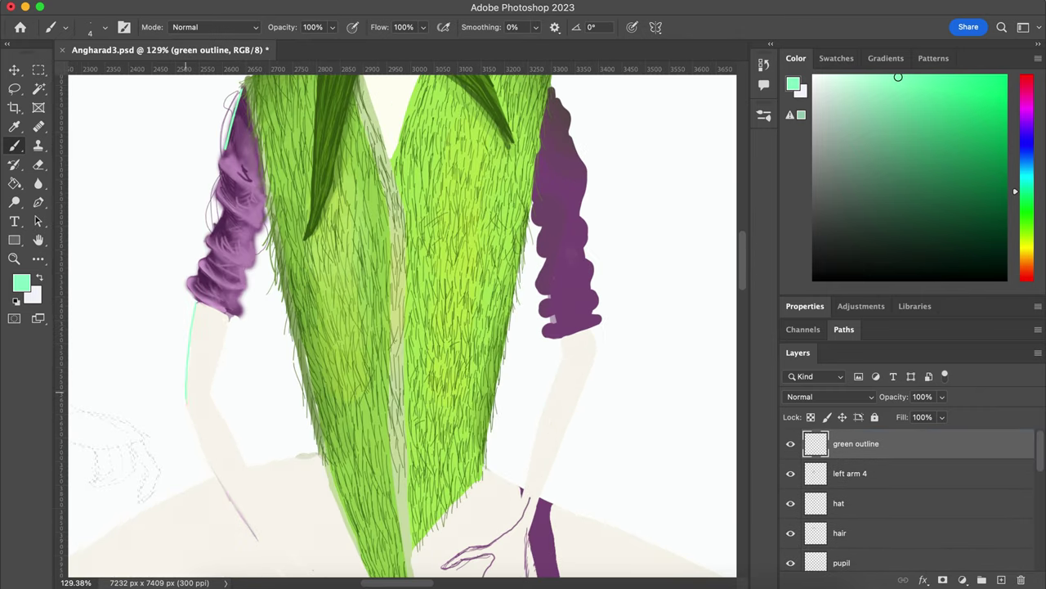
scroll(400, 322, down, 3)
scroll(400, 326, up, 2)
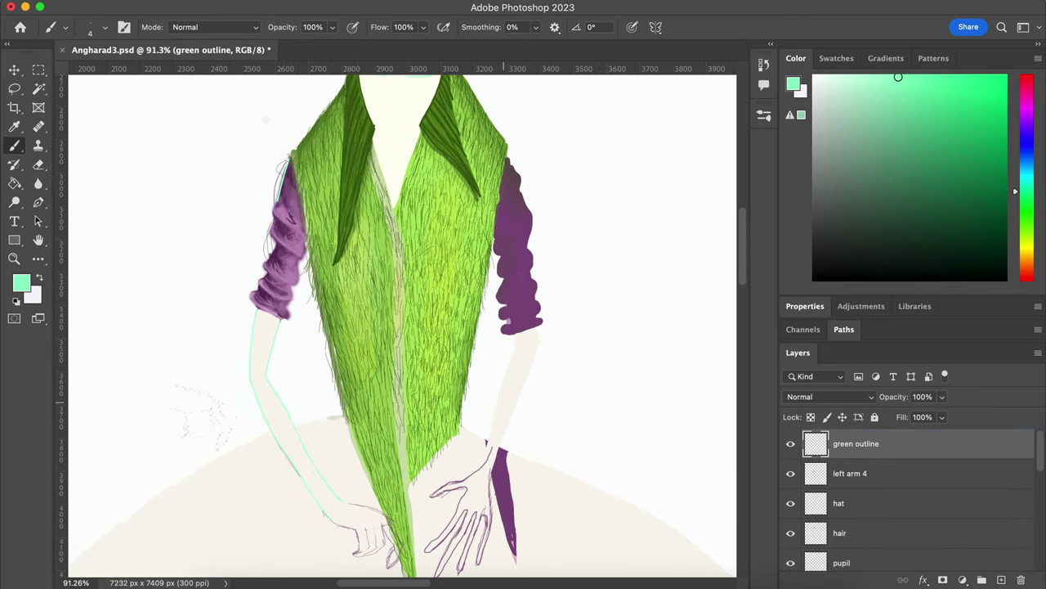
scroll(489, 474, down, 2)
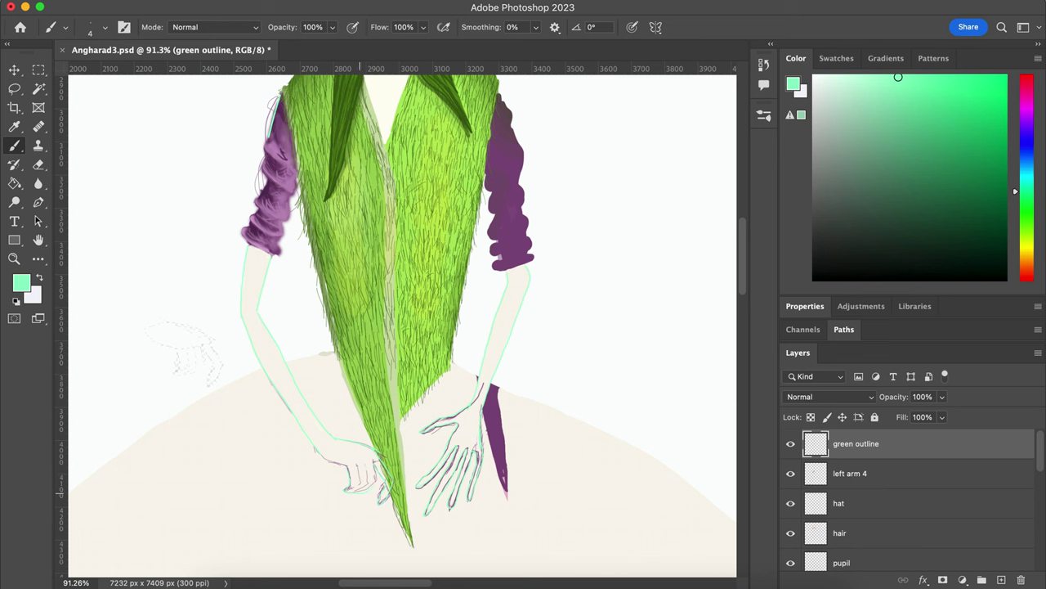
key(v)
key(alt+bracketleft)
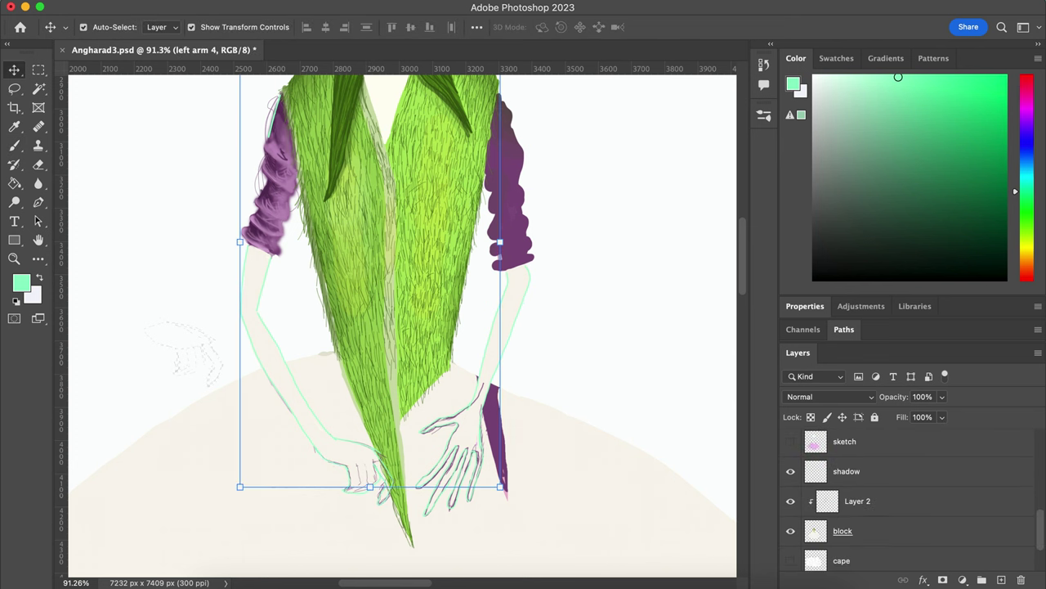
Step: Paint lighter and dark purple onto the sleeves, blurring the strokes to blend
key(b)
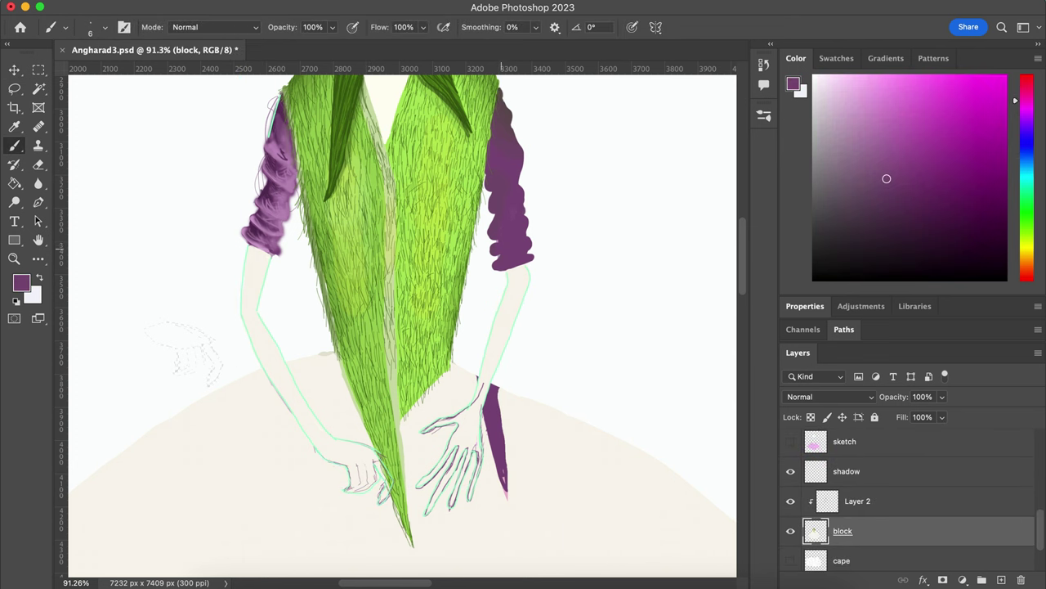
alt+click(509, 204)
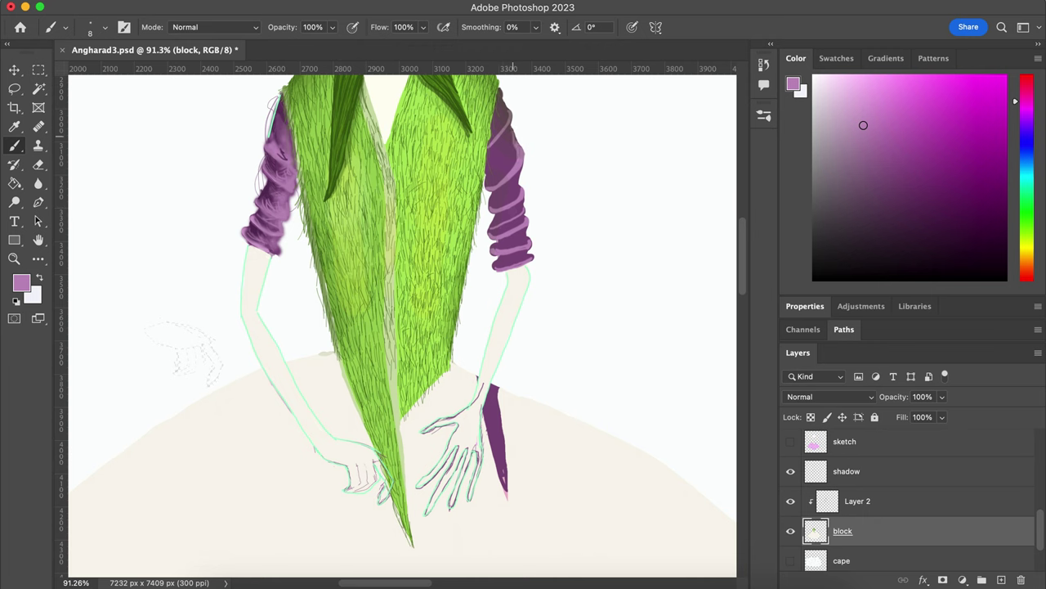
scroll(527, 233, up, 2)
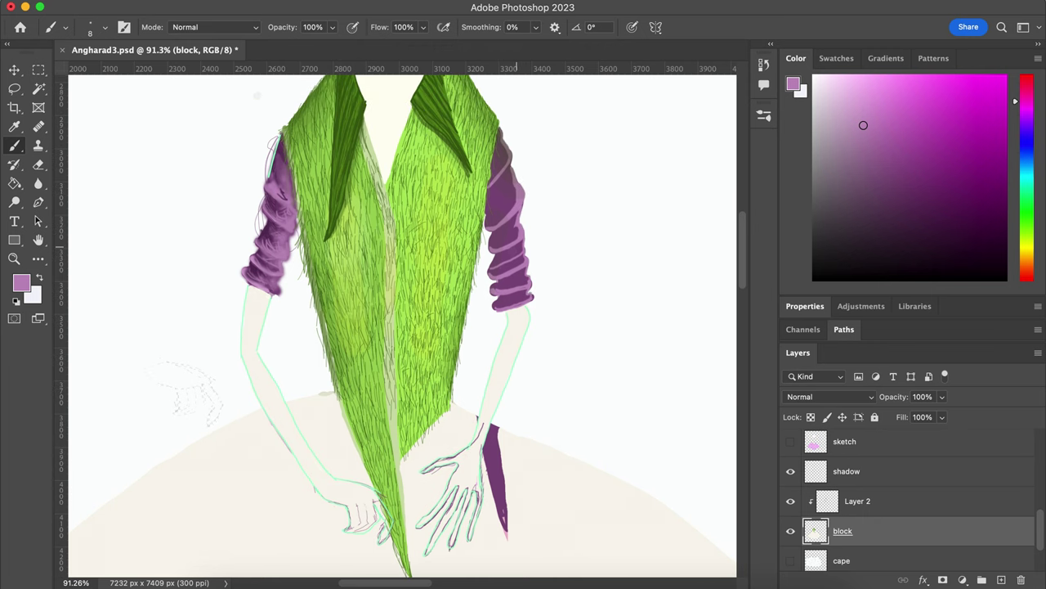
alt+click(488, 221)
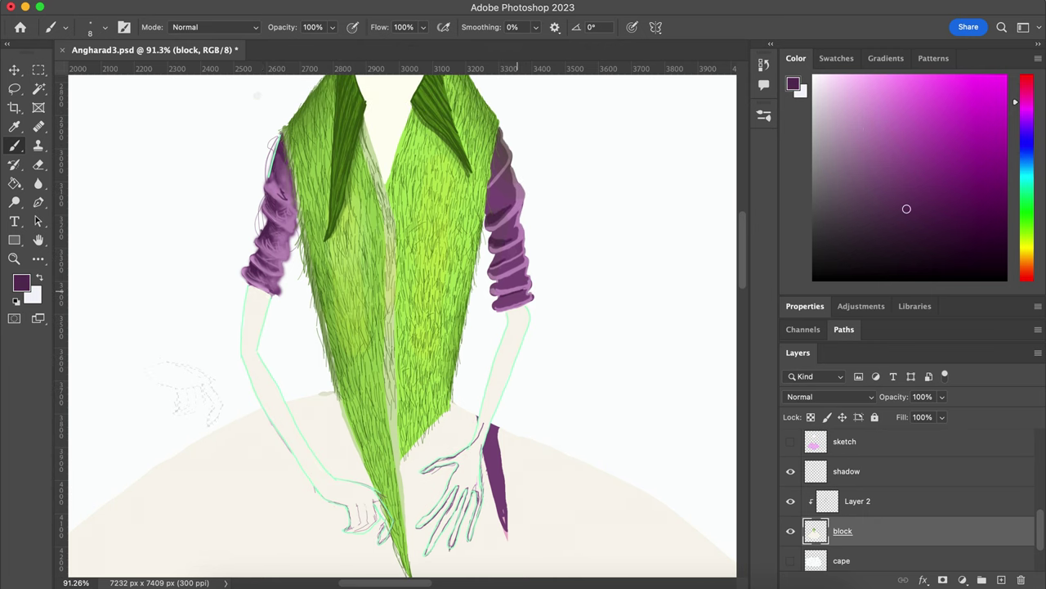
key(r)
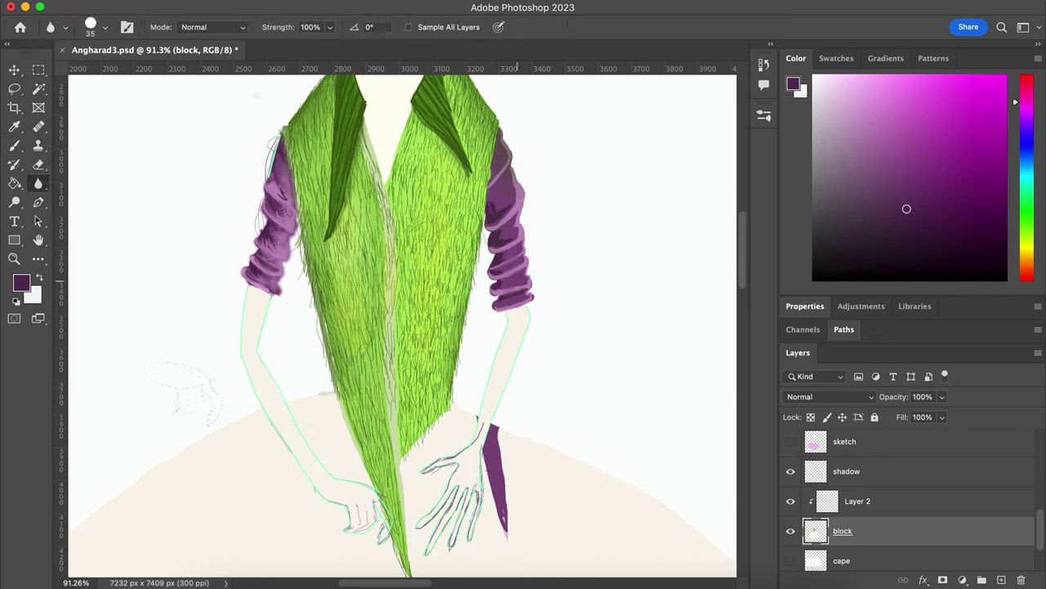
key(b)
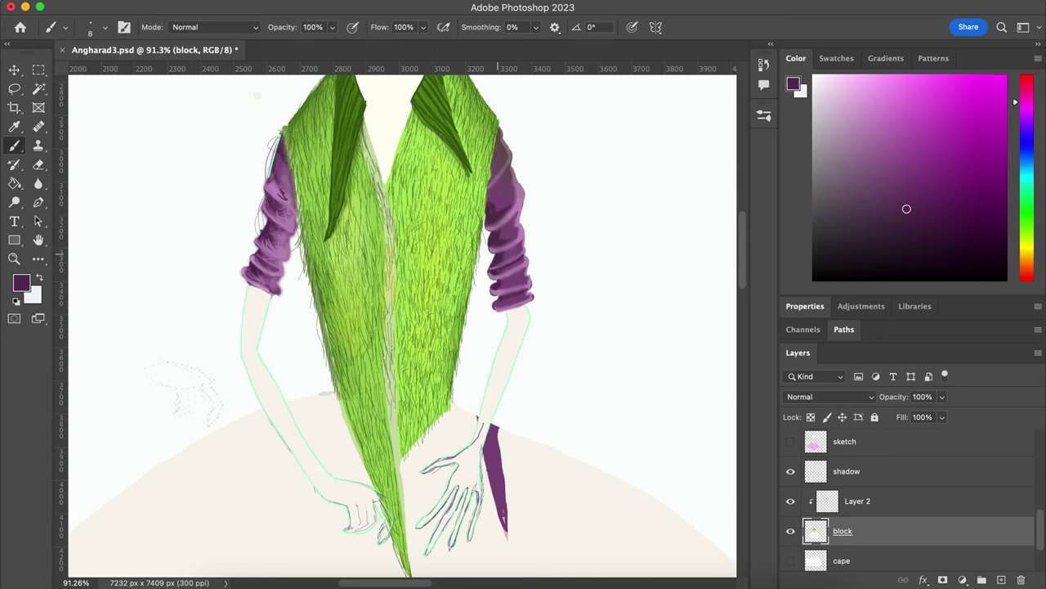
key(r)
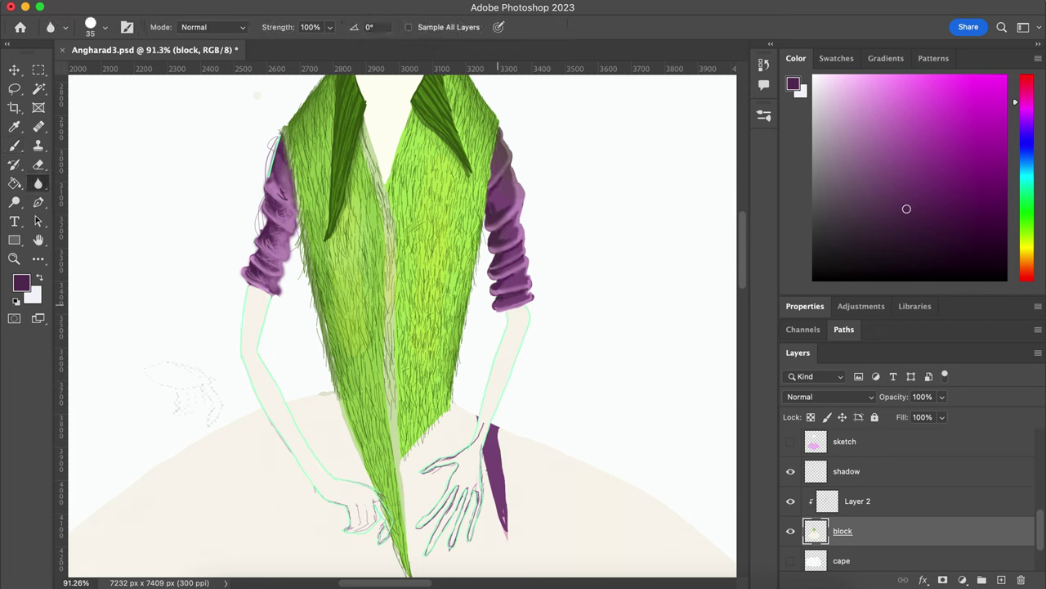
key(b)
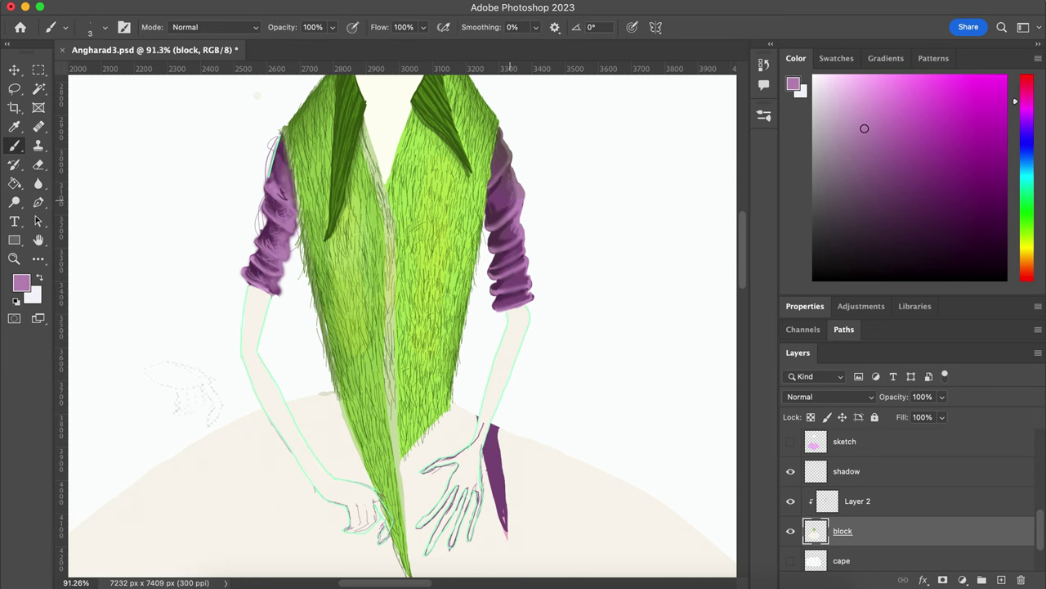
Step: Set a light pink highlight colour and a dark purple shadow colour
click(22, 282)
key(Return)
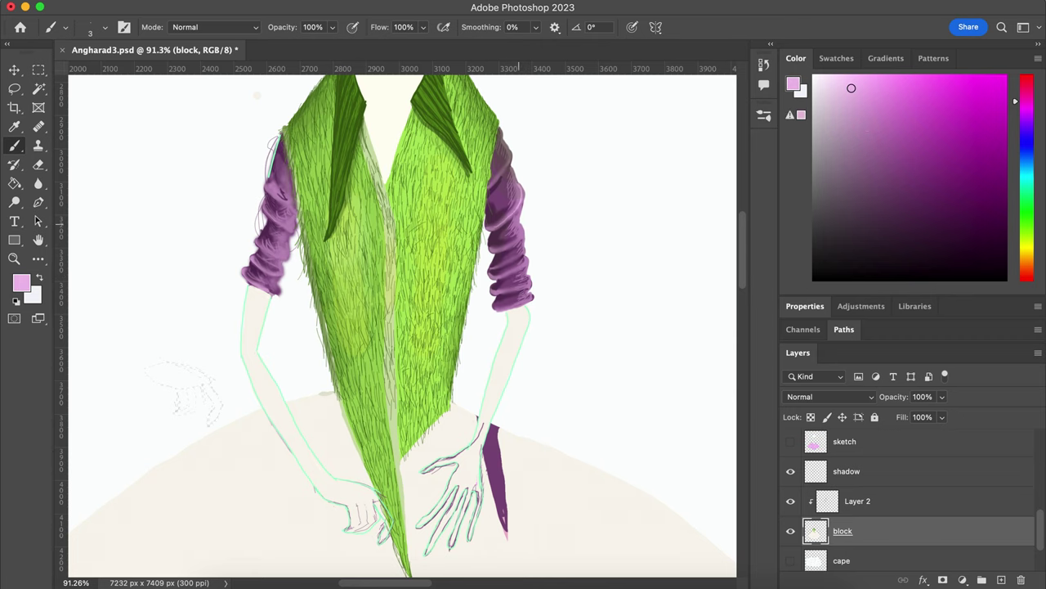
click(22, 282)
click(742, 264)
key(Return)
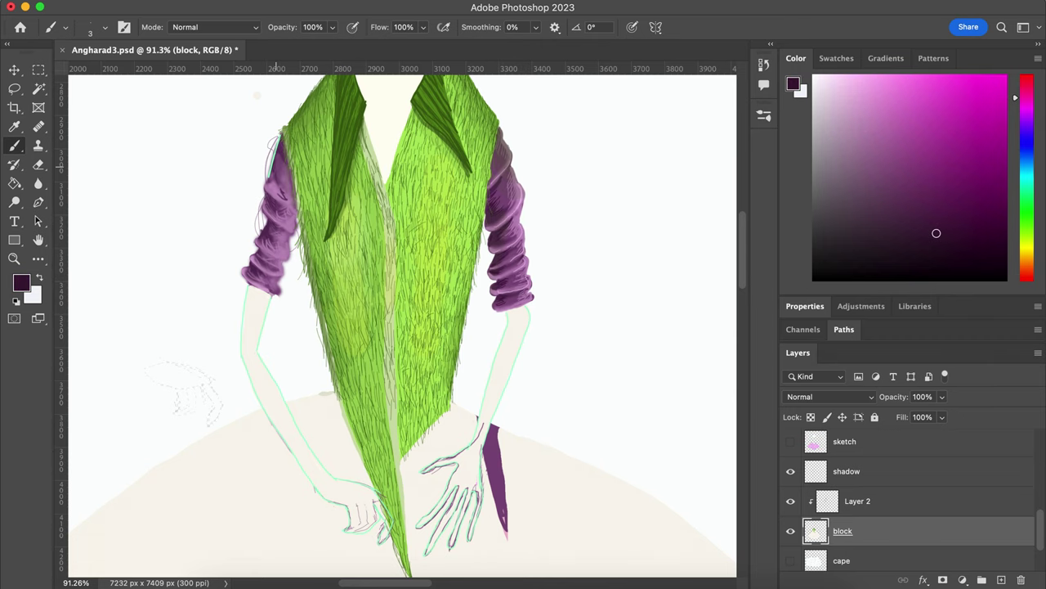
Step: On left arm 4, paint mid purple, darker plum folds and light pink sleeve highlights
super+click(257, 95)
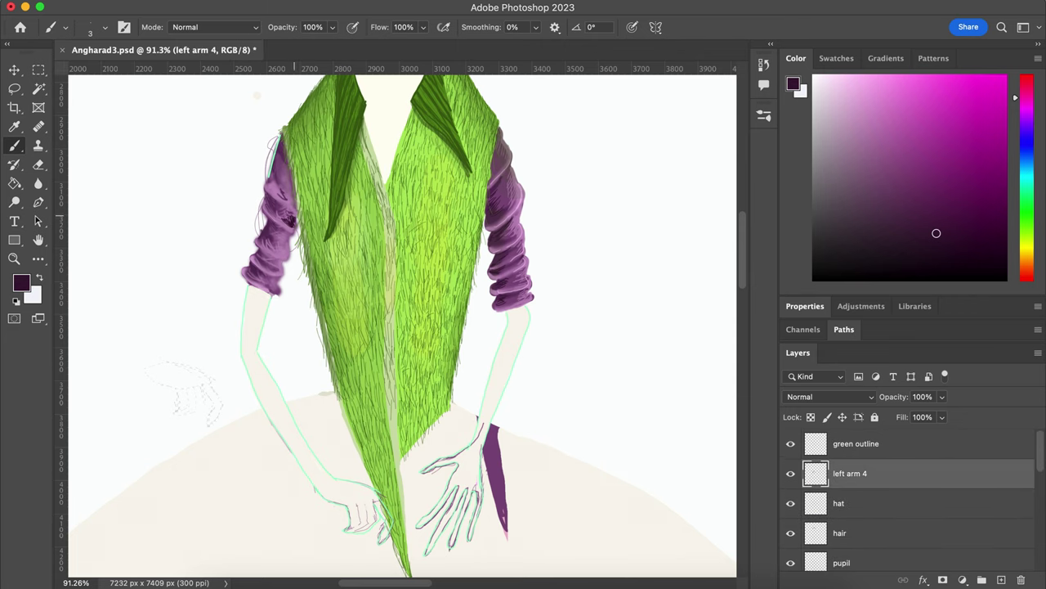
click(282, 246)
key(Return)
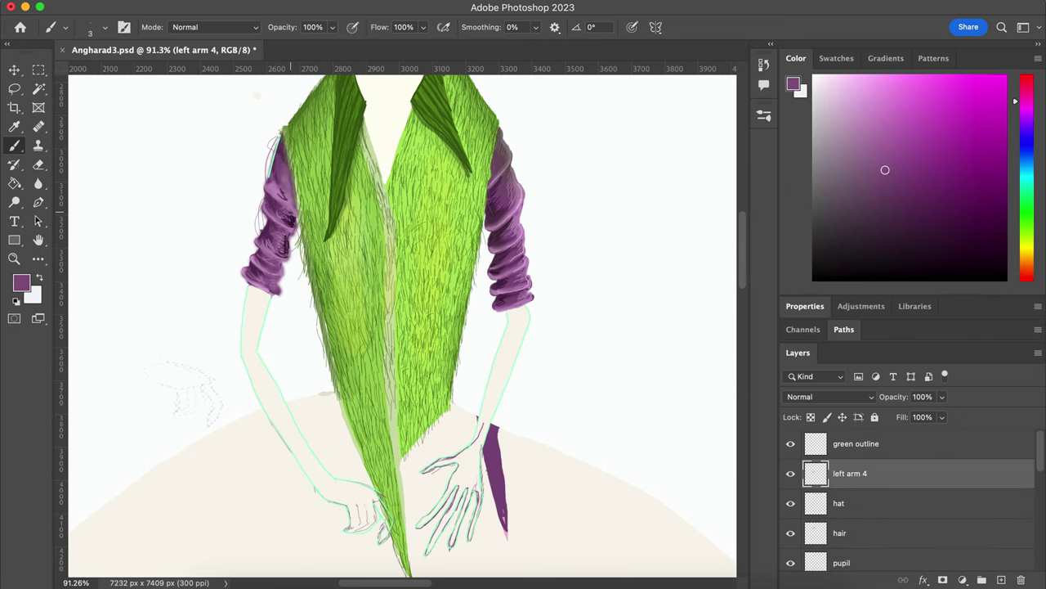
alt+click(286, 194)
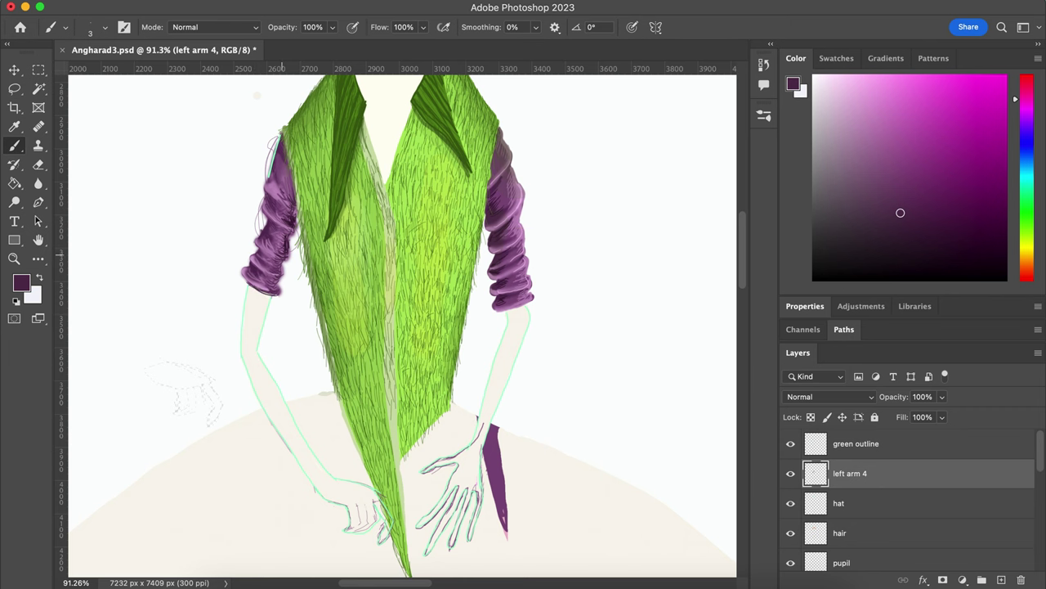
alt+click(270, 187)
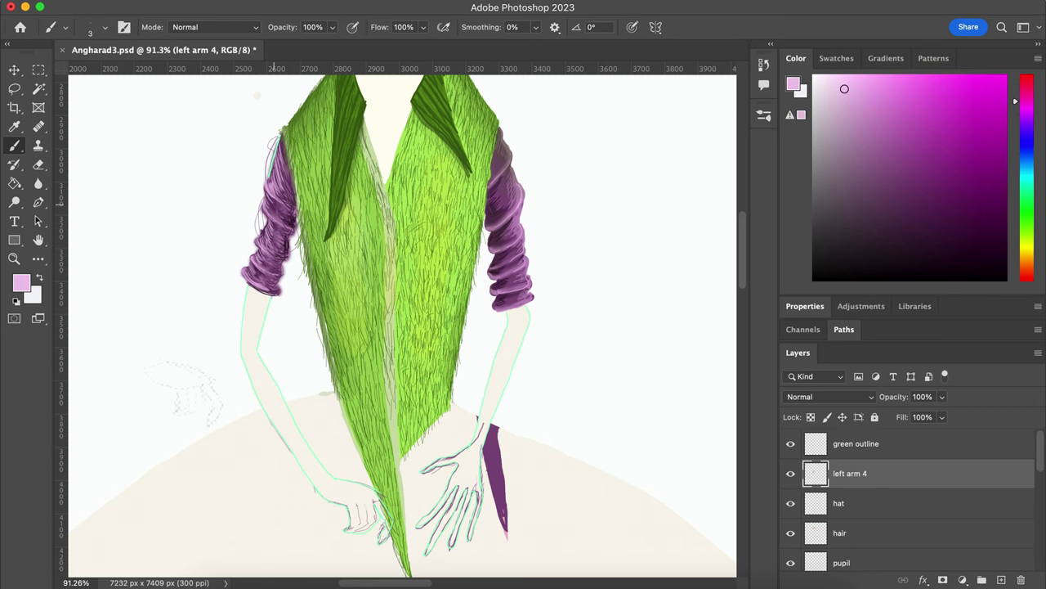
Step: Choose a light beige foreground colour for the arms
alt+click(246, 341)
alt+click(263, 359)
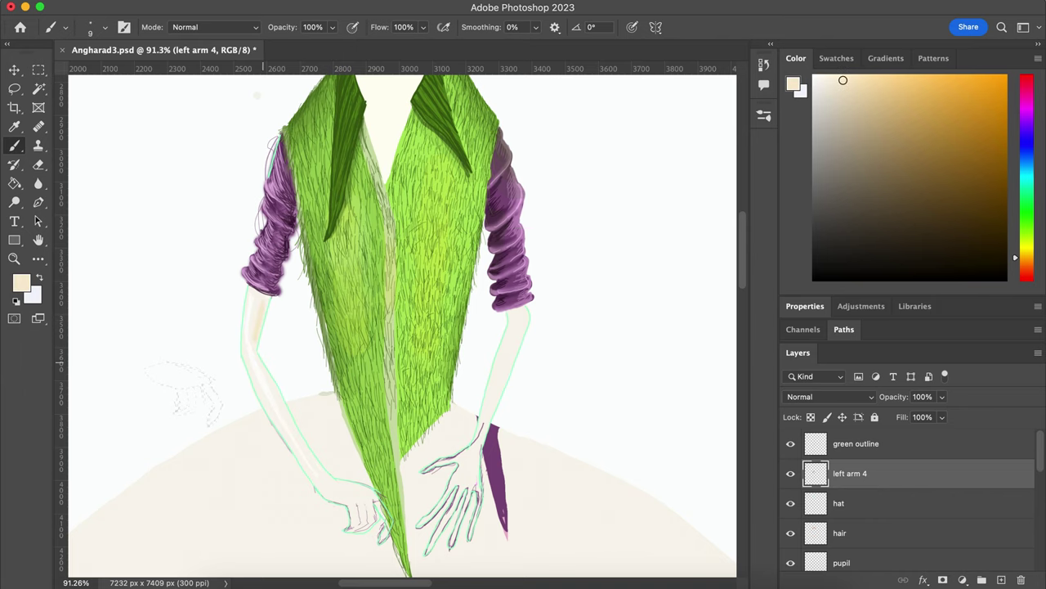
alt+click(486, 409)
alt+scroll(490, 327, down, 5)
alt+scroll(490, 245, up, 4)
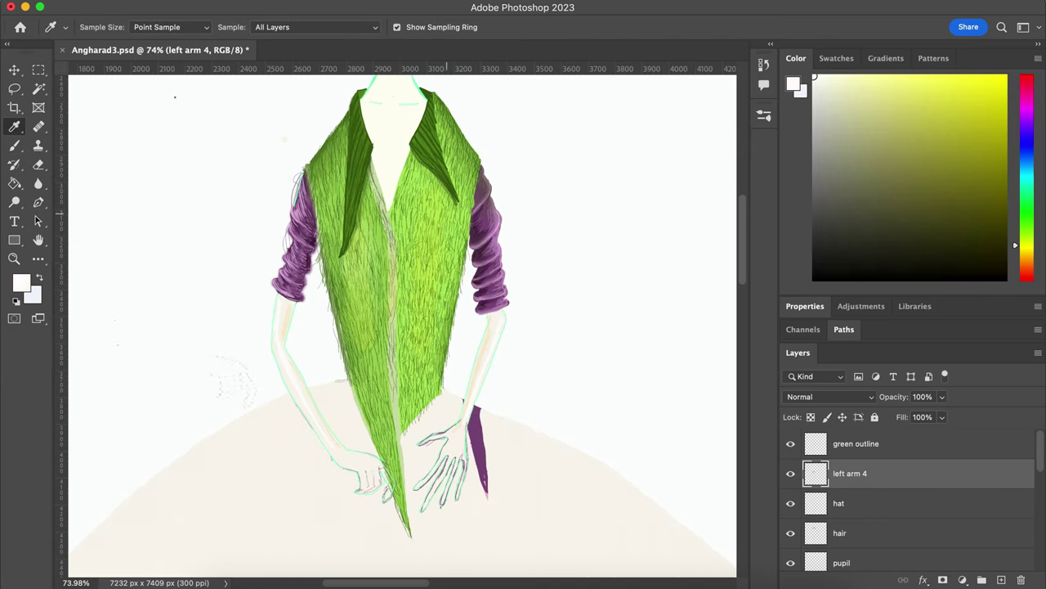
alt+click(491, 217)
alt+click(408, 556)
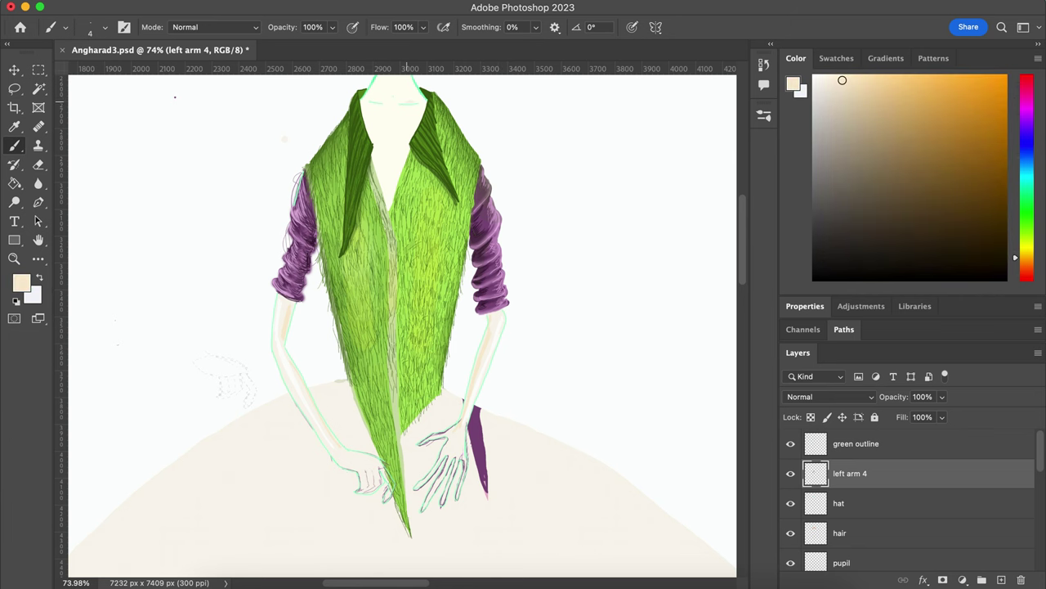
alt+scroll(400, 327, down, 5)
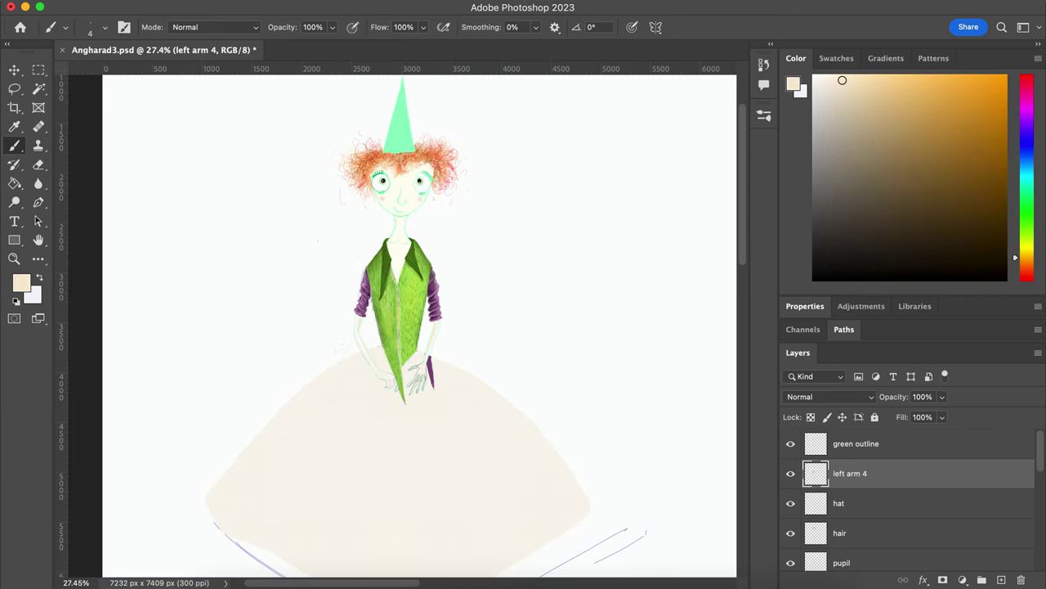
Step: Save the illustration as Angharad4.psd
click(140, 145)
scroll(451, 213, up, 5)
scroll(451, 213, down, 3)
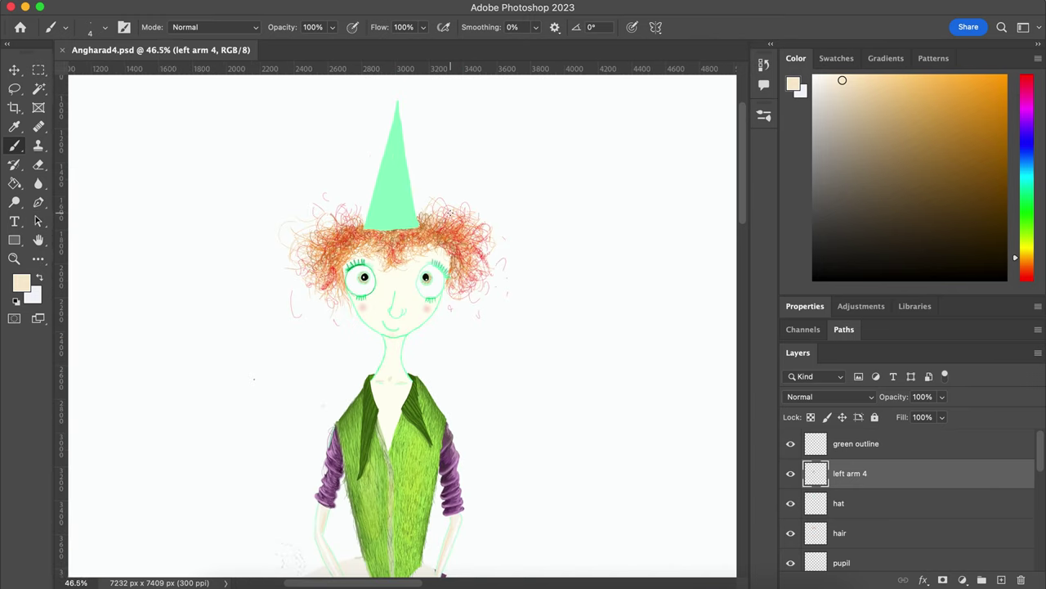
scroll(450, 213, down, 2)
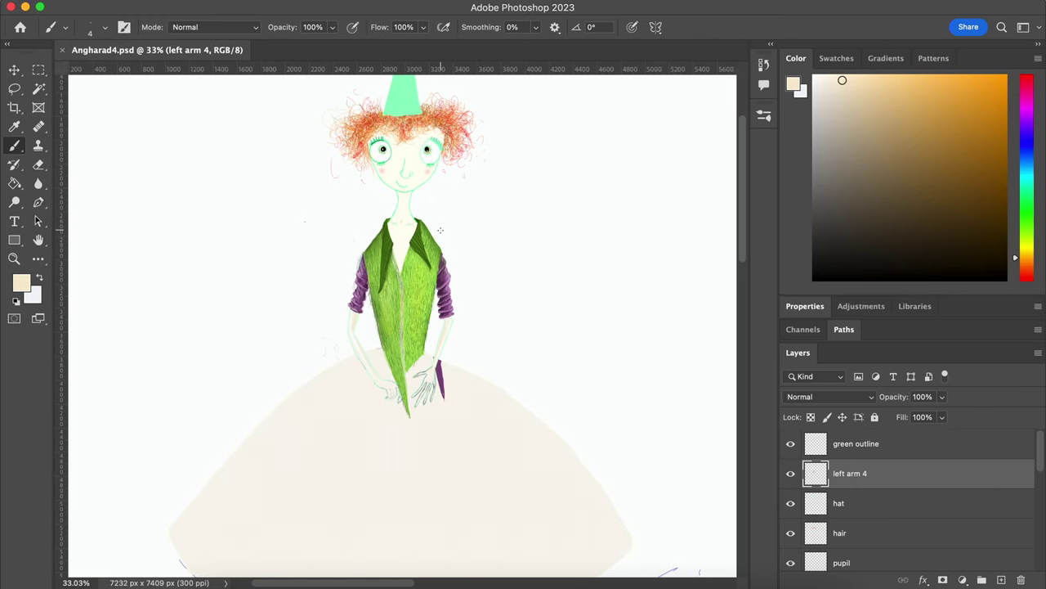
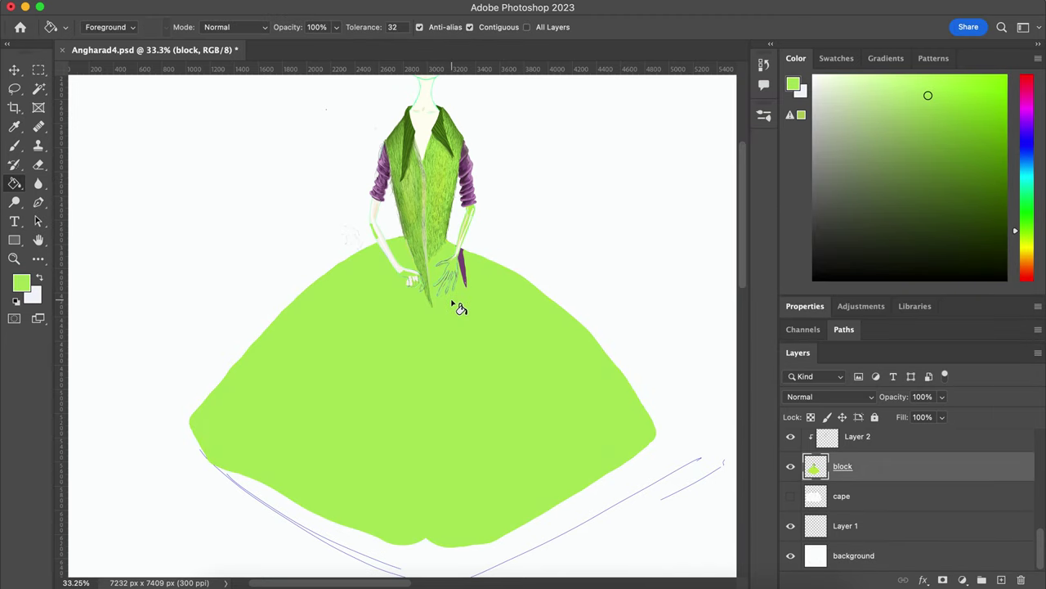
Step: Try a scalloped lime-green hem on the skirt bottom, then undo it
key(b)
drag(359, 537, 421, 532)
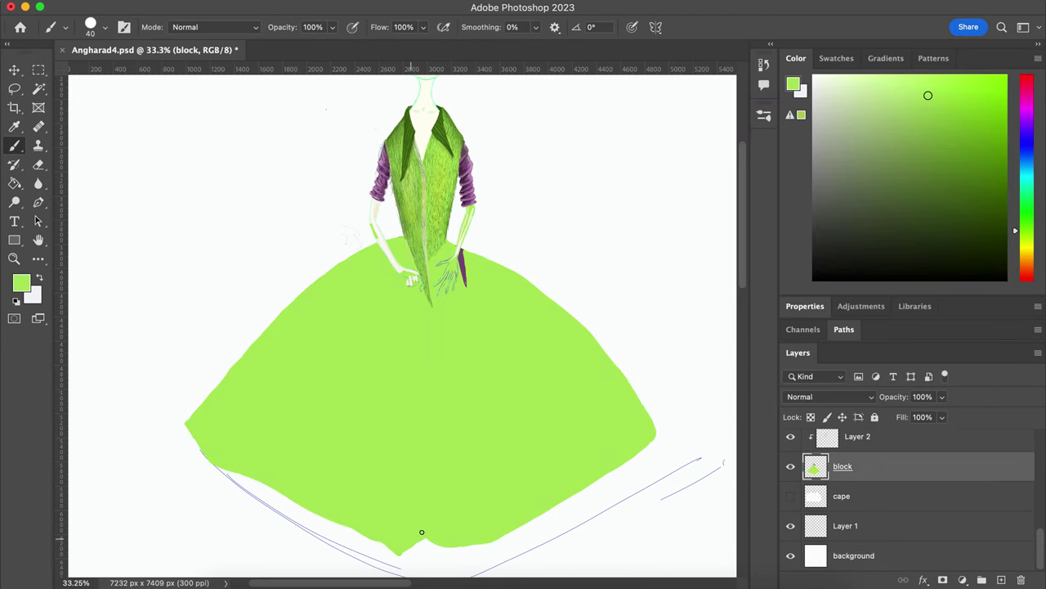
mouse_move(188, 433)
mouse_down()
mouse_move(252, 486)
mouse_move(400, 541)
mouse_move(520, 525)
mouse_move(659, 441)
mouse_up()
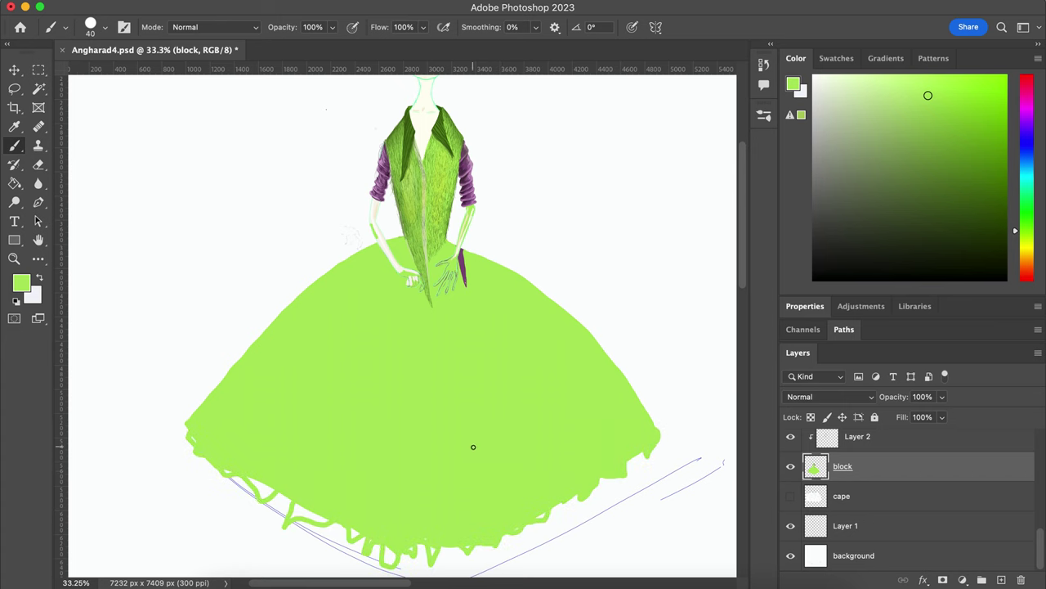
key(g)
click(263, 497)
key(b)
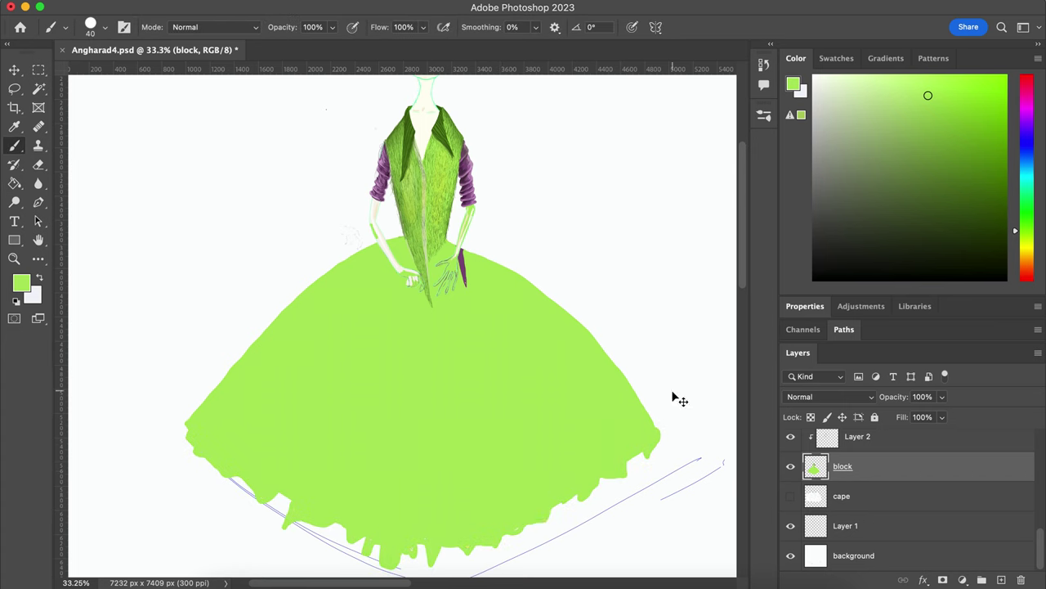
key(super+z)
key(super+z)
key(super+z)
key(g)
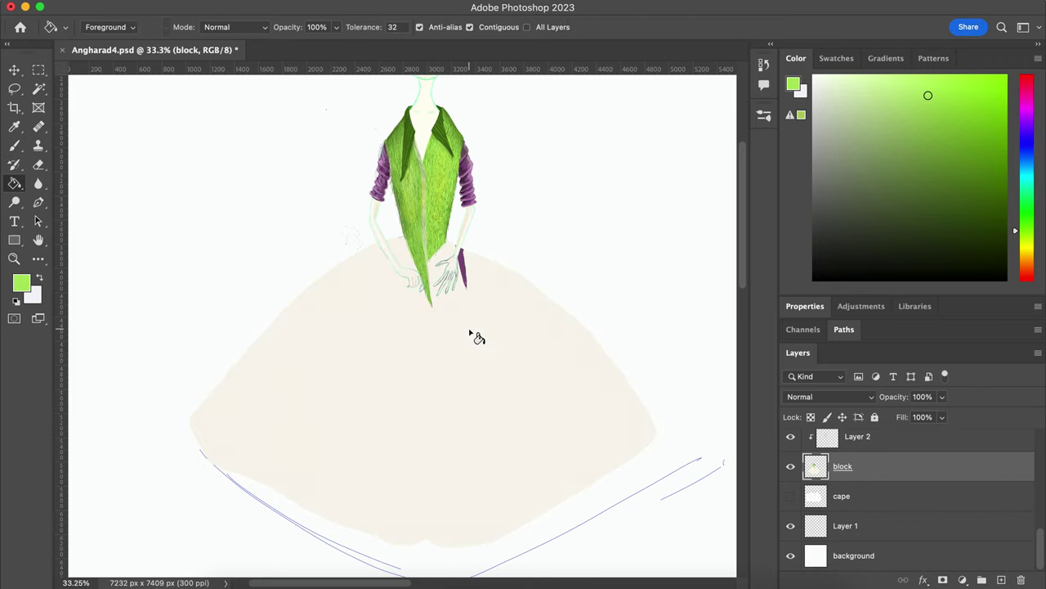
Step: Magic Wand-select the cream skirt area
scroll(478, 338, up, 3)
key(w)
scroll(334, 241, down, 2)
scroll(335, 239, up, 2)
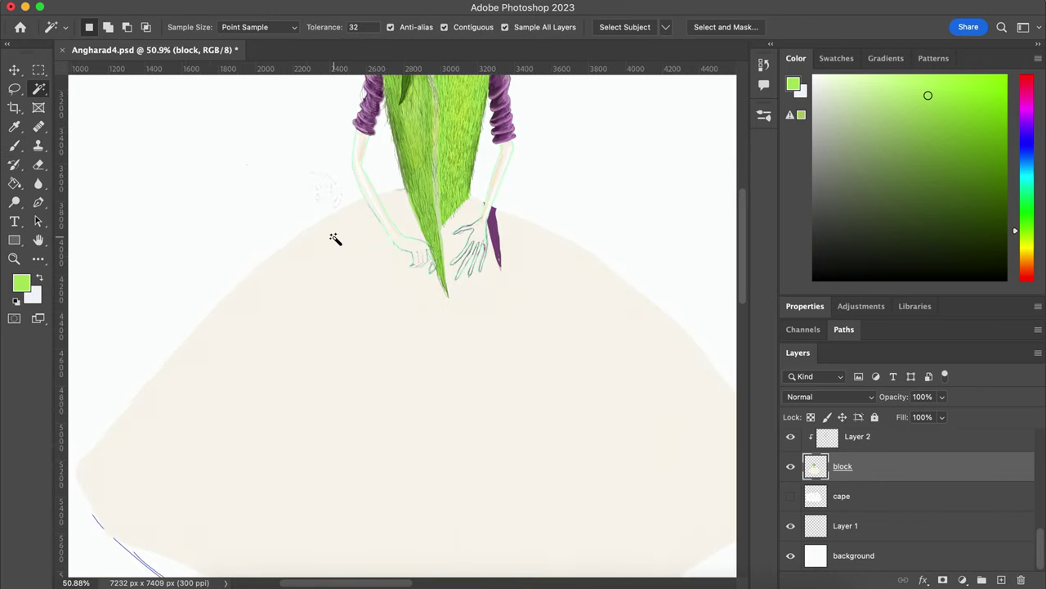
click(531, 348)
Step: Bucket-fill the selected skirt lime green, then undo it back to cream
key(g)
click(278, 409)
scroll(61, 144, down, 1)
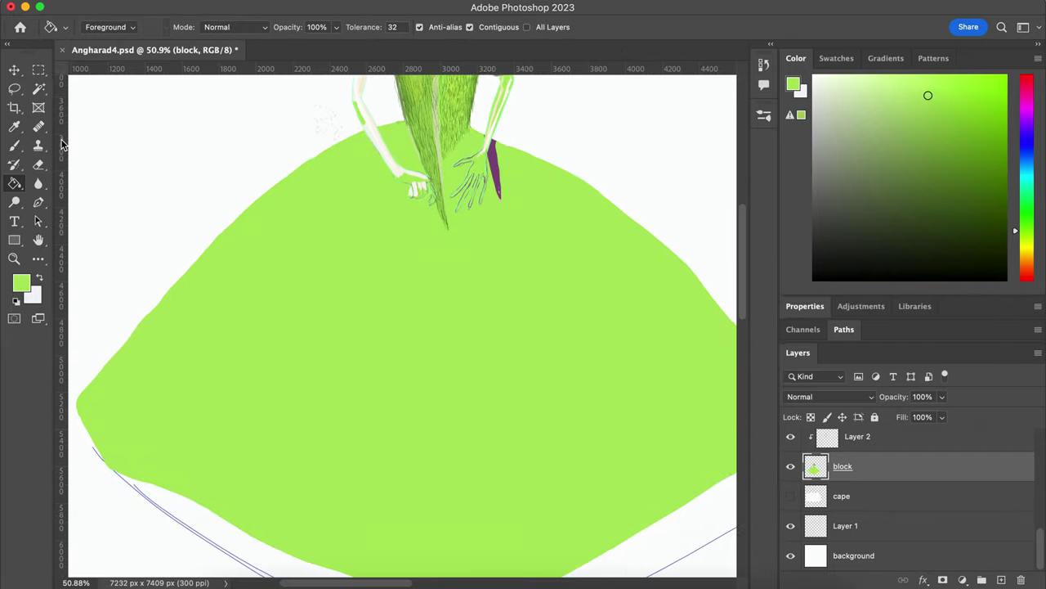
key(super+z)
key(b)
drag(71, 397, 362, 358)
Step: On the dress layer, cover most of the skirt with broad lime-green brush strokes
key(super+z)
scroll(873, 439, up, 5)
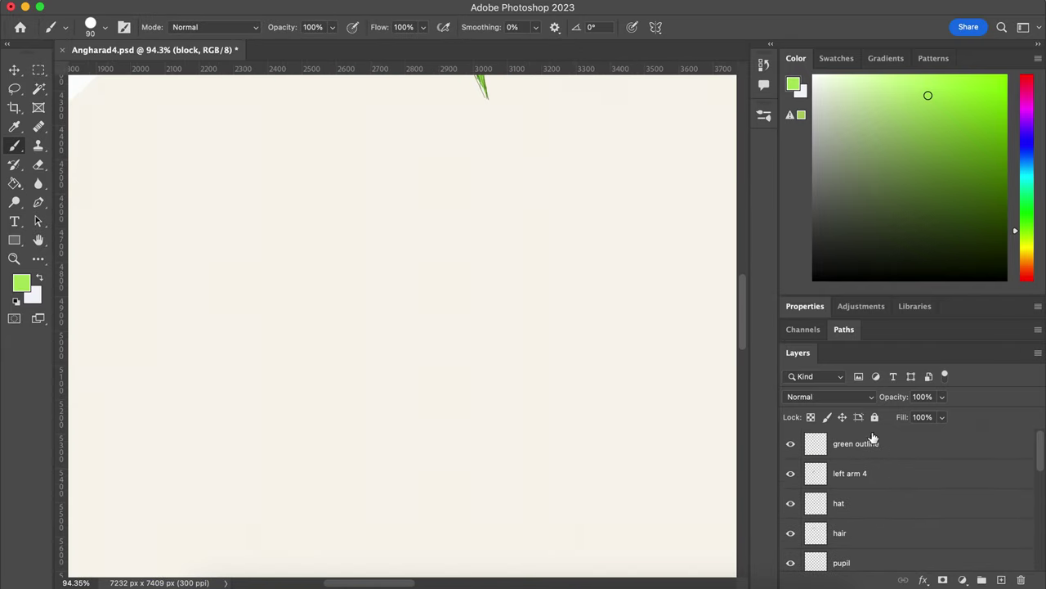
scroll(873, 439, up, 2)
click(873, 443)
scroll(441, 327, down, 3)
click(351, 292)
click(420, 338)
scroll(442, 245, down, 3)
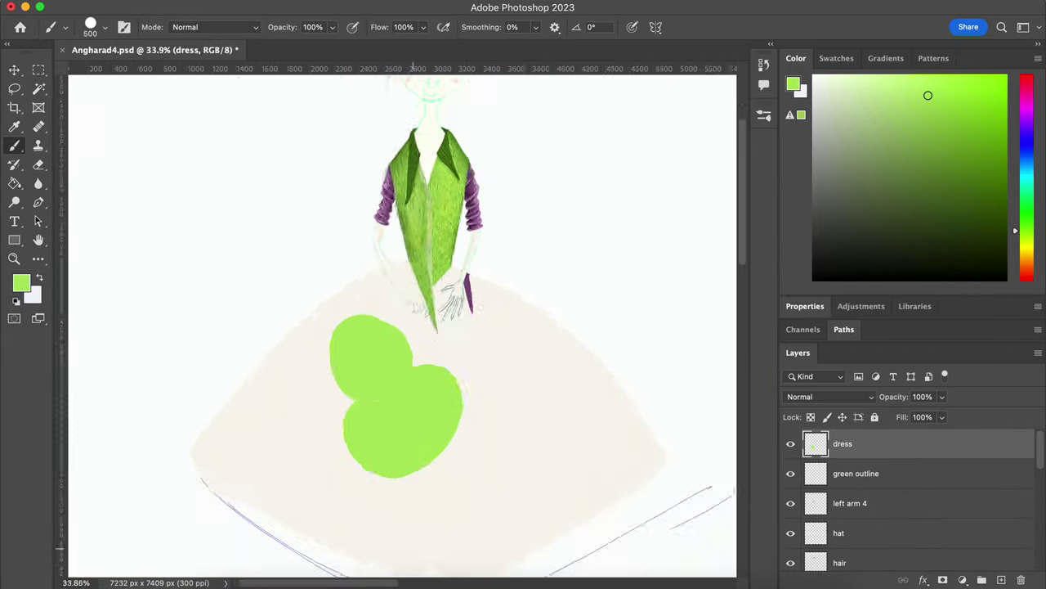
scroll(442, 327, down, 1)
drag(327, 384, 278, 466)
mouse_move(475, 327)
mouse_down()
mouse_move(573, 433)
mouse_move(450, 535)
mouse_up()
mouse_move(589, 426)
mouse_down()
mouse_move(466, 311)
mouse_move(382, 357)
mouse_up()
Step: Lasso the bare skirt area left of the vest and fill it lime green
scroll(381, 358, up, 3)
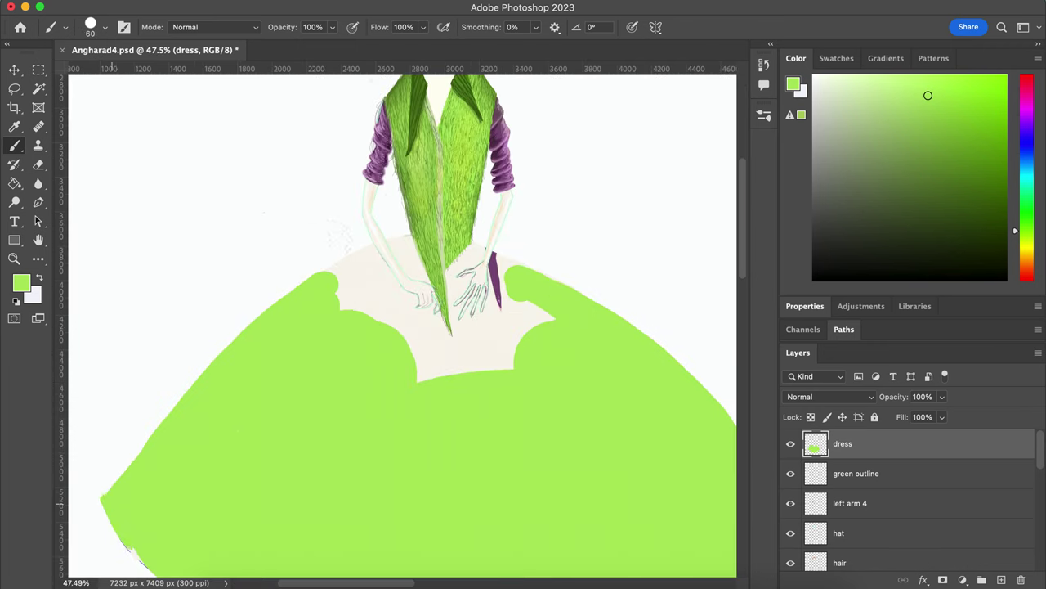
scroll(381, 358, down, 2)
scroll(382, 358, up, 2)
click(13, 88)
drag(303, 282, 311, 294)
key(g)
click(385, 458)
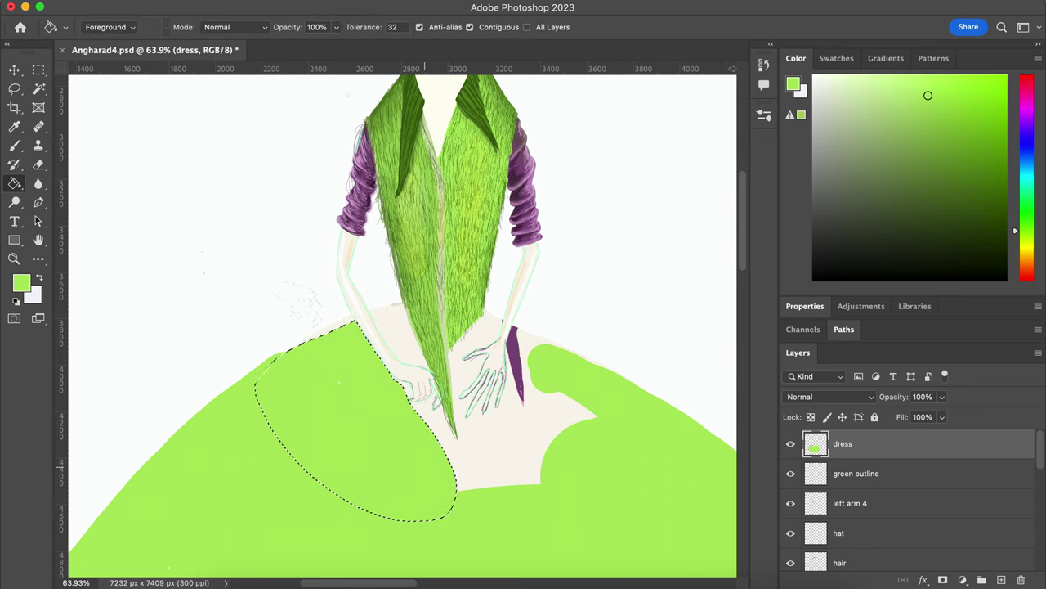
key(ctrl+d)
key(b)
Step: With a smaller brush, fill the white gaps left of the vest and between the hands
scroll(524, 372, up, 5)
key(bracketleft)
key(bracketleft)
key(bracketleft)
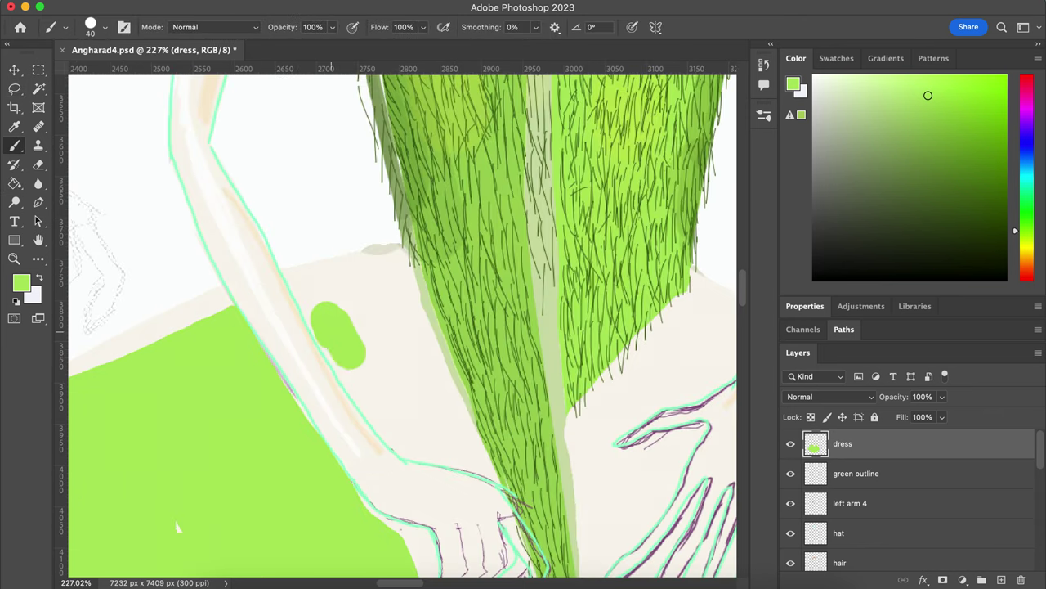
drag(327, 314, 442, 417)
drag(401, 257, 296, 282)
mouse_move(294, 339)
mouse_down()
mouse_move(331, 282)
mouse_move(393, 323)
mouse_up()
scroll(409, 327, down, 3)
drag(388, 393, 442, 380)
drag(499, 433, 572, 327)
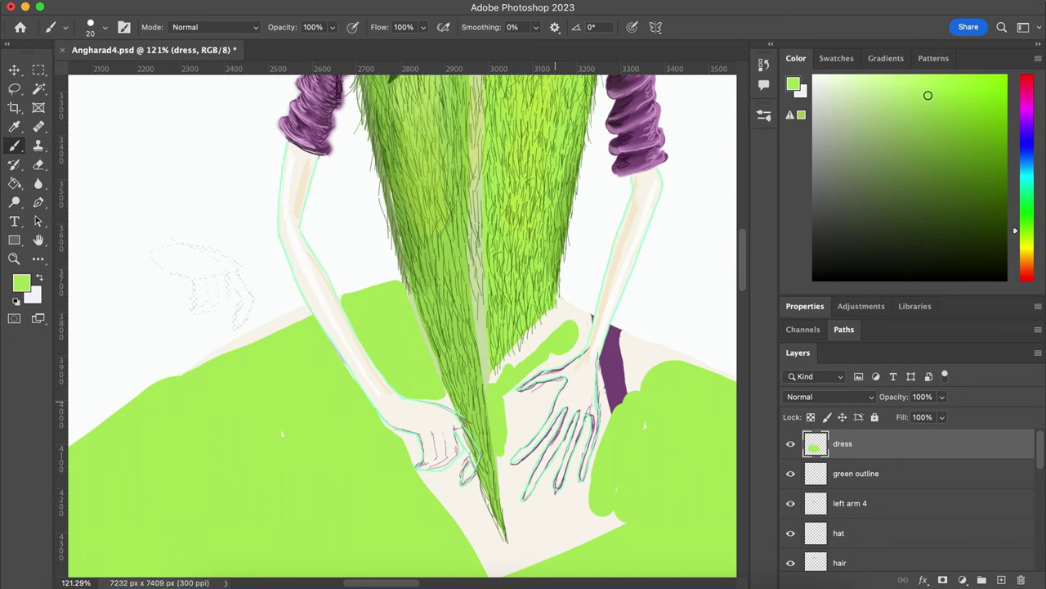
drag(511, 401, 543, 433)
Step: Paint green along the right thumb and over the purple strip by the right hand
scroll(523, 392, up, 1)
scroll(635, 476, up, 3)
mouse_move(498, 336)
mouse_down()
mouse_move(488, 347)
mouse_move(503, 353)
mouse_up()
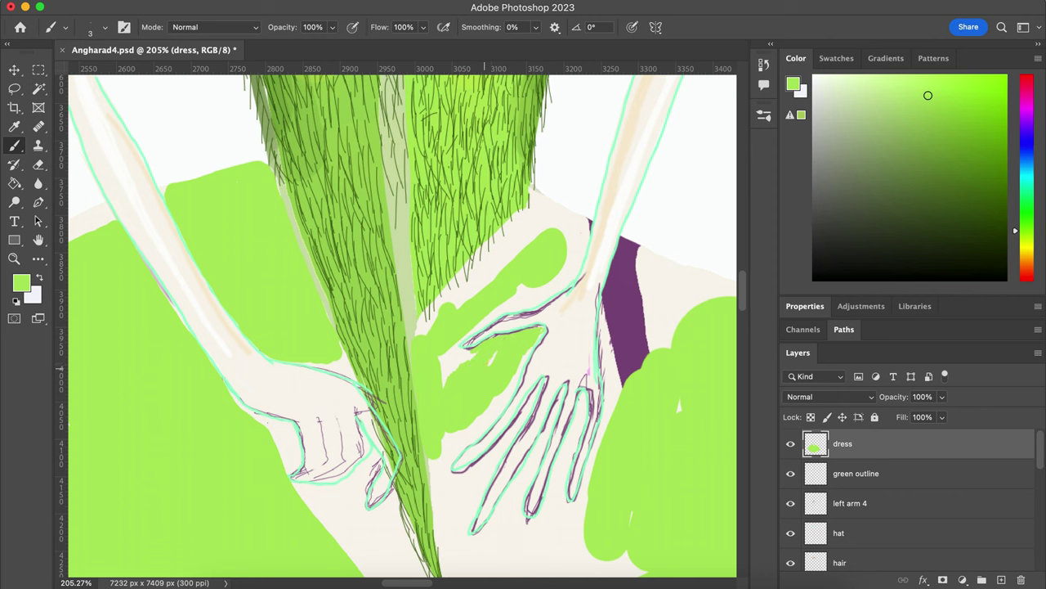
scroll(635, 268, down, 3)
mouse_move(478, 278)
mouse_down()
mouse_move(466, 490)
mouse_move(588, 282)
mouse_up()
key(bracketleft)
key(bracketleft)
key(bracketleft)
key(g)
key(b)
drag(475, 286, 483, 258)
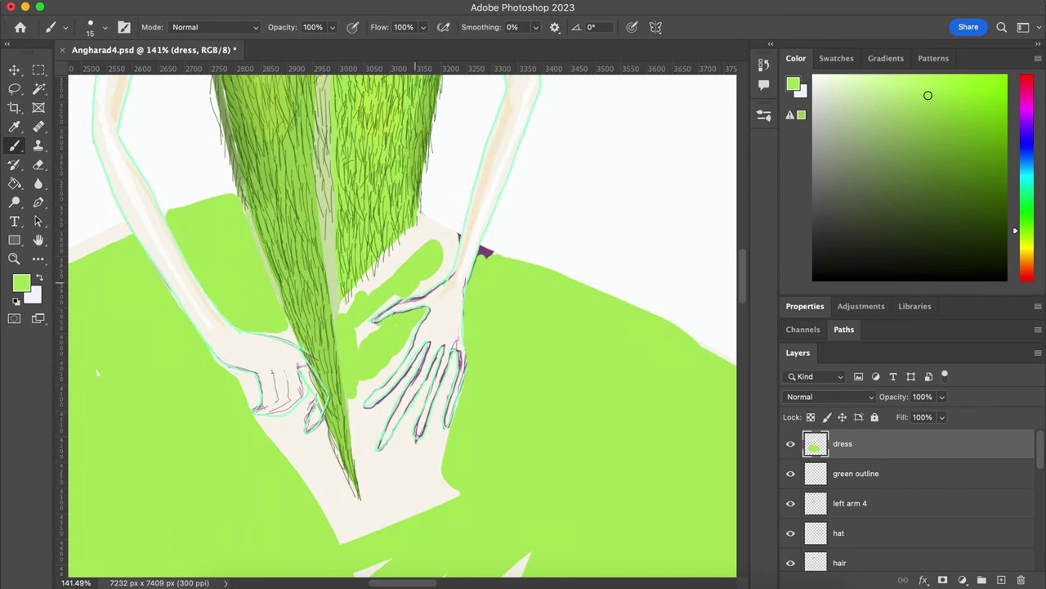
Step: Move the dress layer beneath the outline and arm layers and touch up the vest tip
key(ctrl+bracketleft)
key(ctrl+bracketleft)
mouse_move(401, 245)
mouse_down()
mouse_move(419, 287)
mouse_move(361, 490)
mouse_up()
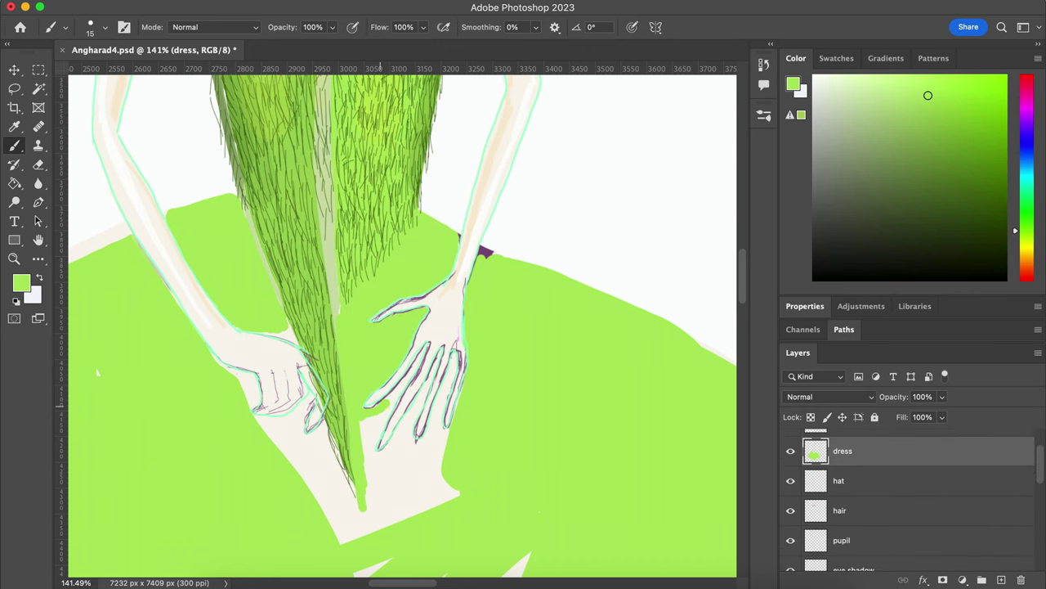
key(bracketleft)
drag(417, 347, 359, 523)
Step: Paint green over the white triangle under the left fist
key(ctrl+0)
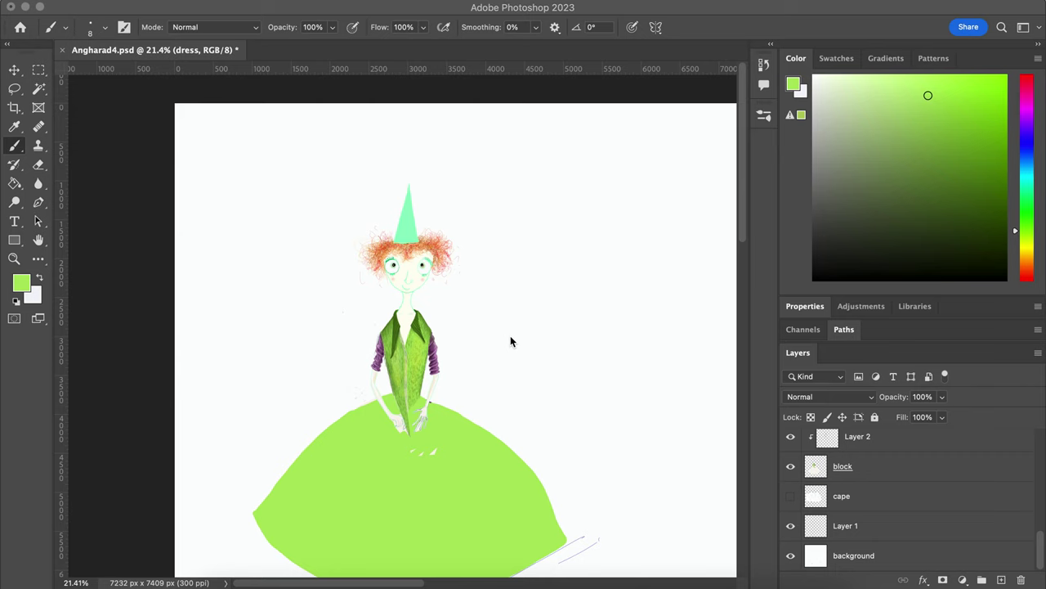
scroll(402, 327, up, 5)
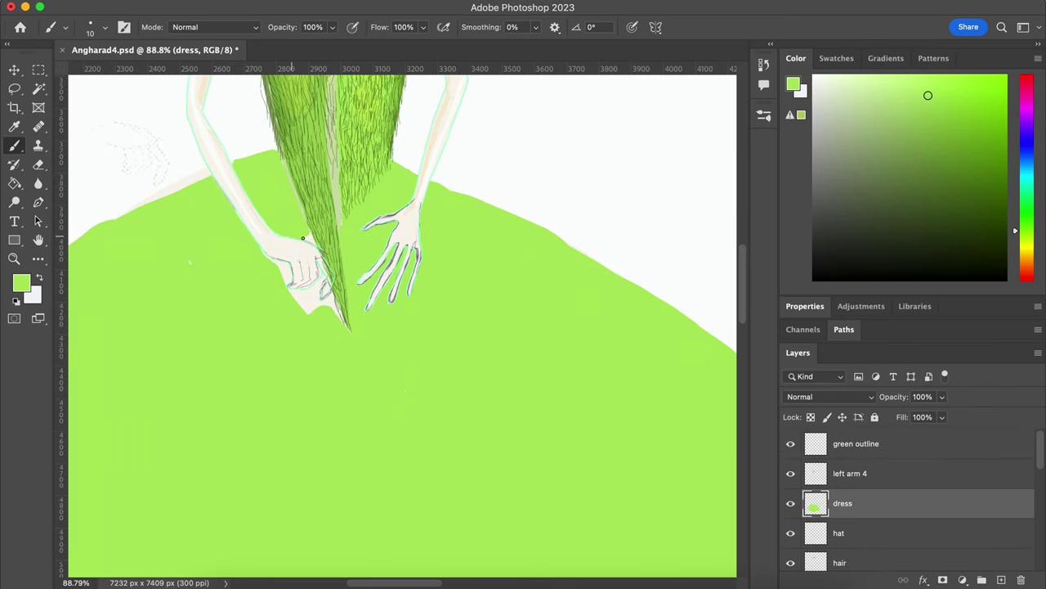
scroll(302, 238, up, 4)
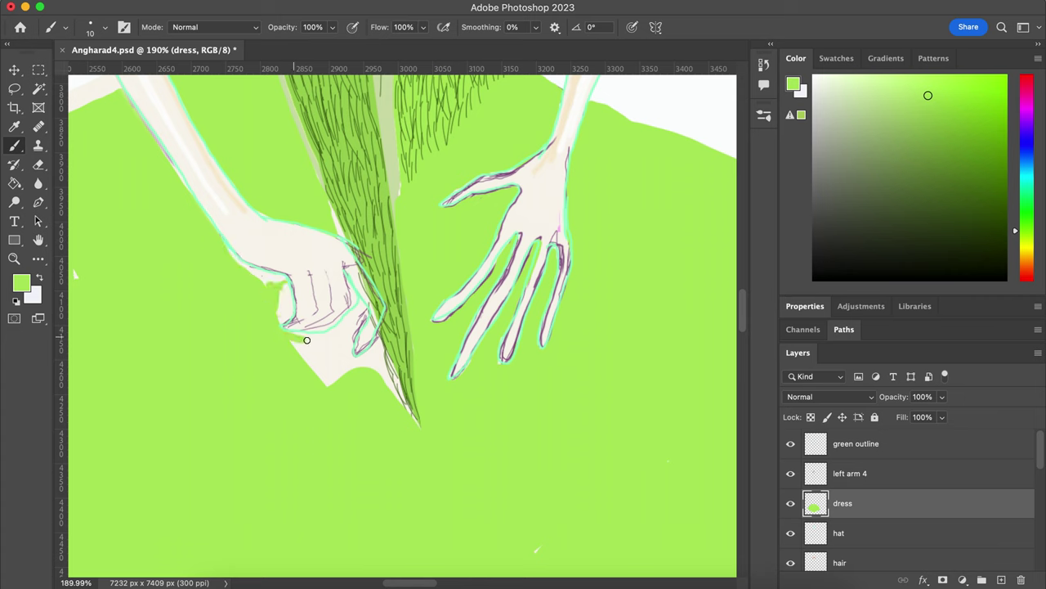
mouse_move(307, 340)
mouse_down()
mouse_move(359, 348)
mouse_move(327, 346)
mouse_move(384, 372)
mouse_up()
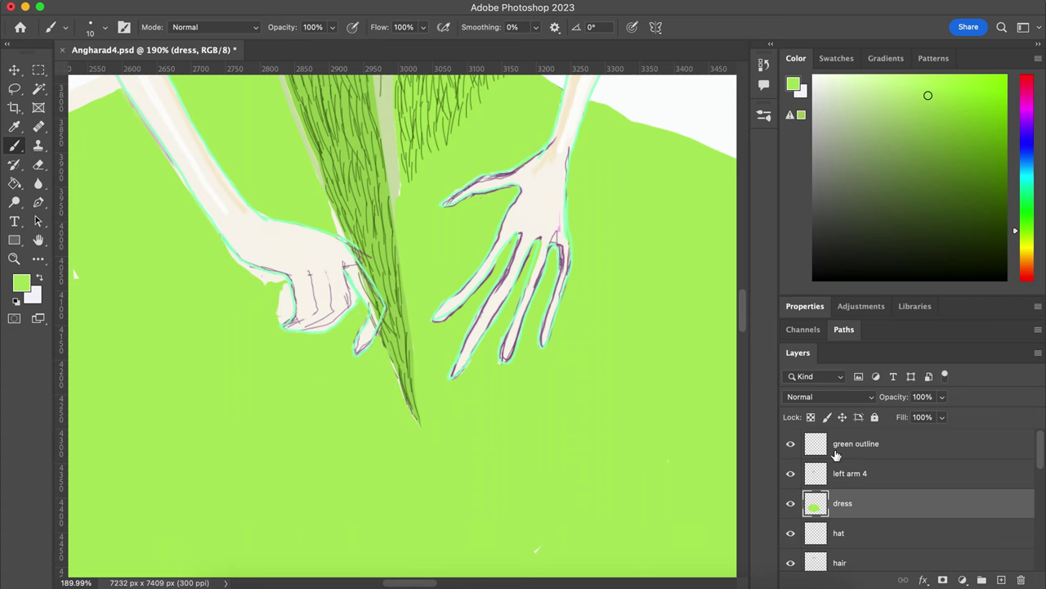
Step: Move the dress layer below the left arm 4 layer
click(850, 472)
key(e)
scroll(855, 500, down, 3)
click(818, 472)
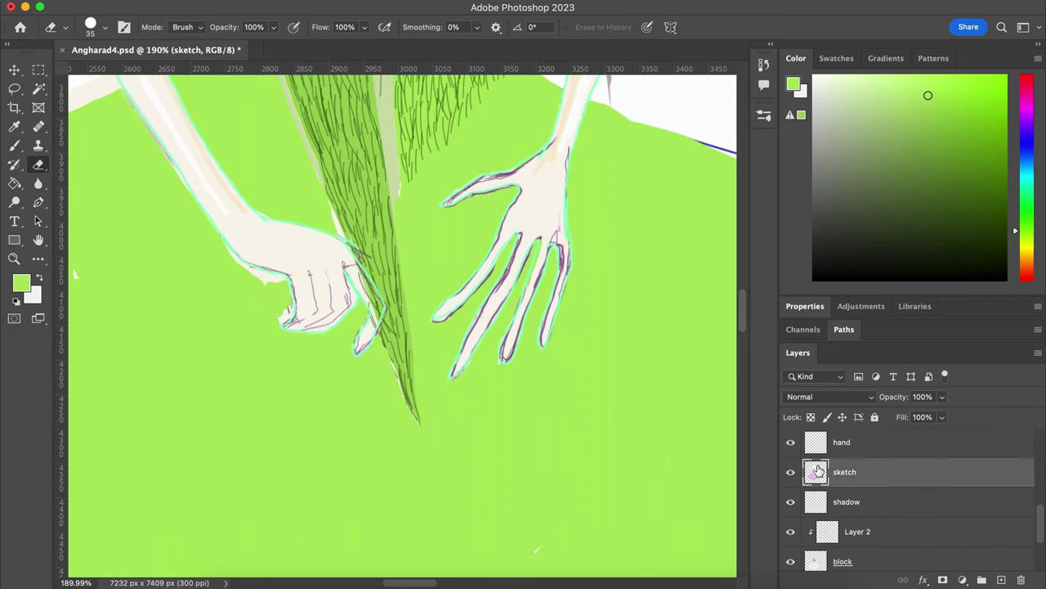
scroll(274, 294, down, 4)
scroll(270, 278, up, 2)
scroll(847, 501, up, 3)
drag(851, 514, 850, 517)
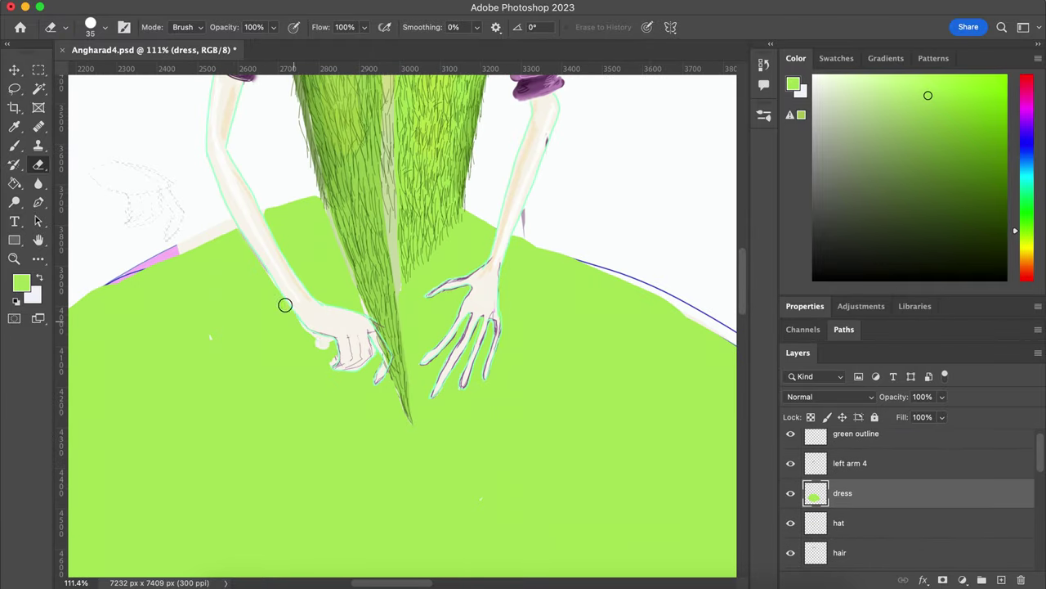
key(b)
scroll(540, 405, down, 5)
scroll(540, 402, up, 4)
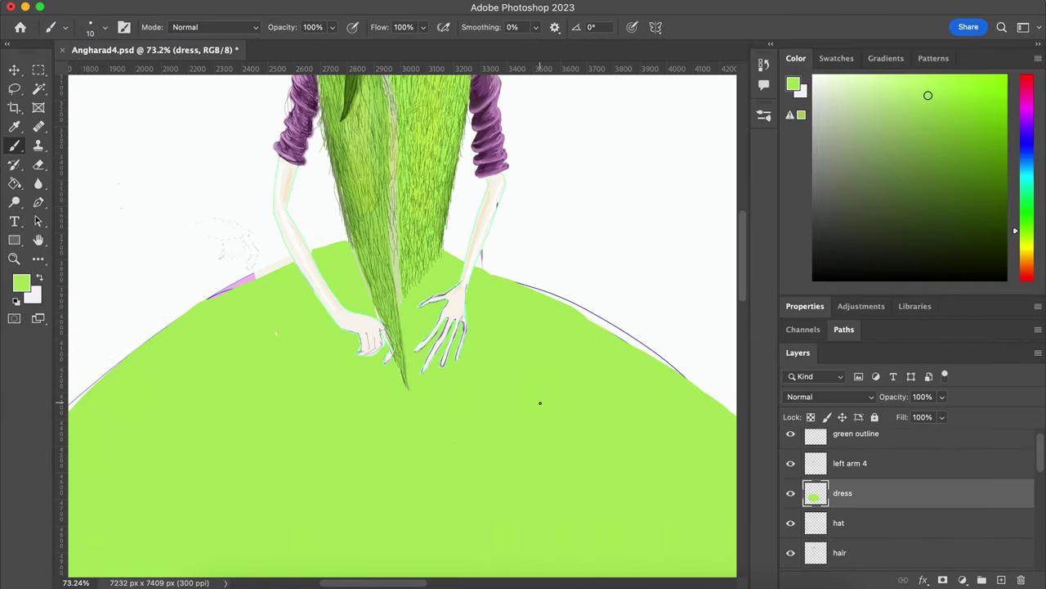
key(bracketright)
key(bracketright)
key(bracketright)
scroll(848, 493, down, 5)
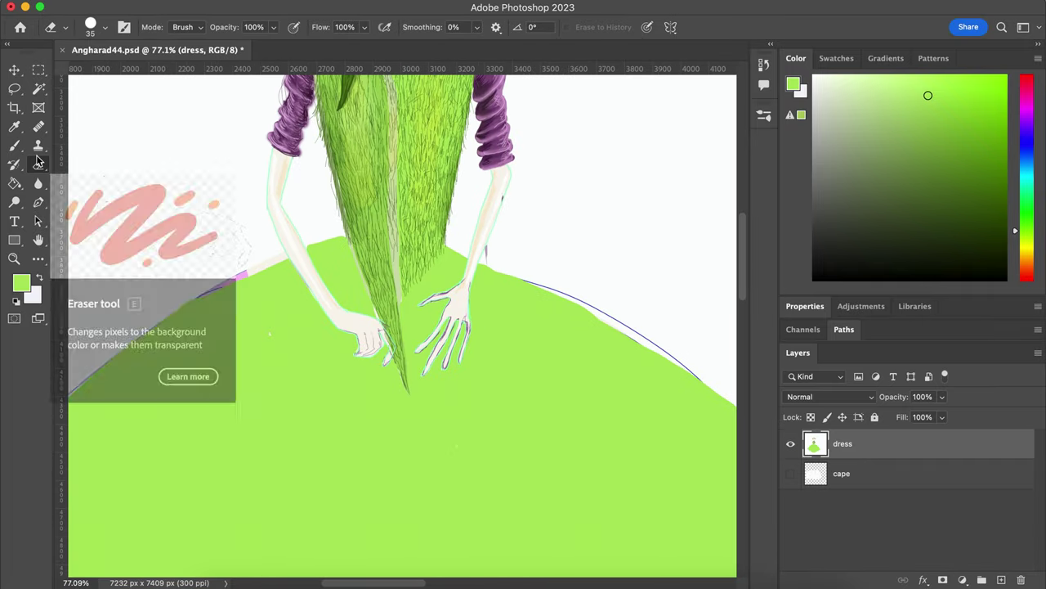
Step: Add a new bottom layer named background and fill it white
key(ctrl+shift+n)
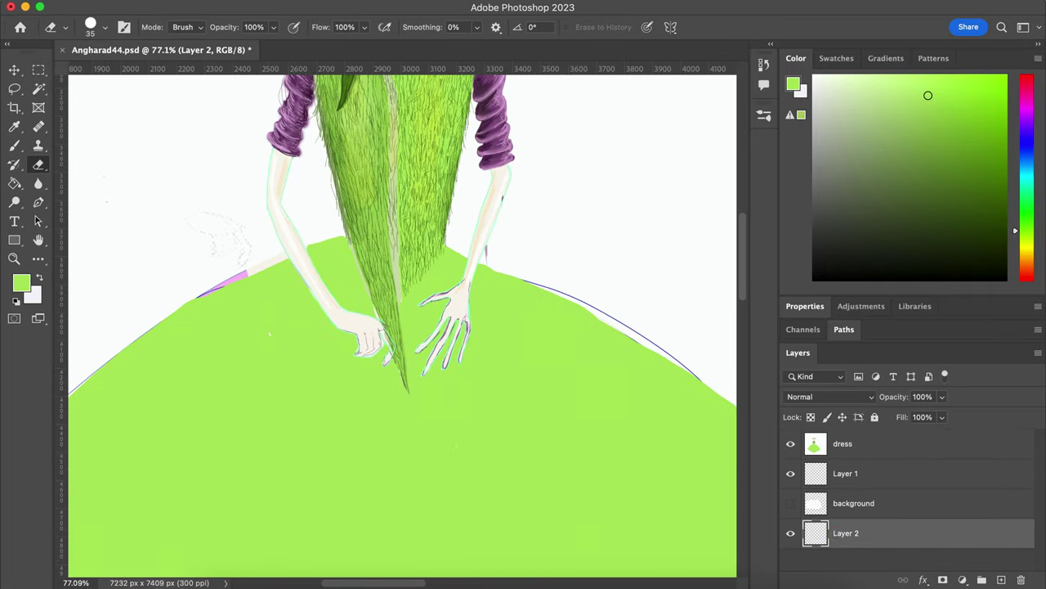
key(Return)
key(g)
key(x)
key(alt+BackSpace)
key(alt+period)
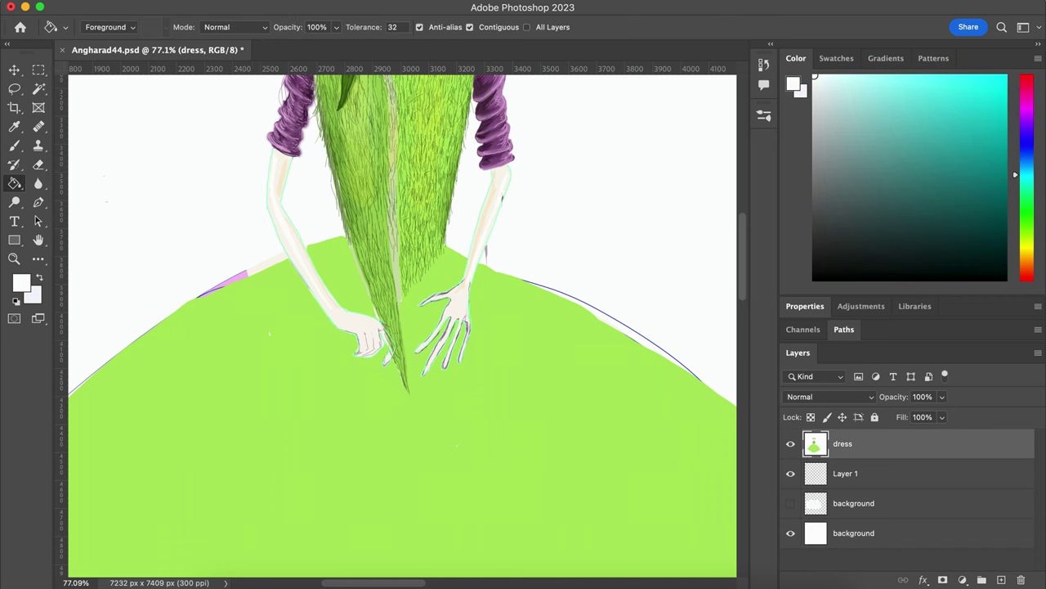
key(b)
Step: Sample the dress green as the colour with a very small brush
alt+click(269, 333)
scroll(269, 332, up, 3)
scroll(269, 333, up, 3)
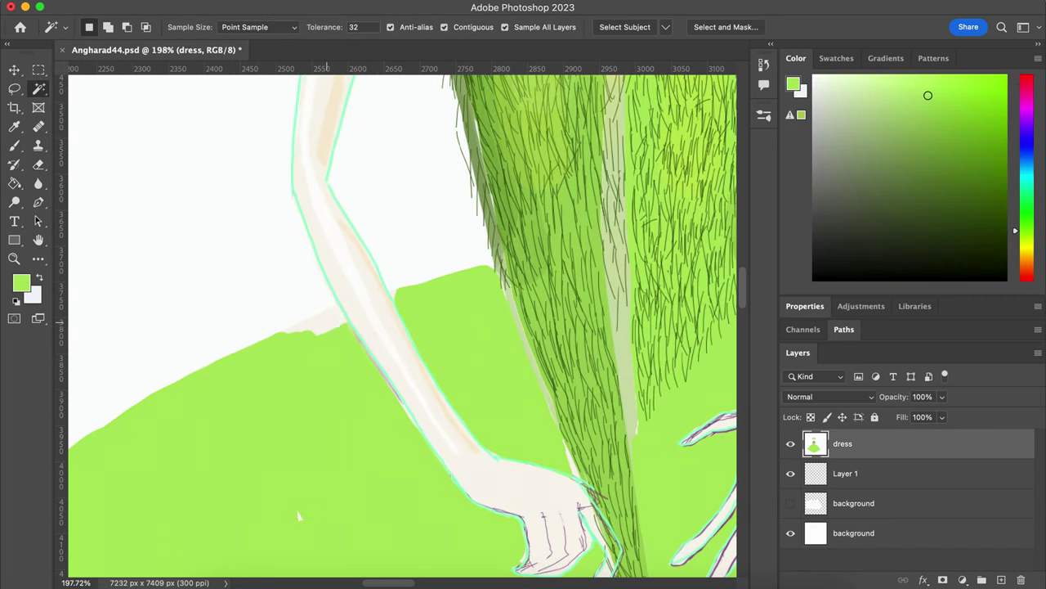
key(bracketleft)
key(bracketleft)
key(bracketleft)
key(ctrl+0)
Step: Add orange curls to the hair, including brighter saturated orange ones at the top
scroll(401, 269, up, 5)
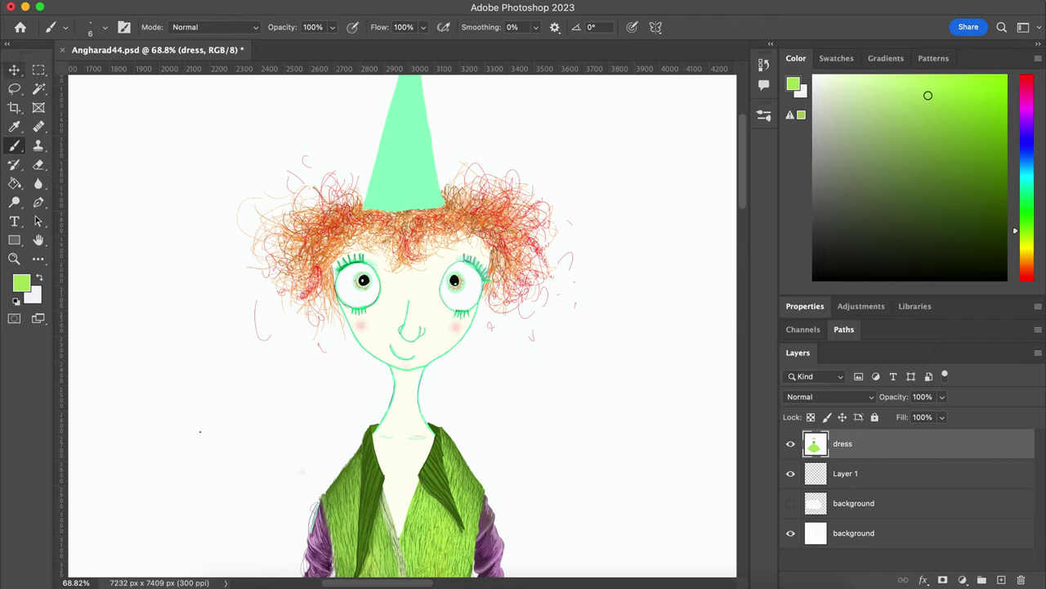
click(21, 282)
key(Return)
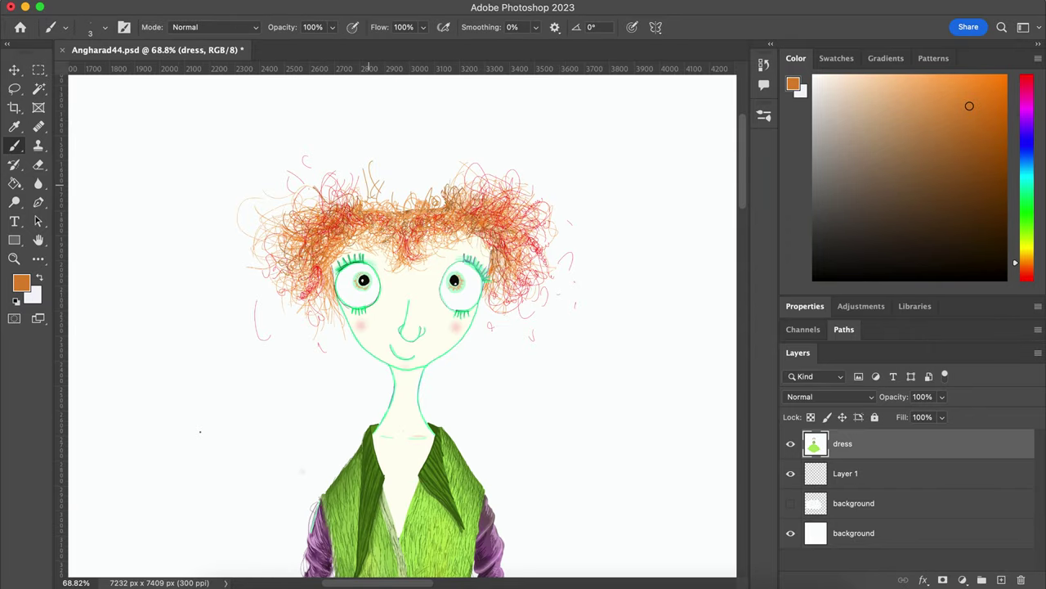
mouse_move(384, 204)
mouse_down()
mouse_move(408, 163)
mouse_move(458, 164)
mouse_up()
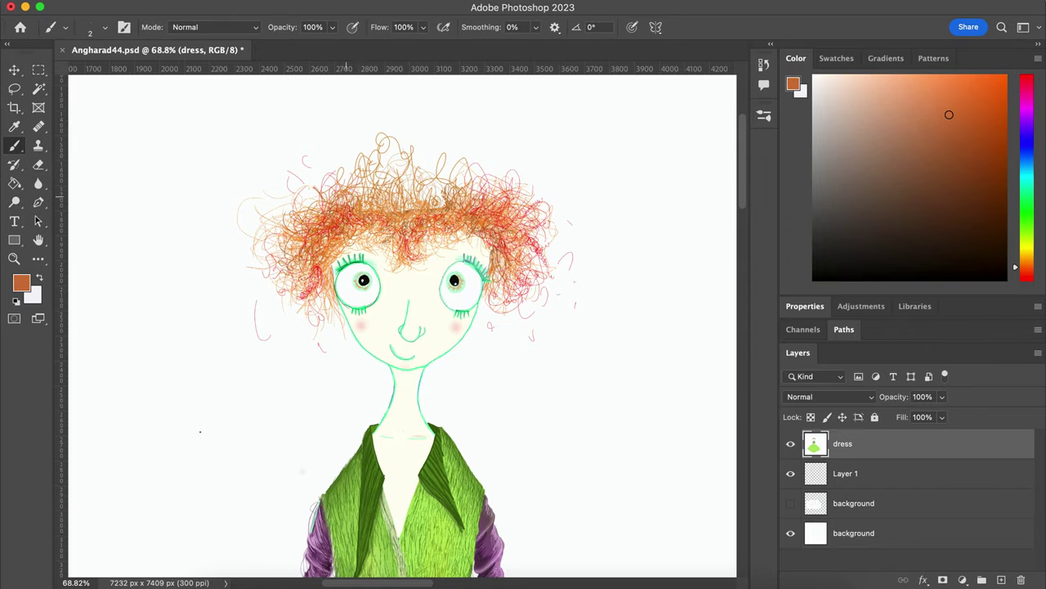
click(930, 77)
click(793, 85)
key(Return)
drag(384, 139, 393, 153)
Step: Draw red curls across the hair, then return to orange
click(1026, 281)
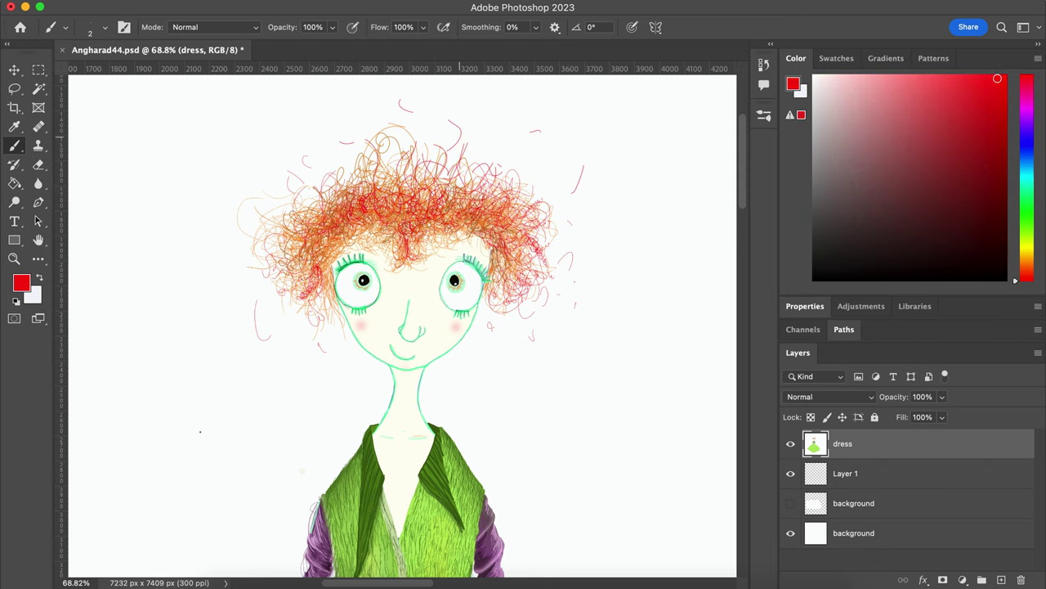
mouse_move(298, 200)
mouse_down()
mouse_move(429, 159)
mouse_move(372, 155)
mouse_up()
alt+click(357, 150)
scroll(200, 430, down, 5)
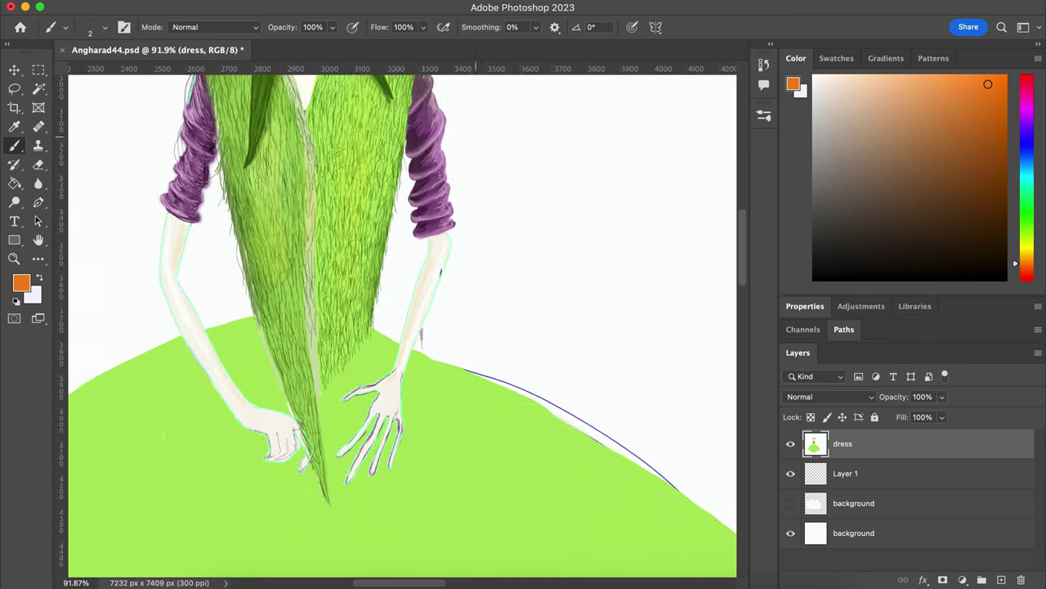
Step: Erase the sketch lines at the skirt's lower left with a 90 px eraser
click(38, 164)
key(bracketright)
key(bracketright)
key(bracketright)
drag(102, 469, 161, 518)
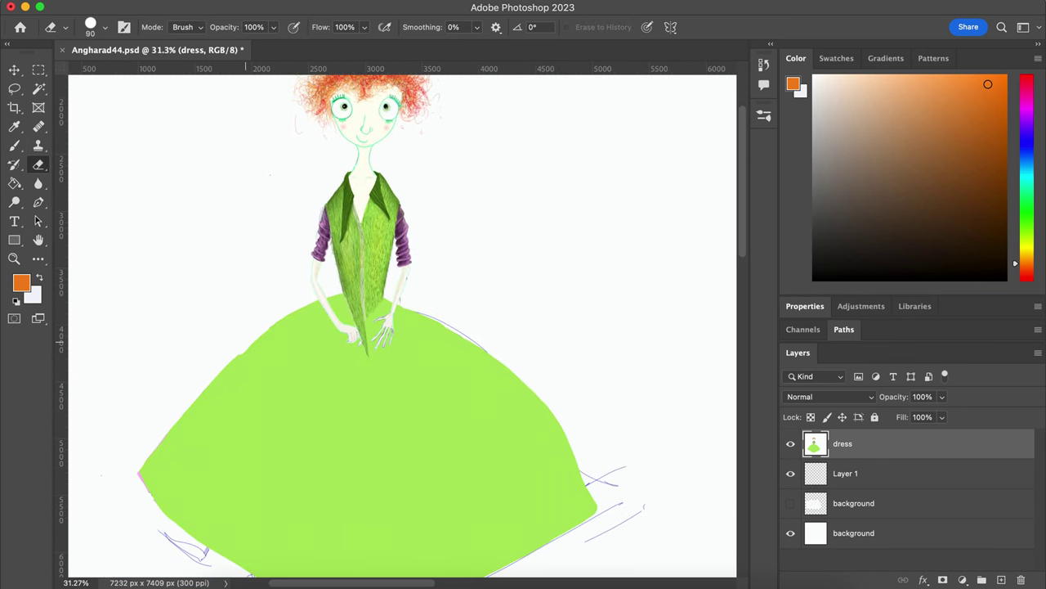
Step: Erase the stray sketch mark below the skirt and trim its right edge
scroll(368, 327, down, 2)
scroll(368, 327, down, 1)
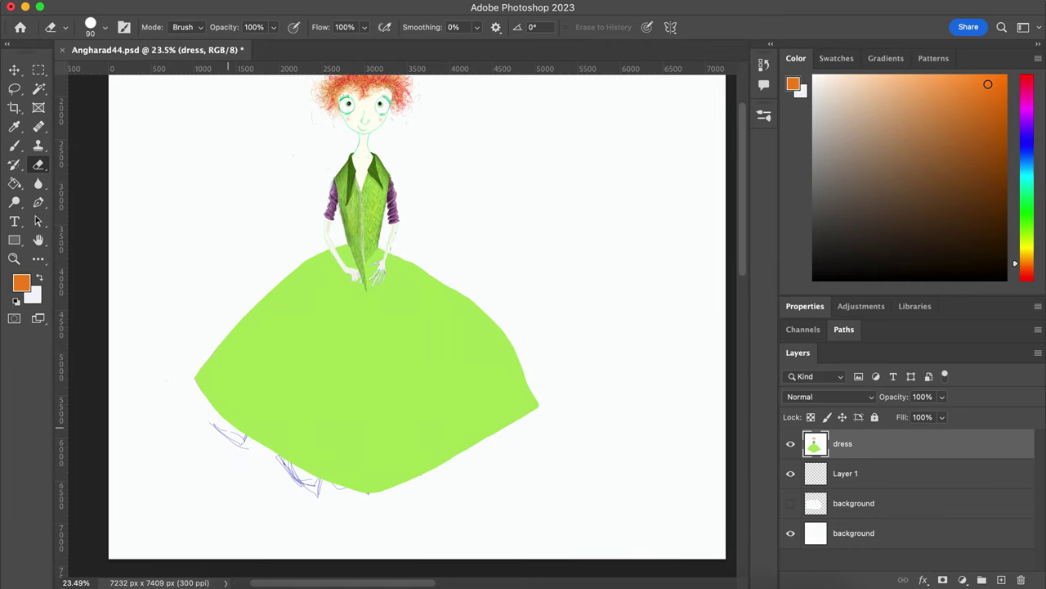
drag(294, 479, 319, 495)
drag(434, 278, 536, 409)
key(bracketleft)
key(bracketleft)
key(bracketleft)
scroll(368, 286, up, 5)
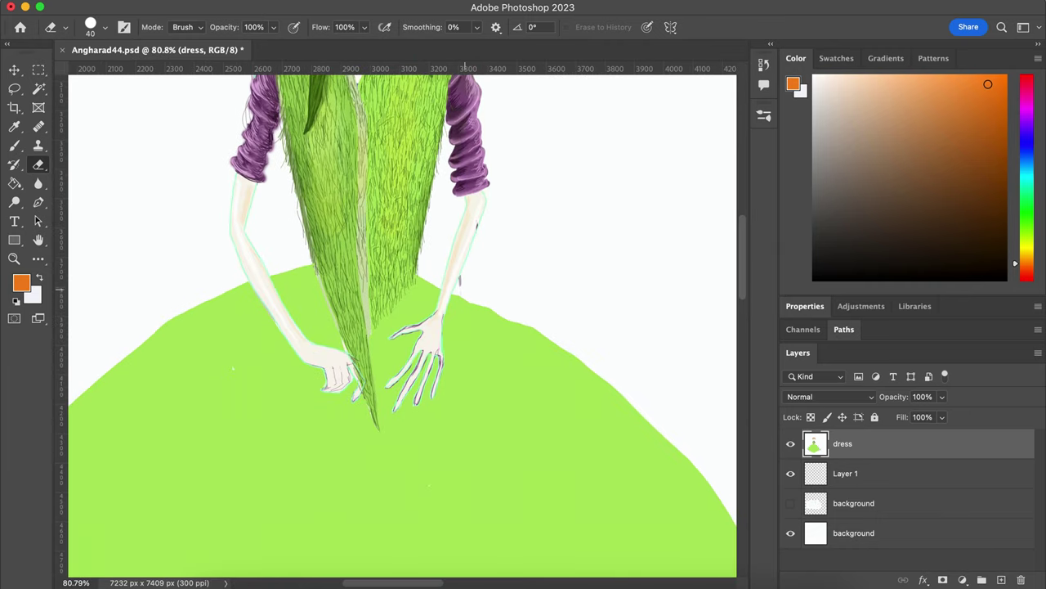
Step: Sample the skirt's green to patch the white gap beside the left arm
click(21, 282)
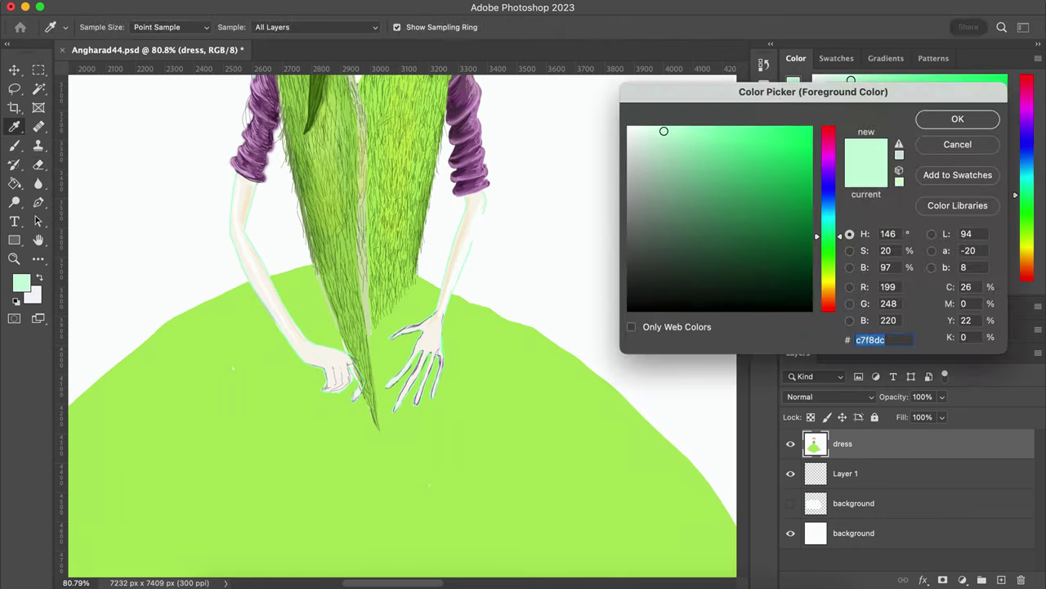
click(956, 117)
key(b)
scroll(368, 327, down, 4)
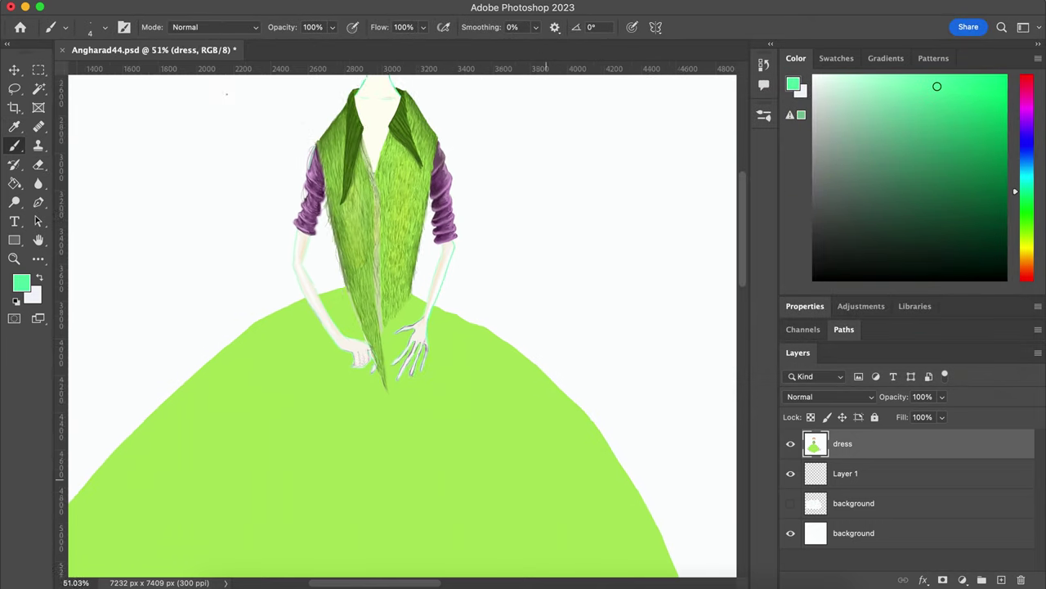
scroll(368, 368, up, 5)
key(l)
key(w)
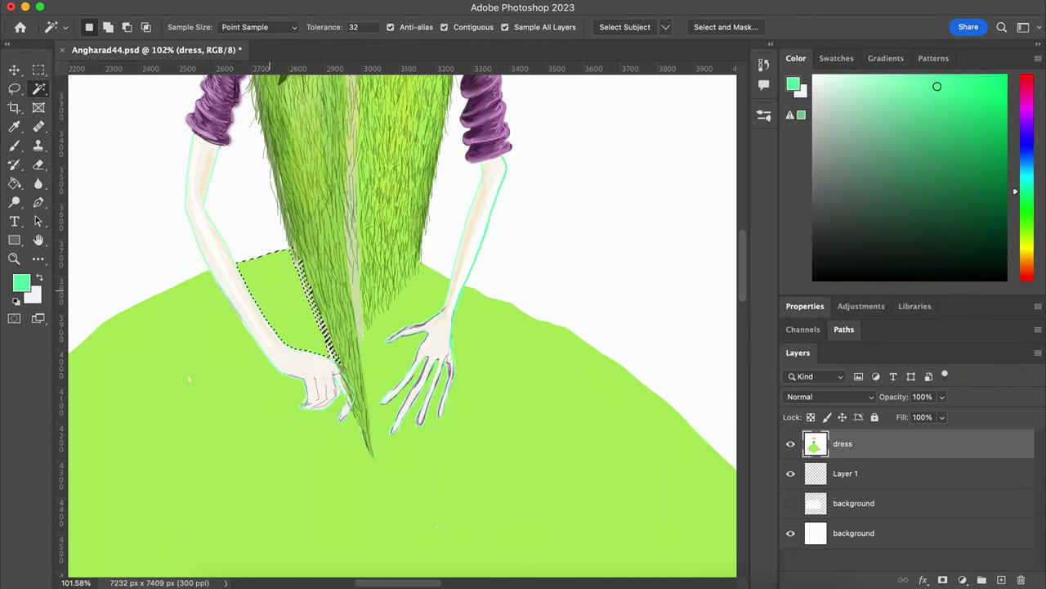
scroll(188, 377, down, 3)
key(i)
click(22, 283)
click(956, 117)
key(b)
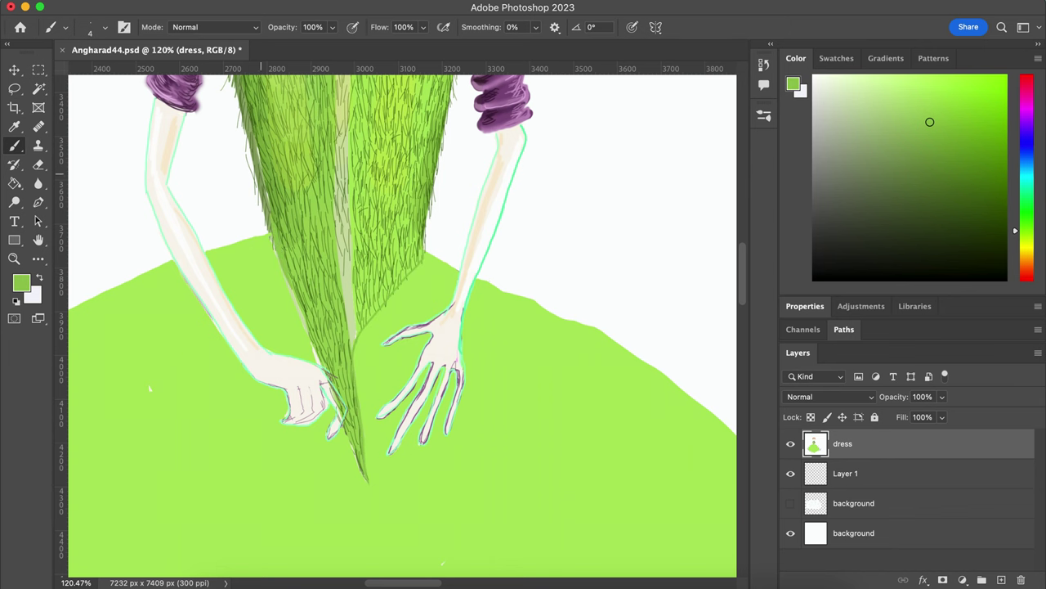
Step: Set dark green as the painting colour and Magic Wand-select the whole green skirt
click(21, 282)
click(748, 252)
click(957, 117)
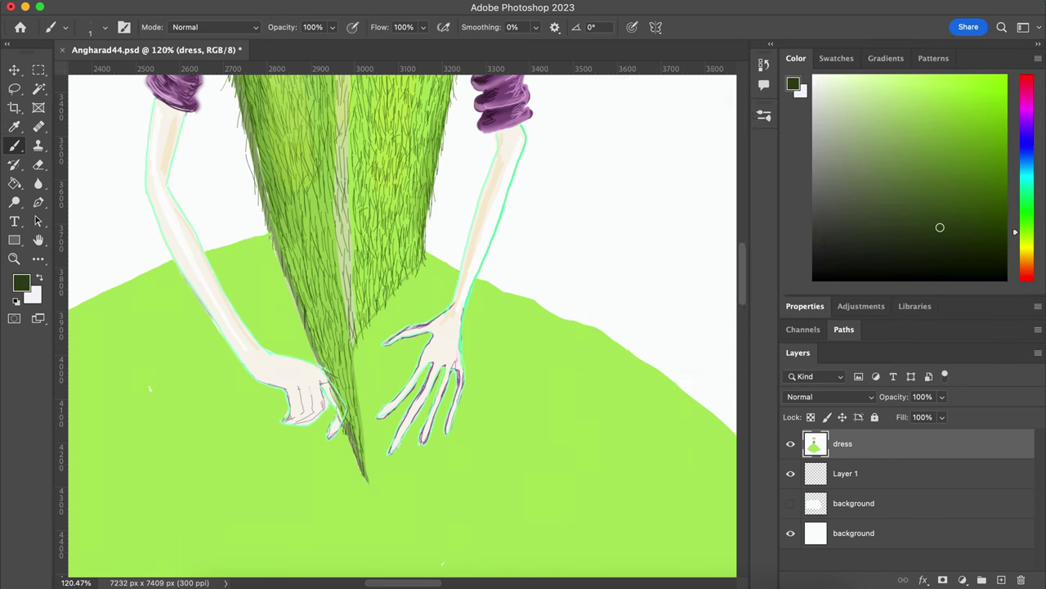
key(w)
scroll(150, 389, down, 2)
click(417, 413)
scroll(417, 413, down, 3)
scroll(417, 412, up, 1)
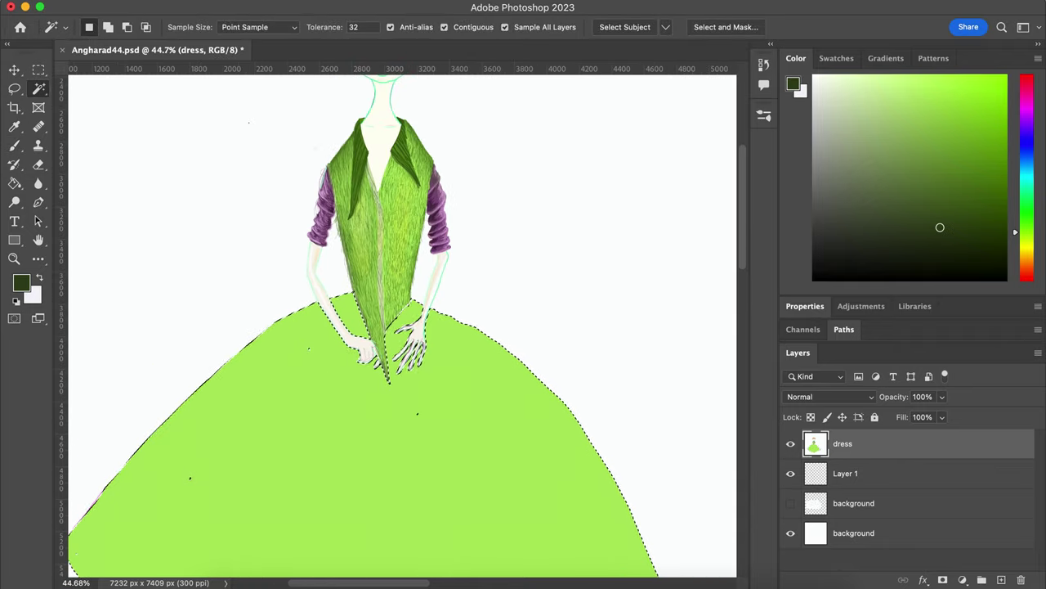
Step: Add a new layer named 'dress detail' and set the brush to Multiply
click(1001, 579)
double_click(853, 443)
text(dress detail)
click(214, 27)
Step: Set a soft round brush at 2% opacity, size 300, and paint two broad dark folds
click(188, 103)
click(90, 27)
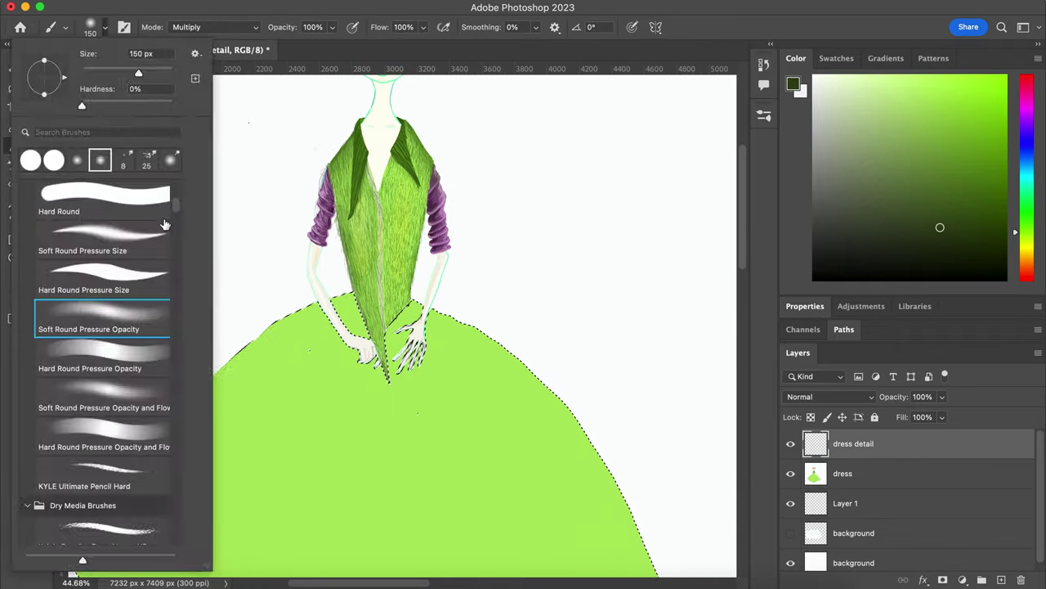
key(Escape)
key(0)
key(2)
scroll(412, 250, down, 2)
scroll(199, 458, down, 1)
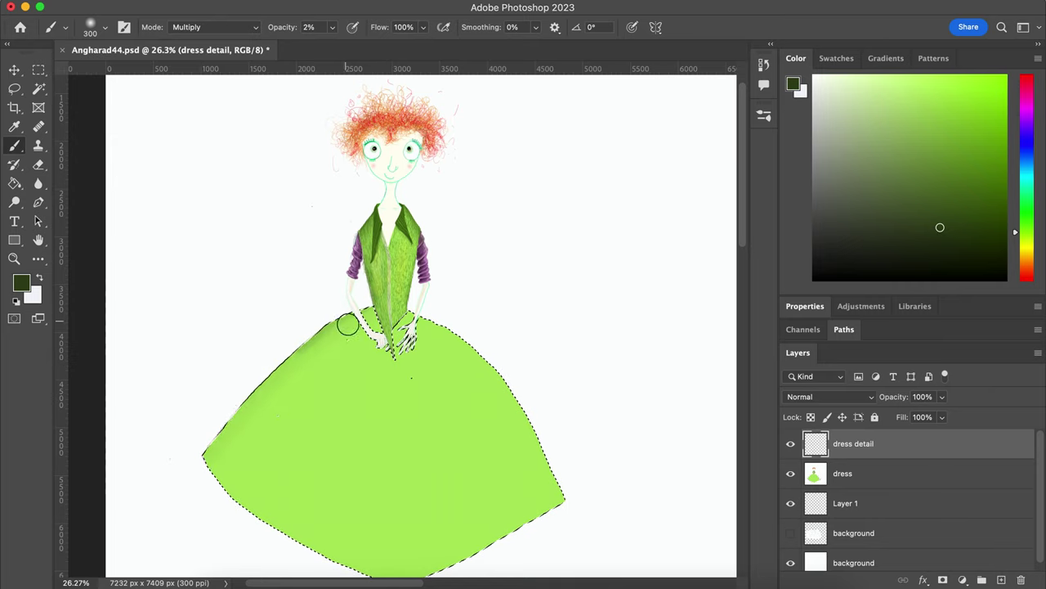
drag(347, 324, 212, 490)
drag(482, 368, 564, 499)
Step: At size 90 and 11% opacity, paint darker folds radiating from the waist across the skirt
key(bracketleft)
key(bracketleft)
key(bracketleft)
key(1)
key(1)
drag(245, 523, 359, 344)
mouse_move(335, 564)
mouse_down()
mouse_move(373, 365)
mouse_move(262, 564)
mouse_up()
mouse_move(409, 360)
mouse_down()
mouse_move(490, 564)
mouse_move(495, 411)
mouse_up()
drag(359, 352, 234, 499)
mouse_move(245, 556)
mouse_down()
mouse_move(367, 336)
mouse_move(308, 422)
mouse_up()
mouse_move(343, 351)
mouse_down()
mouse_move(221, 490)
mouse_move(276, 528)
mouse_up()
drag(498, 372, 526, 447)
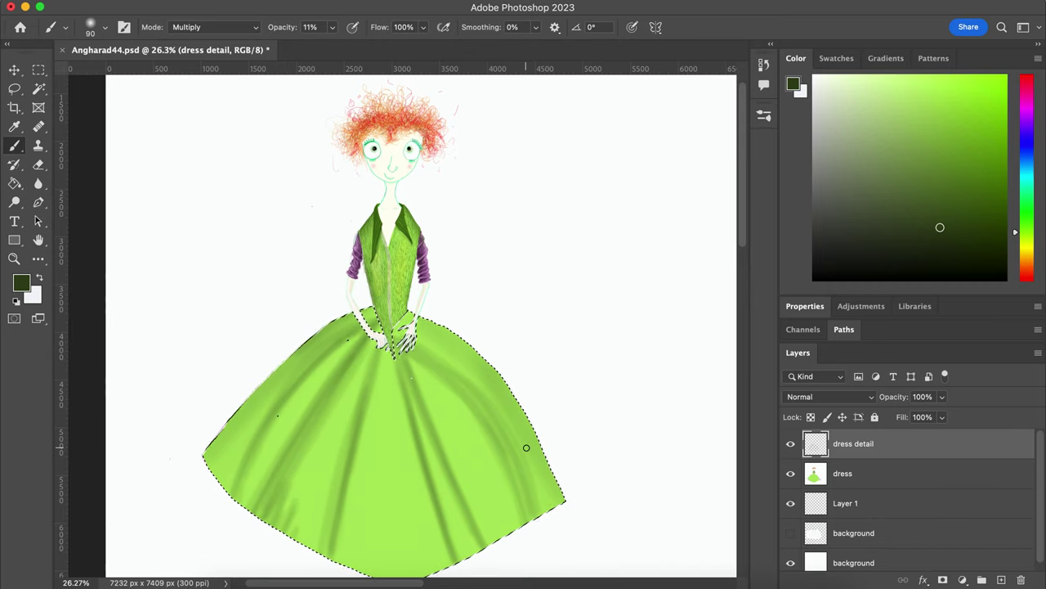
Step: Add a light-yellow highlight mid-skirt, then return to dark green at brush size 93
click(21, 282)
click(956, 116)
scroll(378, 458, down, 3)
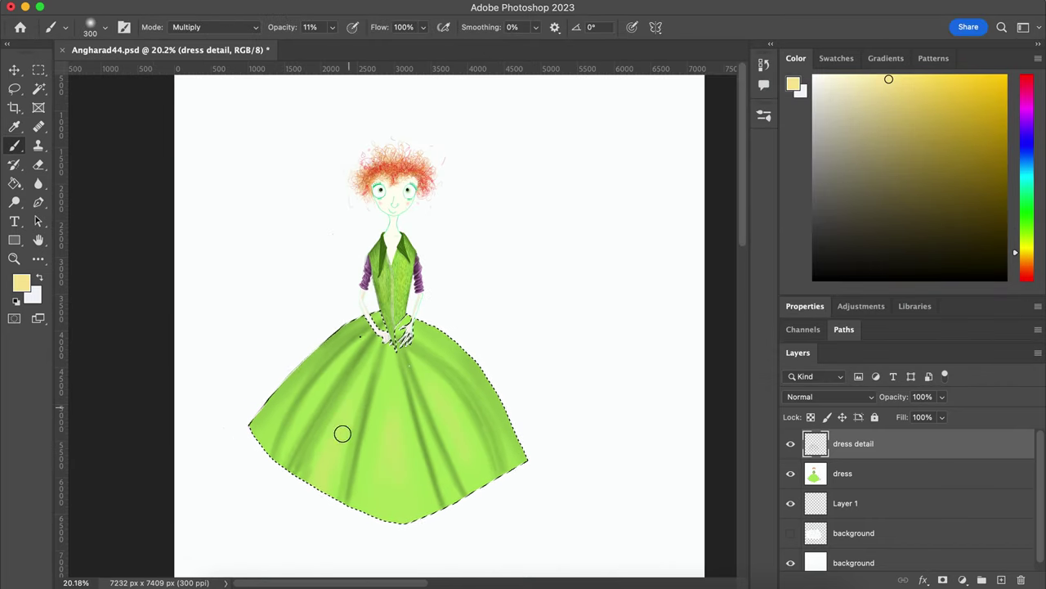
key(bracketleft)
scroll(407, 472, up, 3)
scroll(385, 397, down, 3)
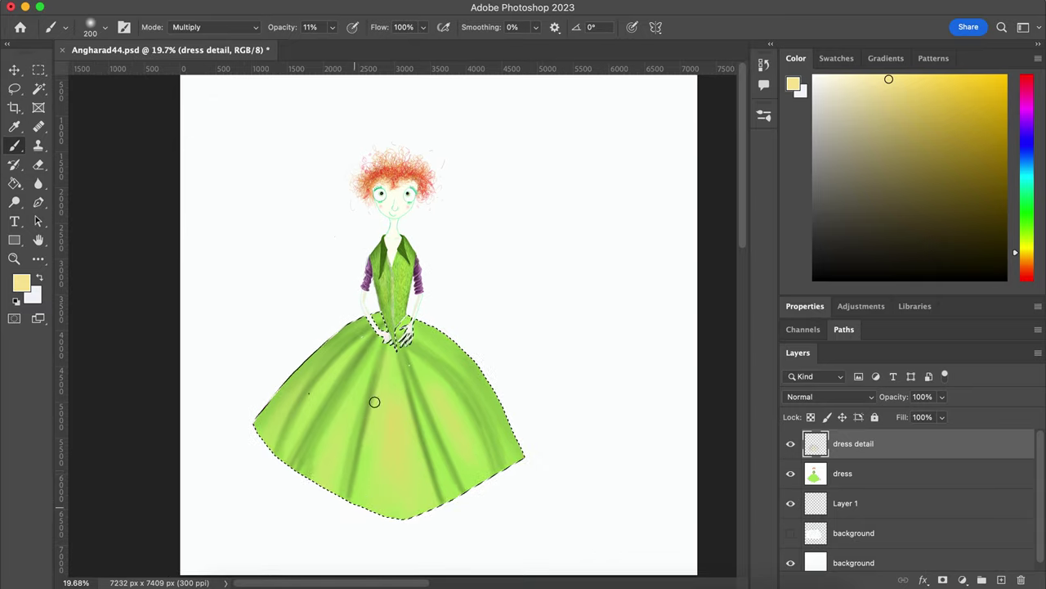
alt+click(451, 273)
click(105, 27)
text(9)
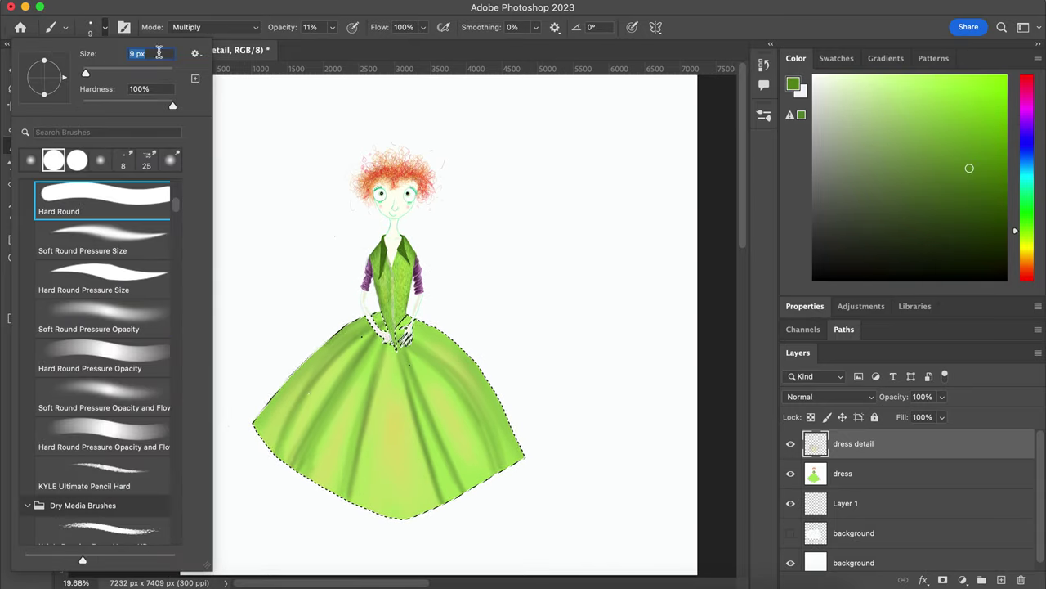
text(3)
key(Return)
scroll(177, 382, up, 3)
Step: With a 2 px brush at 100% opacity, draw fur strands over the upper-left skirt
key(0)
scroll(178, 382, up, 3)
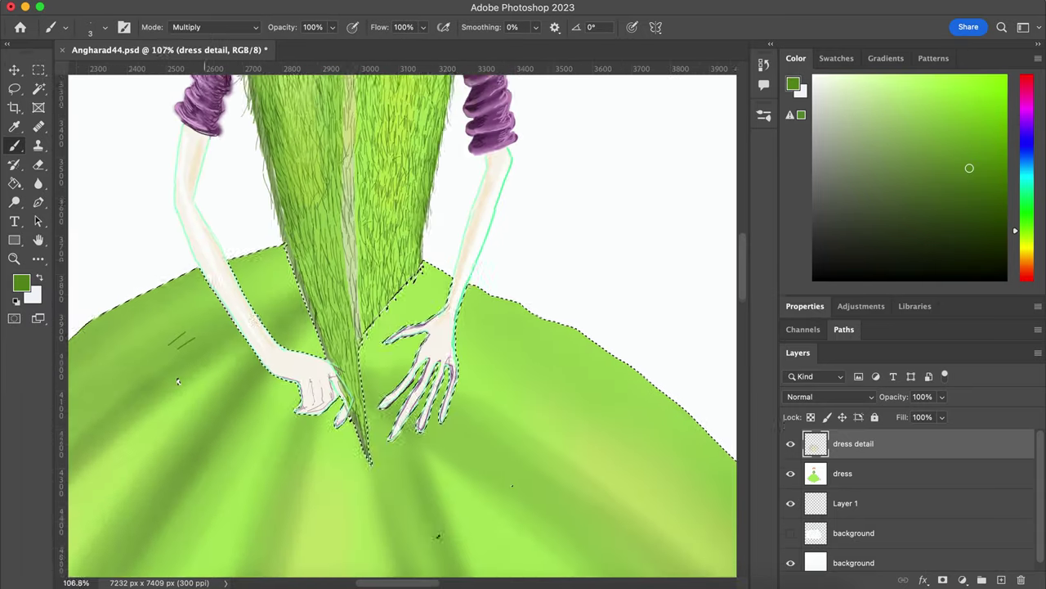
key(bracketleft)
scroll(399, 330, up, 1)
mouse_move(253, 254)
mouse_down()
mouse_move(278, 274)
mouse_move(287, 309)
mouse_move(286, 267)
mouse_up()
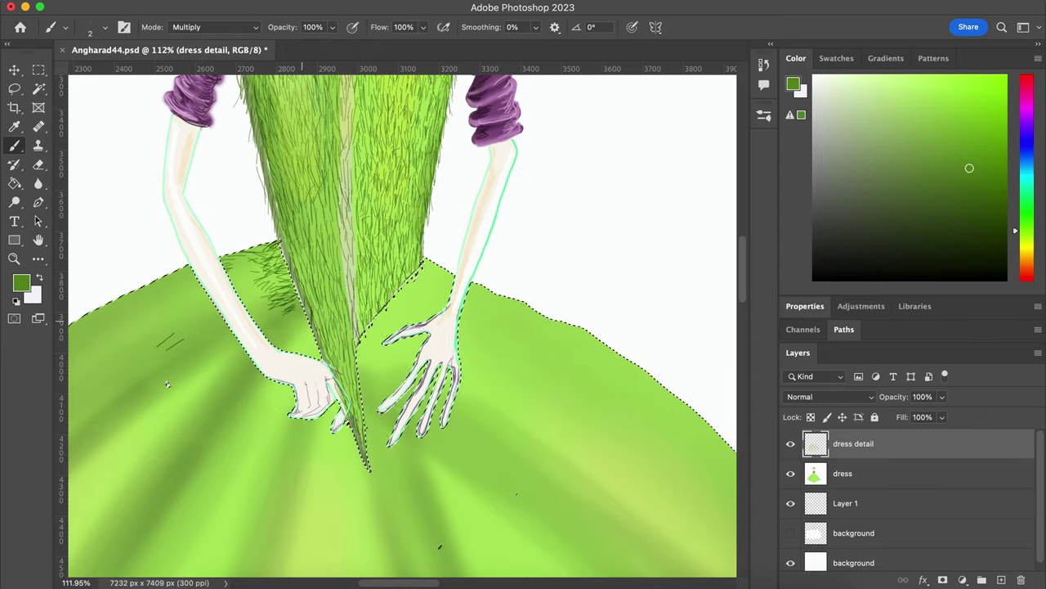
drag(237, 290, 263, 331)
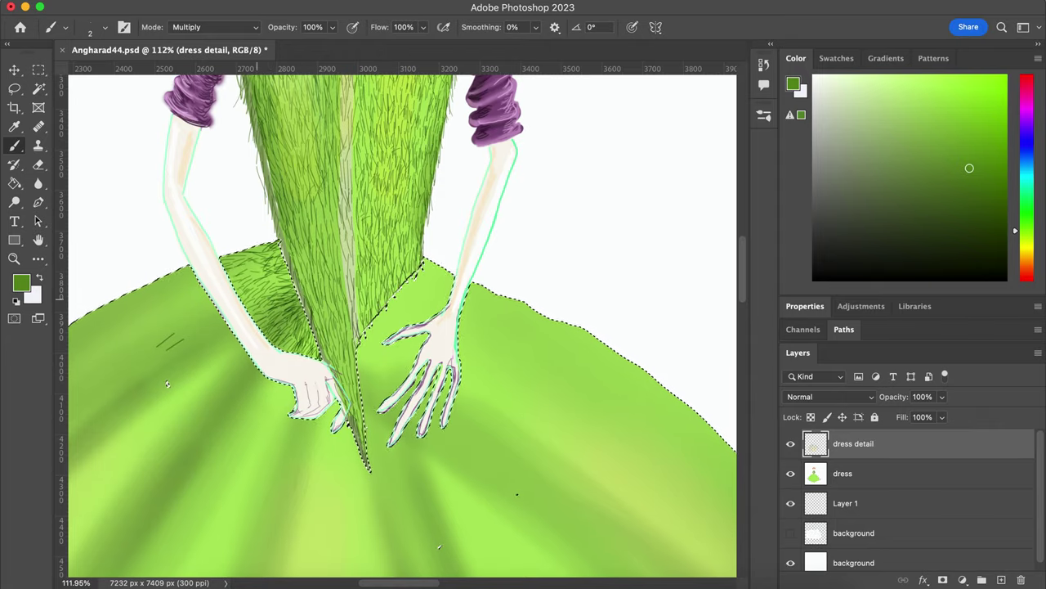
mouse_move(245, 262)
mouse_down()
mouse_move(274, 286)
mouse_move(264, 331)
mouse_up()
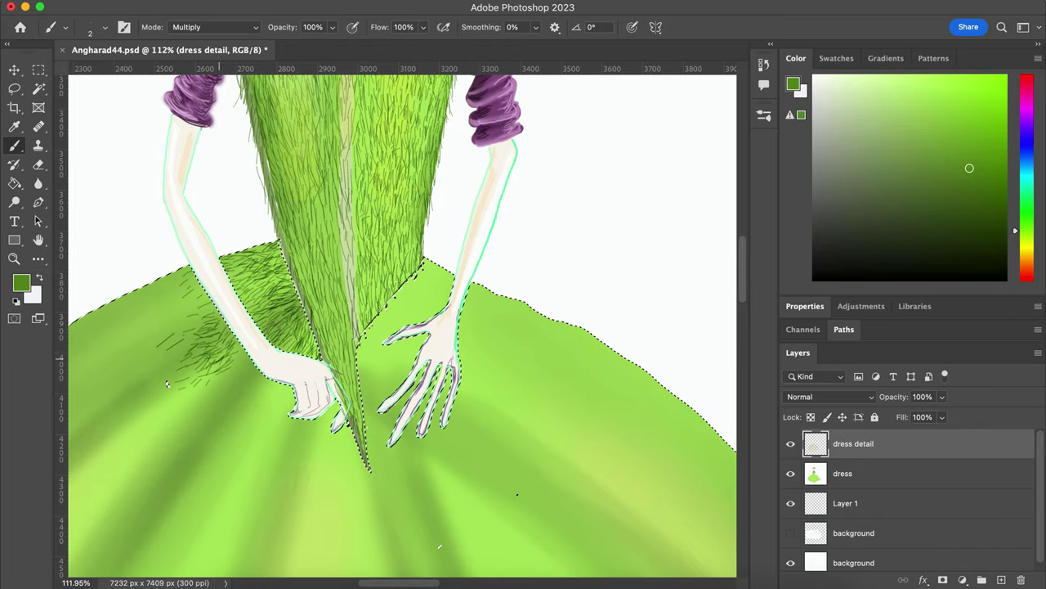
drag(163, 331, 196, 304)
drag(155, 356, 253, 270)
drag(237, 396, 270, 250)
mouse_move(270, 409)
mouse_down()
mouse_move(208, 367)
mouse_move(242, 392)
mouse_up()
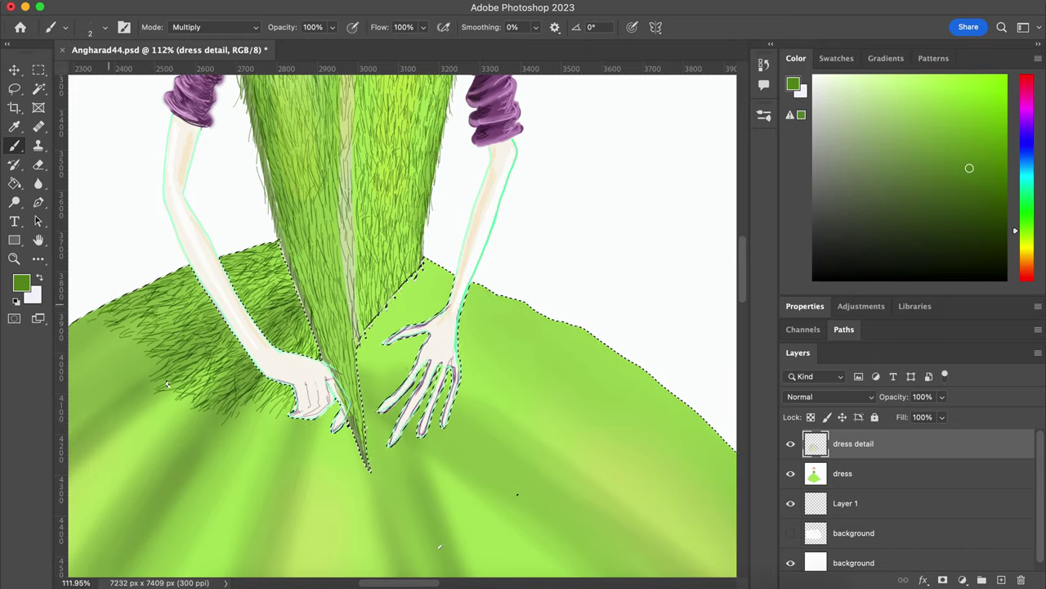
Step: Add more fur strands lower on the skirt, then deselect
scroll(404, 222, down, 10)
scroll(403, 221, up, 4)
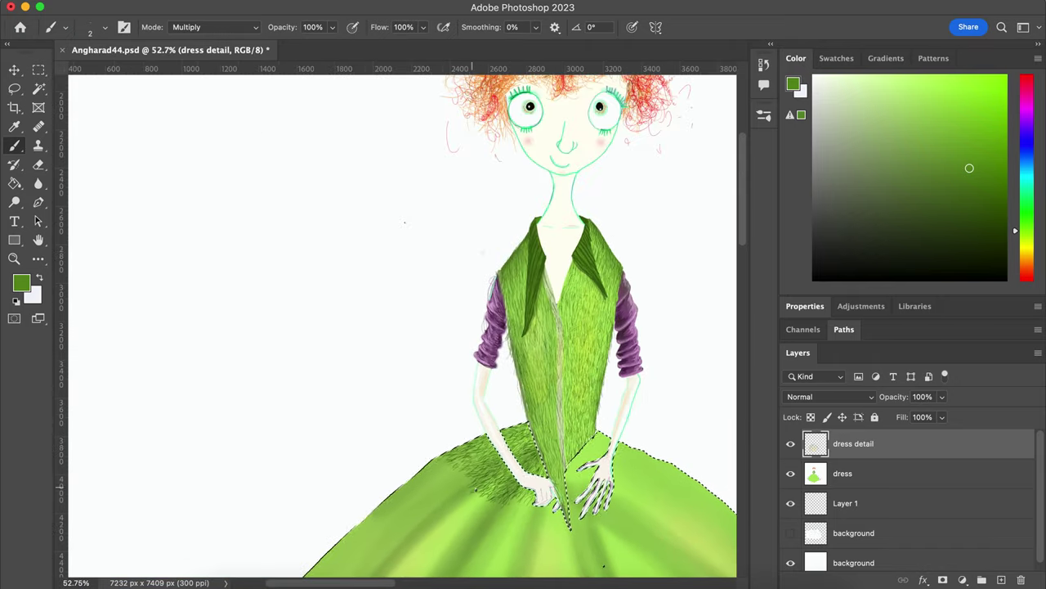
mouse_move(473, 500)
mouse_down()
mouse_move(457, 528)
mouse_move(470, 535)
mouse_up()
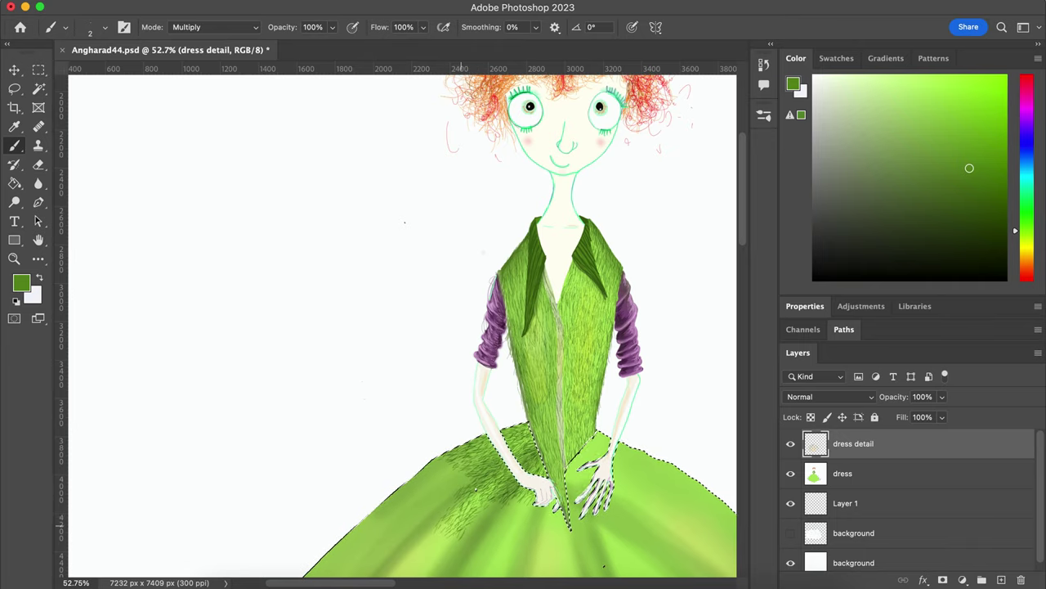
mouse_move(503, 499)
mouse_down()
mouse_move(486, 527)
mouse_move(493, 517)
mouse_up()
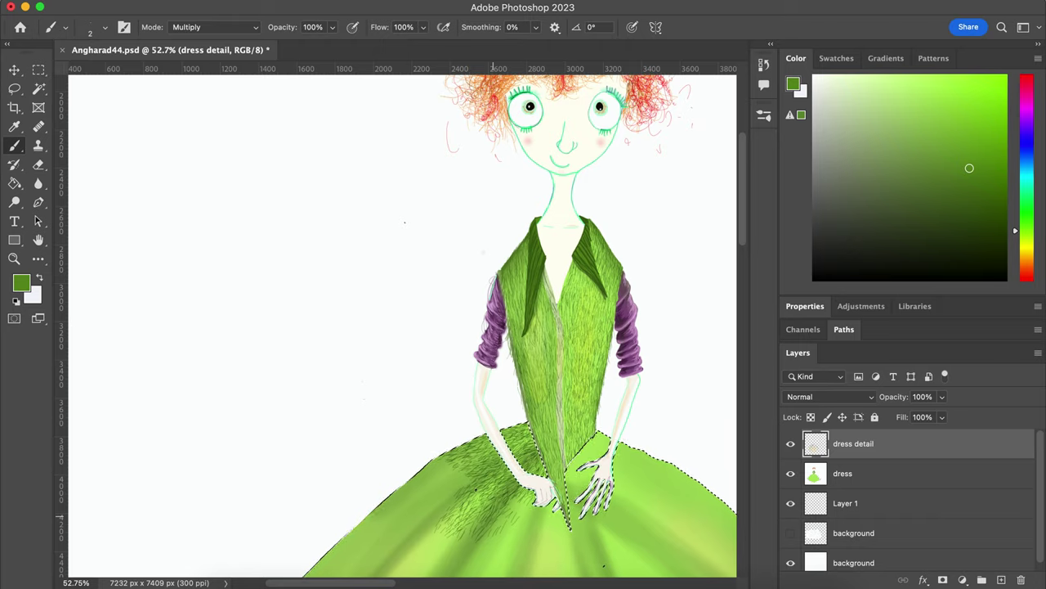
scroll(454, 417, down, 2)
drag(441, 443, 404, 400)
drag(422, 452, 407, 445)
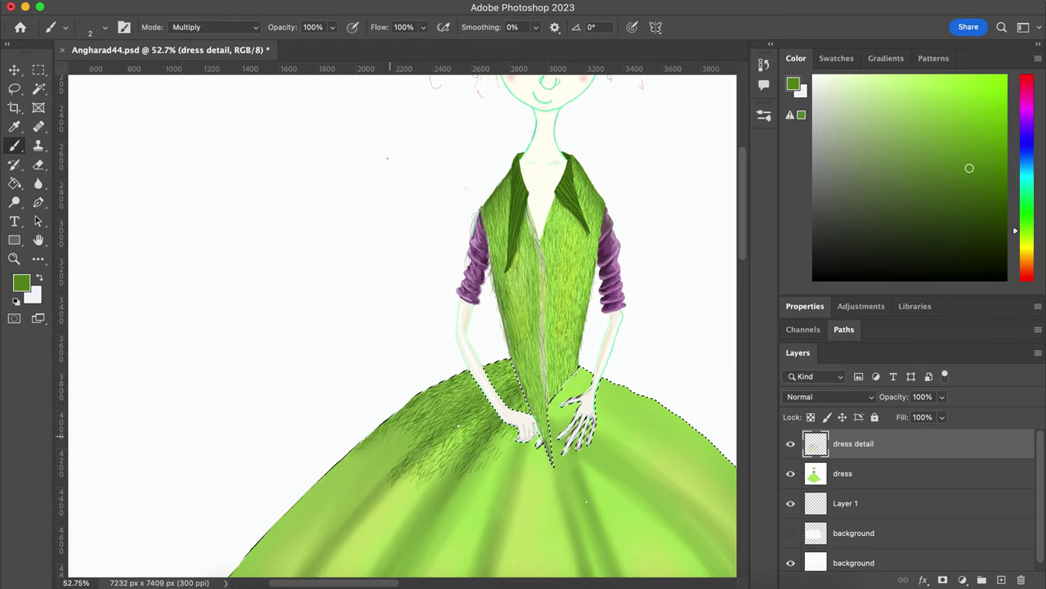
key(super+d)
Step: Lasso a fur patch, copy it to a layer and move it, then undo the copy
key(l)
drag(466, 400, 413, 466)
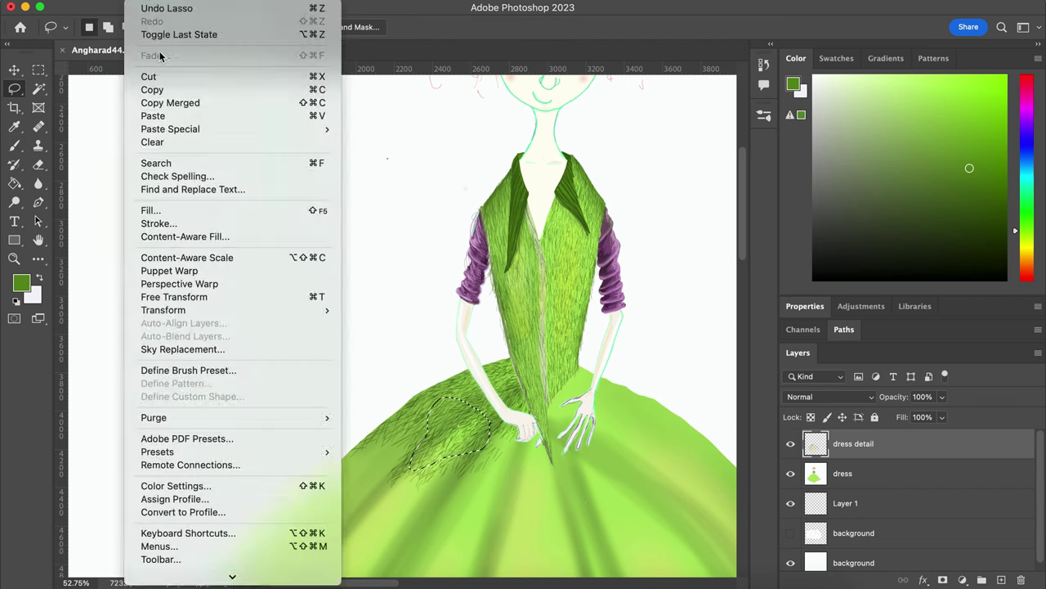
key(super+j)
key(super+z)
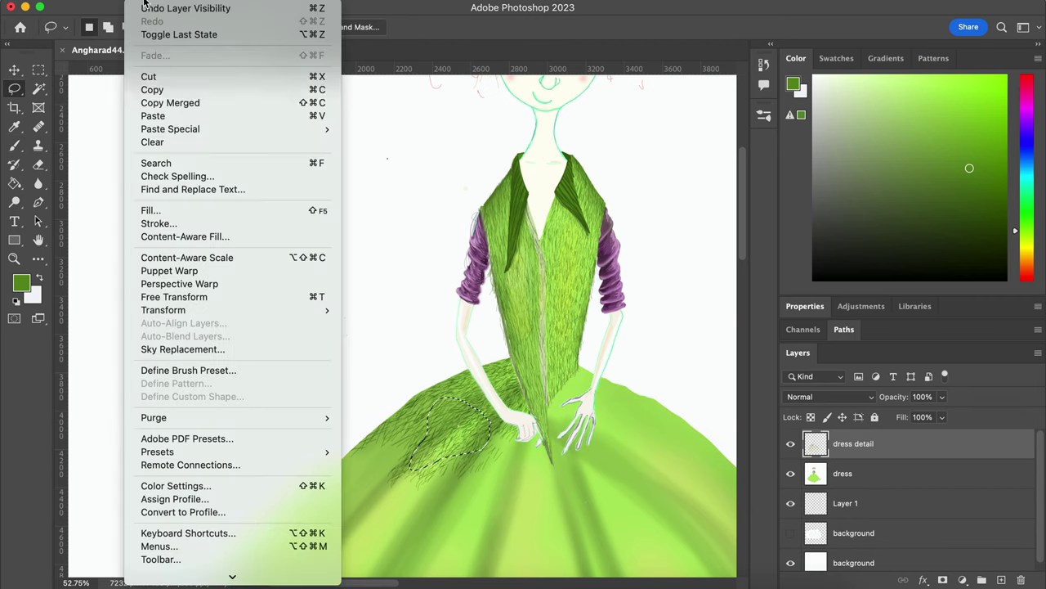
key(super+shift+z)
key(v)
mouse_move(445, 423)
mouse_down()
mouse_move(555, 513)
mouse_move(534, 488)
mouse_up()
key(super+z)
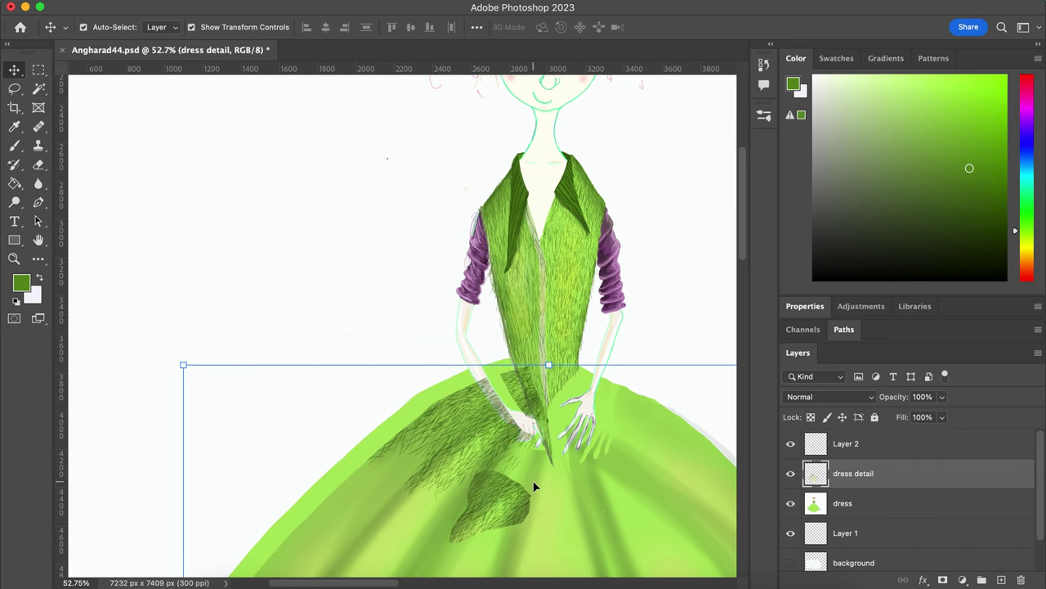
key(super+z)
Step: Toggle the dress layer's visibility and select the hair layer with the Brush tool active
click(790, 473)
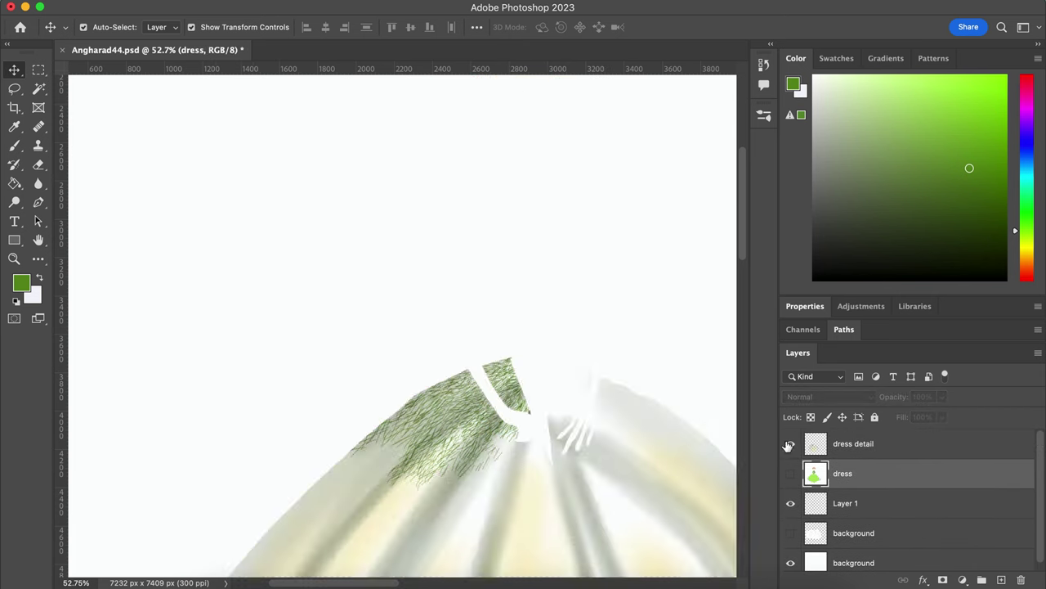
click(854, 443)
key(super+z)
click(840, 443)
key(b)
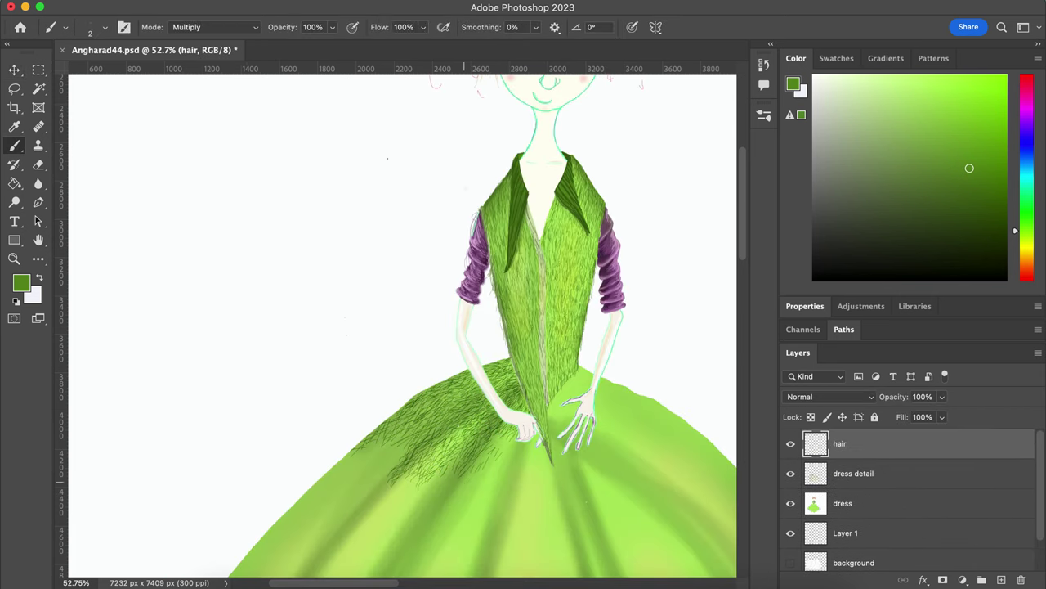
scroll(414, 494, up, 3)
scroll(414, 495, up, 1)
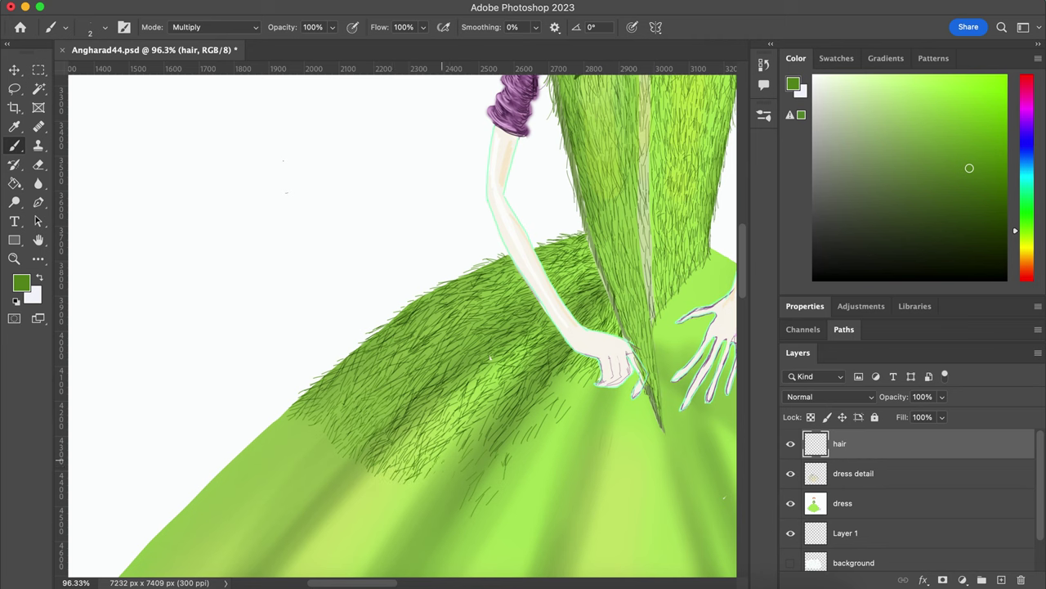
scroll(557, 384, down, 5)
scroll(510, 421, up, 3)
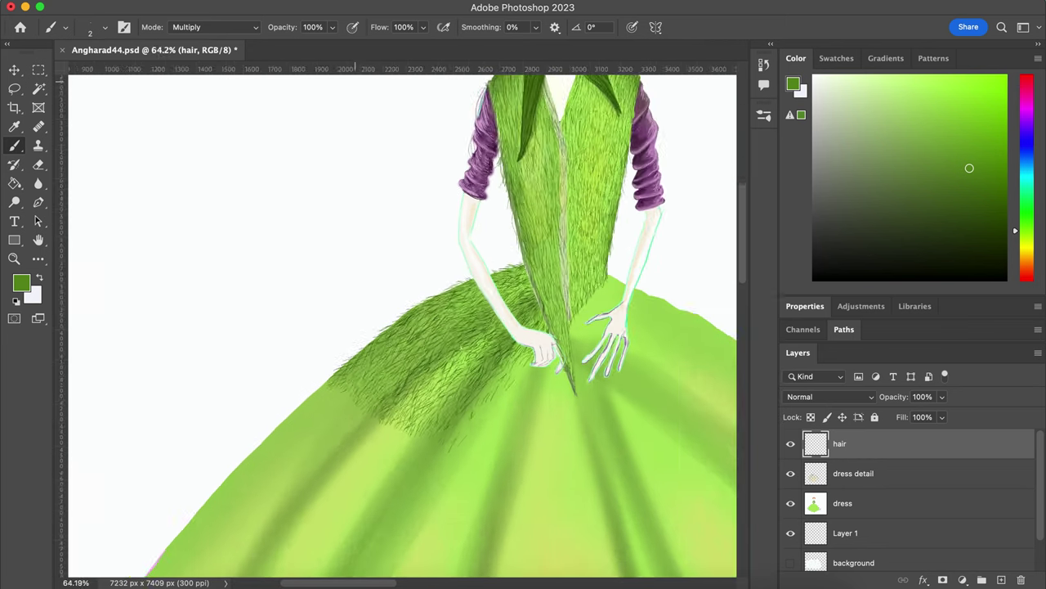
scroll(510, 421, up, 1)
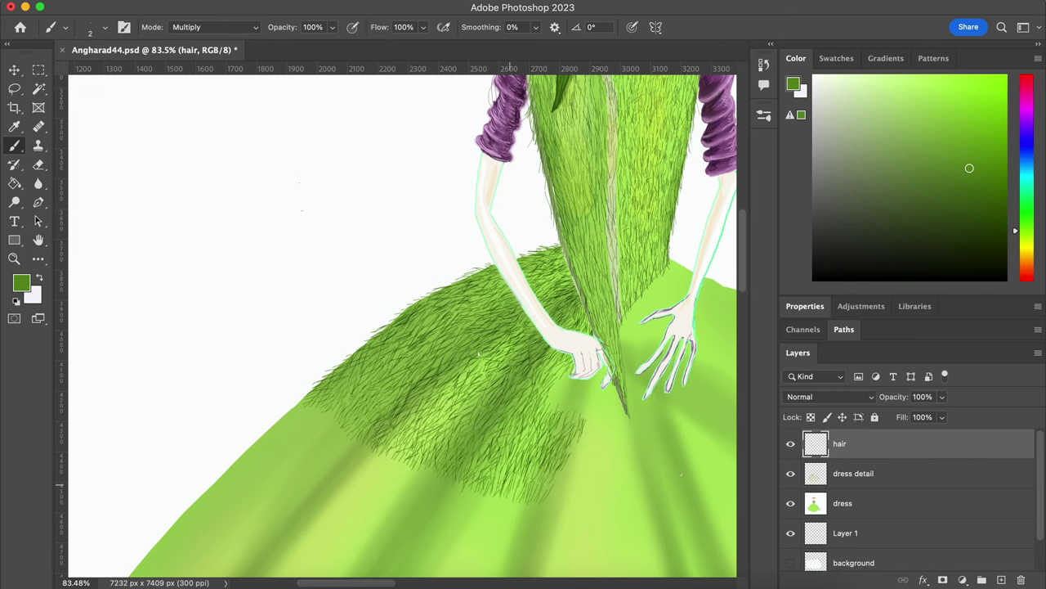
Step: Paste a lasso-selected fur patch onto a new layer named 'hair' and move it lower
key(l)
drag(448, 491, 457, 507)
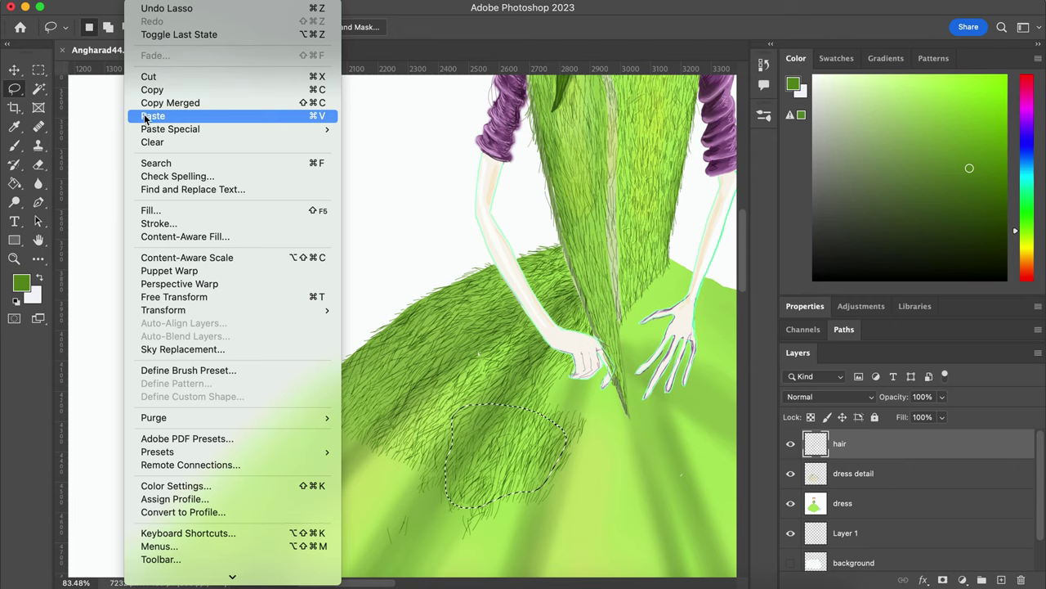
click(164, 112)
key(v)
double_click(840, 443)
text(hair)
drag(505, 455, 626, 492)
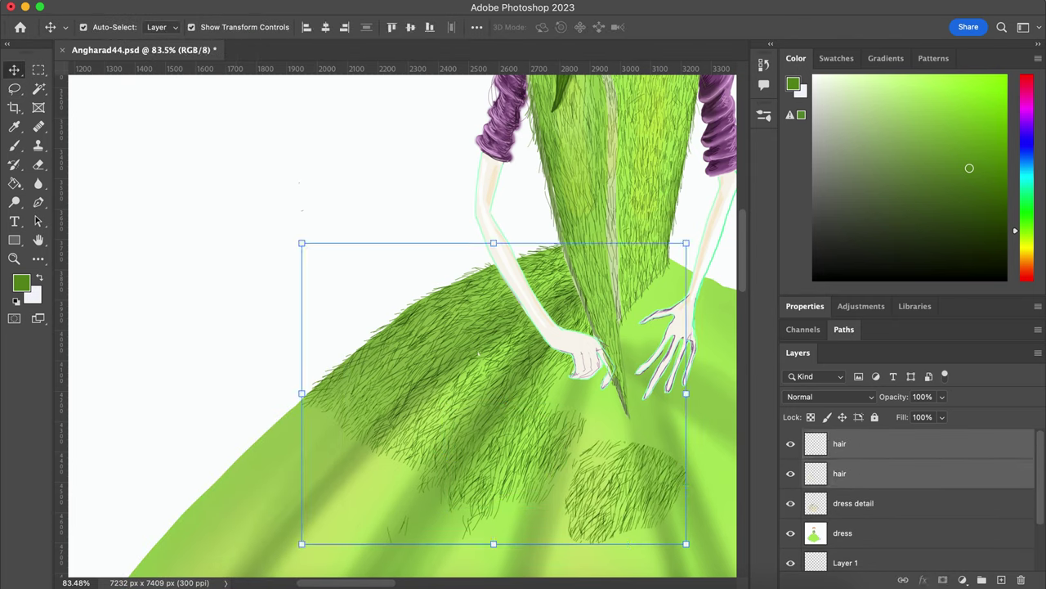
click(564, 476)
key(ctrl+z)
key(ctrl+z)
key(b)
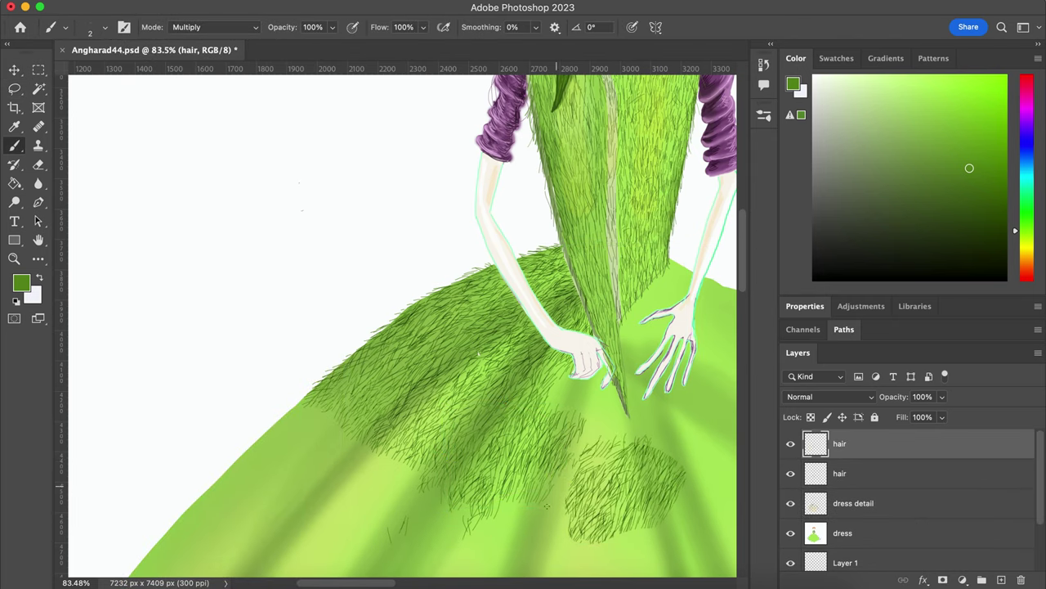
Step: Save the current brush as a new brush preset
click(104, 27)
click(195, 78)
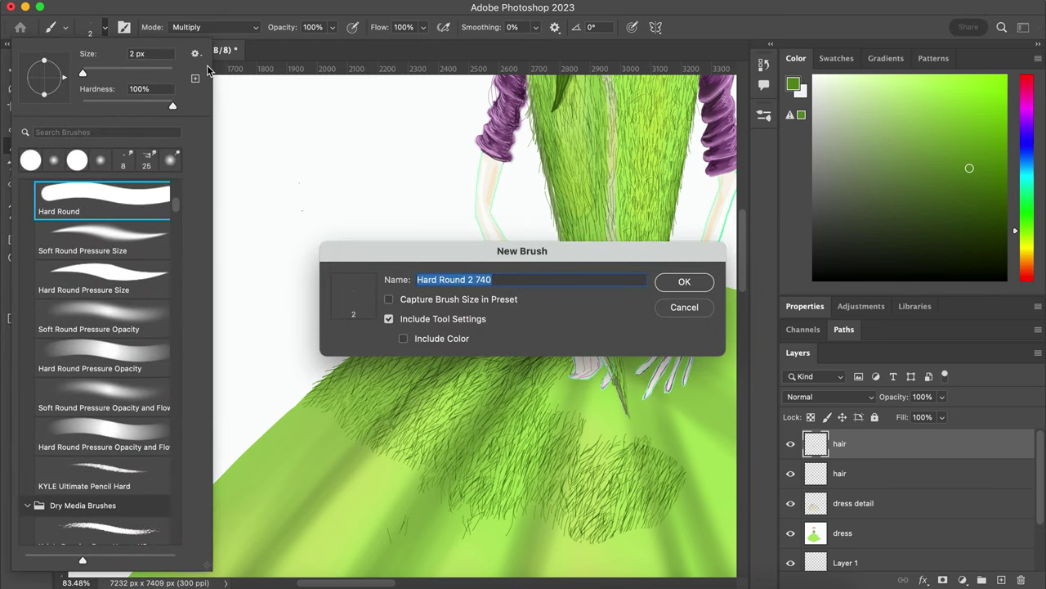
click(671, 281)
scroll(605, 523, down, 5)
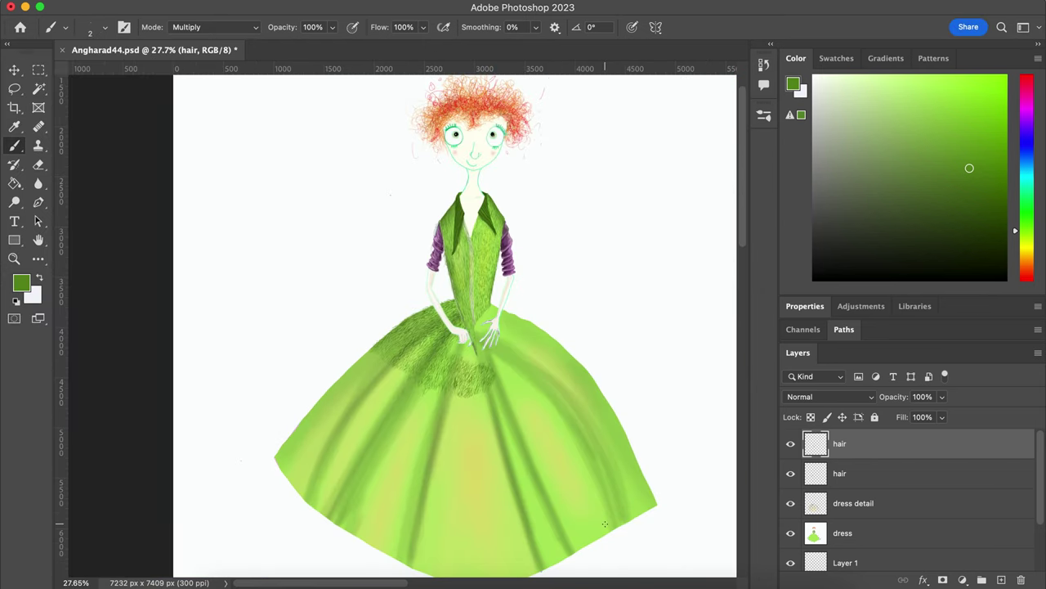
scroll(470, 411, up, 1)
scroll(470, 410, up, 2)
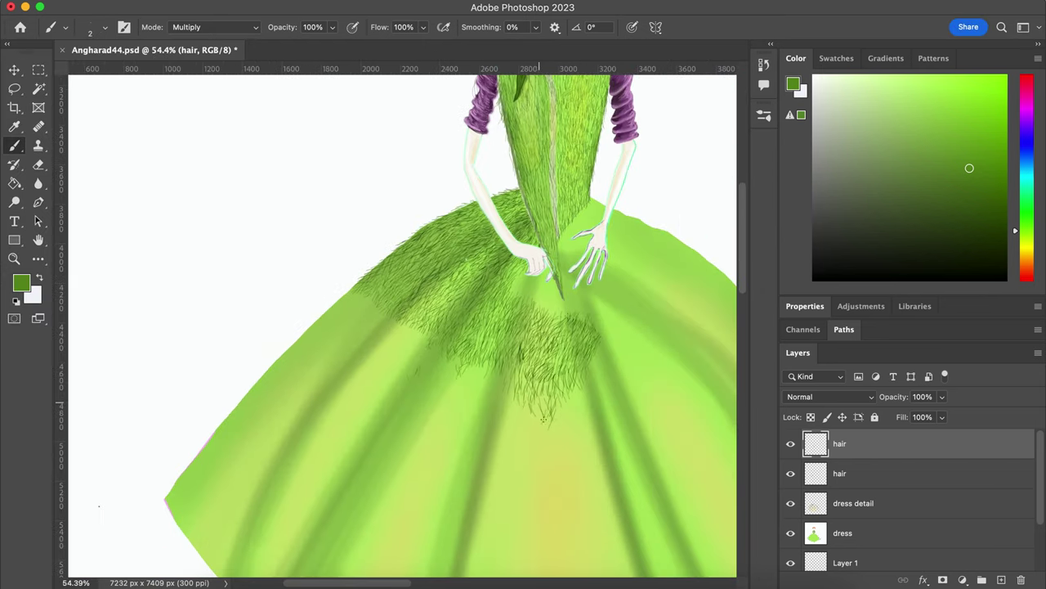
Step: Copy a lasso-selected fur patch and place two pasted copies on the lower skirt
key(l)
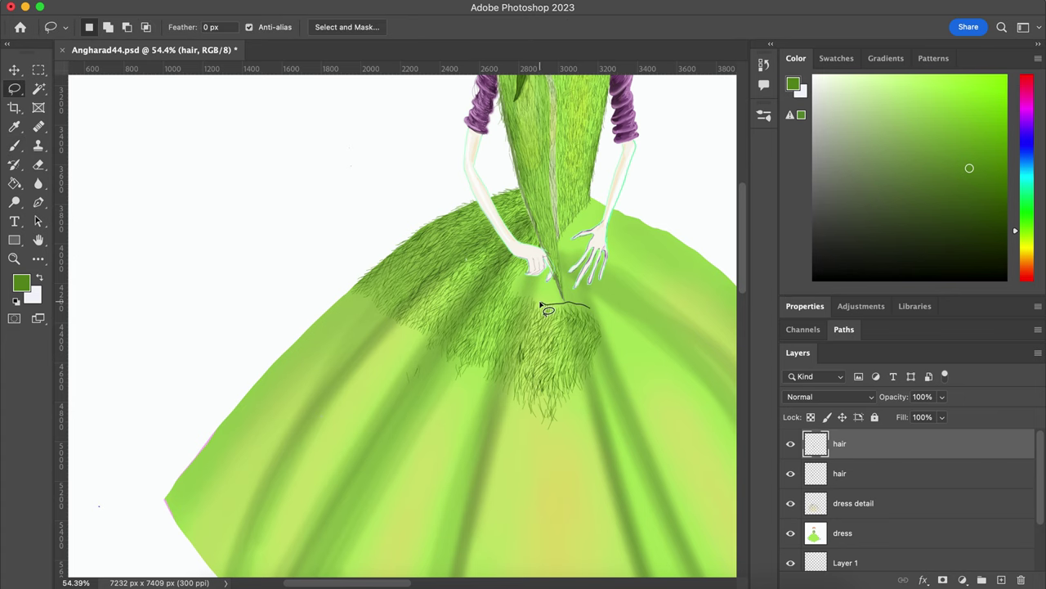
drag(549, 303, 602, 297)
key(ctrl+c)
click(163, 109)
key(v)
mouse_move(540, 332)
mouse_down()
mouse_move(544, 413)
mouse_move(352, 457)
mouse_up()
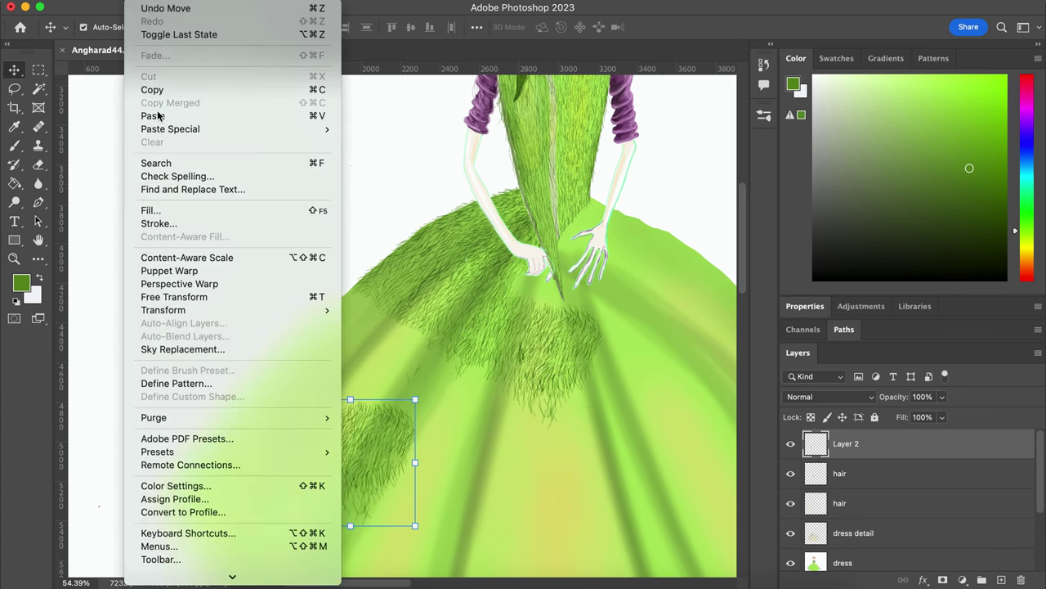
click(152, 112)
mouse_move(427, 324)
mouse_down()
mouse_move(433, 367)
mouse_move(508, 444)
mouse_up()
Step: Paste six more fur-patch copies, scattering them across the lower skirt and hem
key(ctrl+v)
mouse_move(385, 304)
mouse_down()
mouse_move(394, 343)
mouse_move(320, 474)
mouse_move(204, 523)
mouse_up()
key(ctrl+v)
mouse_move(399, 264)
mouse_down()
mouse_move(412, 316)
mouse_move(367, 498)
mouse_up()
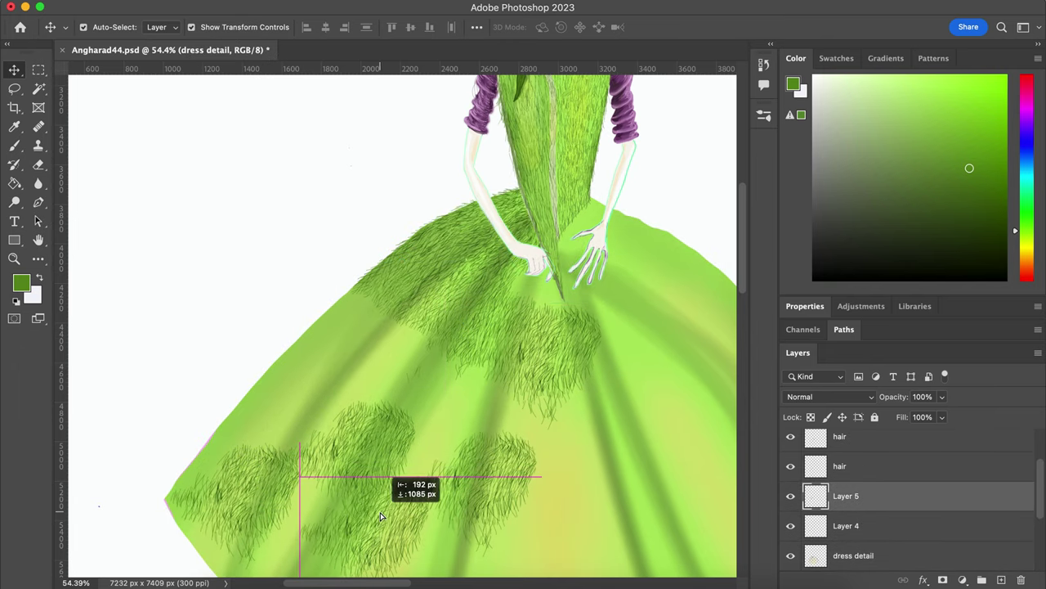
key(ctrl+v)
mouse_move(445, 393)
mouse_down()
mouse_move(571, 533)
mouse_move(553, 516)
mouse_up()
scroll(553, 516, down, 3)
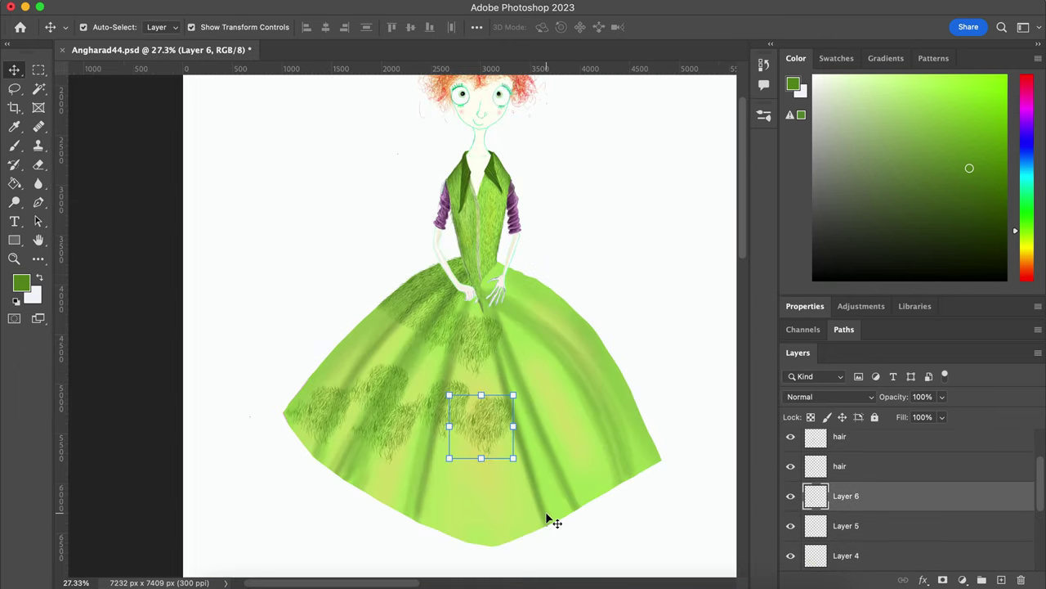
key(ctrl+v)
scroll(374, 350, up, 2)
drag(373, 350, 419, 536)
key(ctrl+v)
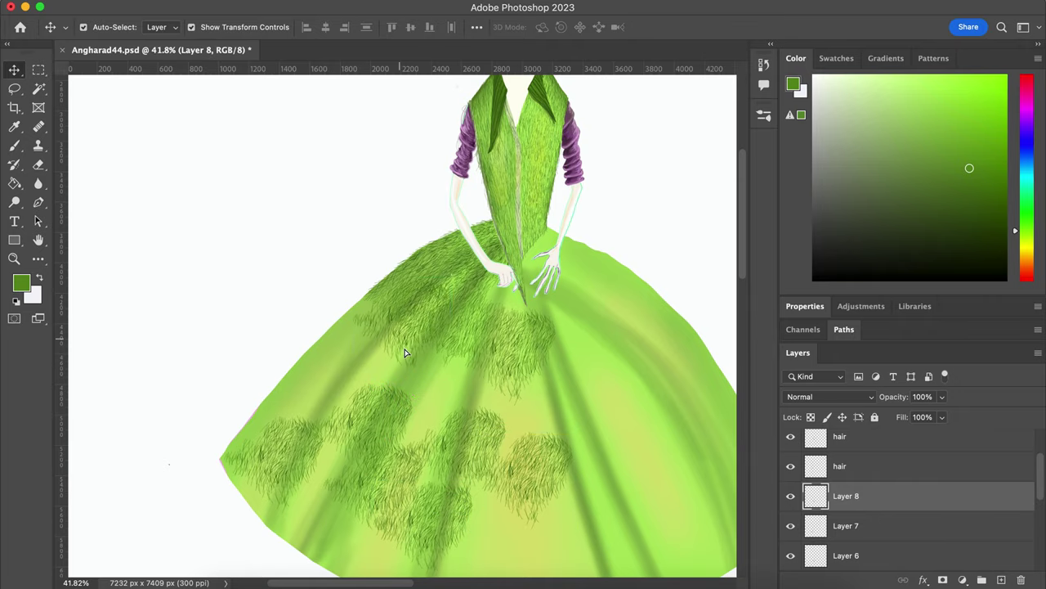
drag(397, 350, 467, 526)
scroll(407, 329, down, 2)
key(ctrl+v)
Step: Add a few dark fur strokes on dress detail, then merge the selected fur copies
click(456, 307)
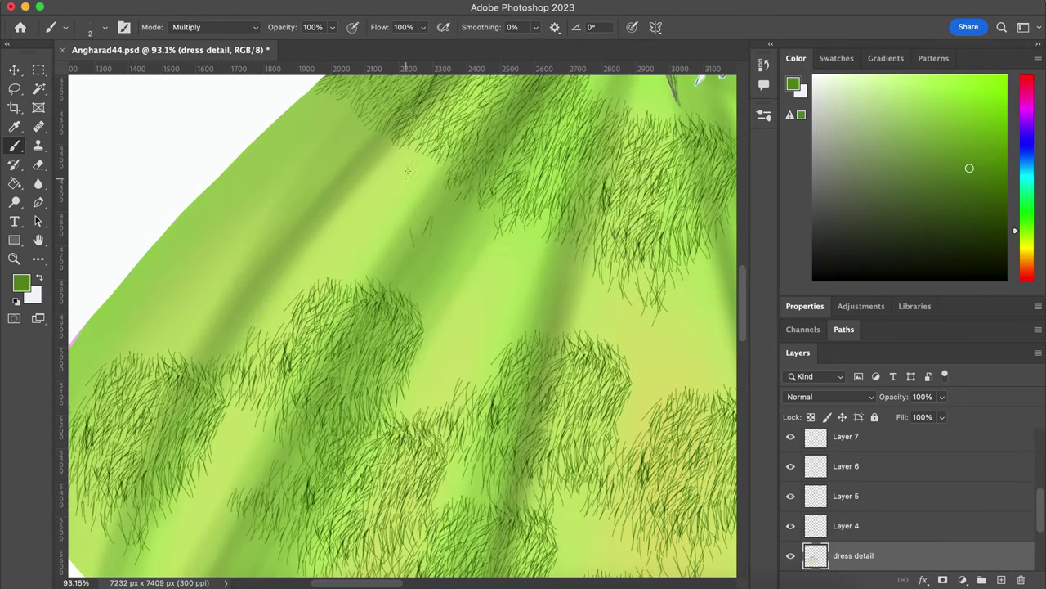
drag(491, 198, 498, 222)
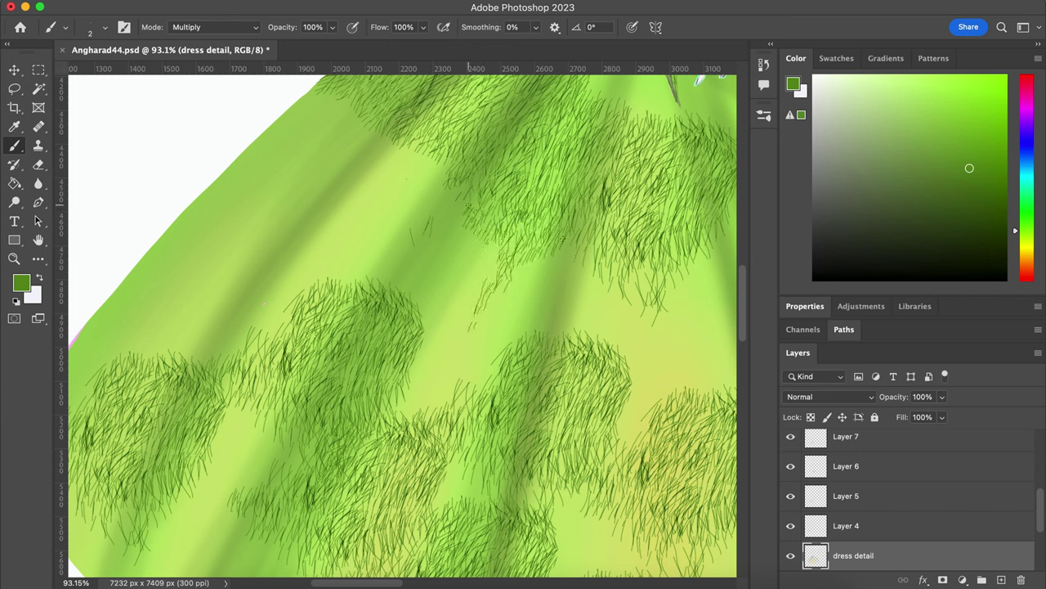
drag(630, 133, 622, 123)
click(234, 114)
click(14, 69)
click(851, 526)
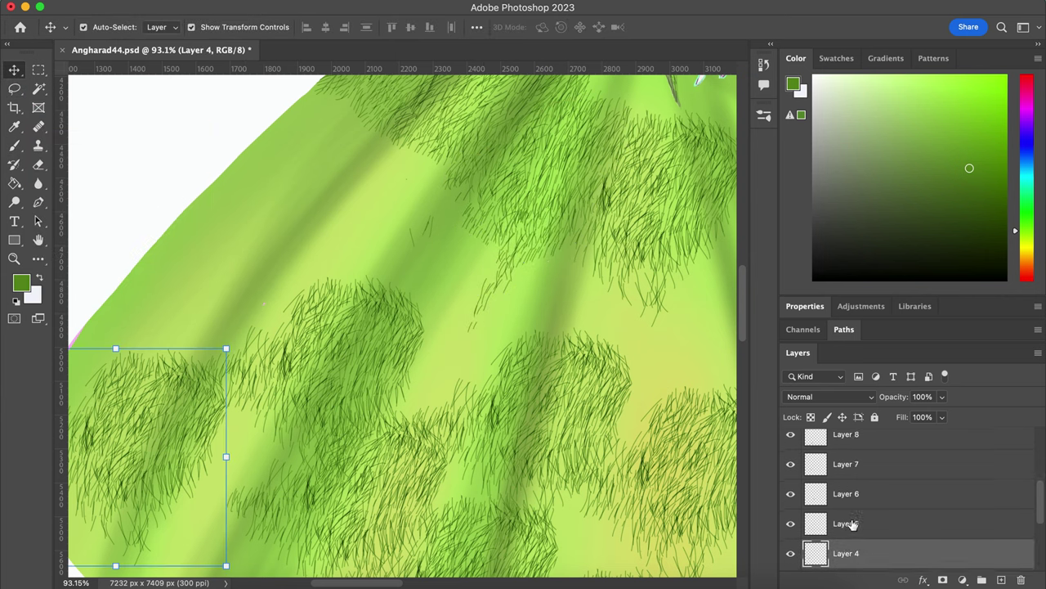
scroll(850, 490, up, 3)
shift+click(850, 445)
click(229, 2)
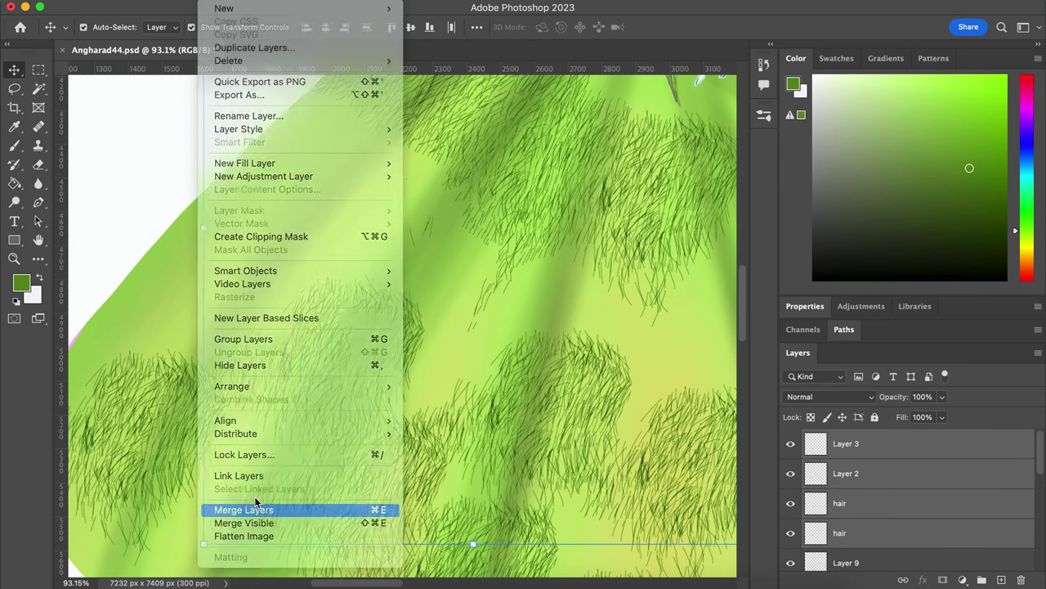
click(255, 508)
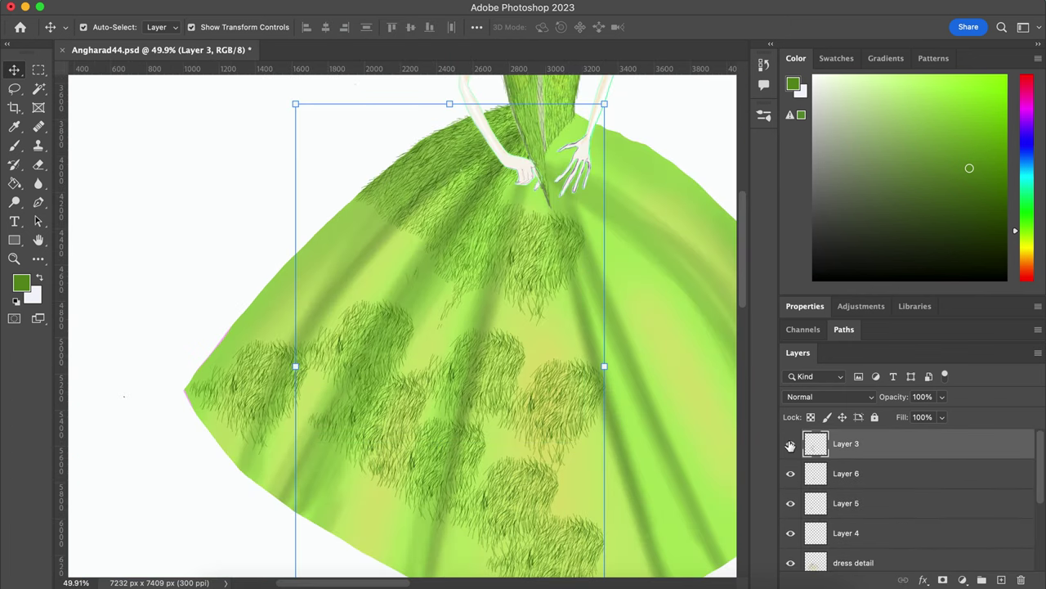
Step: Merge the lower fur layers with dress detail and rename the result 'dress shadow'
click(846, 533)
shift+click(846, 503)
click(229, 1)
click(245, 508)
double_click(856, 502)
text(dress shadow)
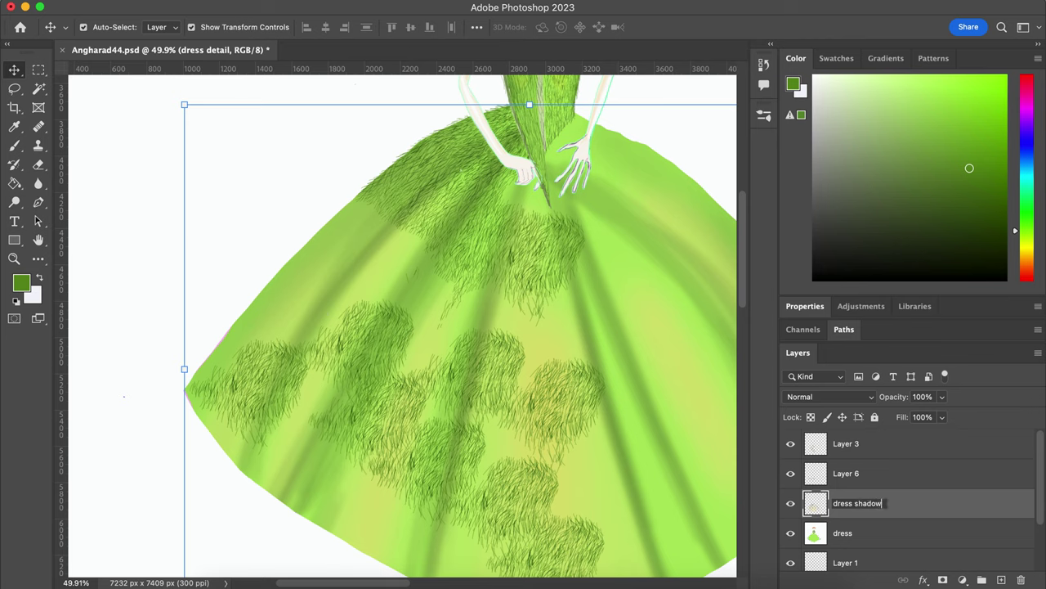
click(605, 405)
key(b)
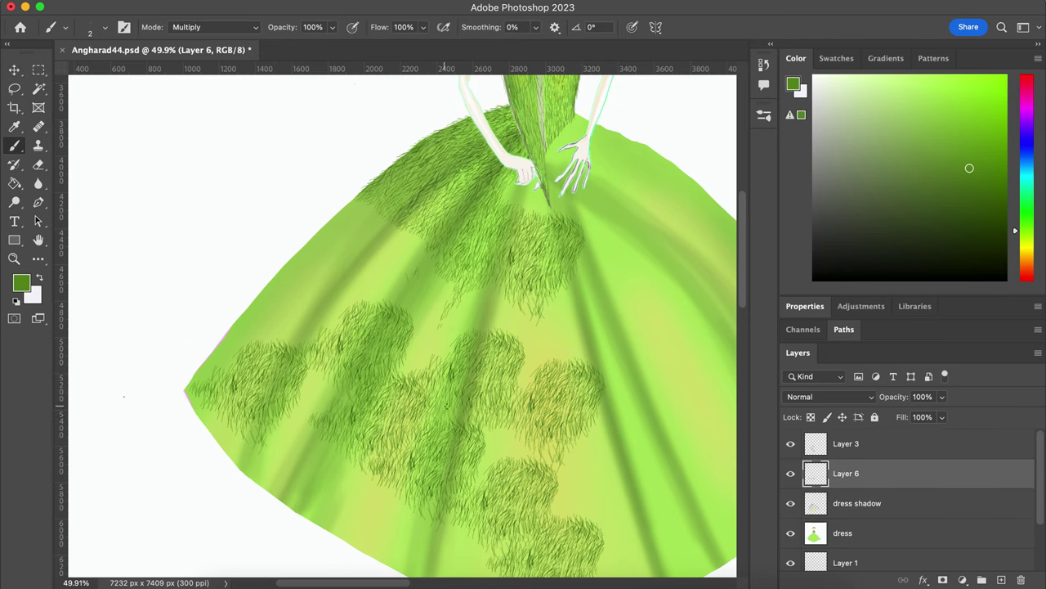
scroll(484, 438, up, 5)
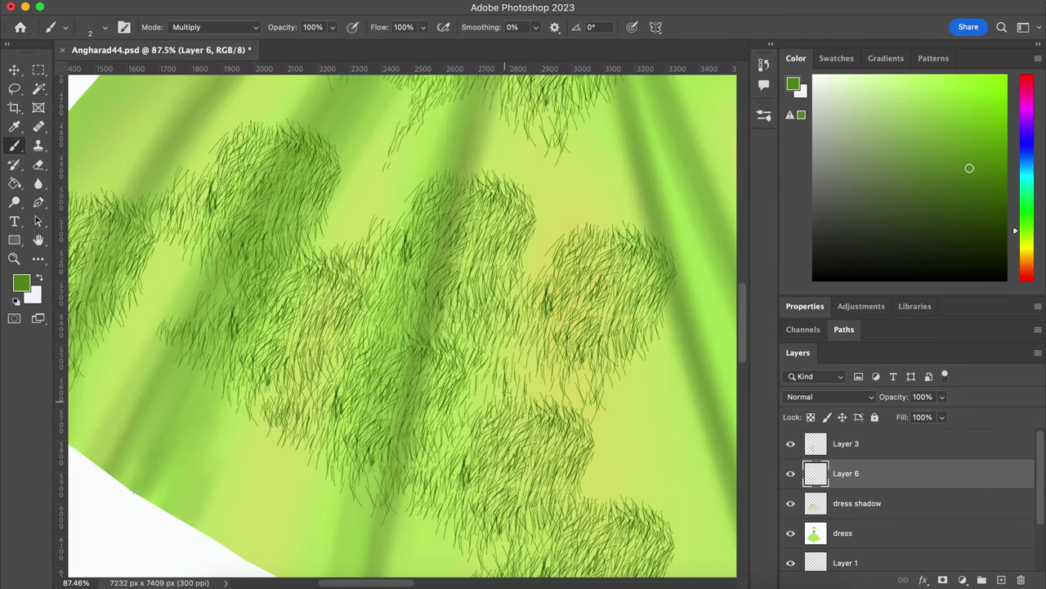
key(BackSpace)
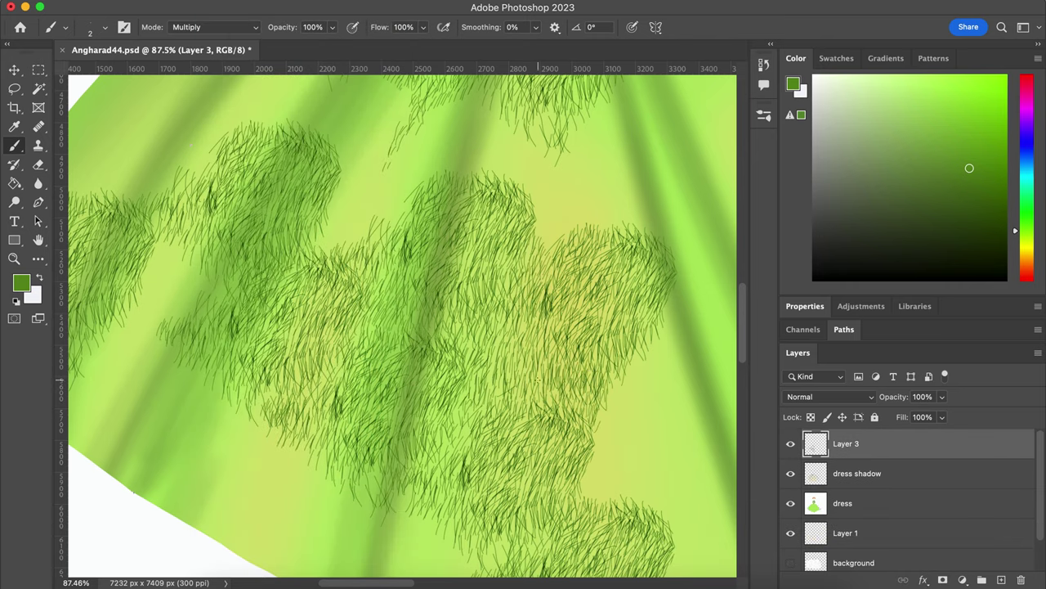
Step: Copy a large lassoed fur area to a new layer, then move and rotate it along the skirt folds
key(l)
mouse_move(560, 237)
mouse_down()
mouse_move(175, 392)
mouse_move(603, 428)
mouse_up()
scroll(175, 393, down, 4)
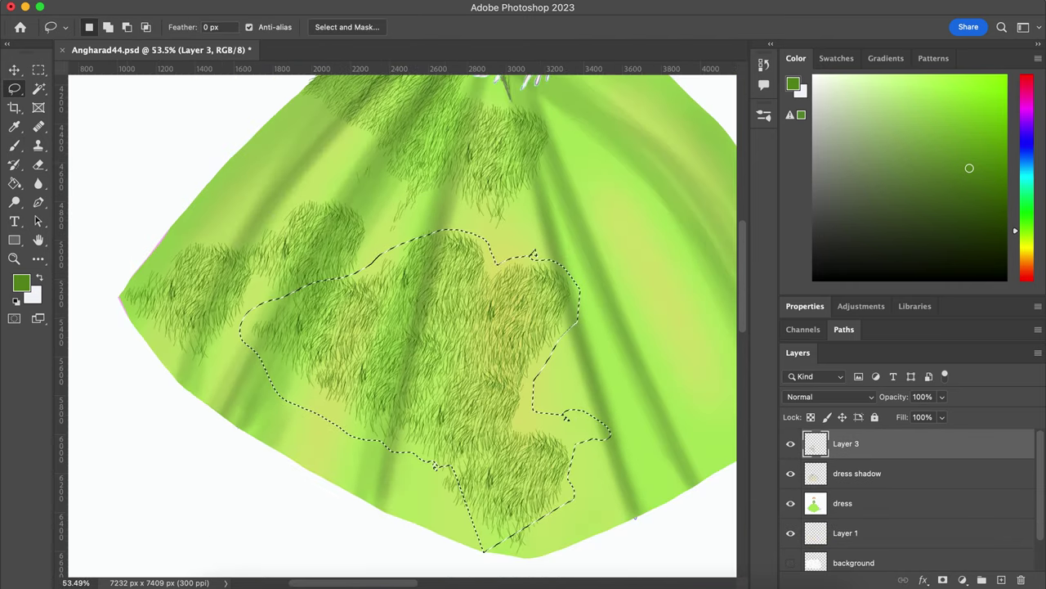
key(ctrl+j)
key(v)
drag(572, 245, 645, 195)
key(ctrl+t)
drag(656, 336, 467, 332)
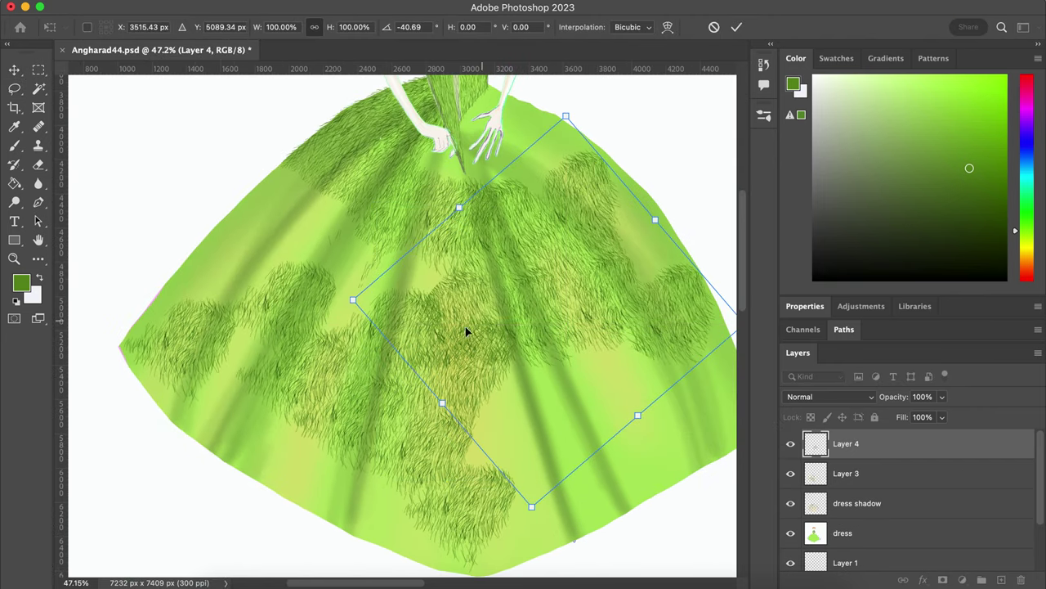
key(Return)
Step: Erase the edges of the rotated fur copy with a size-45 eraser
key(e)
key(bracketright)
key(bracketright)
key(bracketright)
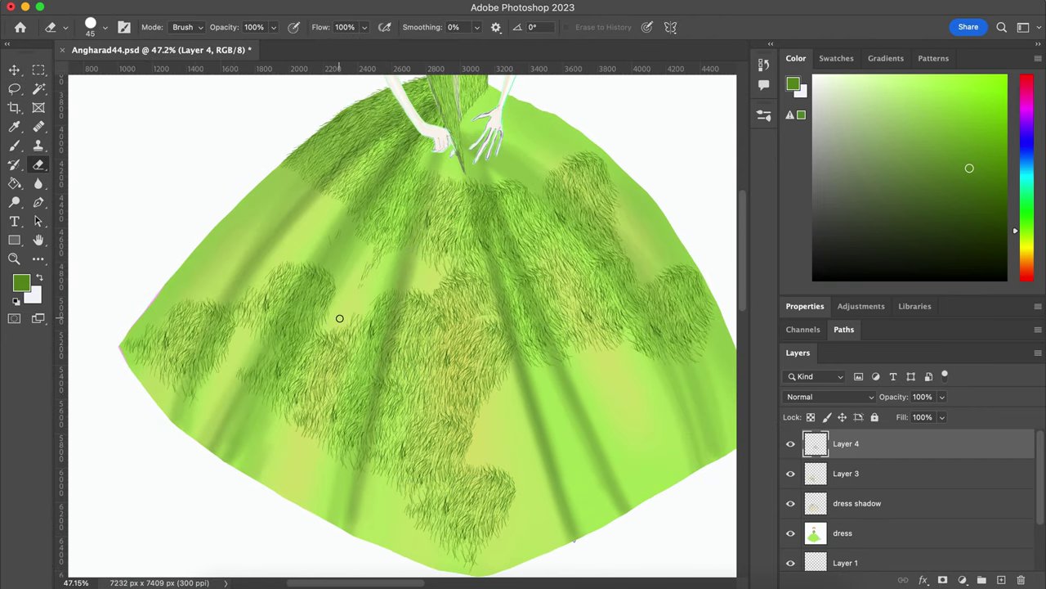
scroll(339, 318, down, 5)
scroll(339, 318, up, 4)
click(13, 146)
scroll(435, 314, up, 3)
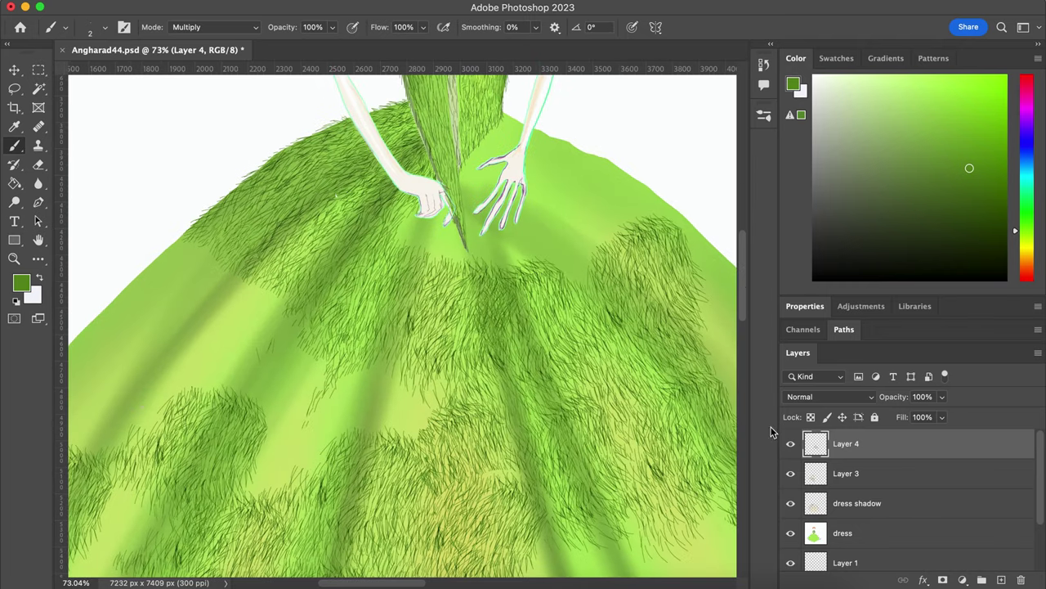
Step: Copy another fur patch, rotate it about 52 degrees, and place a further copy below the hands
key(l)
drag(605, 327, 601, 331)
key(ctrl+j)
key(v)
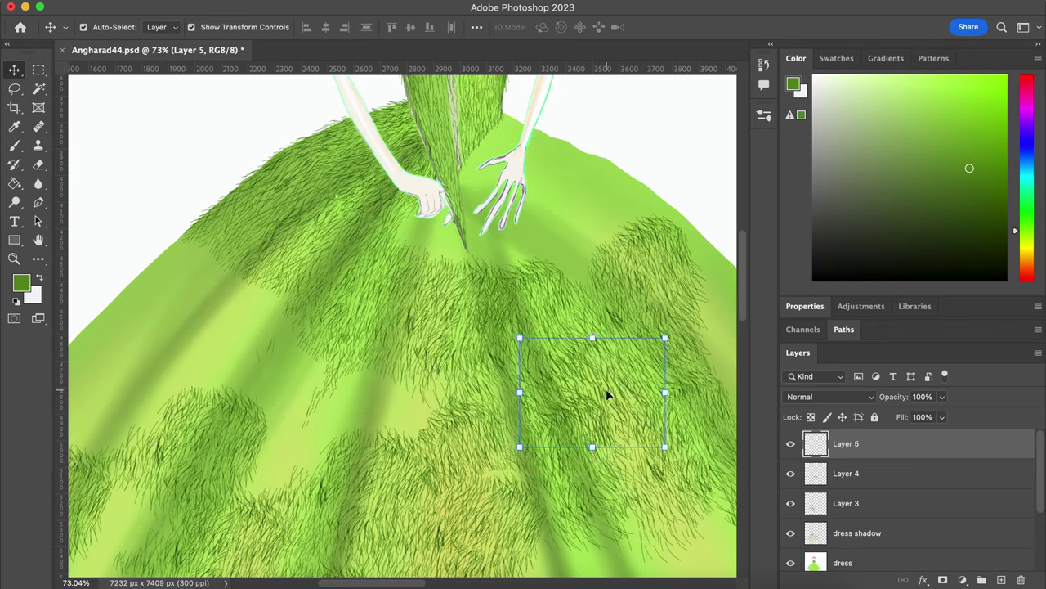
key(ctrl+t)
mouse_move(607, 392)
mouse_down()
mouse_move(195, 331)
mouse_move(221, 350)
mouse_up()
key(Return)
key(ctrl+j)
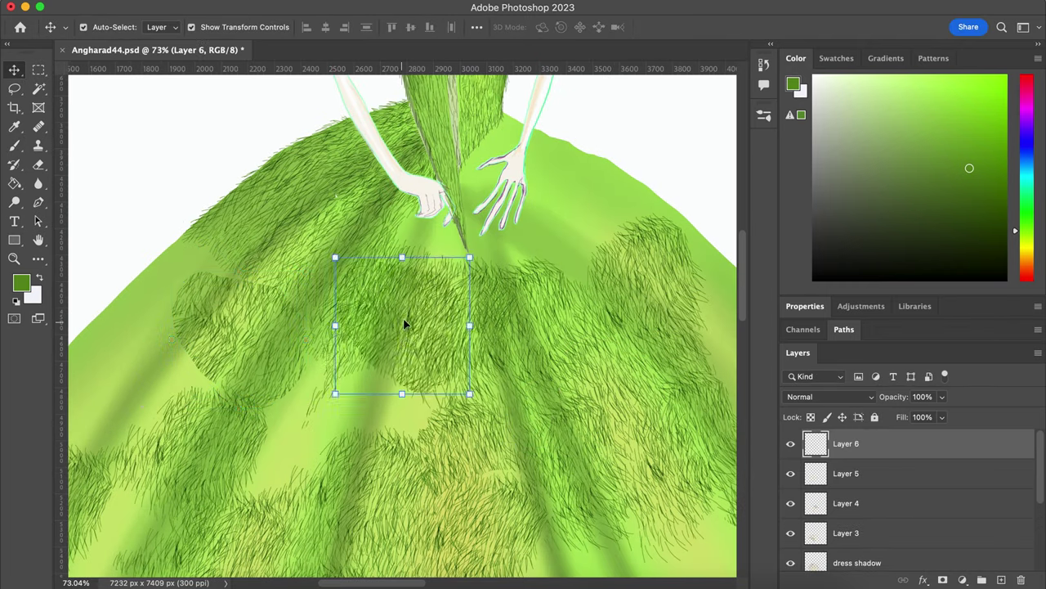
drag(406, 325, 299, 447)
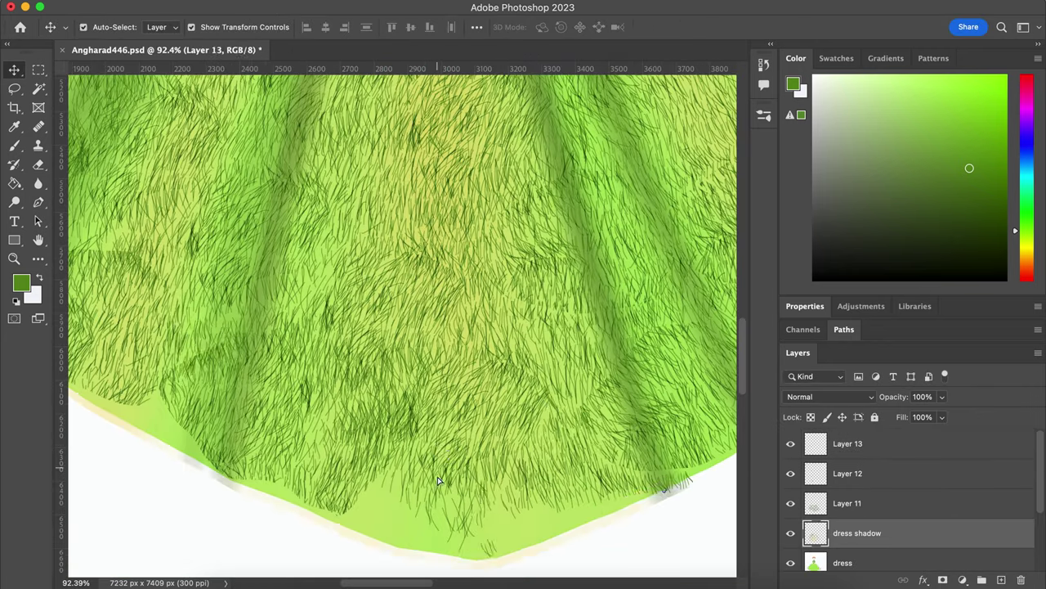
Step: On Layer 13, brush dark grass-like fur strokes across the skirt's left edge
key(b)
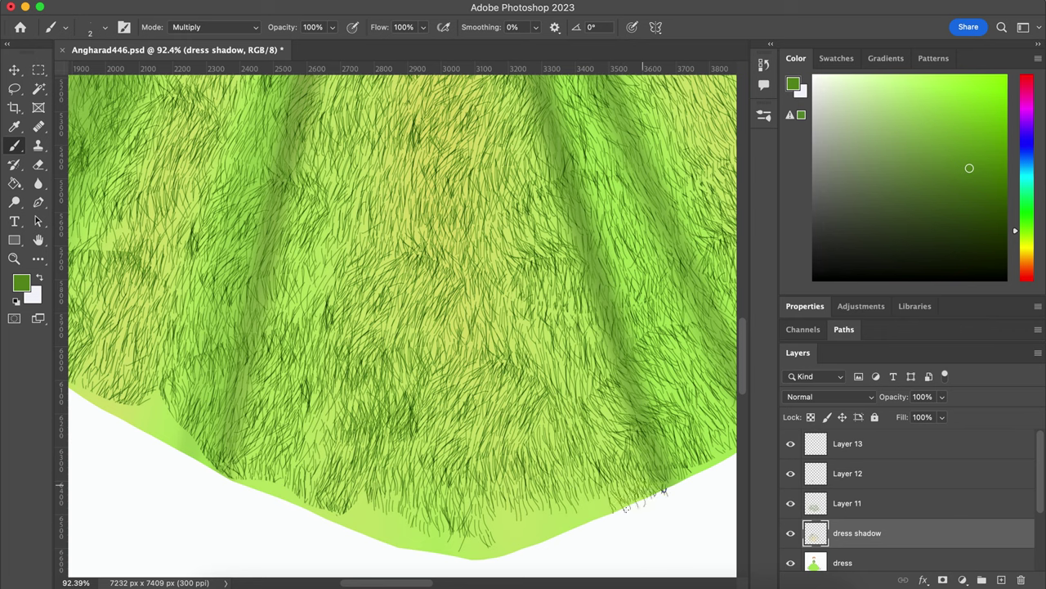
key(alt+period)
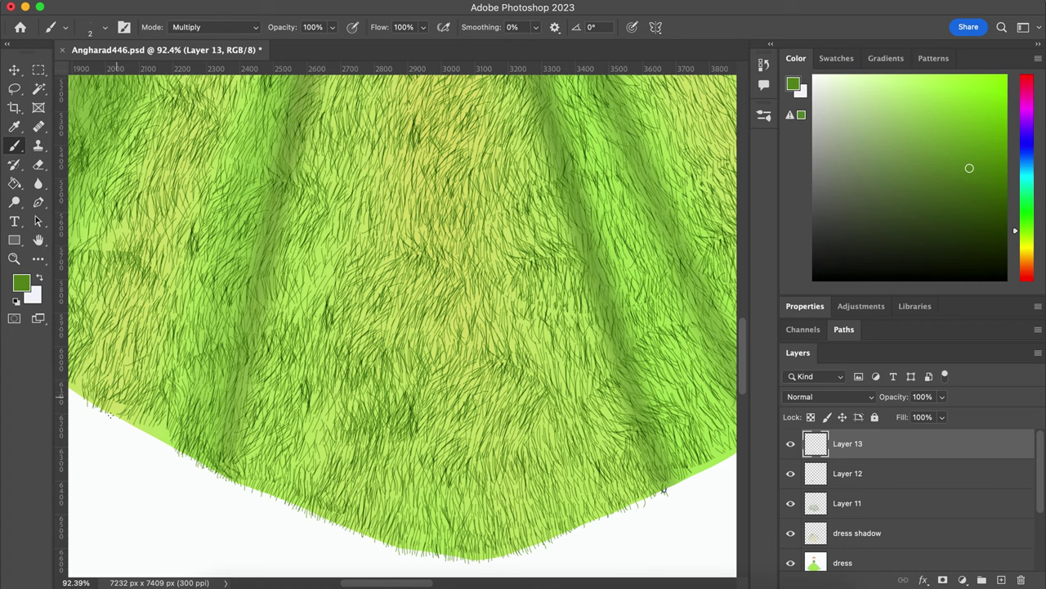
scroll(233, 417, up, 5)
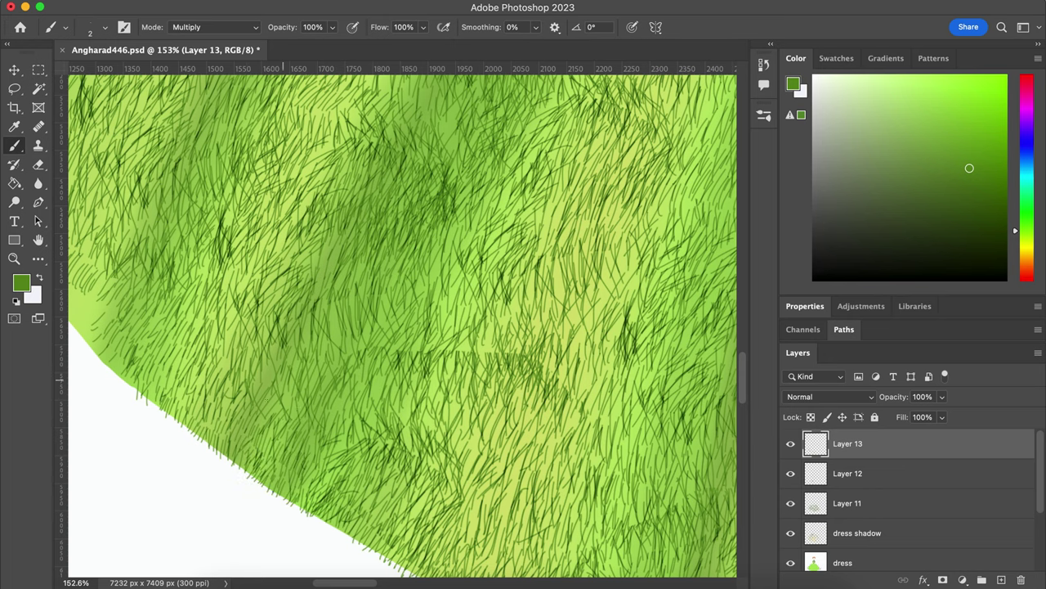
scroll(341, 353, down, 3)
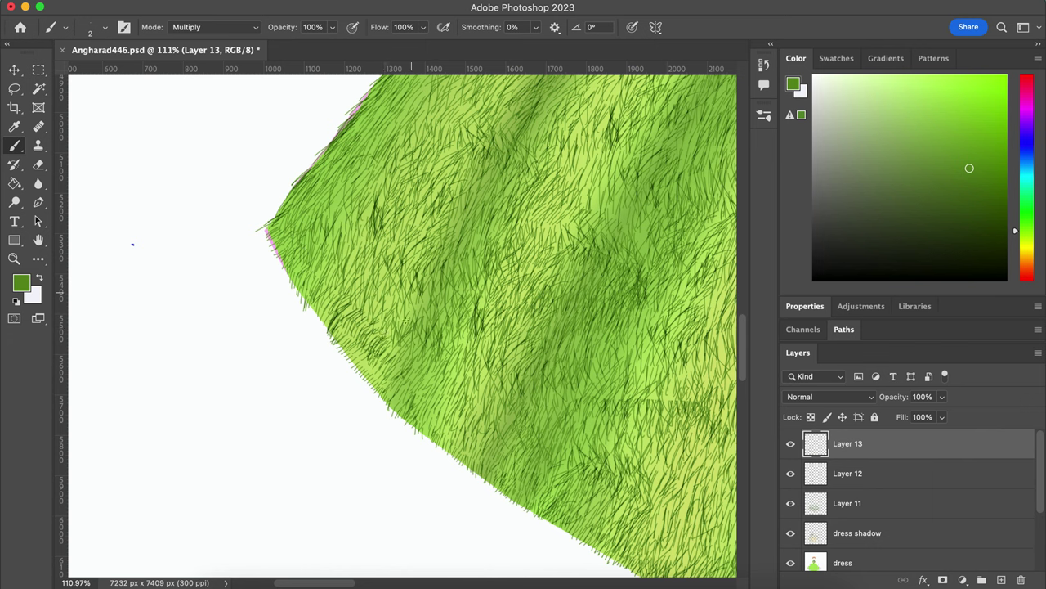
drag(392, 343, 372, 304)
drag(479, 396, 458, 334)
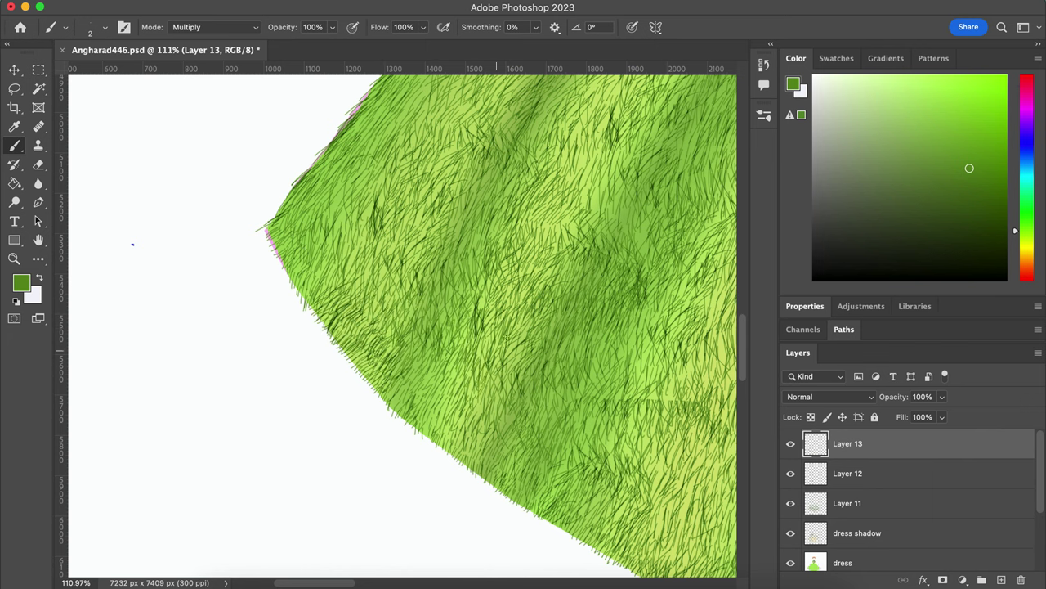
scroll(133, 243, down, 5)
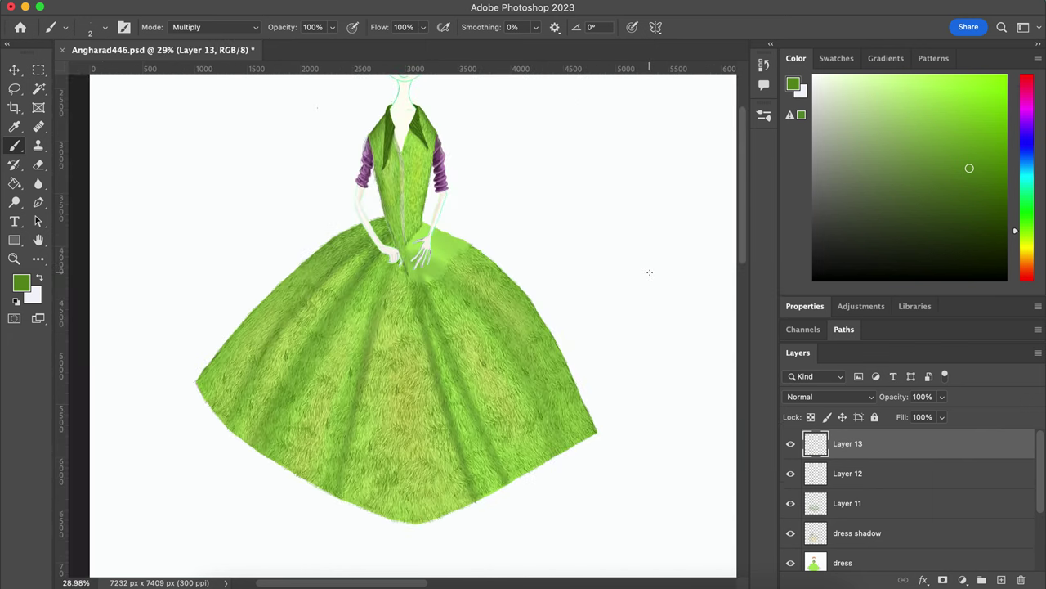
Step: Lasso the smooth centre skirt panel, brush fur strokes inside it, then deselect
scroll(270, 199, up, 5)
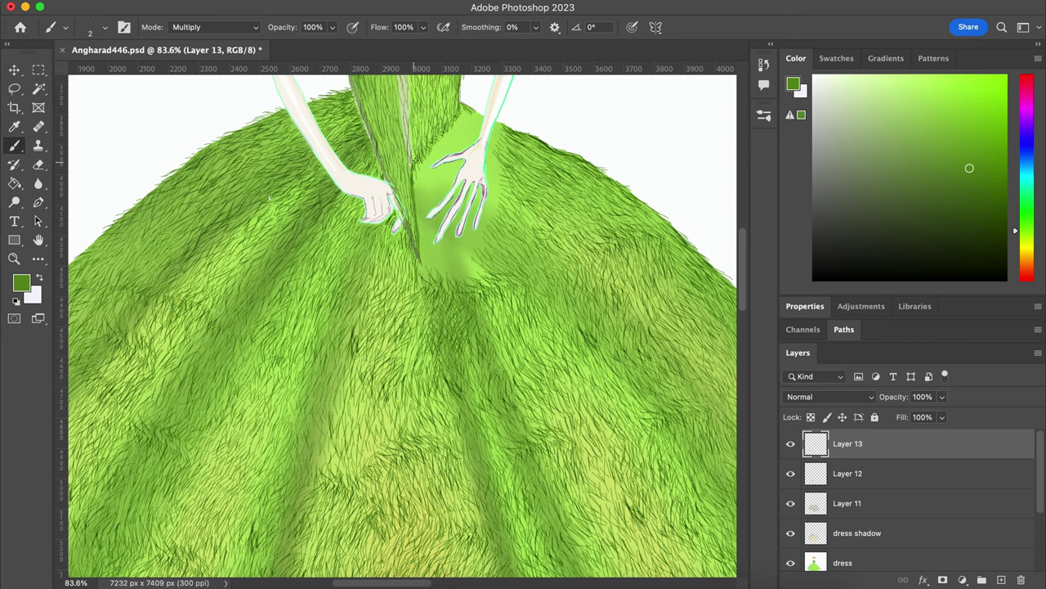
key(l)
drag(460, 111, 539, 190)
mouse_move(448, 192)
mouse_down()
mouse_move(431, 157)
mouse_move(504, 208)
mouse_move(466, 268)
mouse_up()
key(b)
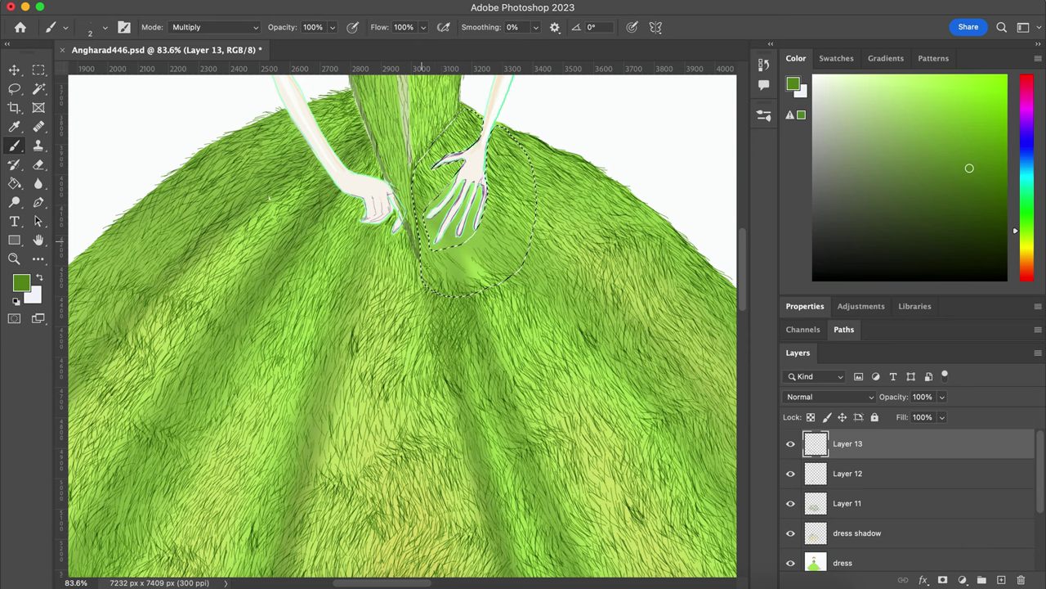
key(ctrl+d)
Step: Switch to the dress shadow layer and lower the brush to 26% opacity
scroll(465, 268, up, 3)
scroll(502, 216, up, 1)
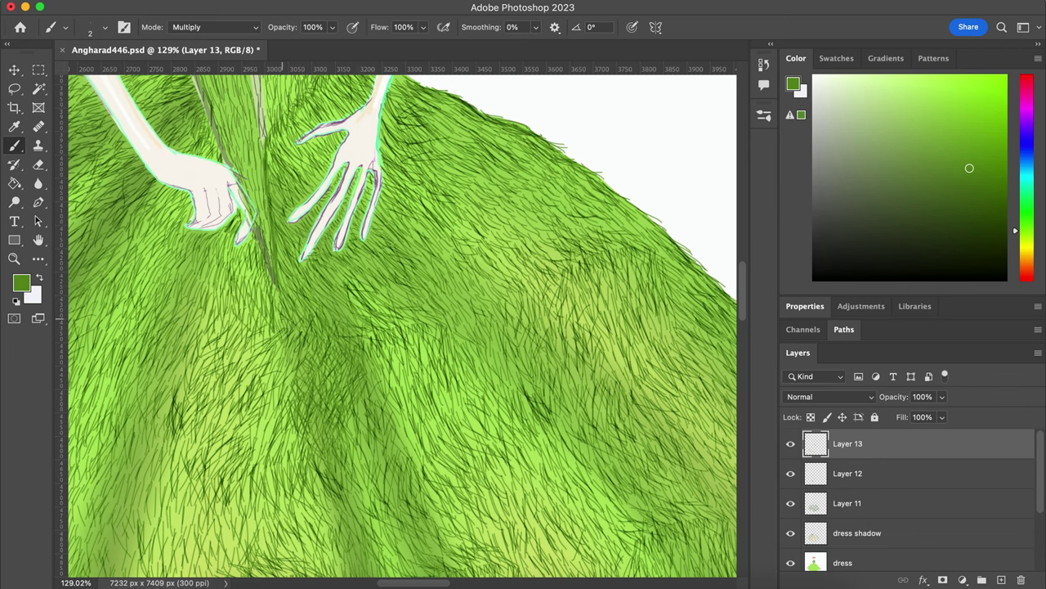
scroll(441, 188, down, 3)
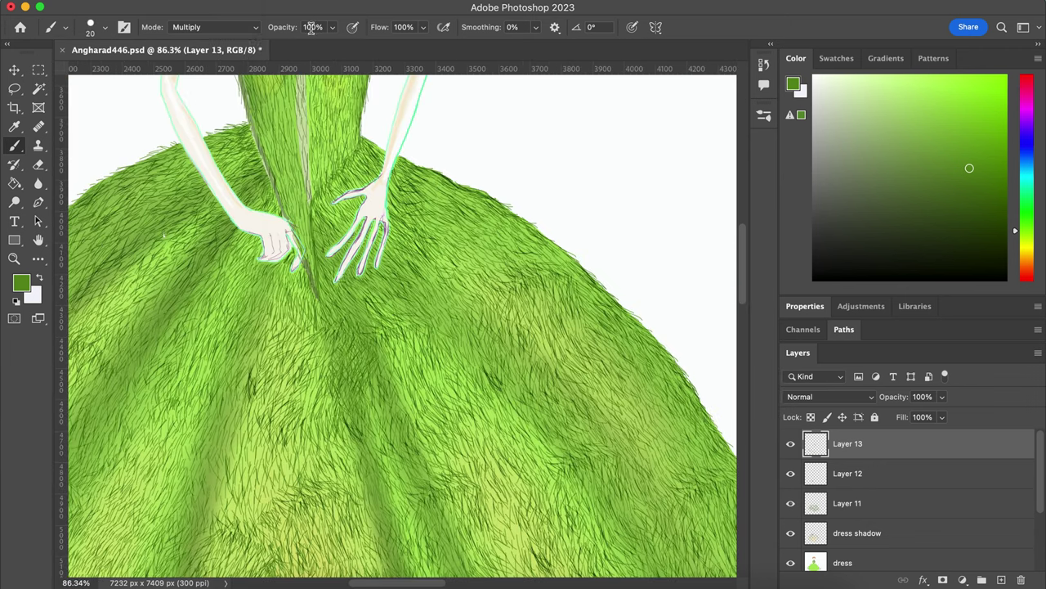
key(1)
click(854, 533)
key(bracketleft)
key(bracketleft)
key(bracketleft)
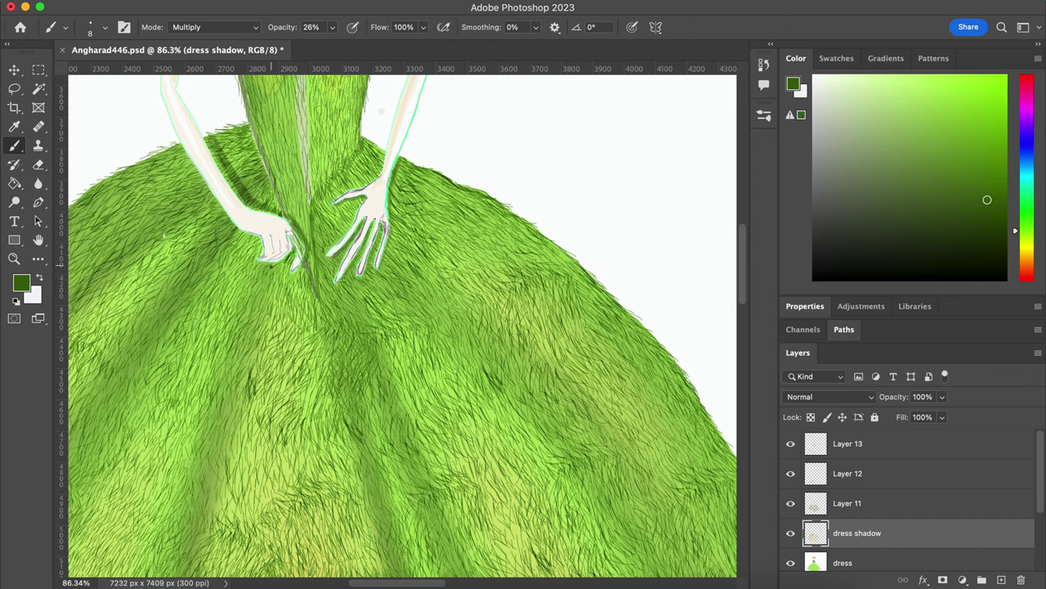
Step: Select the dress layer, sample the peach skin colour and pick the Blur tool
scroll(239, 200, down, 5)
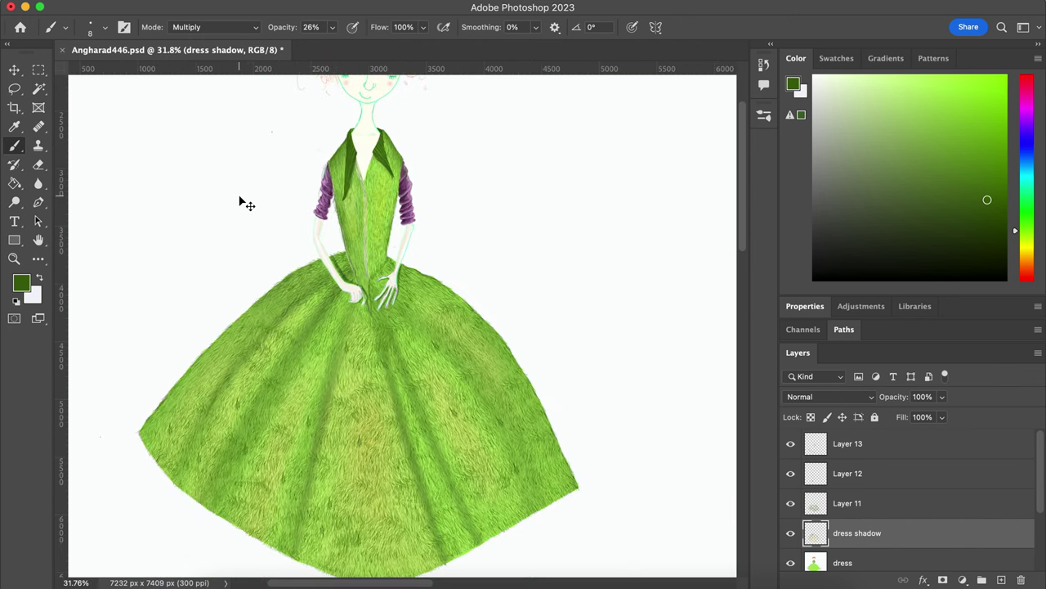
scroll(240, 200, up, 2)
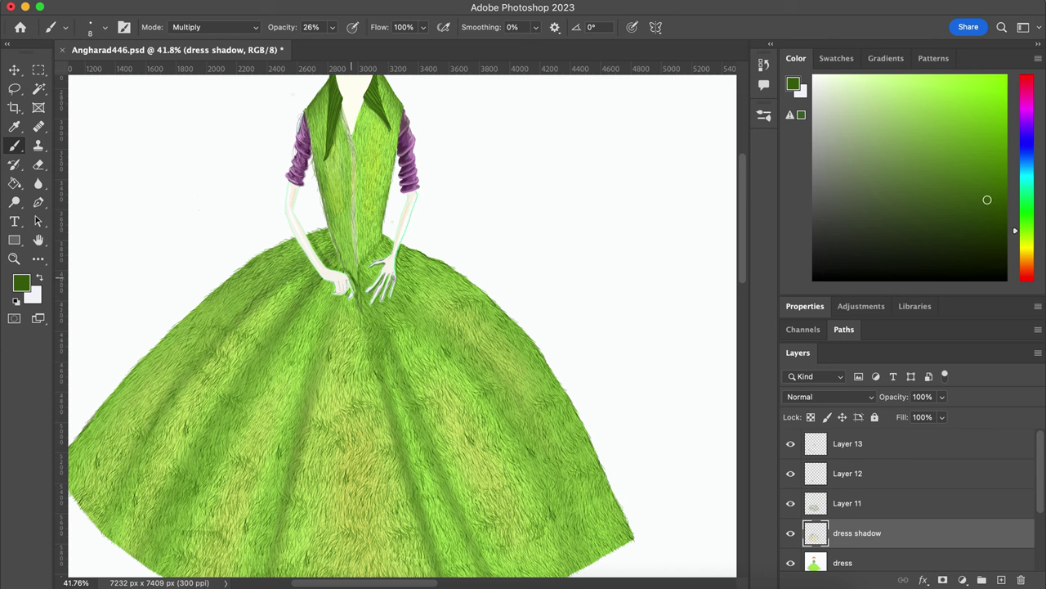
scroll(329, 282, down, 2)
scroll(331, 279, down, 2)
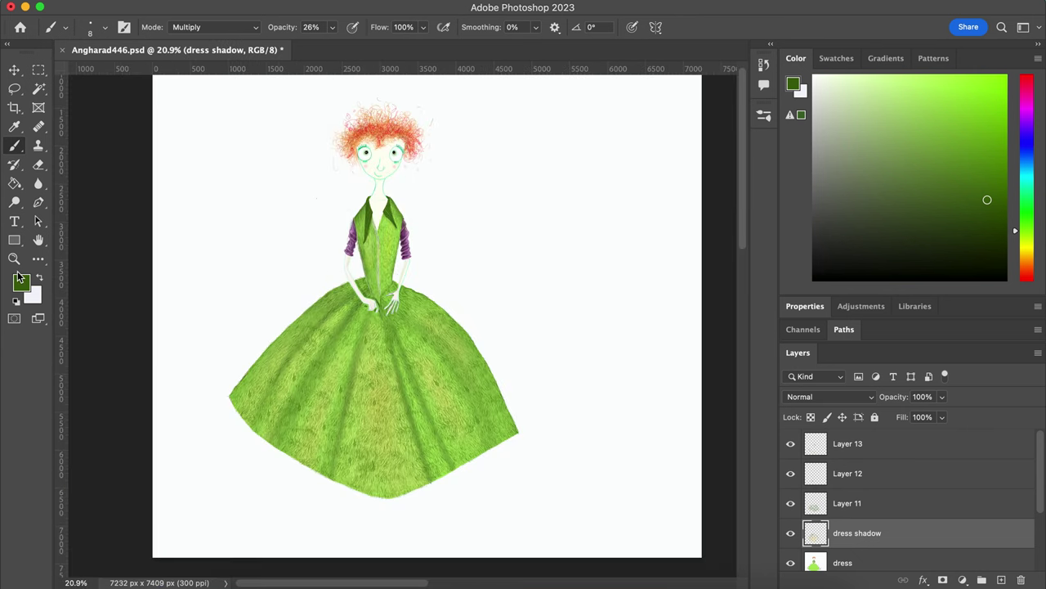
click(843, 563)
scroll(411, 144, up, 5)
click(885, 79)
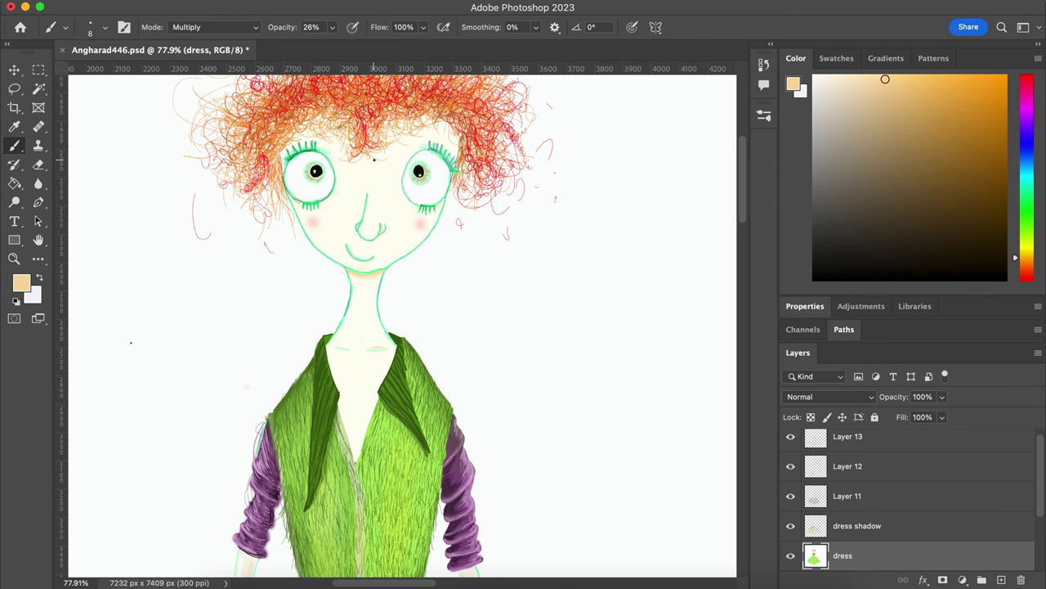
click(39, 183)
Step: Crop the canvas from the sides to 5077 × 6530 px
key(super+0)
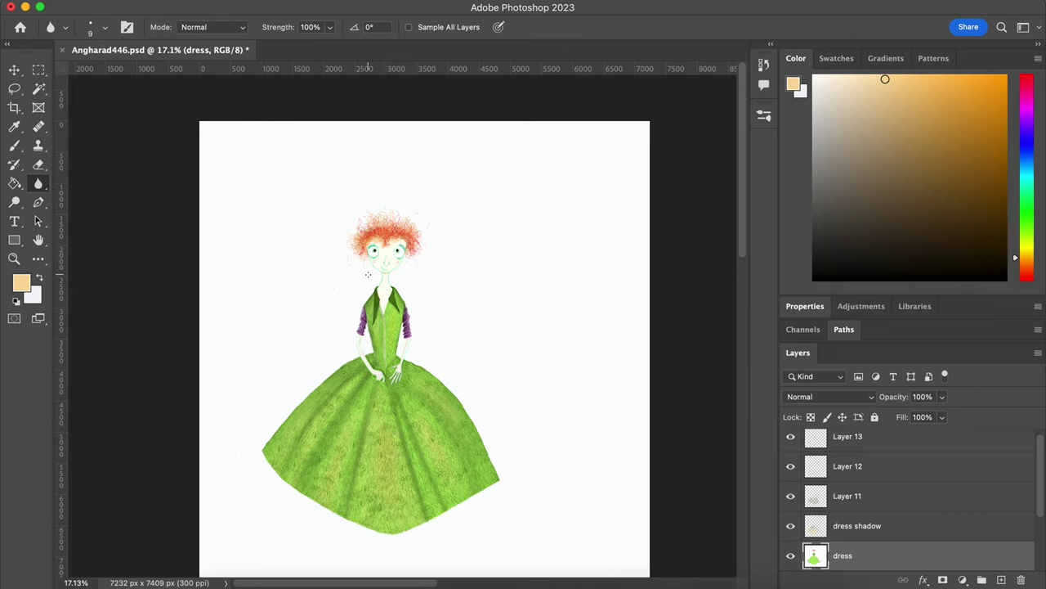
key(c)
drag(199, 343, 253, 346)
key(Escape)
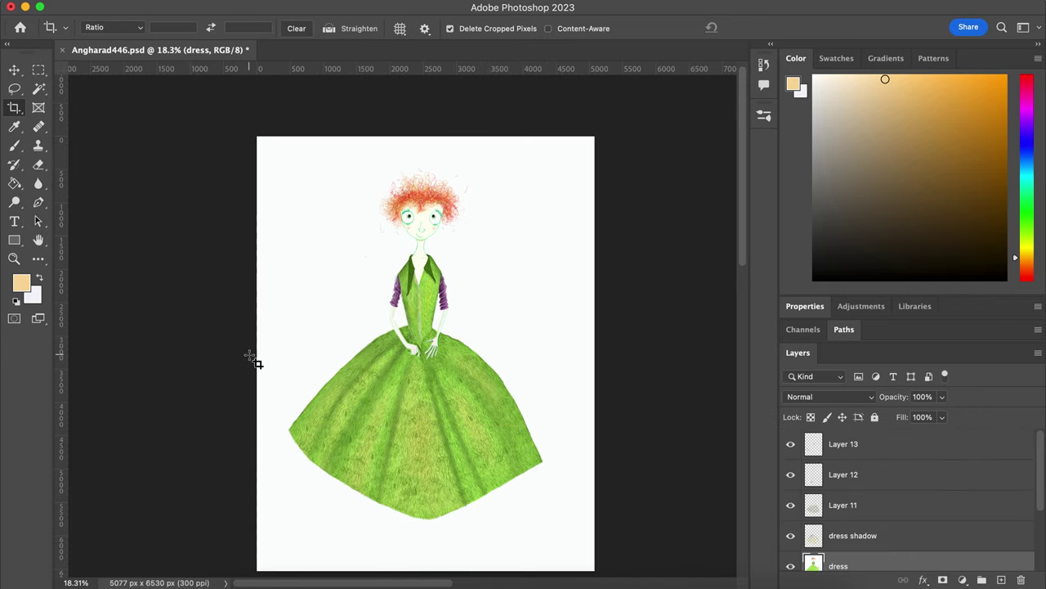
Step: Lasso the girl's head and move it over the neck with Free Transform
click(14, 88)
drag(458, 164, 491, 183)
key(super+t)
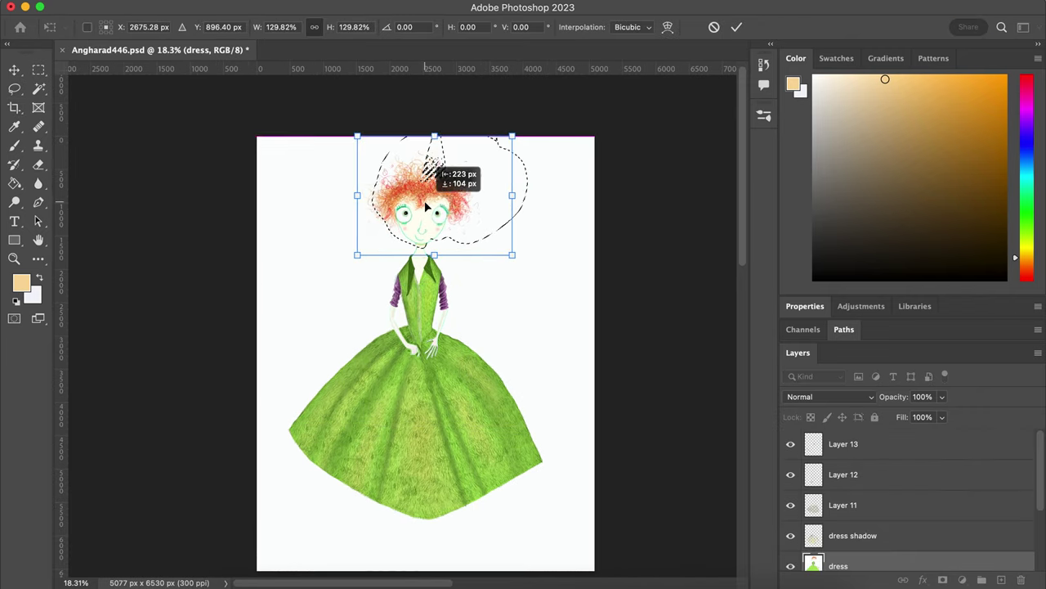
drag(436, 207, 427, 205)
key(Return)
Step: Return to the Brush and sample the mint green outline colour
scroll(421, 322, up, 3)
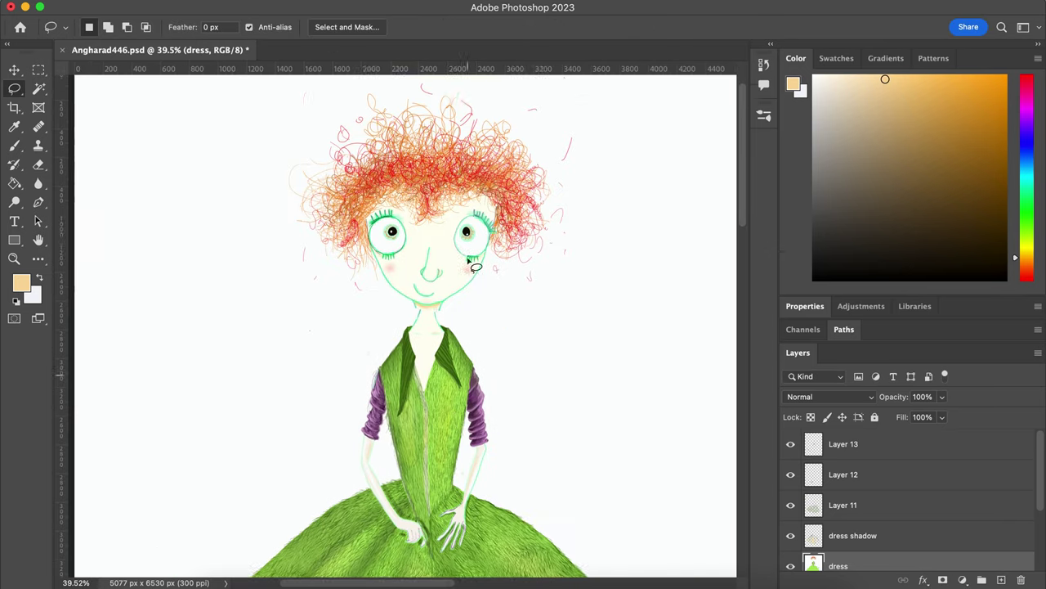
key(e)
key(b)
alt+click(421, 317)
Step: Paint a white catchlight in the right pupil with a Normal-mode brush
scroll(400, 326, up, 5)
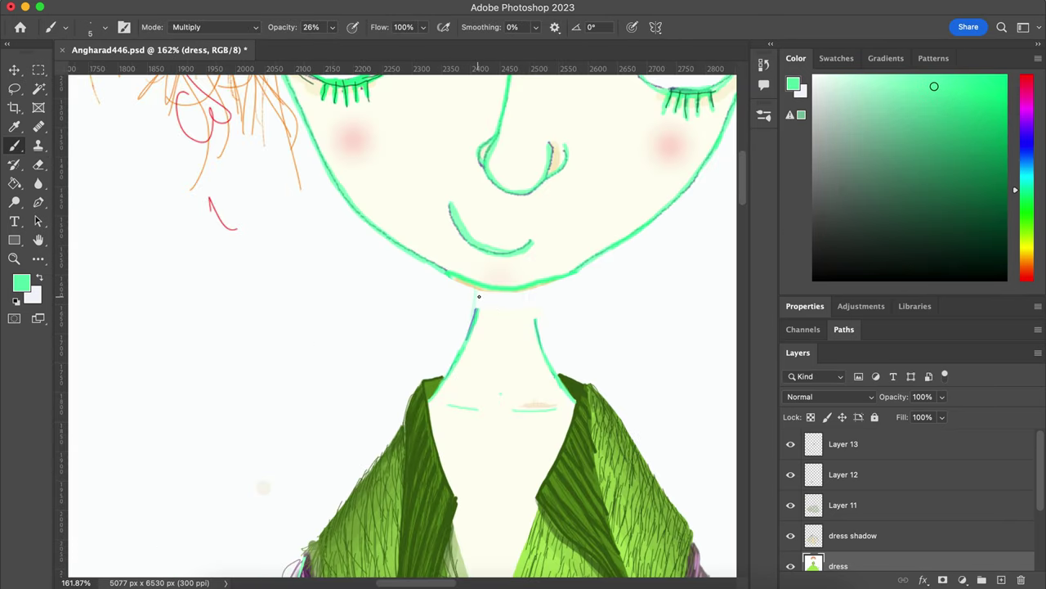
key(o)
click(225, 24)
key(b)
scroll(480, 304, up, 5)
scroll(479, 303, right, 2)
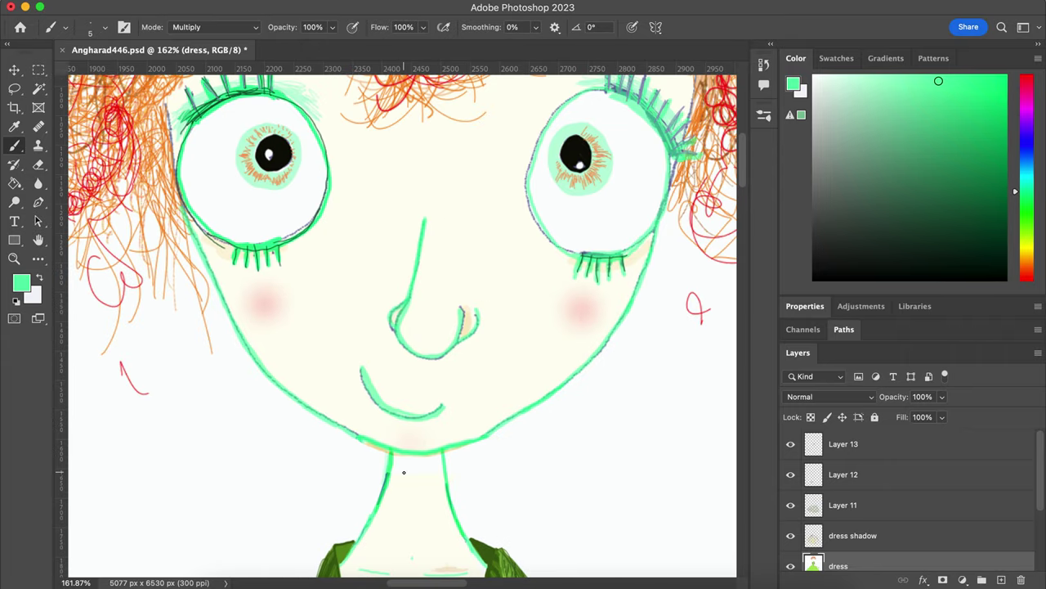
key(d)
key(x)
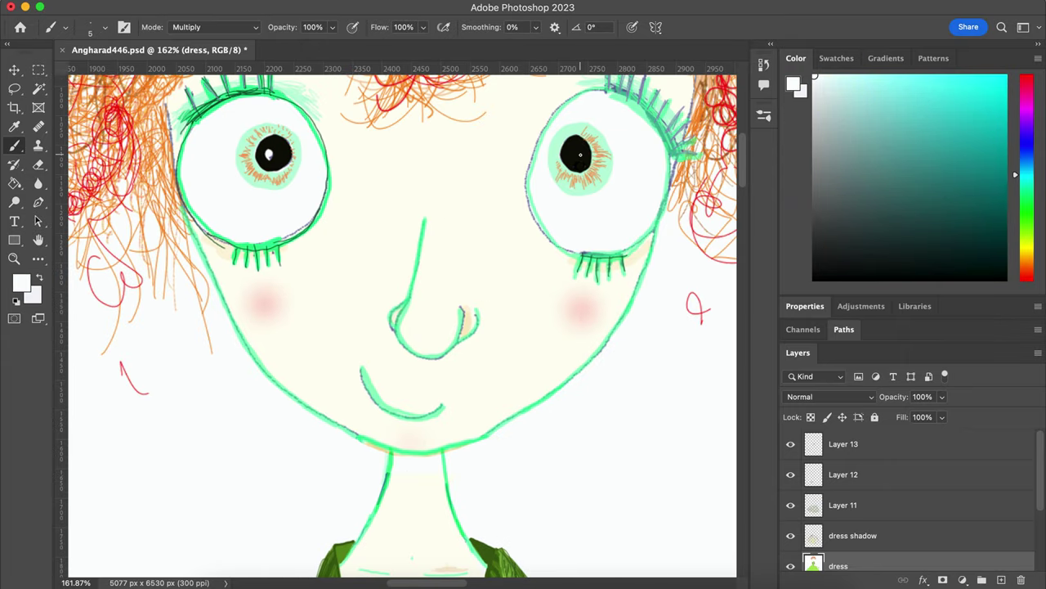
key(shift+alt+n)
click(581, 161)
Step: Sample the purple sleeve colour, then undo a stray tan dab in the hair
scroll(579, 155, down, 5)
alt+click(315, 278)
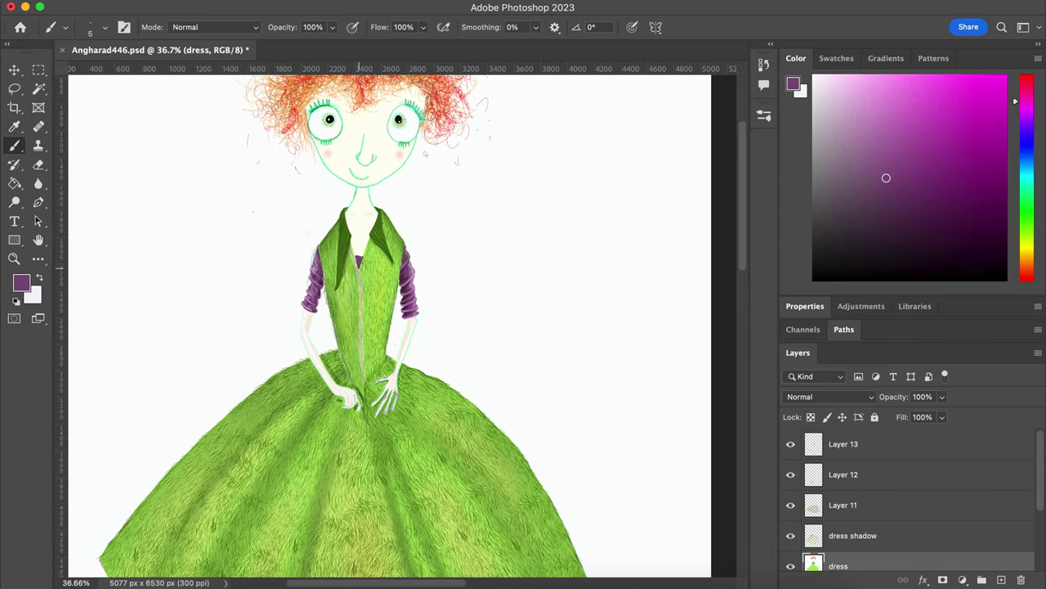
scroll(408, 318, up, 2)
scroll(206, 451, down, 2)
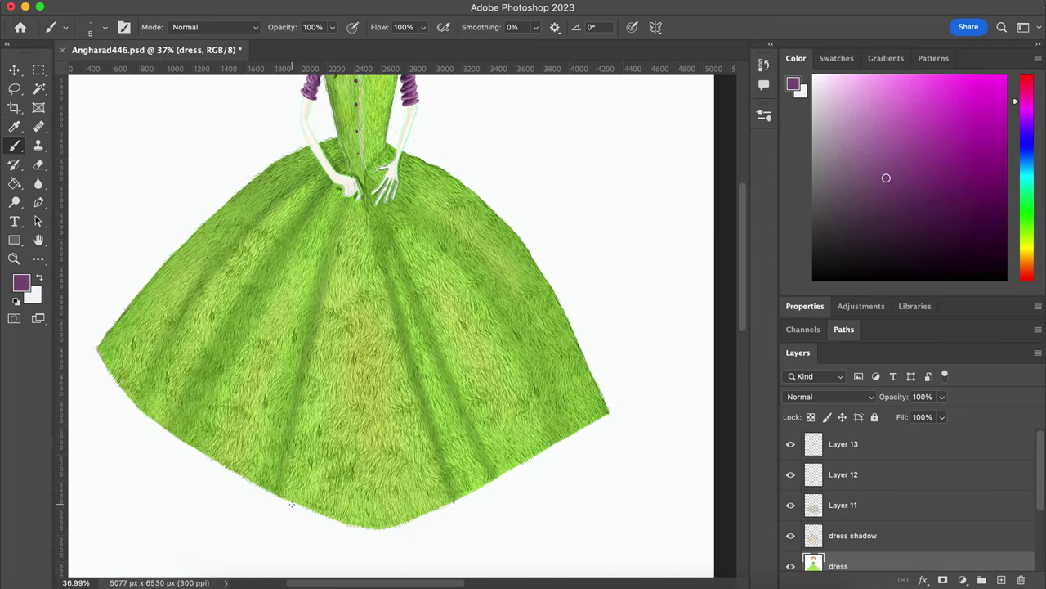
scroll(206, 451, up, 3)
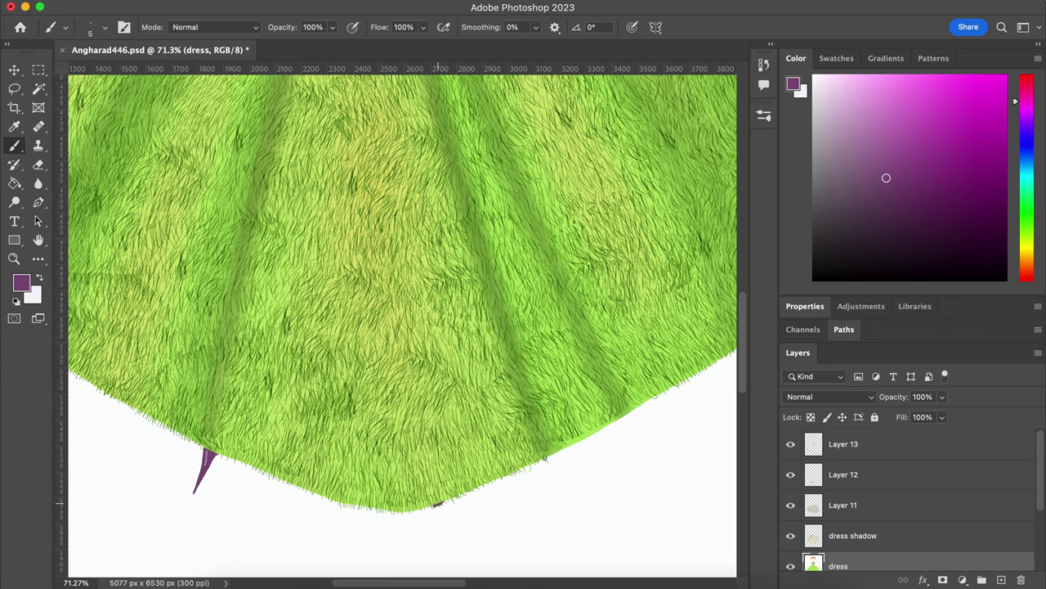
scroll(464, 487, down, 5)
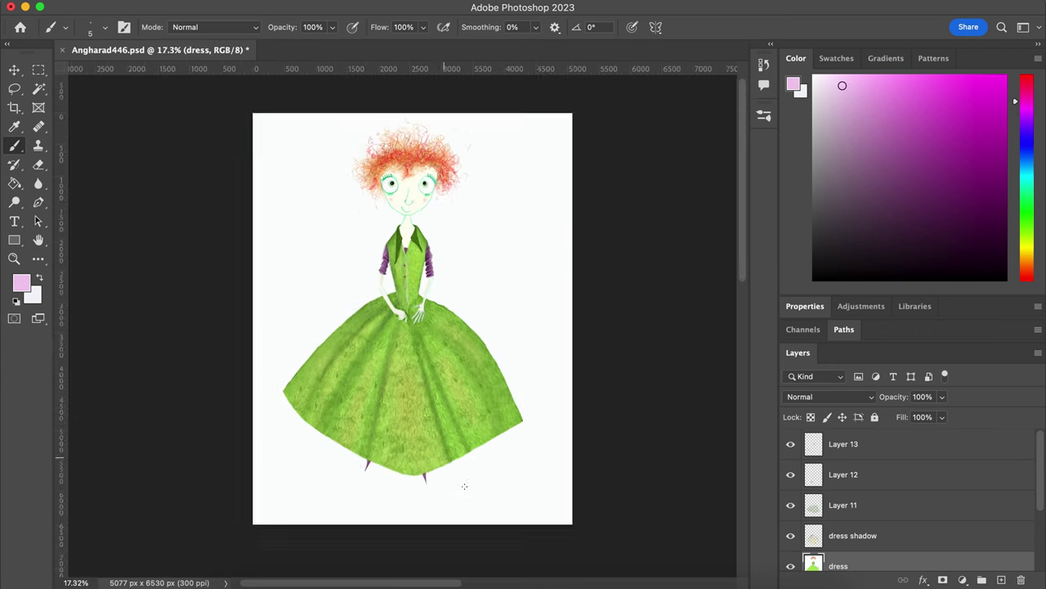
scroll(463, 487, up, 1)
alt+click(439, 140)
click(439, 140)
scroll(439, 140, up, 3)
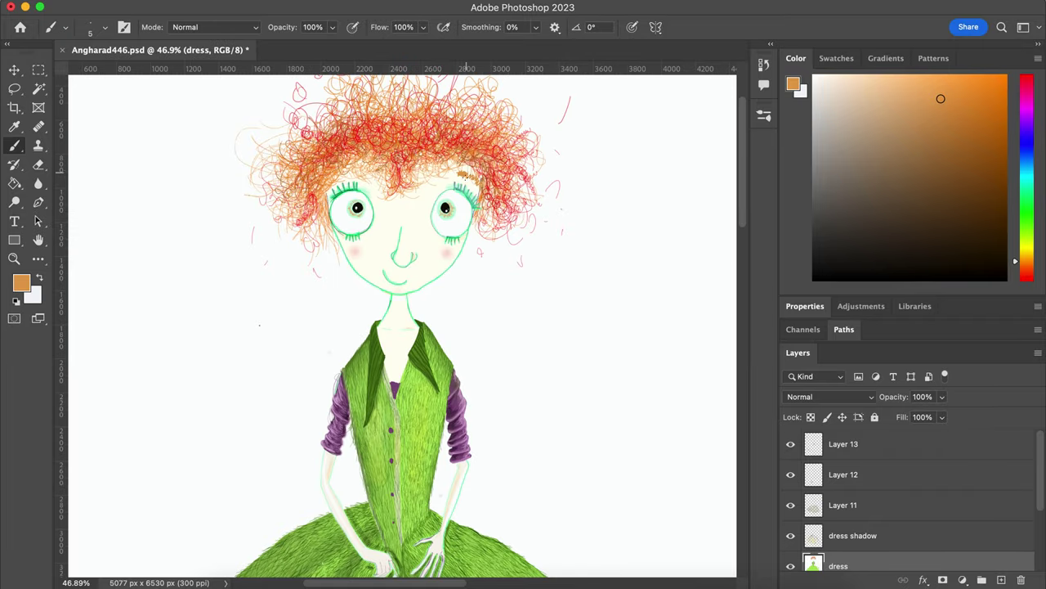
key(ctrl+z)
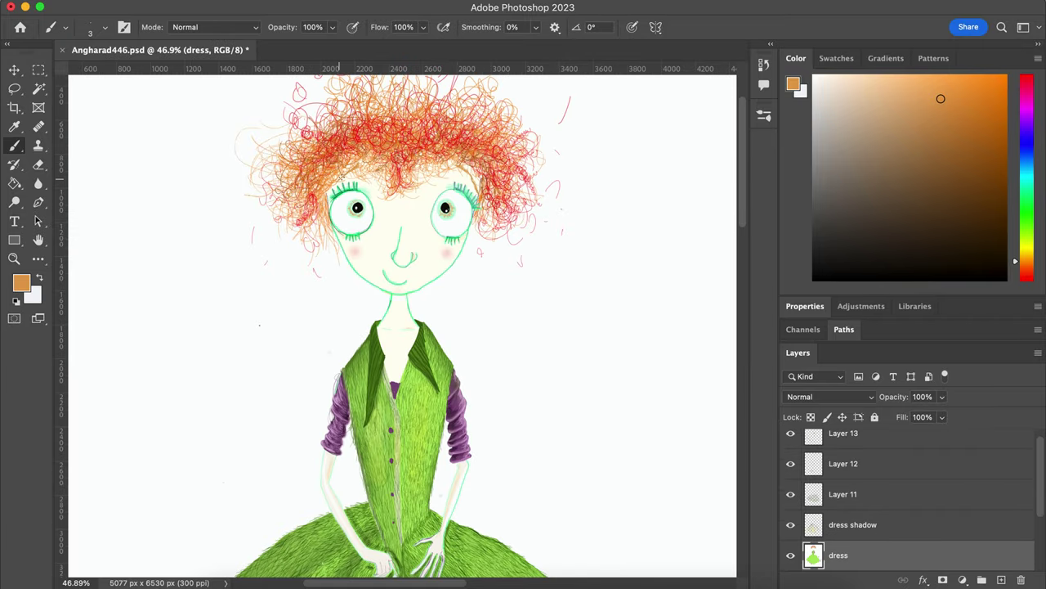
Step: Sample the off-white skin colour and open the foreground Color Picker showing cream fefef2
scroll(418, 269, up, 2)
key(g)
alt+click(399, 332)
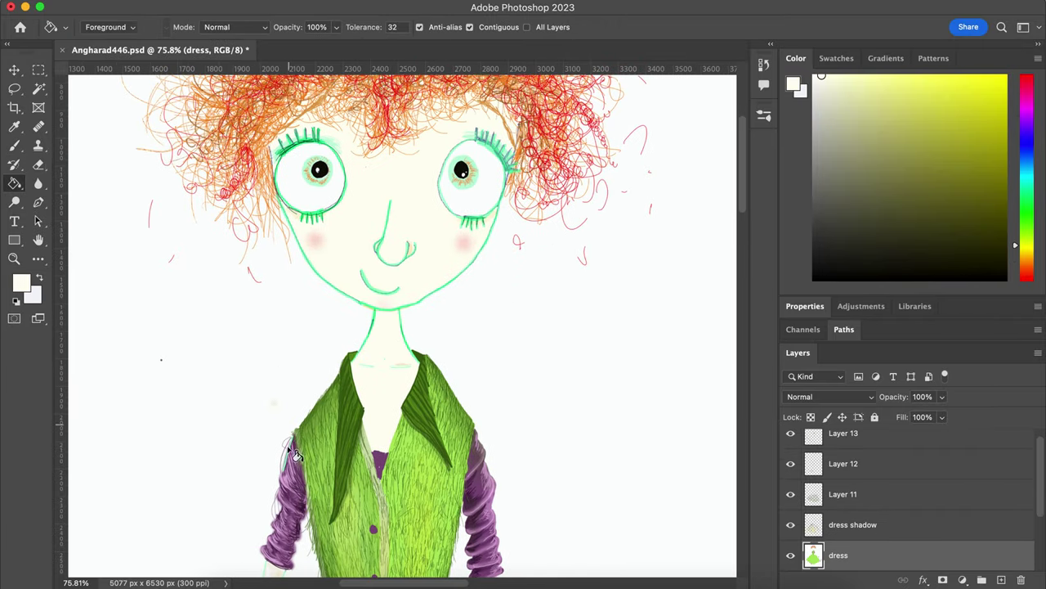
key(e)
scroll(423, 441, down, 4)
scroll(423, 441, down, 2)
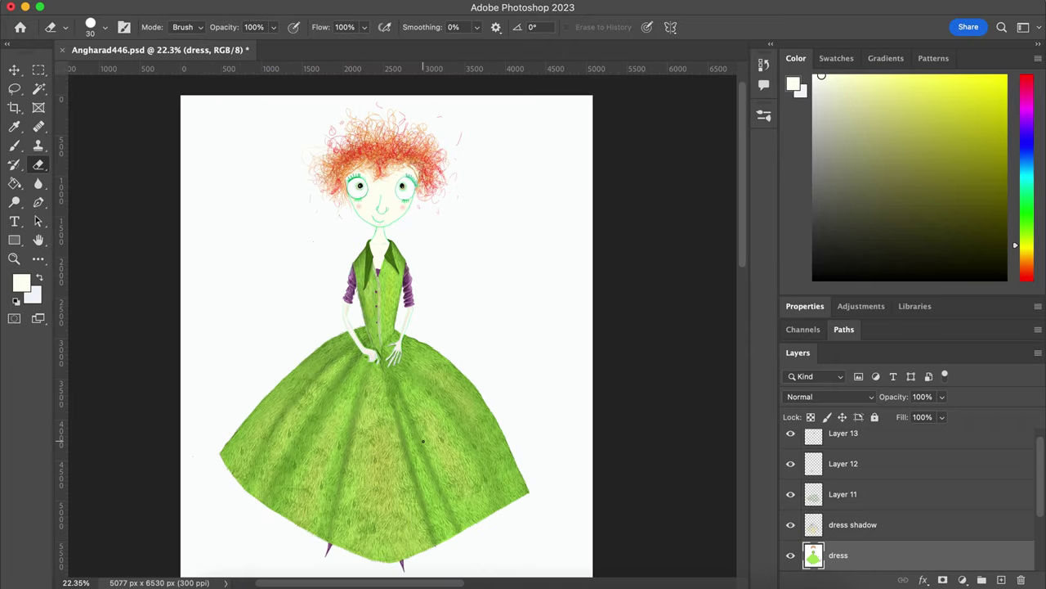
click(24, 276)
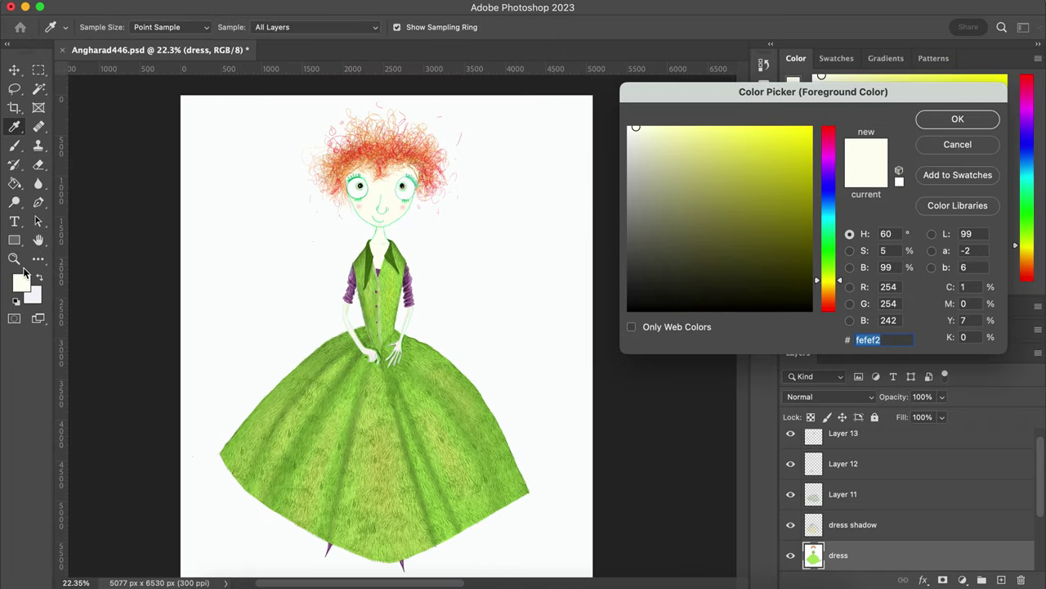
Step: Fill the bottom background layer with pale mint
click(413, 180)
key(Return)
key(g)
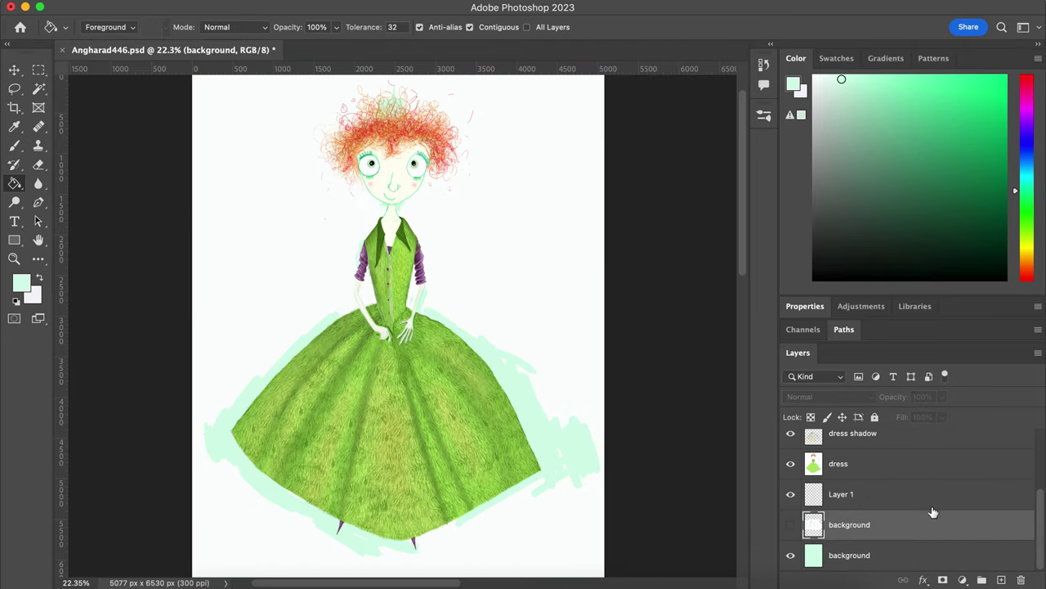
click(916, 556)
key(b)
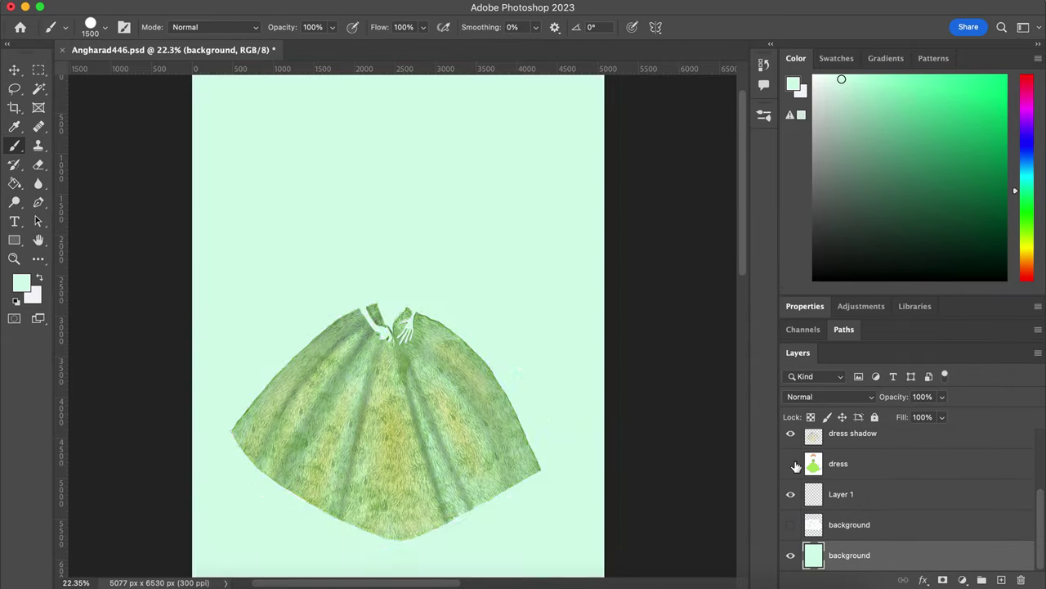
Step: On the dress layer, Magic Wand the white around the figure and erase it
click(842, 463)
key(w)
click(265, 190)
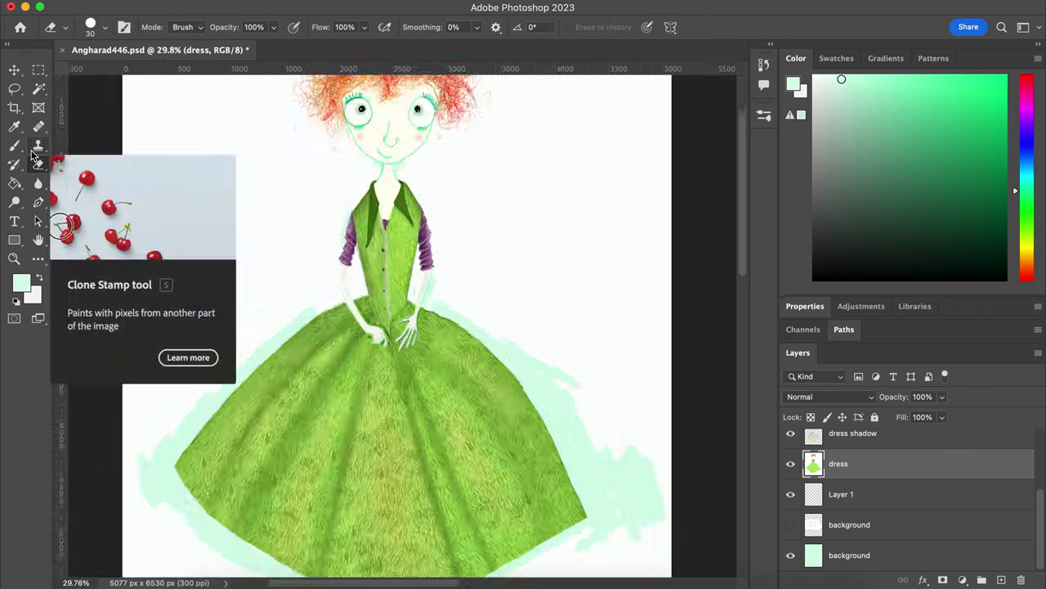
click(38, 164)
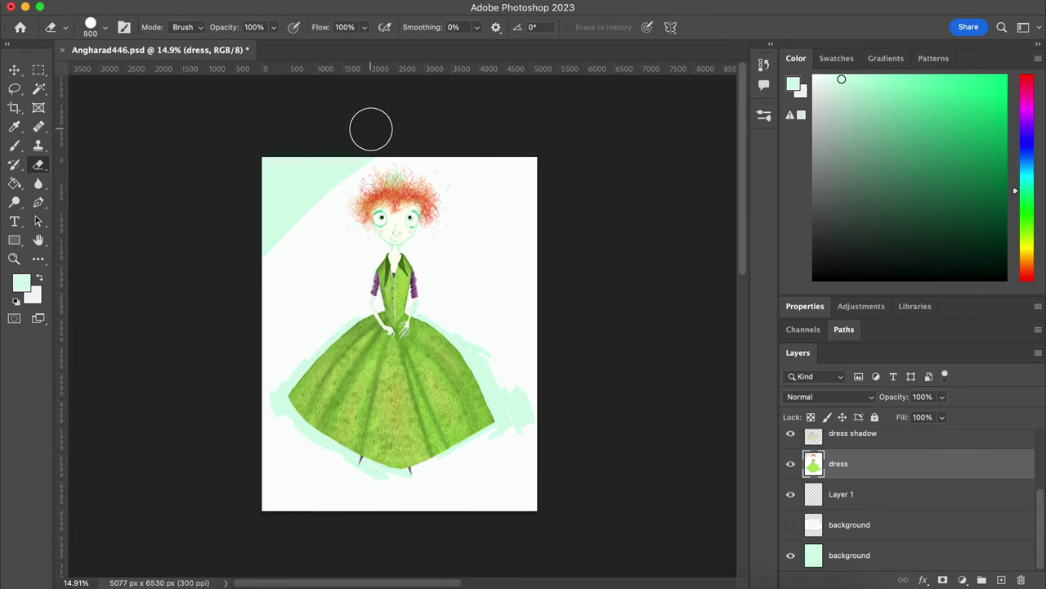
mouse_move(371, 129)
mouse_down()
mouse_move(524, 163)
mouse_move(524, 483)
mouse_move(280, 212)
mouse_move(343, 486)
mouse_move(467, 449)
mouse_up()
Step: Magic Wand the white gaps between the curly hair strands and clear them
scroll(596, 246, up, 5)
key(w)
click(487, 96)
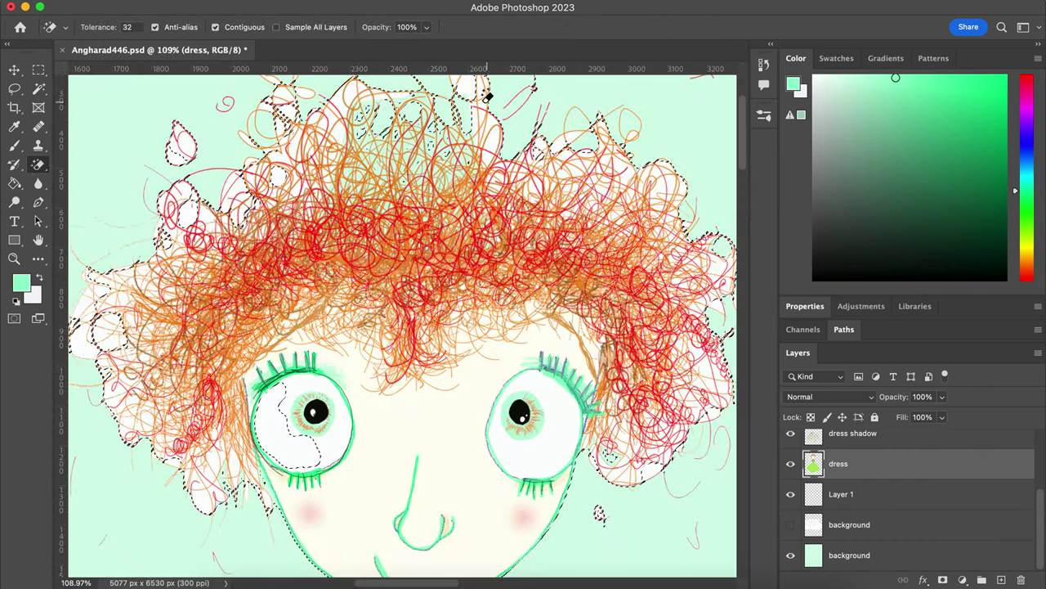
scroll(267, 187, up, 10)
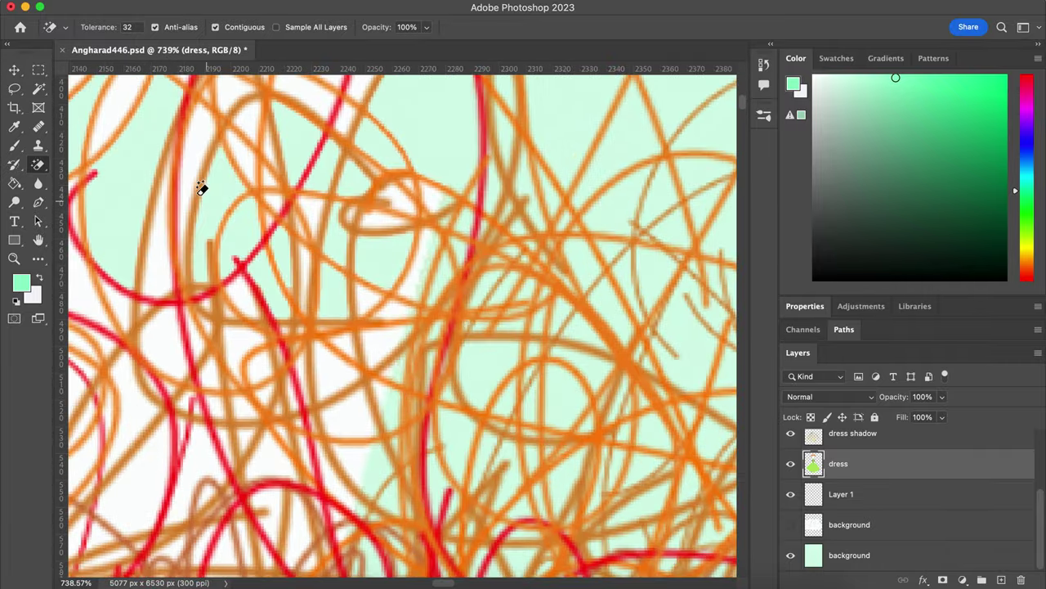
scroll(245, 196, down, 2)
scroll(294, 192, down, 2)
scroll(491, 172, down, 4)
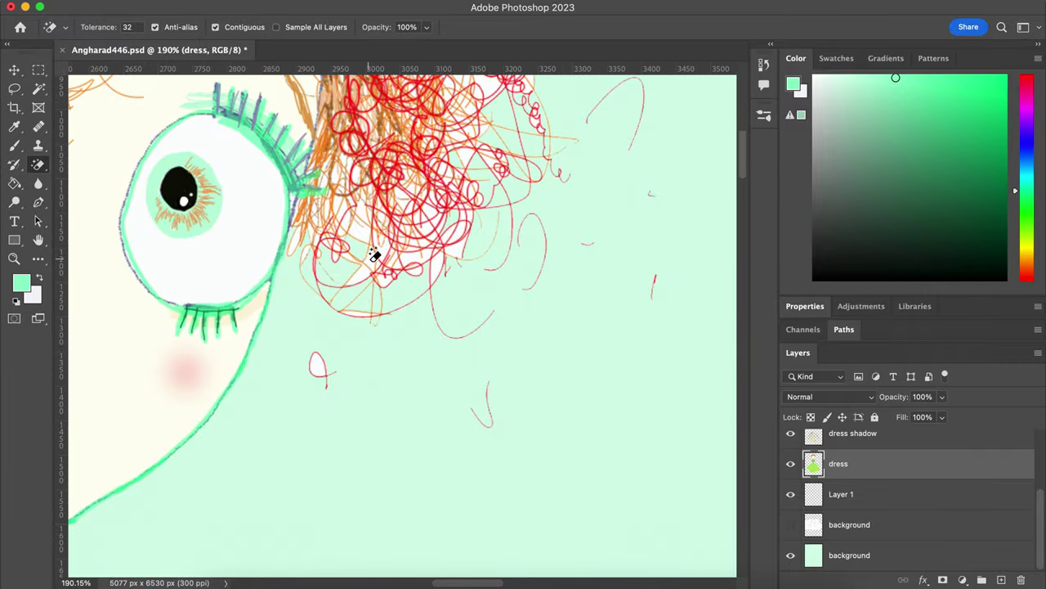
scroll(413, 204, down, 2)
scroll(442, 217, up, 3)
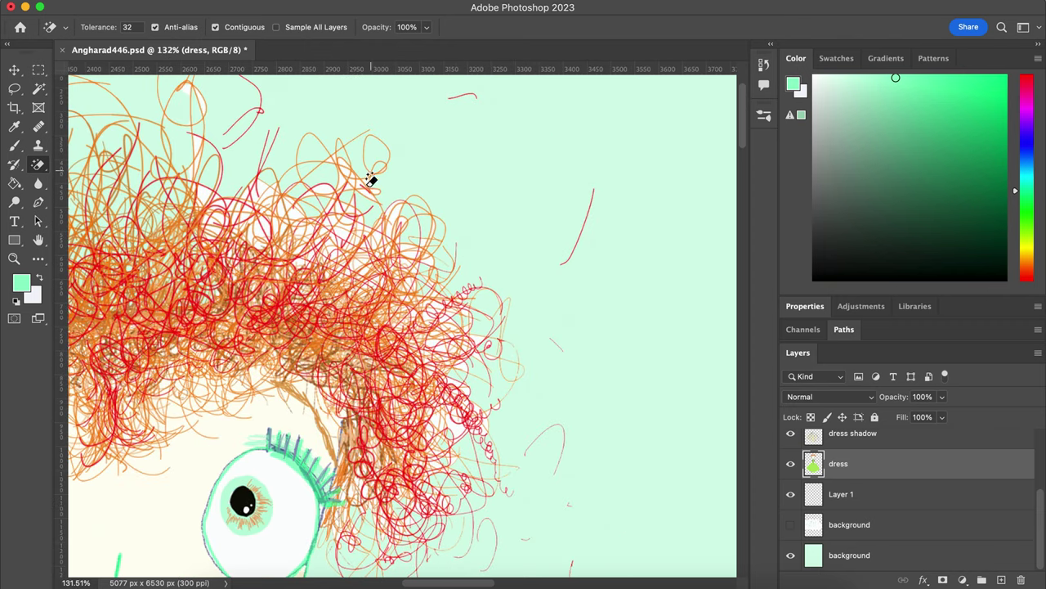
scroll(371, 179, up, 4)
scroll(374, 385, down, 1)
scroll(327, 373, up, 1)
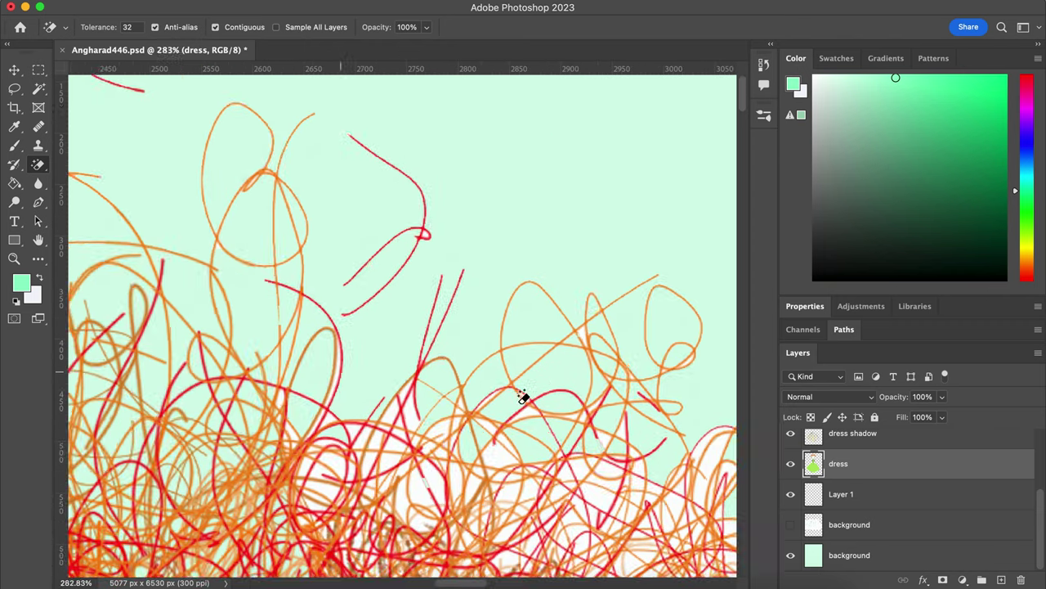
scroll(524, 397, up, 2)
scroll(428, 282, down, 2)
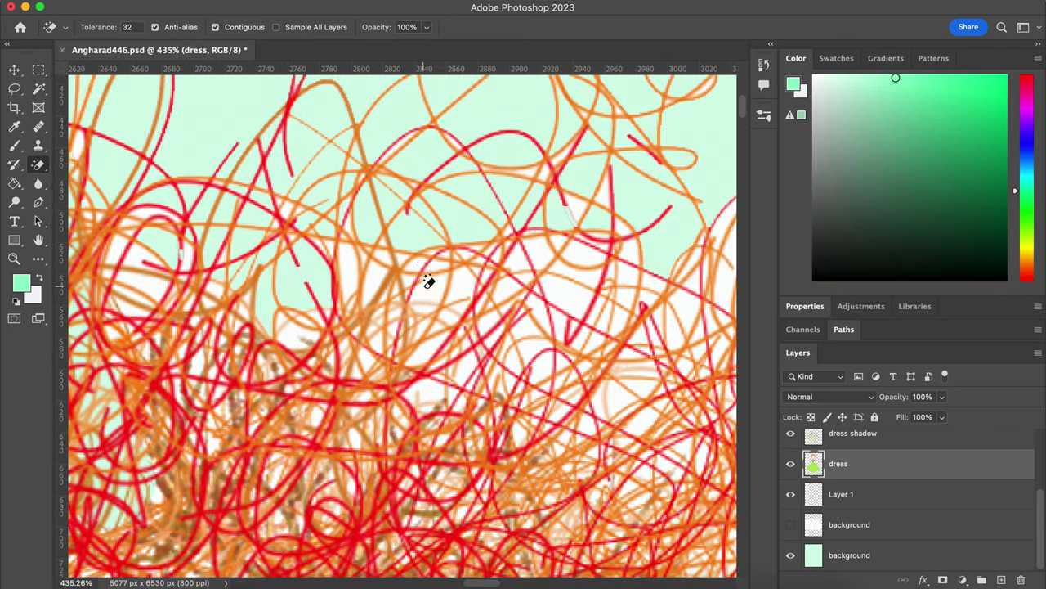
scroll(542, 257, down, 2)
scroll(561, 191, down, 3)
scroll(561, 191, down, 1)
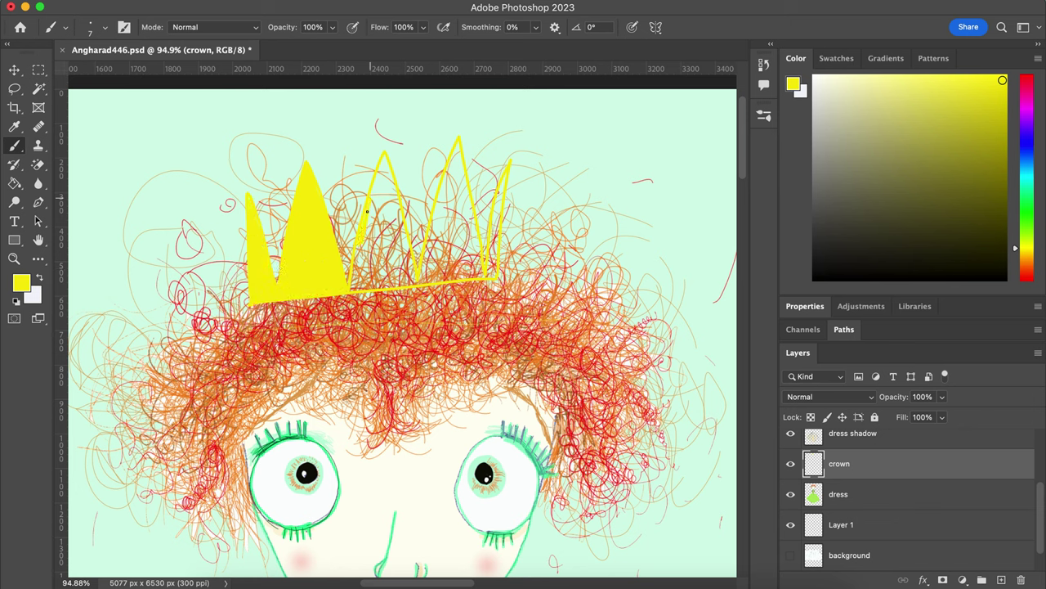
Step: Fill the middle and third crown spikes with solid yellow
drag(367, 210, 403, 233)
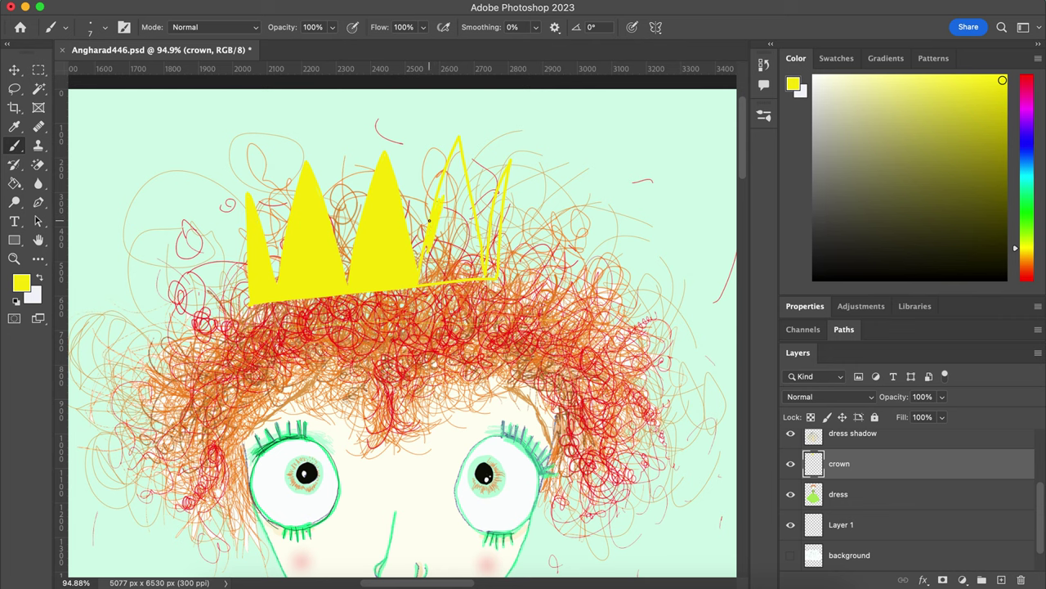
drag(429, 220, 428, 252)
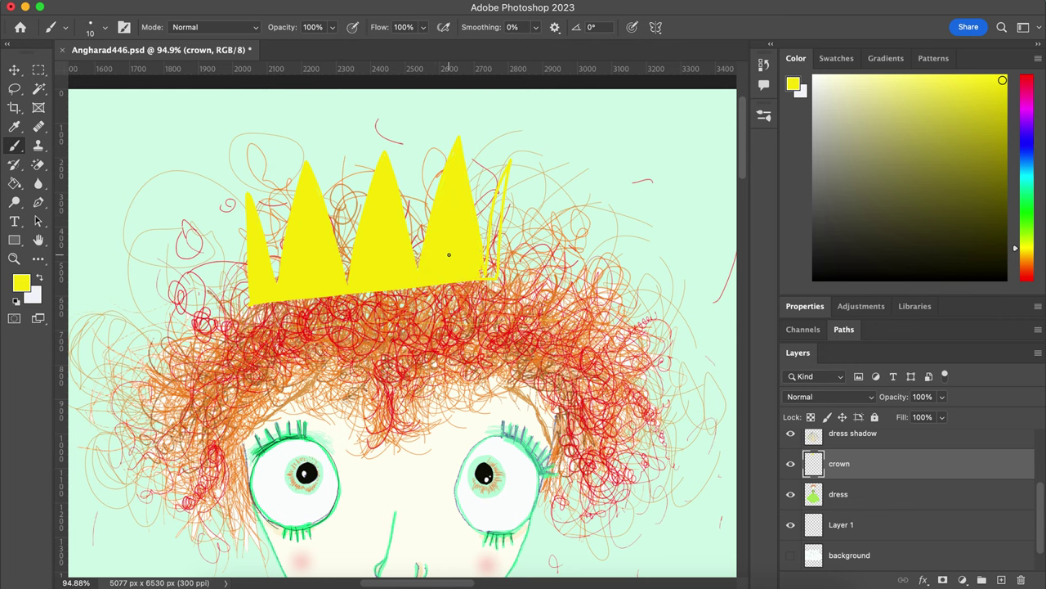
key(ctrl+minus)
key(ctrl+minus)
key(ctrl+minus)
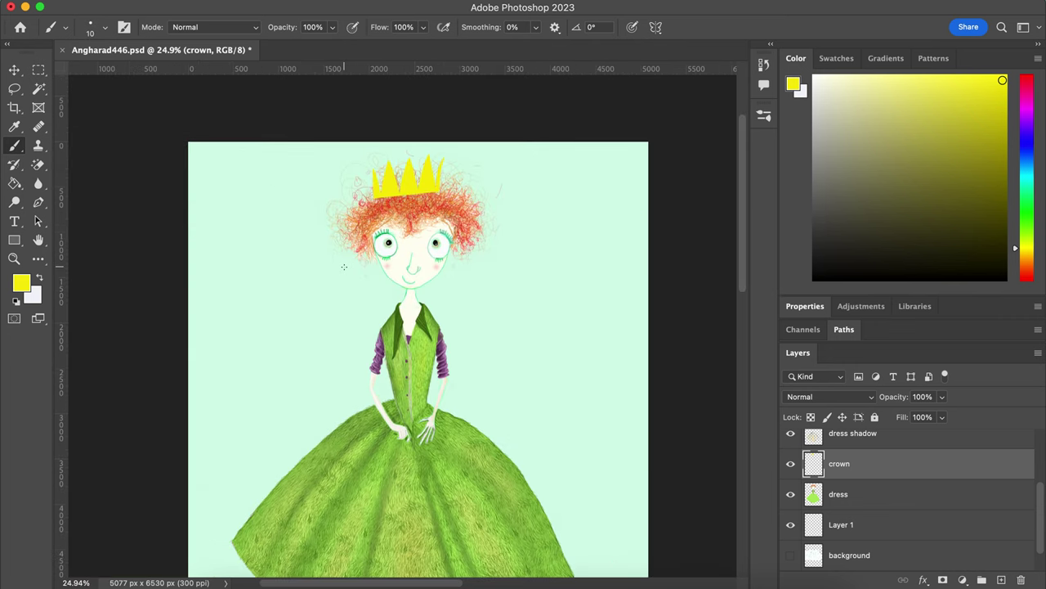
Step: Sample orange from the hair, then switch to a darker red for the crown jewels
click(22, 282)
click(391, 191)
key(Return)
scroll(391, 191, up, 3)
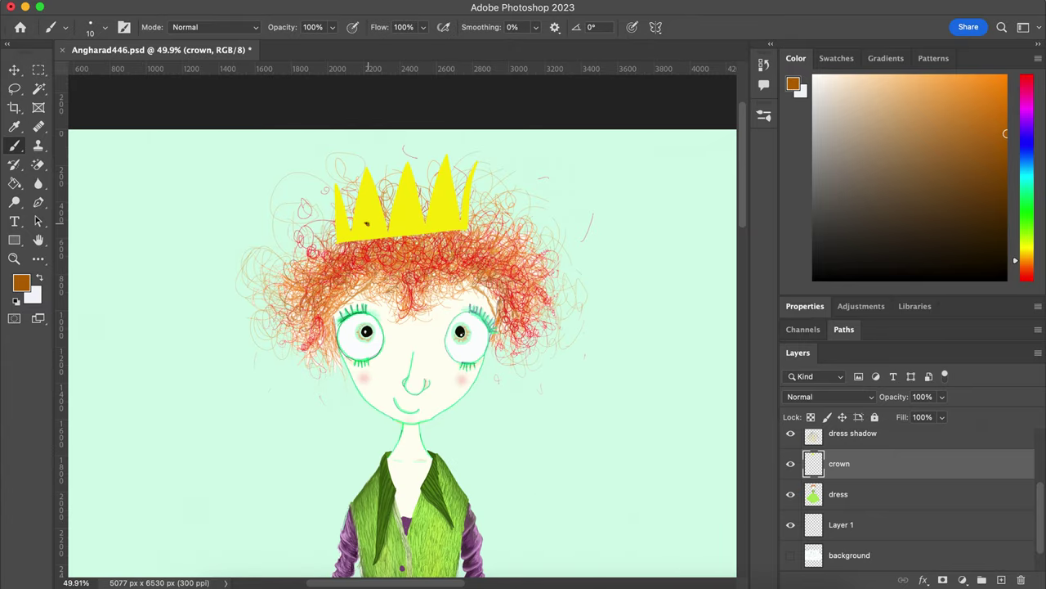
alt+click(368, 224)
click(928, 222)
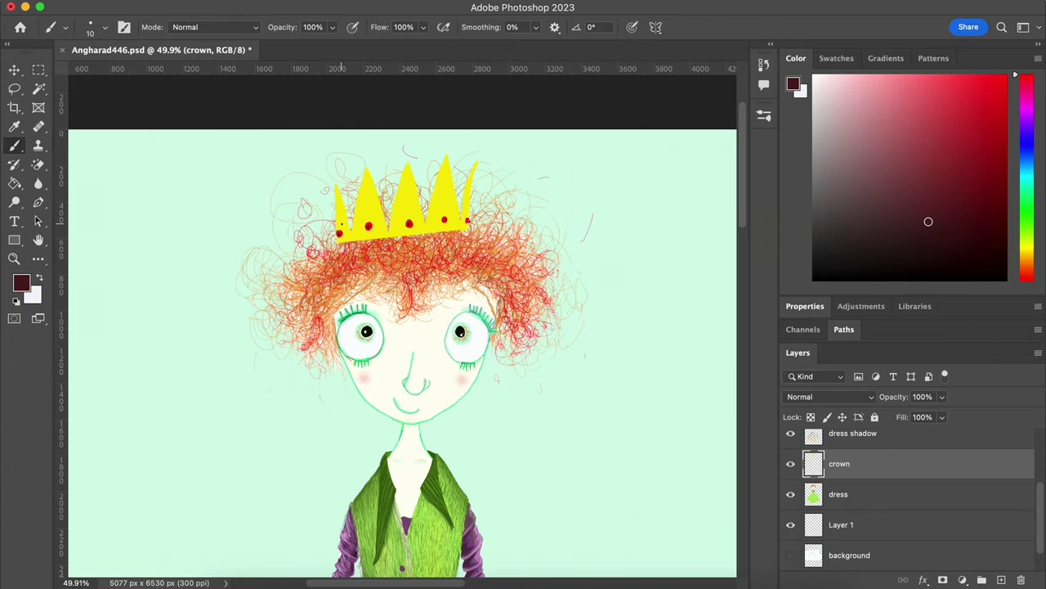
Step: Set a blue paint colour at 21% opacity in Multiply mode for base shading
click(793, 84)
key(Escape)
key(2)
key(1)
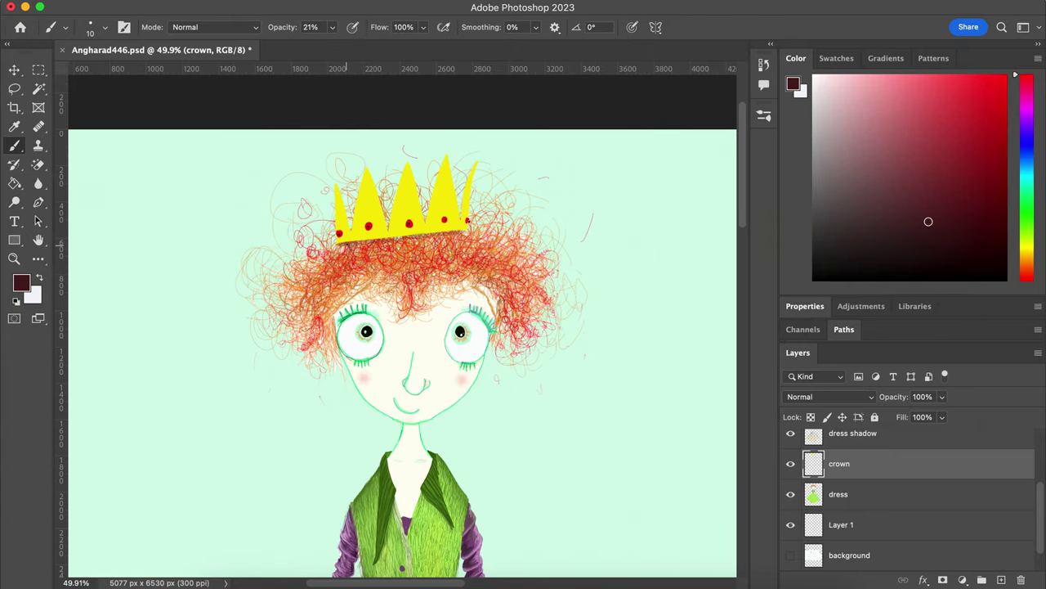
click(792, 83)
click(956, 117)
key(shift+alt+m)
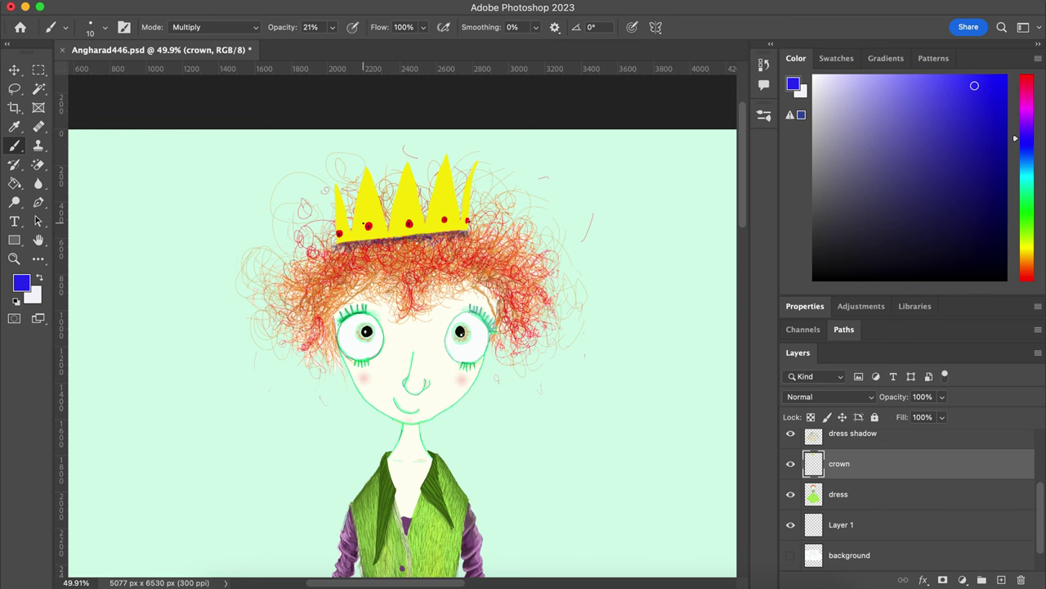
Step: Add a new layer named shadow and try a trial stroke under the dress, then undo it
key(super+0)
text(shadow)
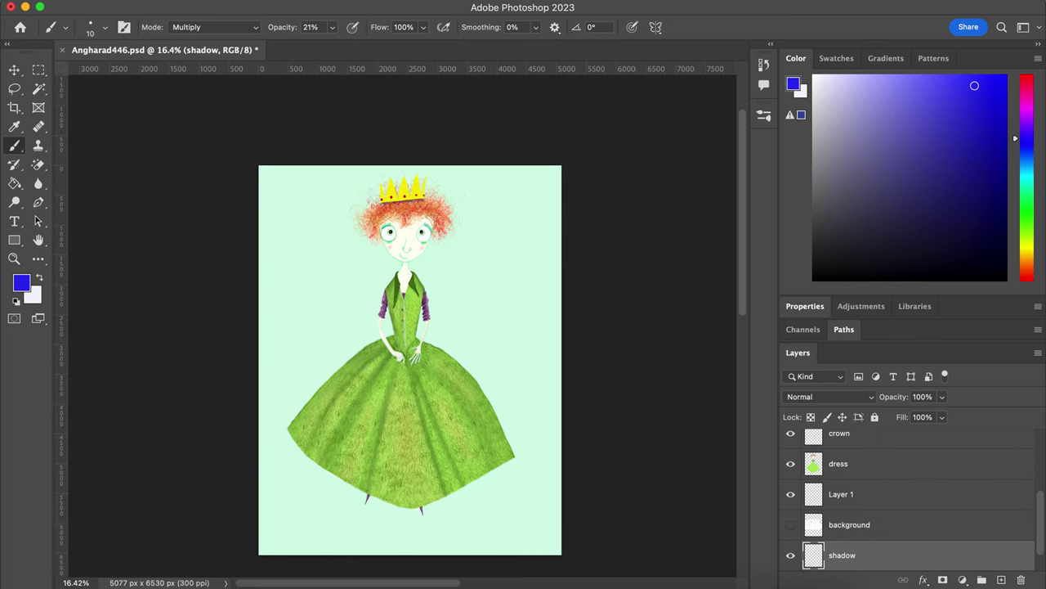
drag(322, 507, 495, 505)
key(ctrl+z)
Step: Set the brush to a 500px soft round tip at 9% opacity
click(332, 27)
click(90, 27)
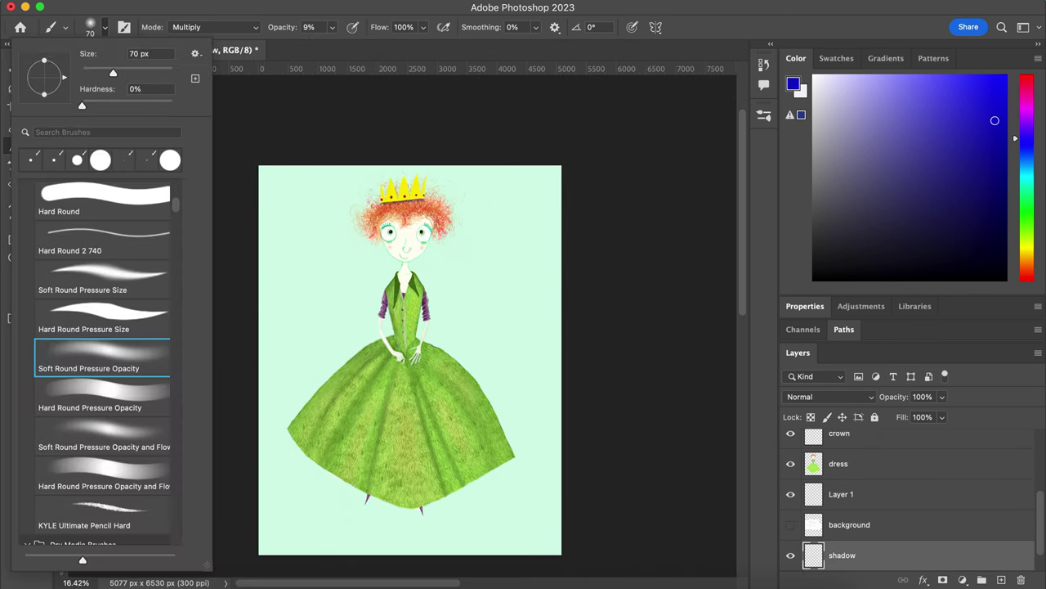
text(500)
key(Return)
Step: Paint a soft blue shadow beneath the hem, redoing it lighter and wider
drag(310, 498, 490, 500)
drag(344, 503, 535, 477)
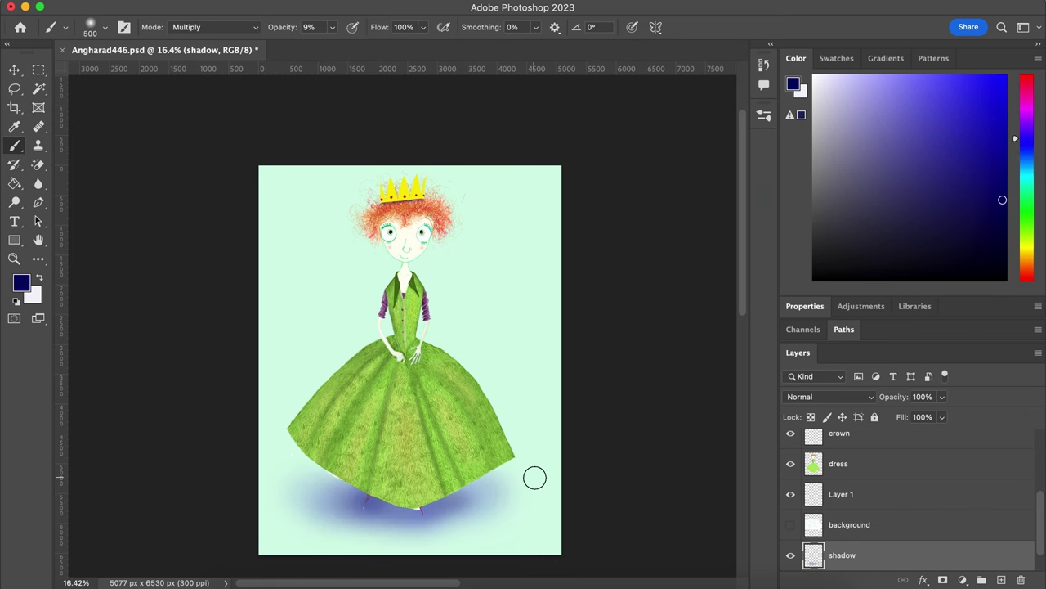
key(super+z)
key(super+z)
mouse_move(294, 483)
mouse_down()
mouse_move(434, 497)
mouse_move(392, 495)
mouse_move(384, 482)
mouse_up()
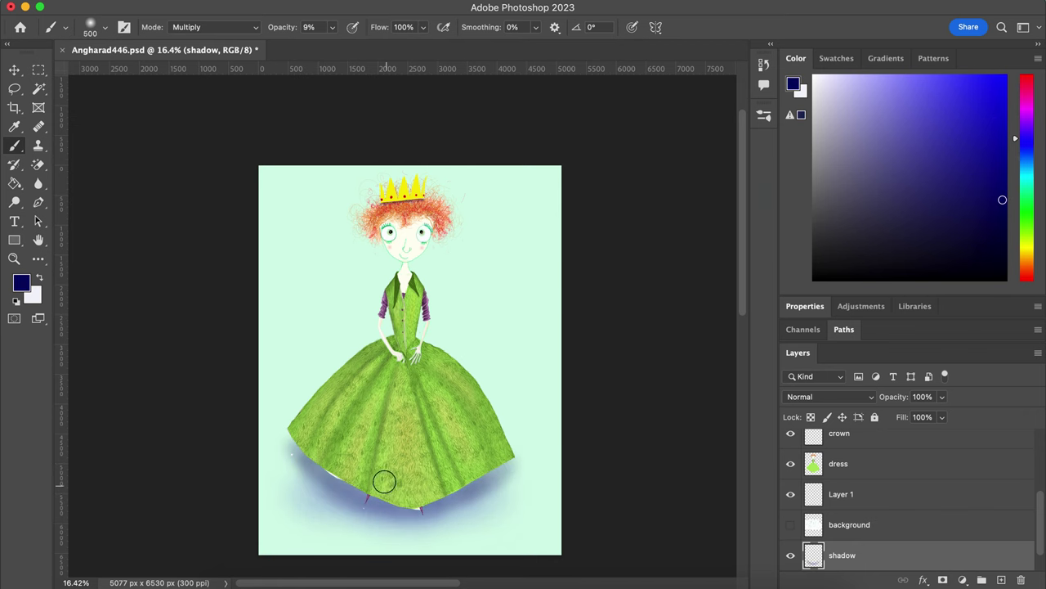
scroll(367, 405, up, 3)
Step: Select the dress layer, switch to the plain Eraser, then return to the Brush
click(838, 464)
right_click(39, 163)
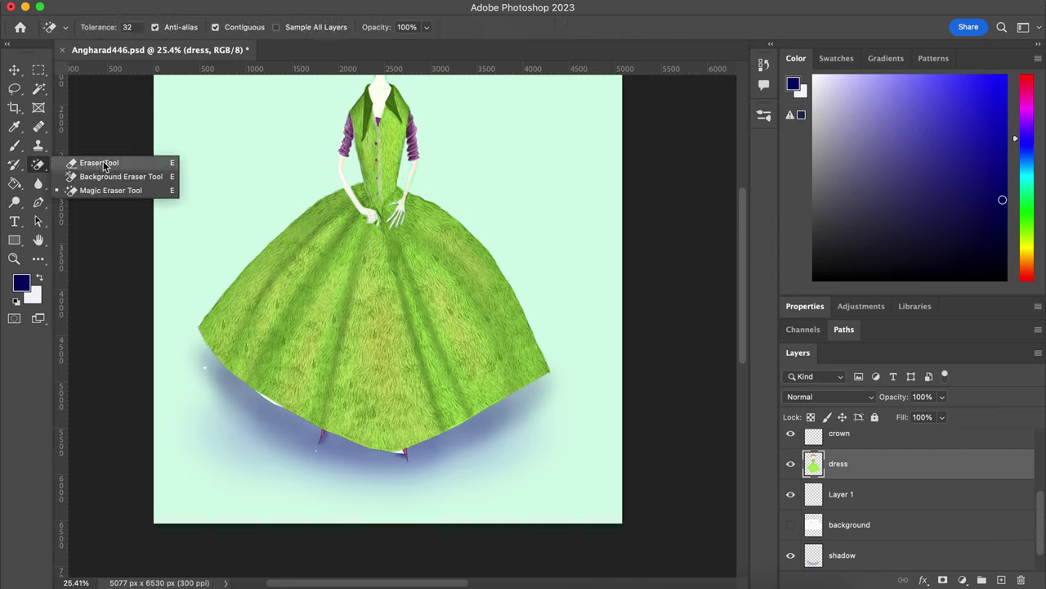
click(94, 159)
scroll(371, 517, up, 2)
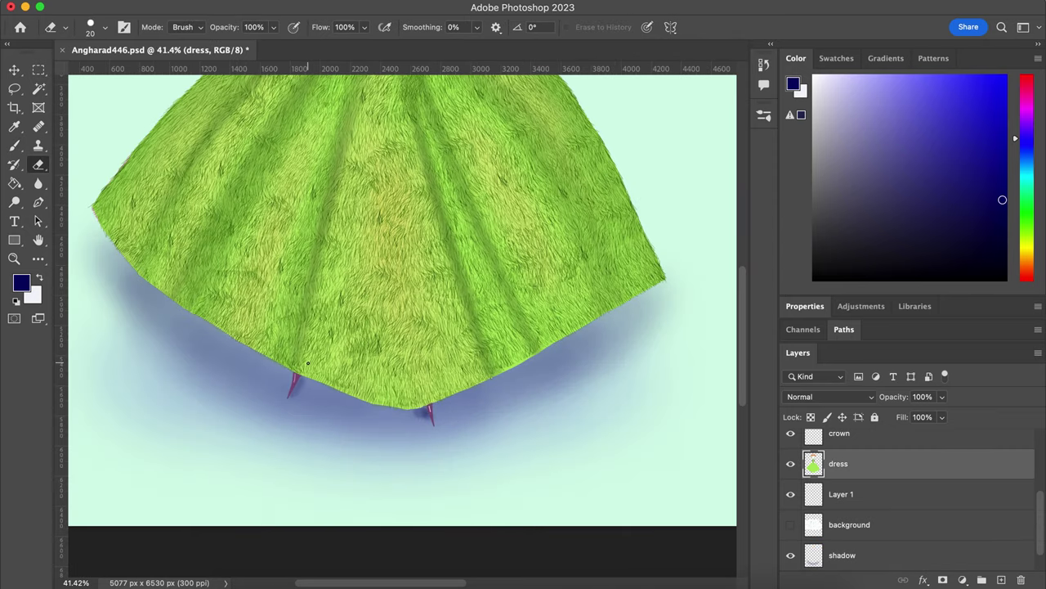
scroll(307, 362, down, 3)
key(b)
scroll(368, 368, down, 2)
Step: On the mint background layer, dab faint pale yellow with the brush in Normal mode
scroll(449, 402, up, 2)
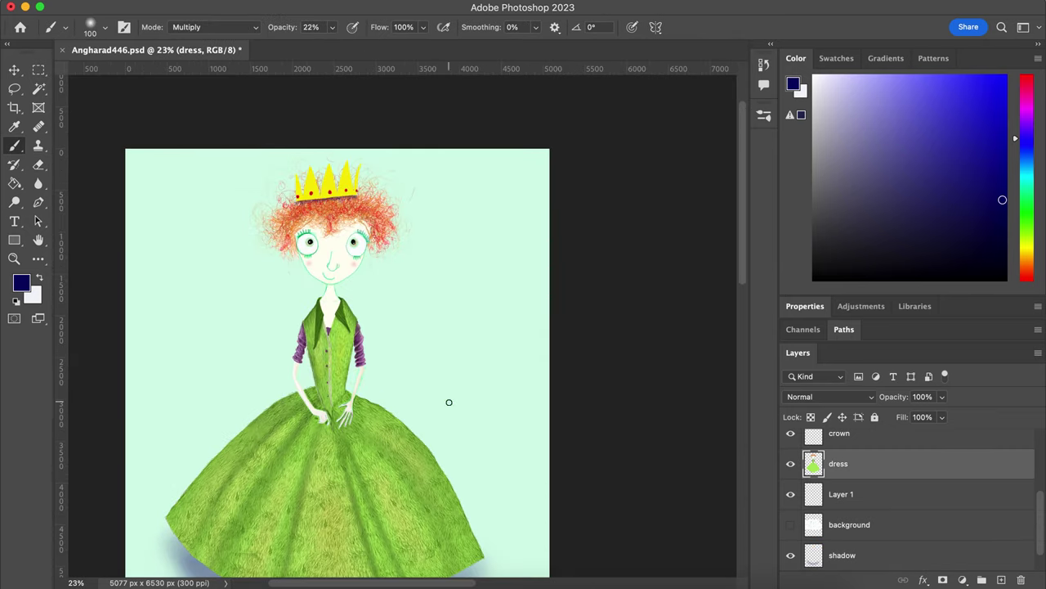
click(793, 84)
click(698, 134)
click(958, 115)
click(850, 556)
click(213, 27)
click(237, 8)
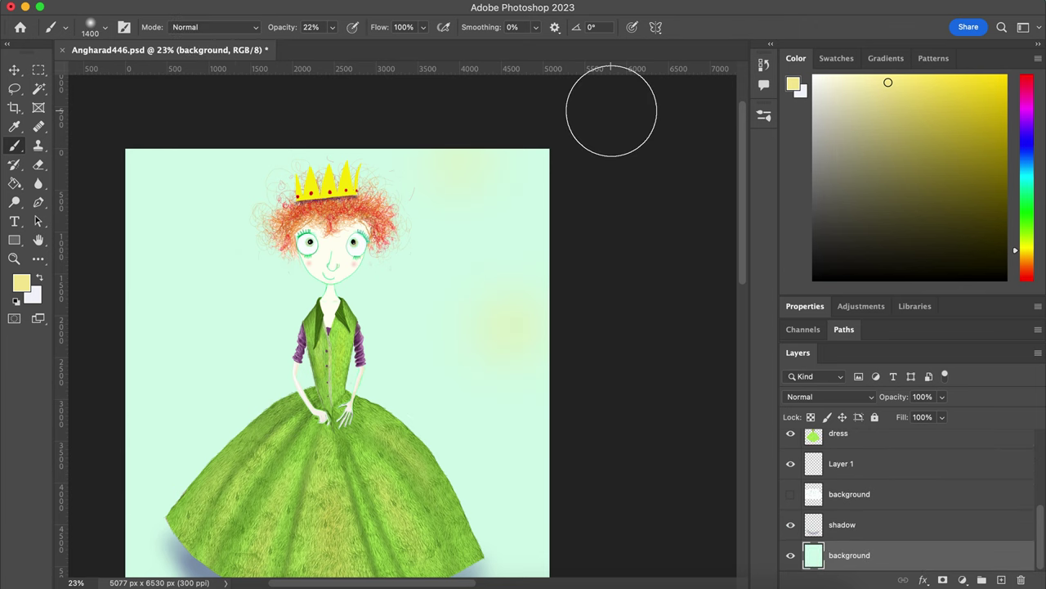
Step: Dab several soft mint-green spots across the background
click(793, 84)
click(945, 117)
drag(479, 152, 514, 278)
scroll(368, 327, up, 1)
drag(163, 343, 567, 368)
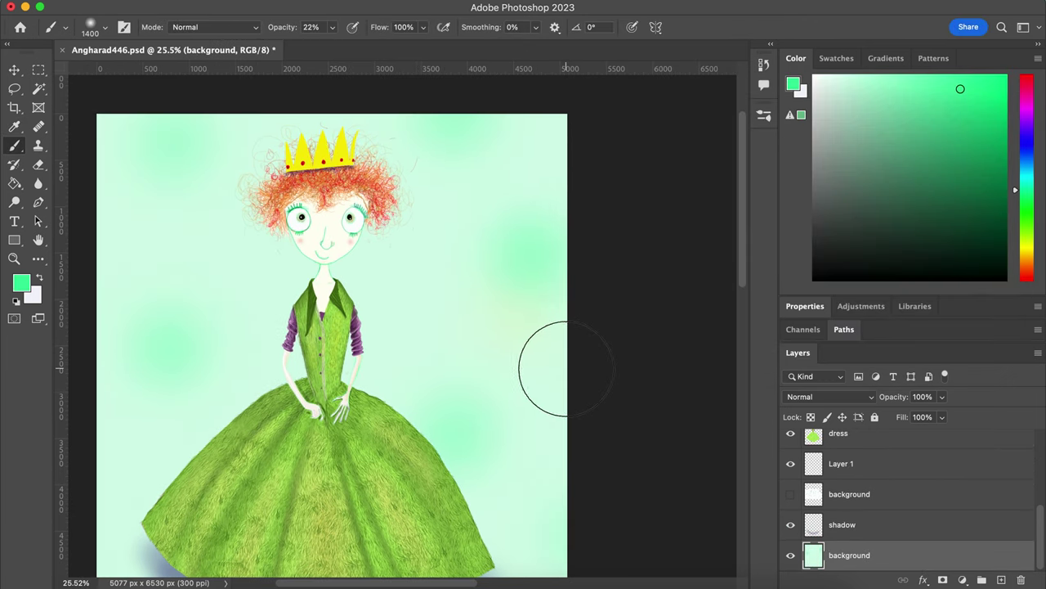
scroll(567, 368, down, 2)
drag(409, 204, 474, 349)
Step: Try painting a darker green over the background, then undo it
click(793, 84)
click(773, 193)
click(957, 117)
drag(409, 245, 504, 392)
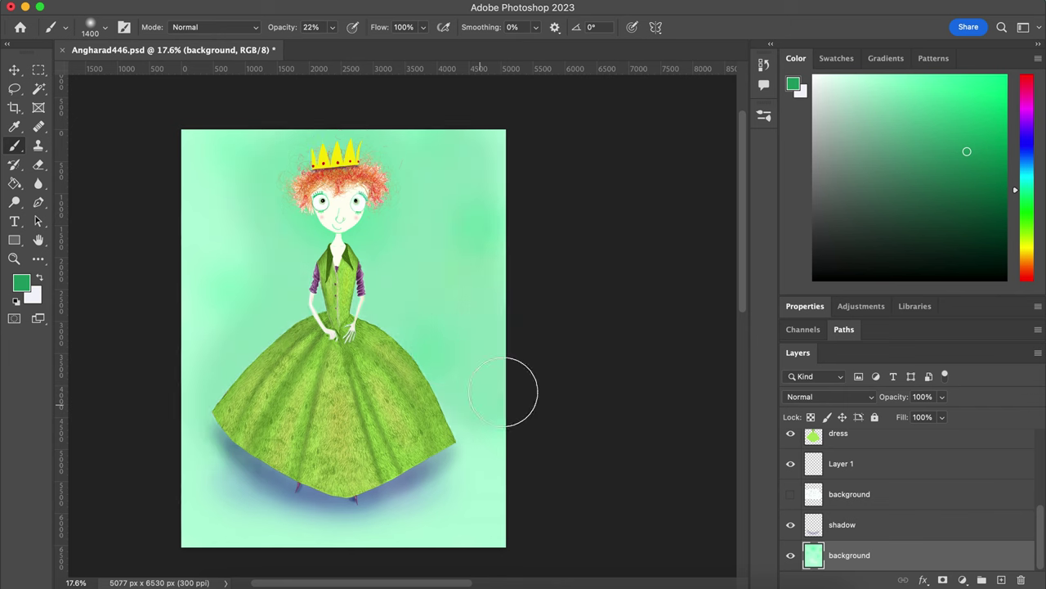
key(ctrl+z)
scroll(660, 257, up, 1)
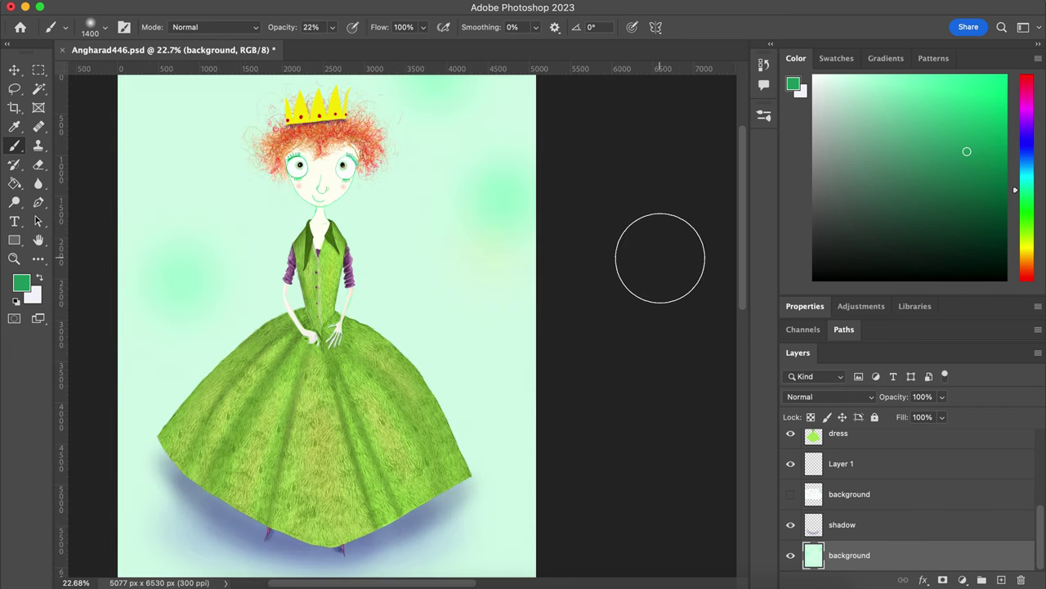